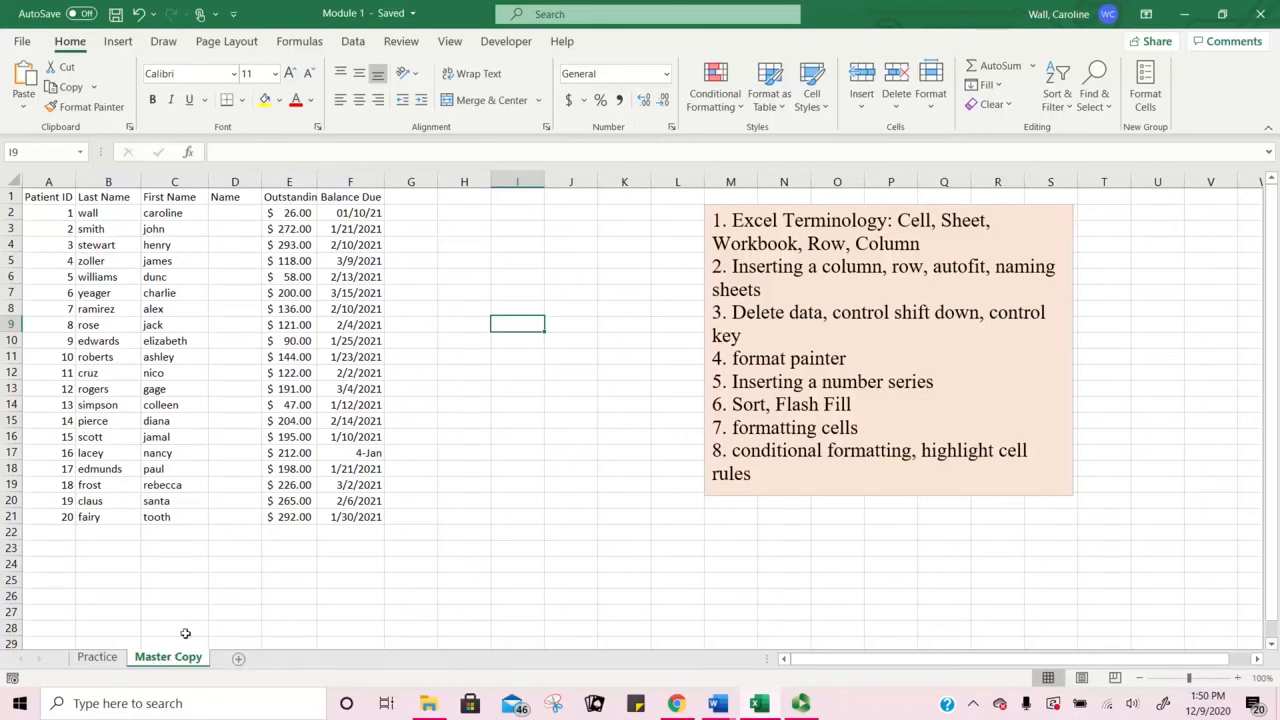
Step: Browse the Practice and Master Copy sheets, selecting names and cells in column H
left_click(98, 660)
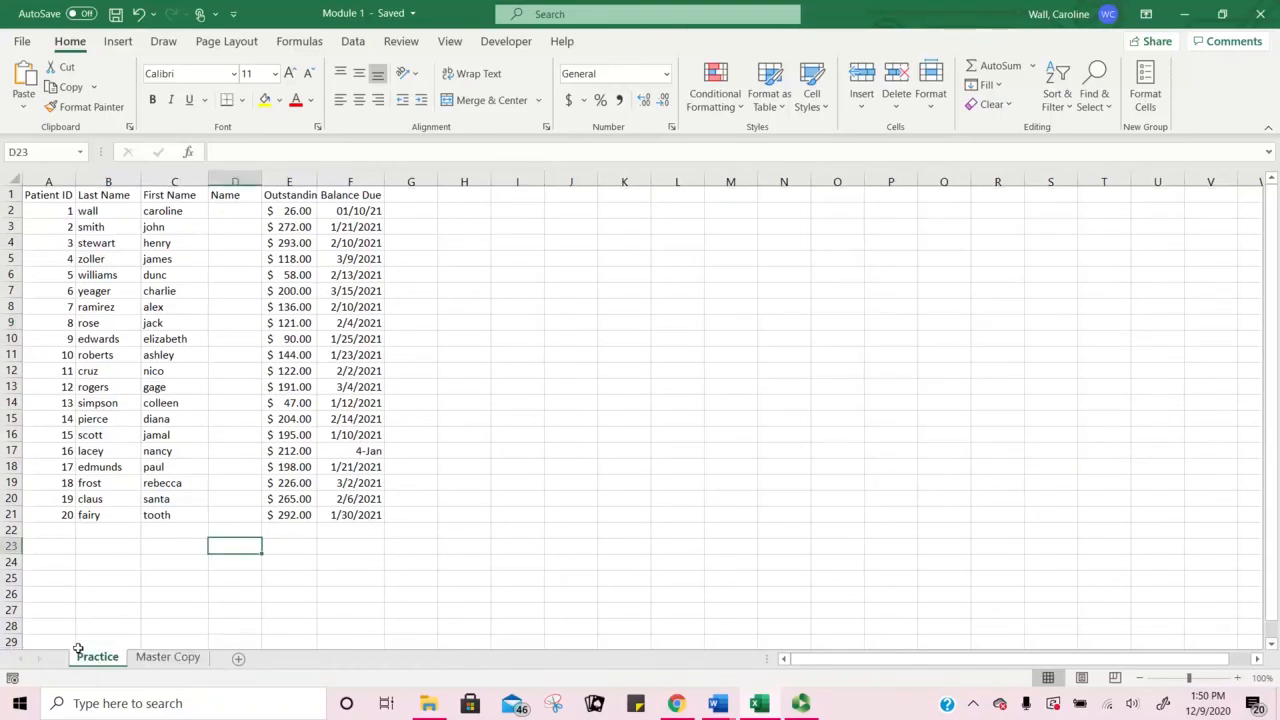
left_click(168, 659)
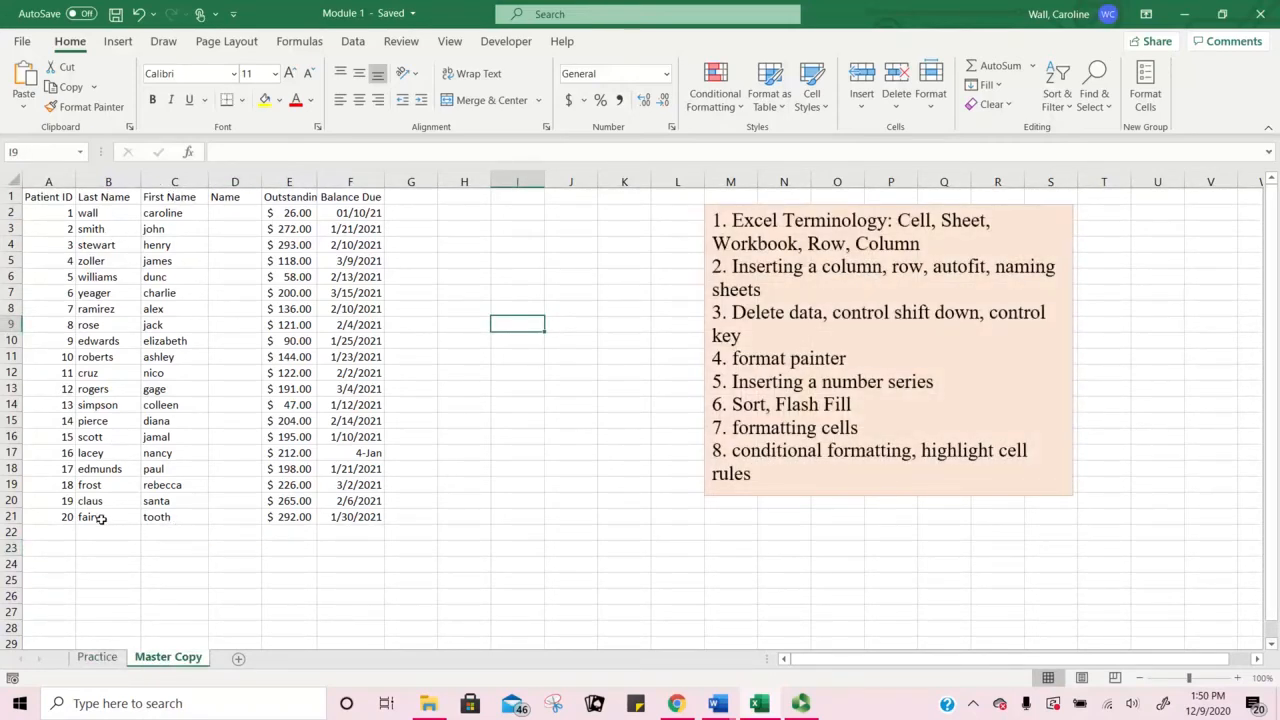
left_click_drag(128, 245, 180, 246)
left_click(99, 214)
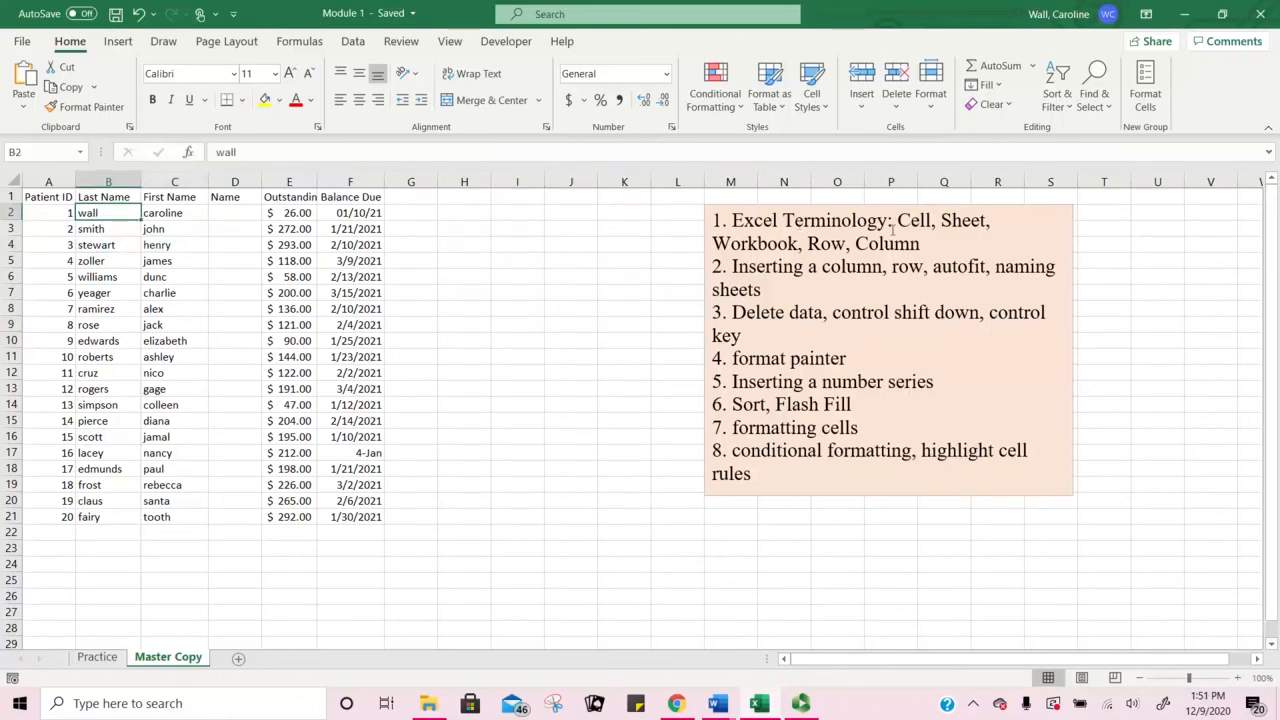
left_click(468, 228)
left_click(475, 246)
left_click(472, 264)
left_click(475, 275)
left_click(478, 216)
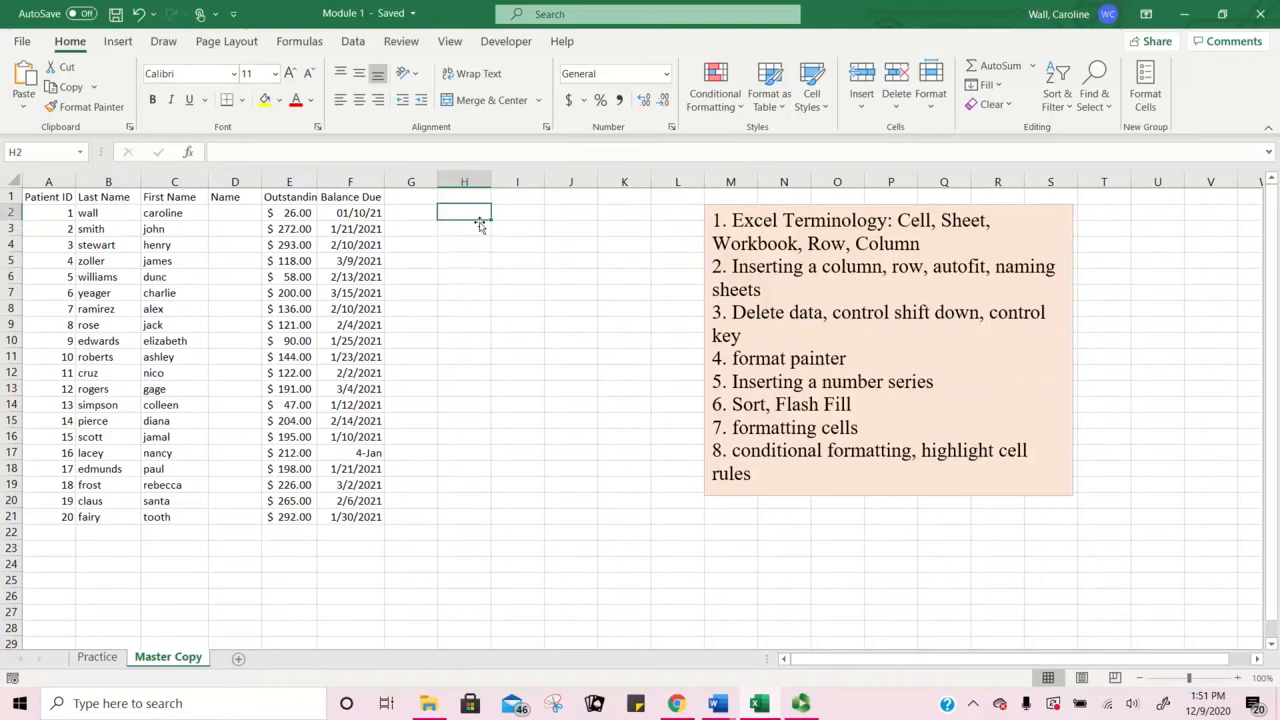
left_click(477, 228)
left_click(472, 259)
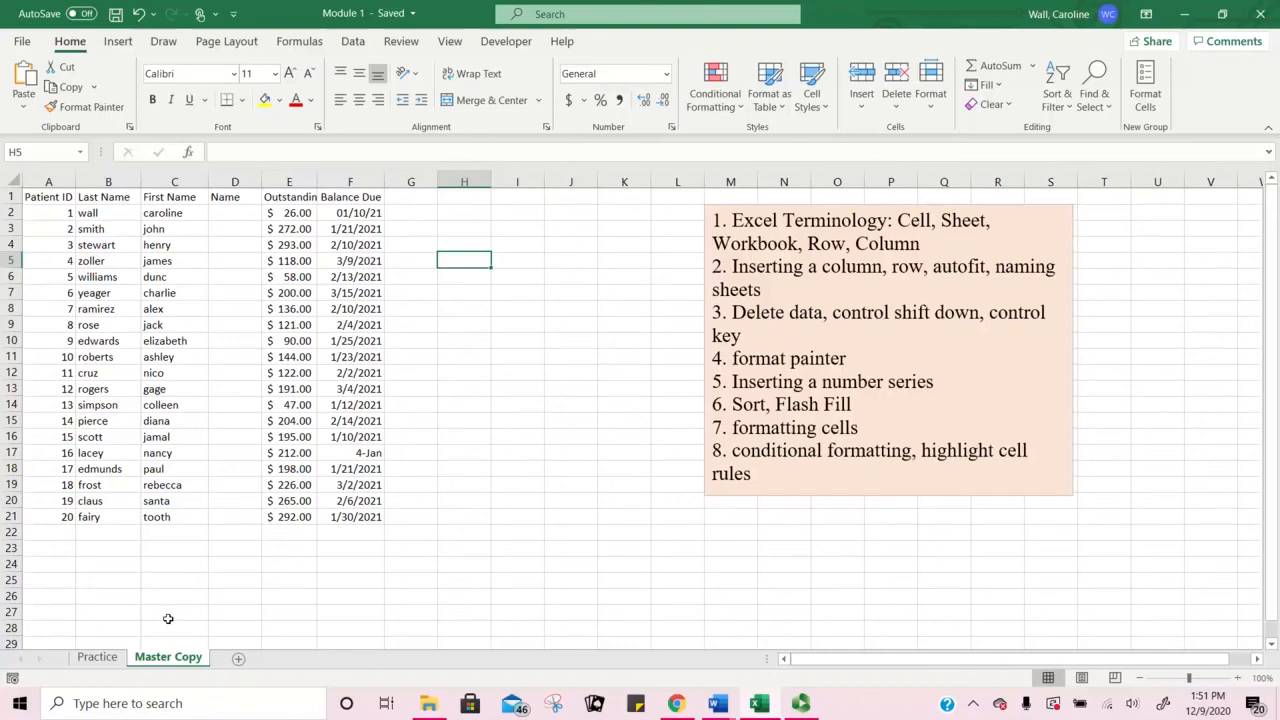
Step: Flip between the Practice and Master Copy sheets, ending on Master Copy
left_click(105, 660)
left_click(158, 660)
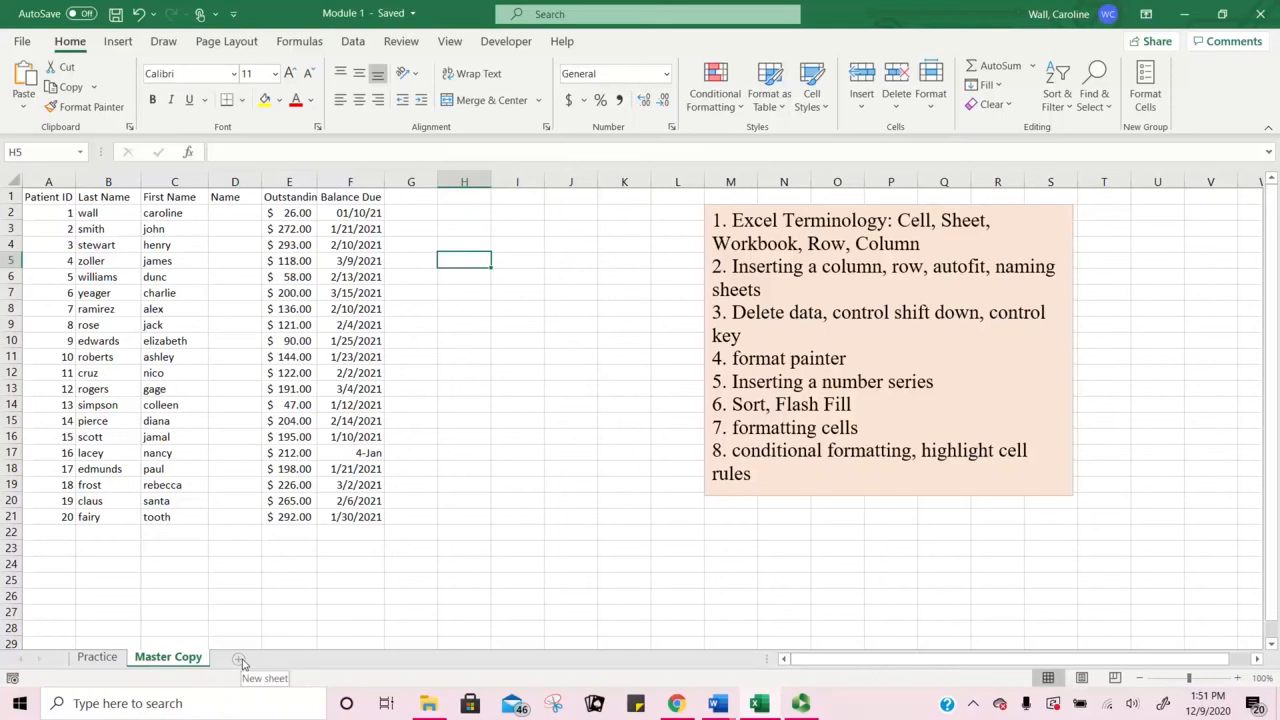
left_click(110, 659)
left_click(156, 665)
left_click(119, 661)
left_click(158, 660)
left_click(122, 660)
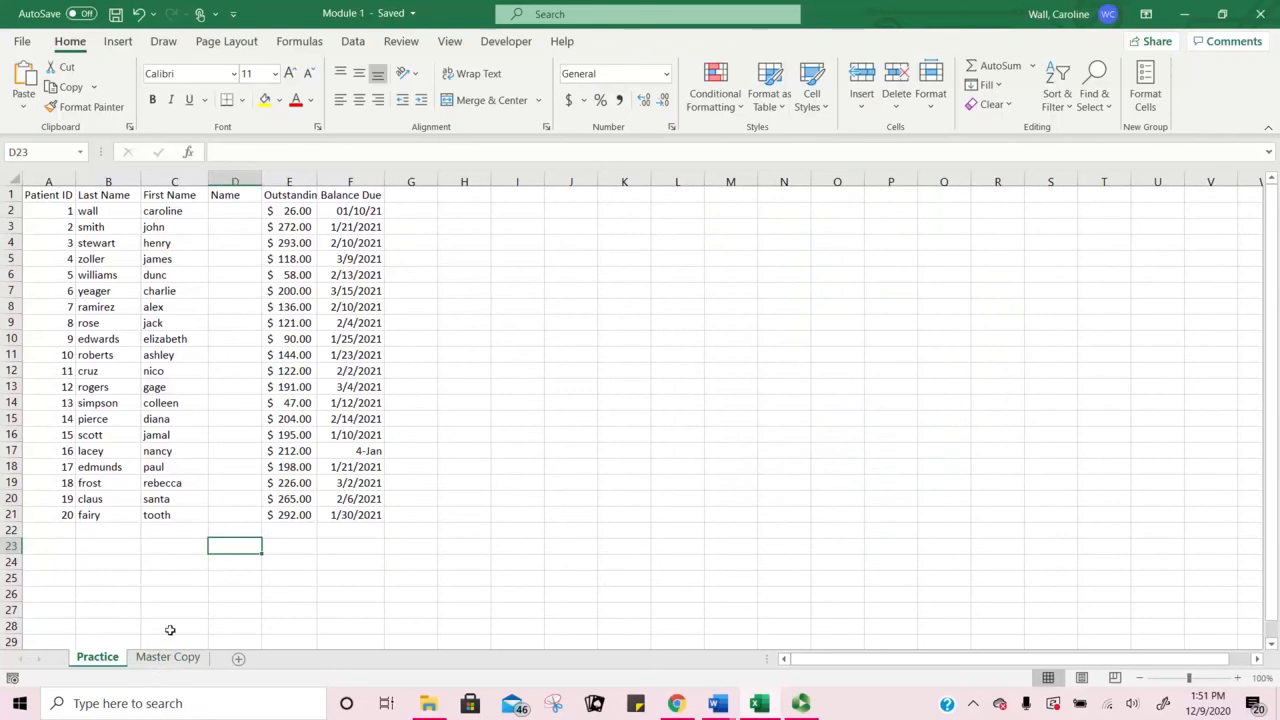
left_click(156, 660)
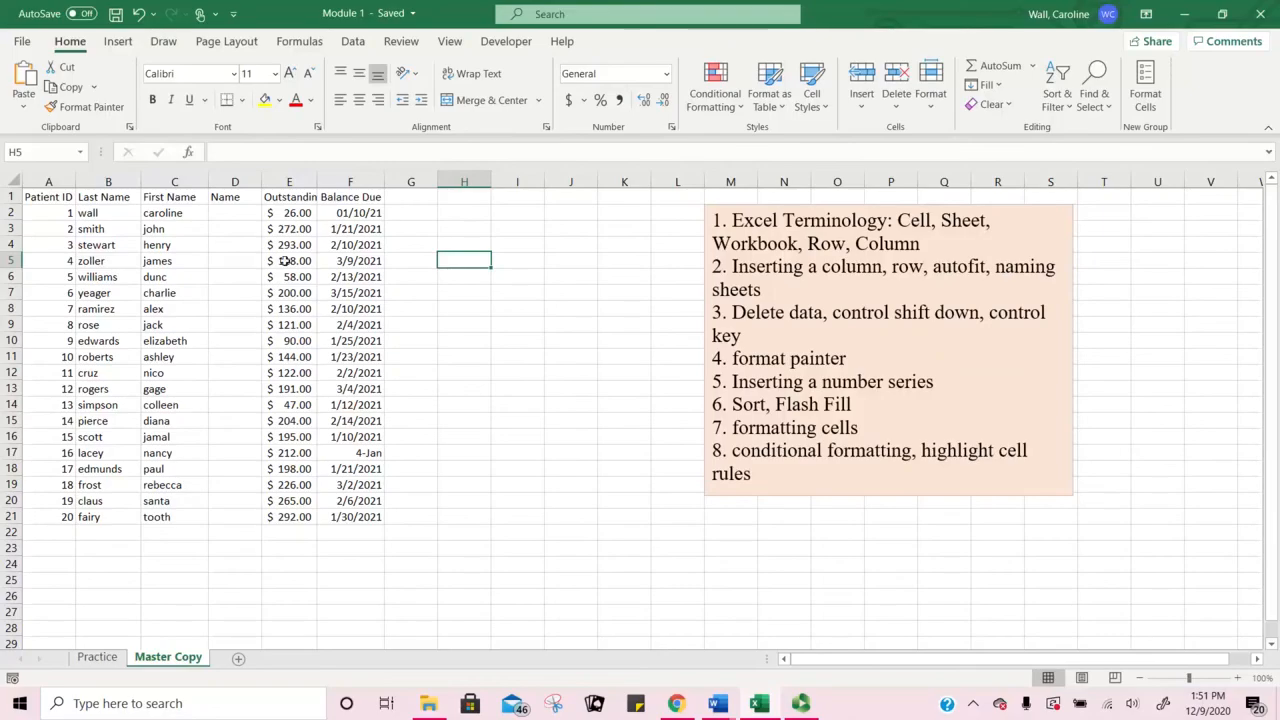
Step: Select rows 1–4, the Last Name, First Name and Outstanding Balance columns, then G2 and D3
left_click(10, 198)
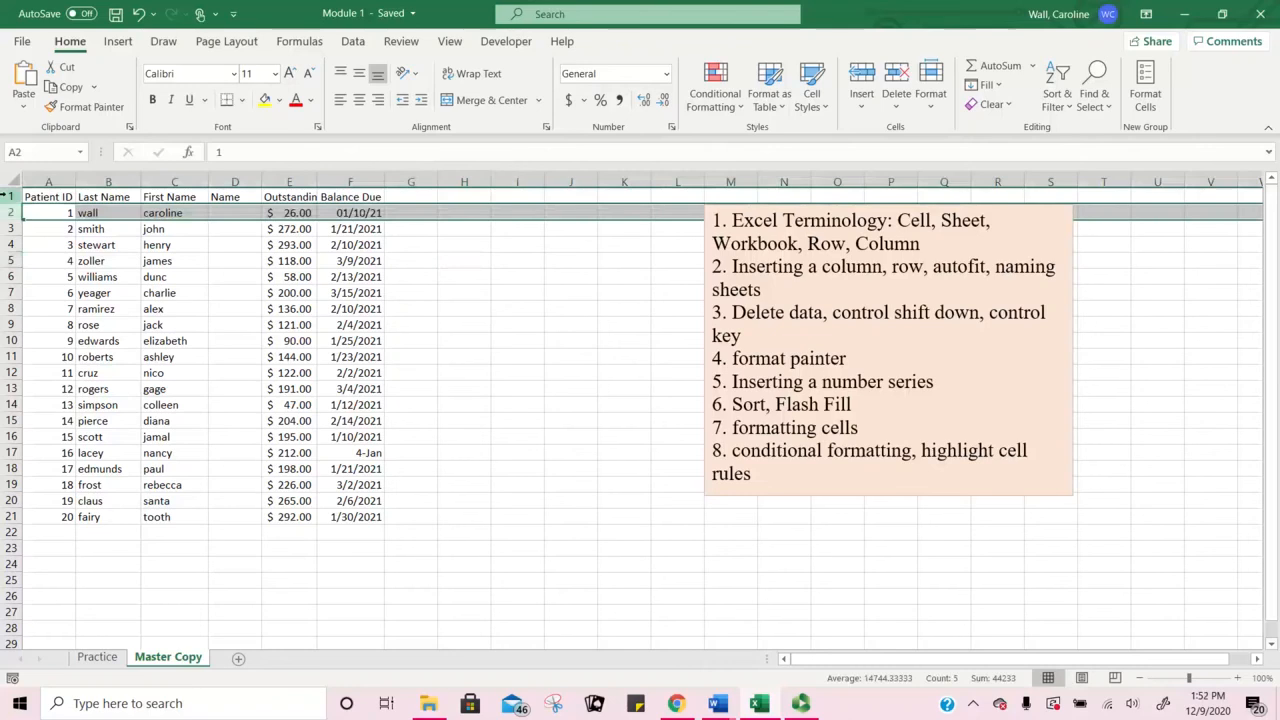
left_click(9, 237)
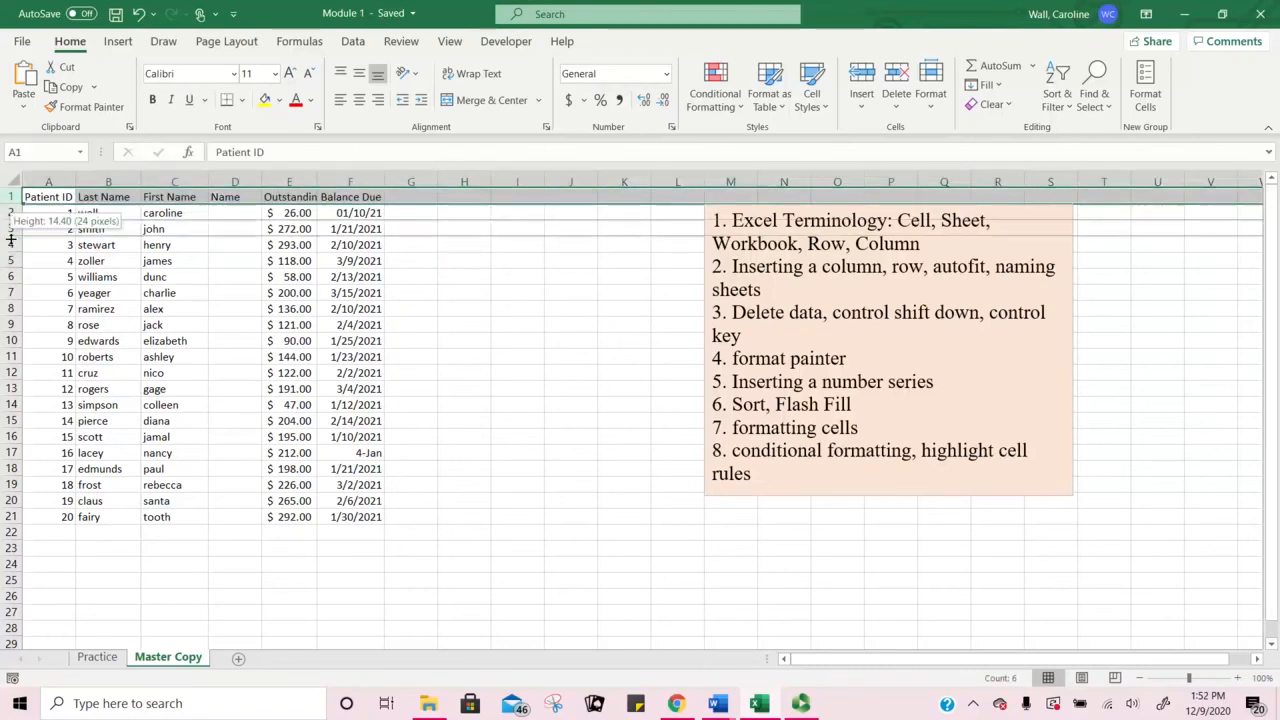
left_click(10, 212)
left_click(11, 228)
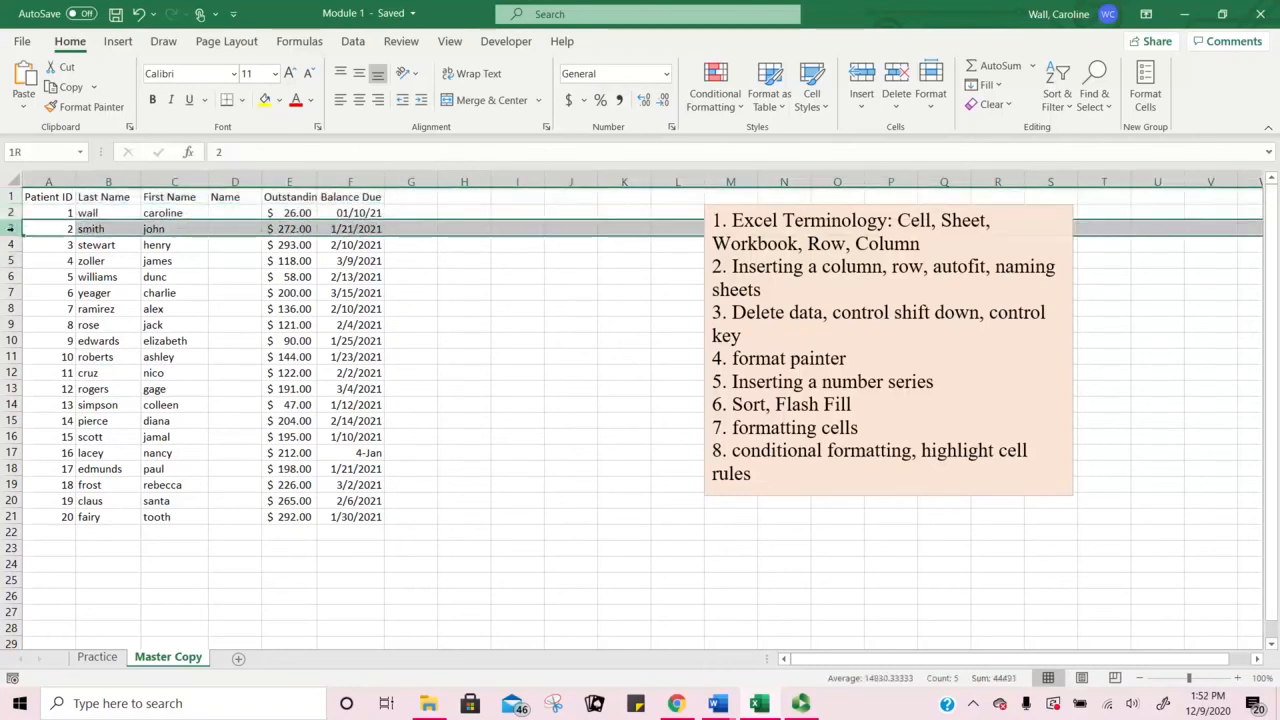
left_click(13, 245)
left_click(108, 181)
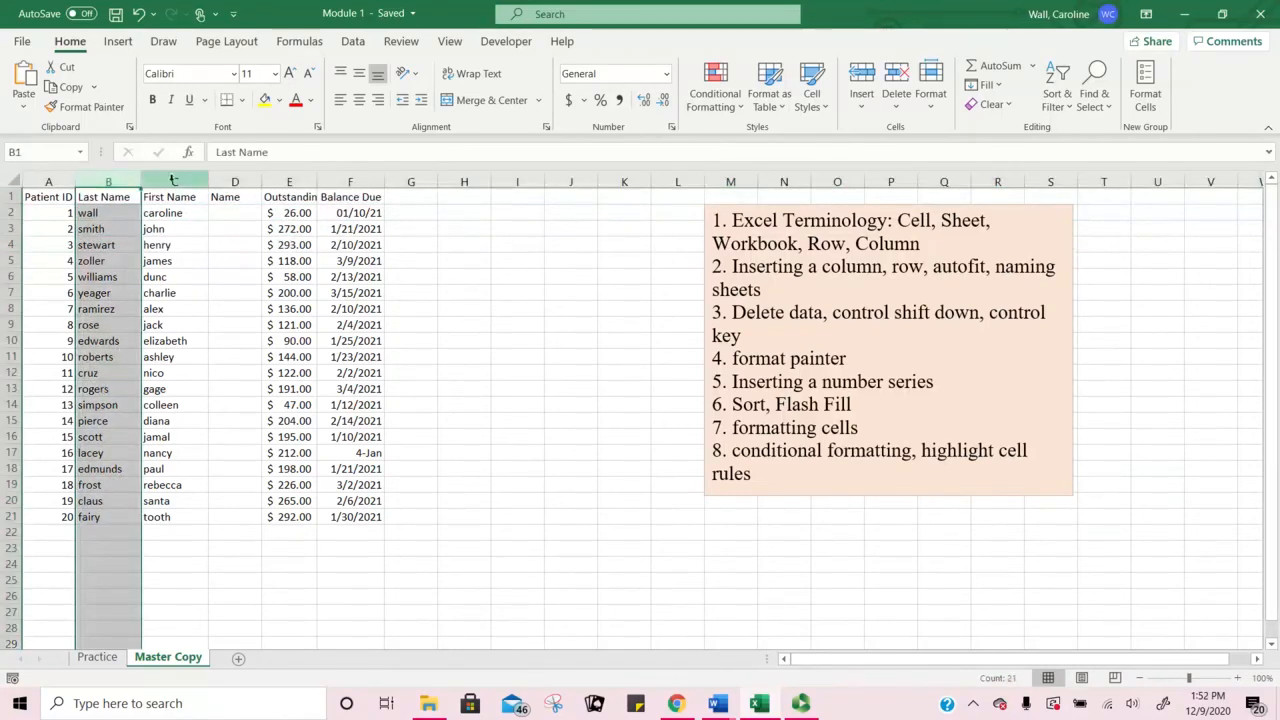
left_click(174, 181)
left_click(289, 181)
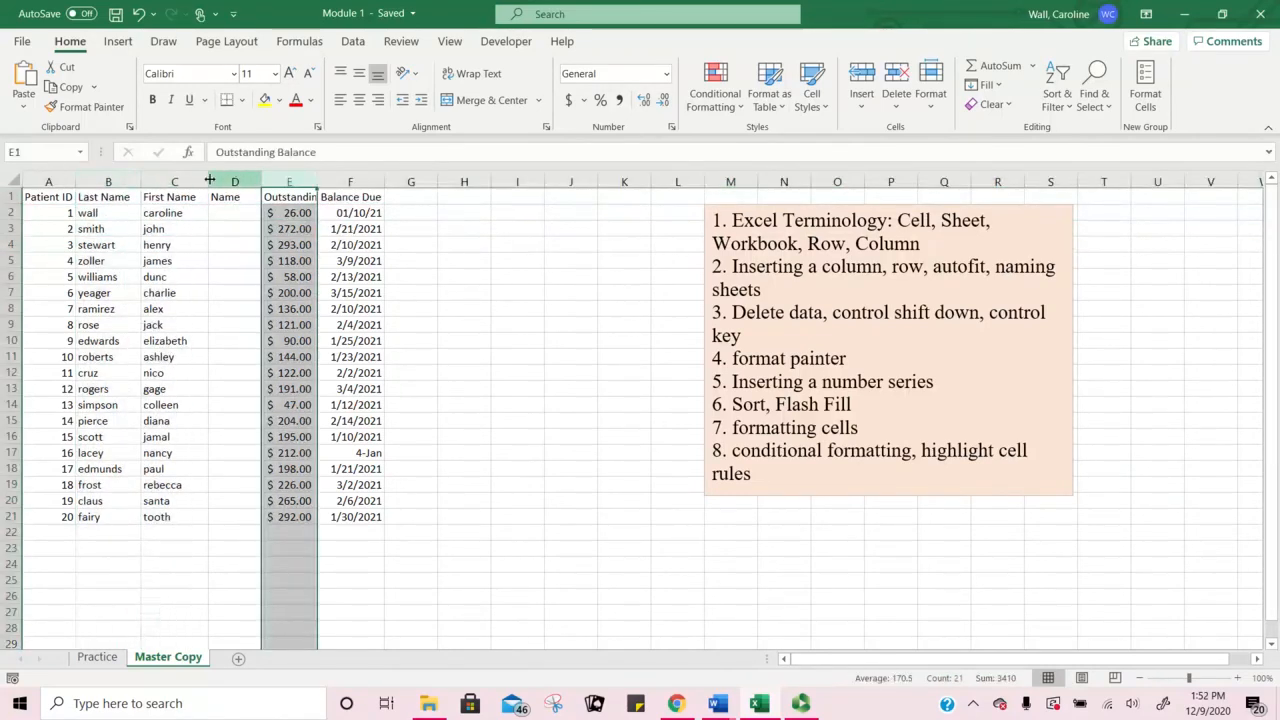
left_click(125, 178)
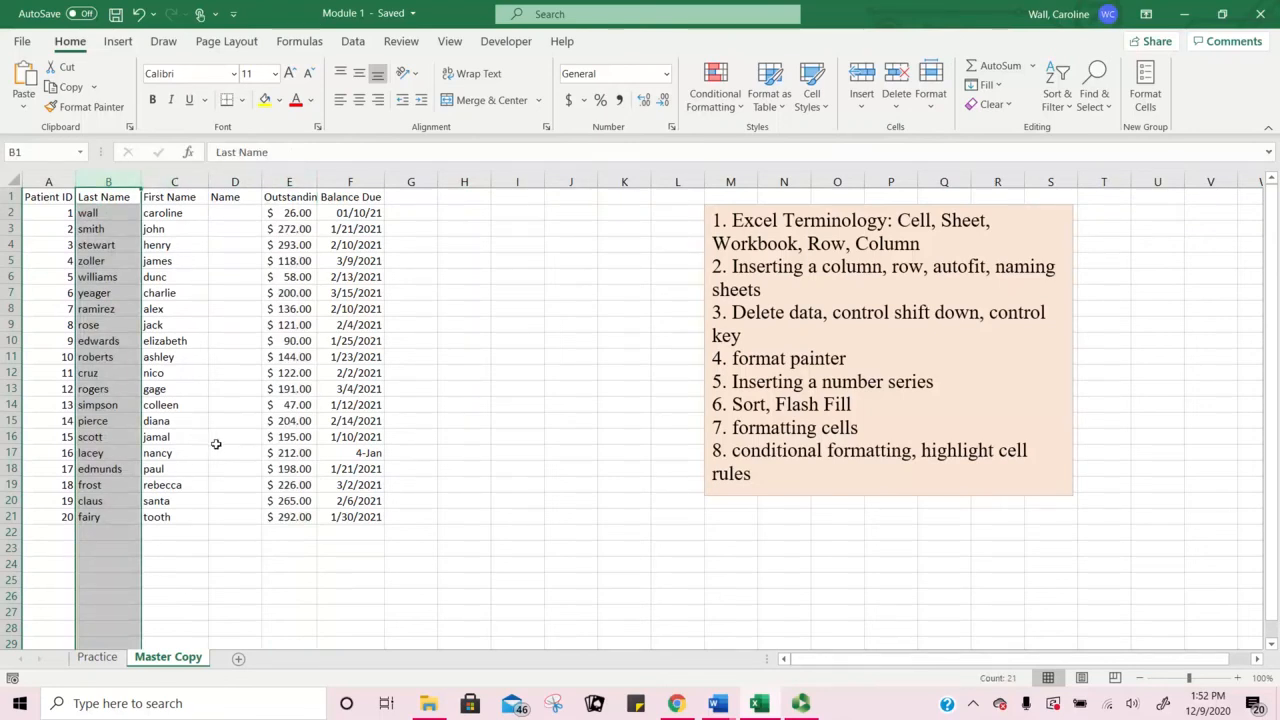
left_click(406, 207)
left_click(248, 228)
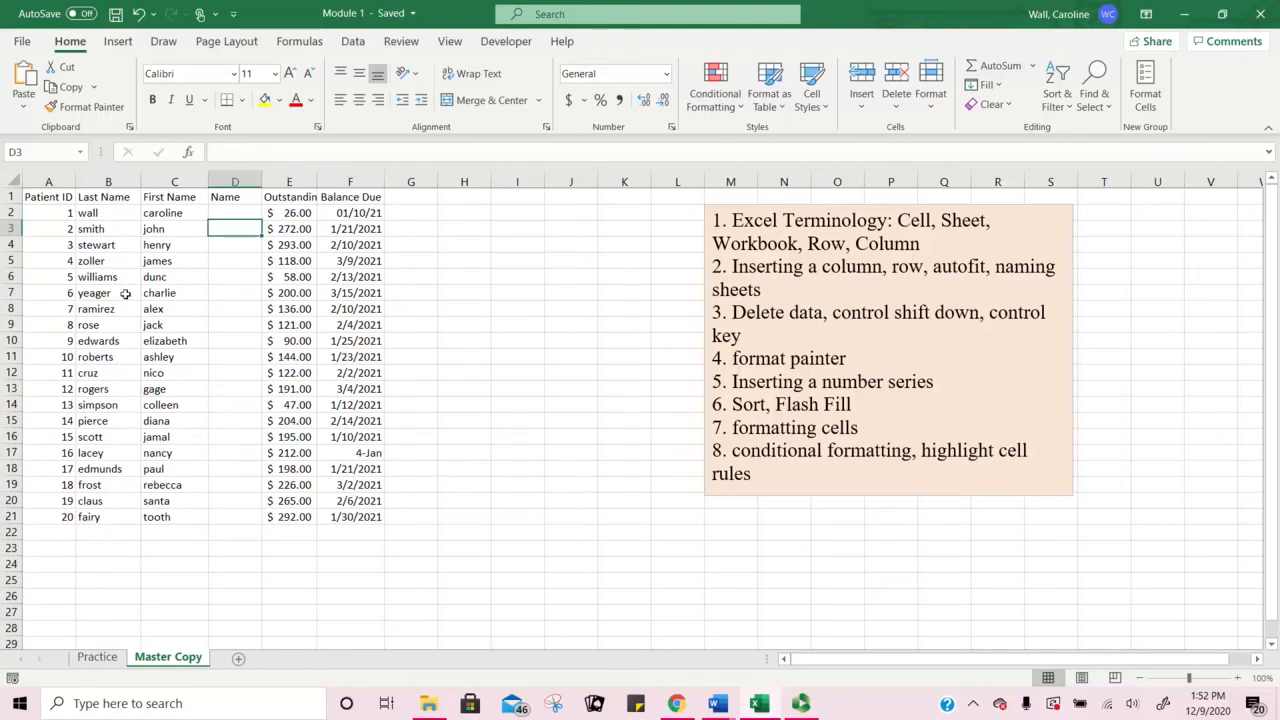
Step: Scroll the sheet sideways and select cells I4 and I11
left_click(1257, 659)
left_click(1257, 660)
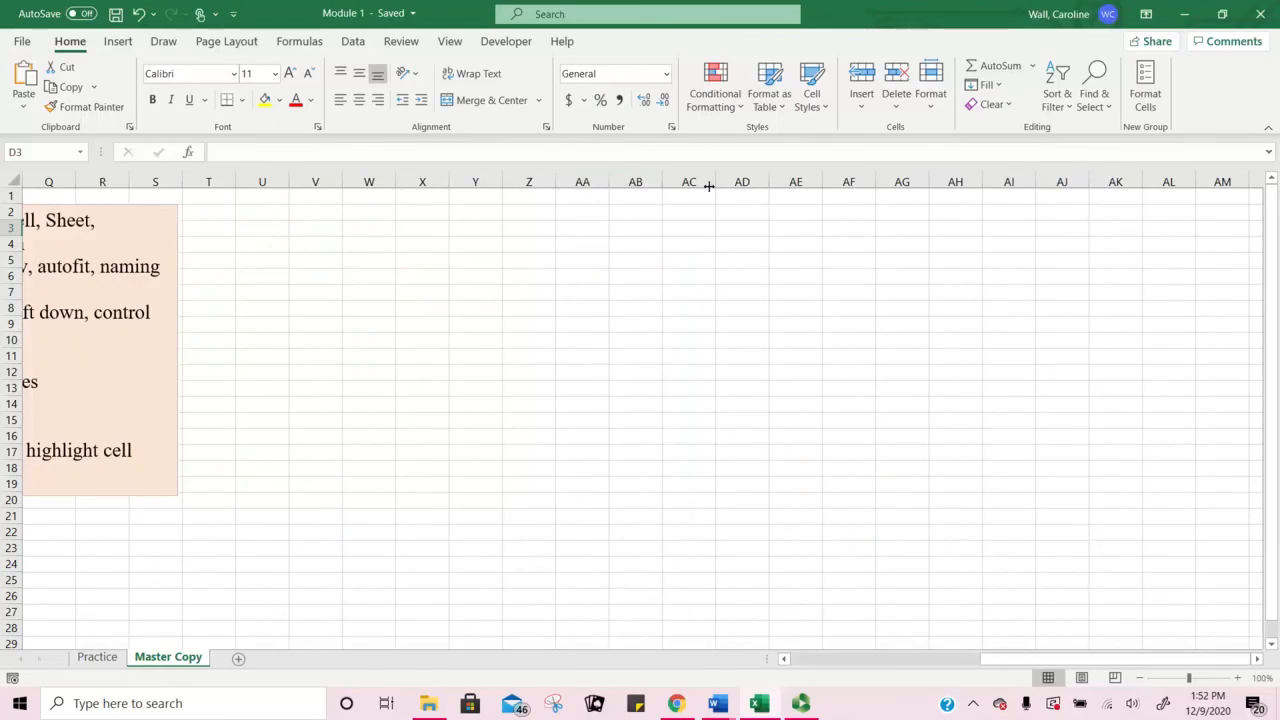
left_click_drag(1155, 662, 965, 662)
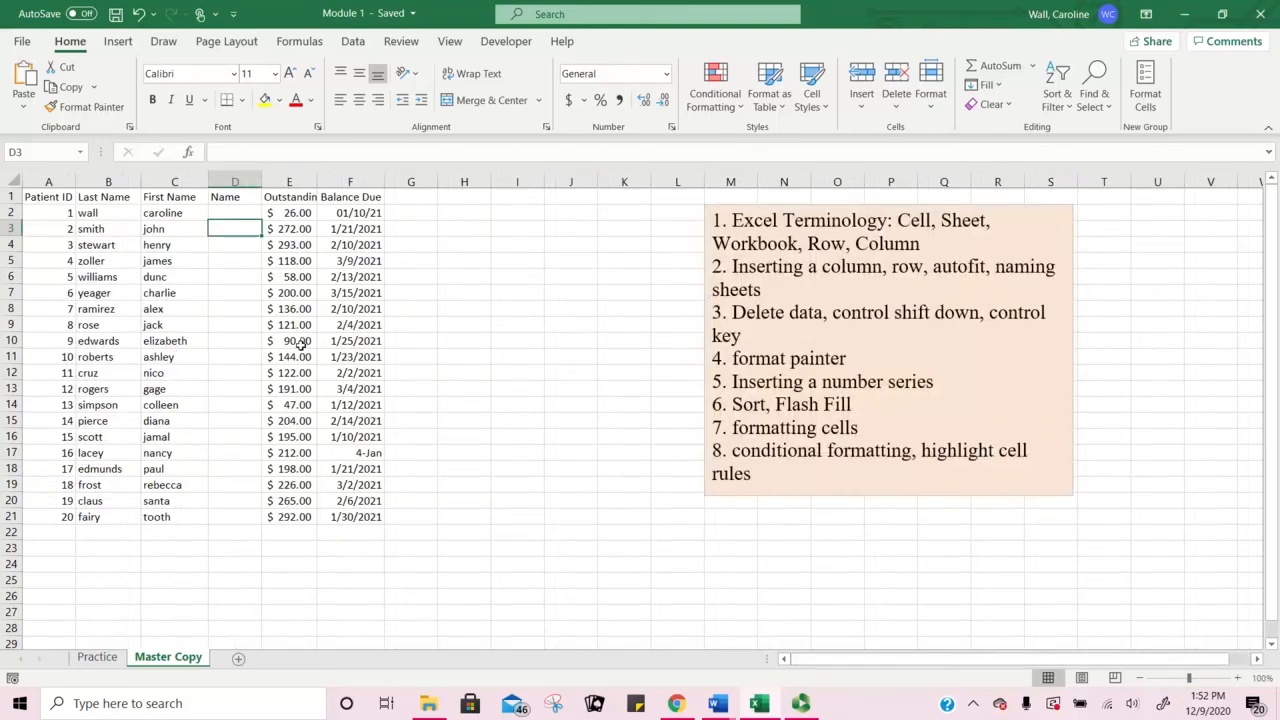
left_click(517, 248)
left_click(503, 357)
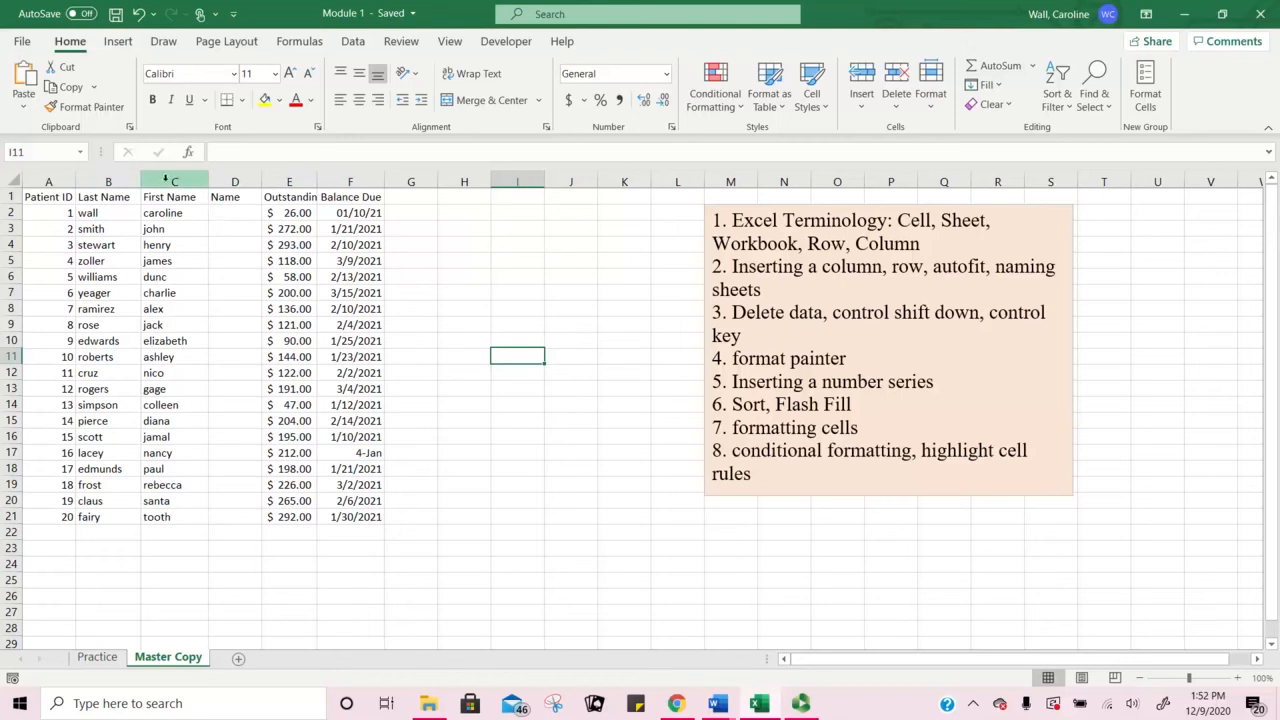
Step: Insert a blank column before First Name, then delete it again
right_click(173, 181)
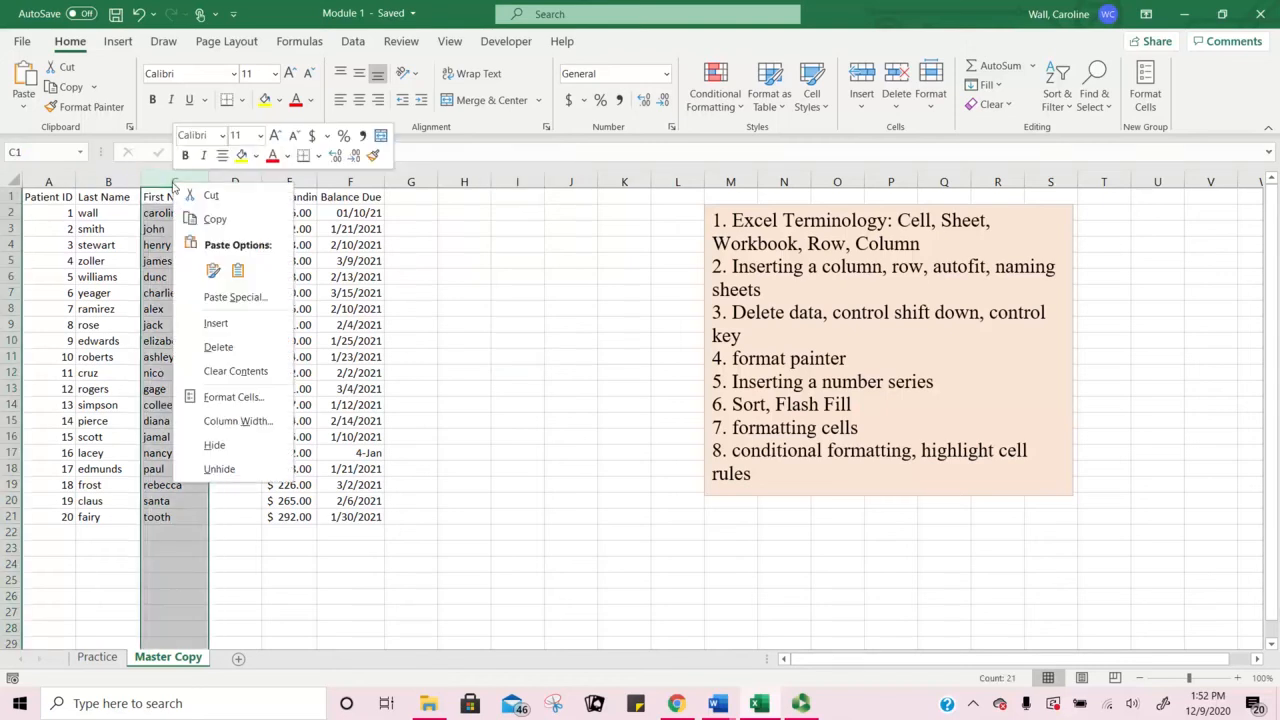
left_click(216, 324)
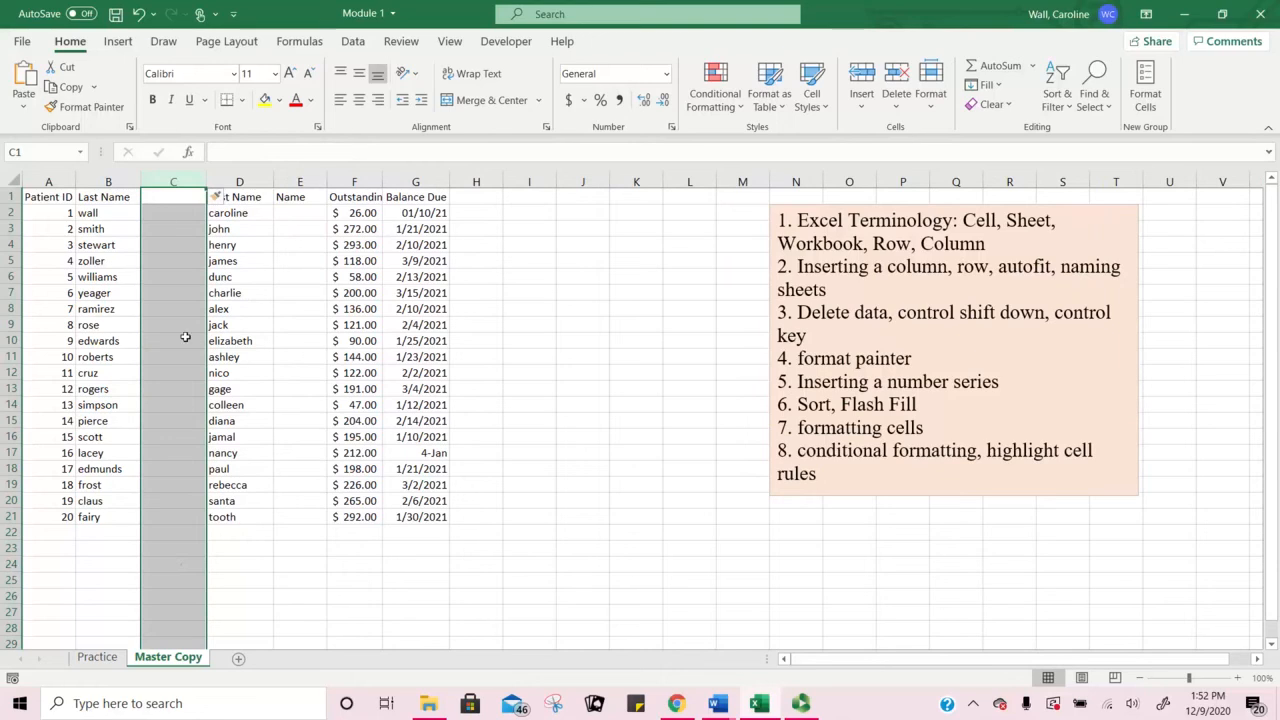
right_click(172, 180)
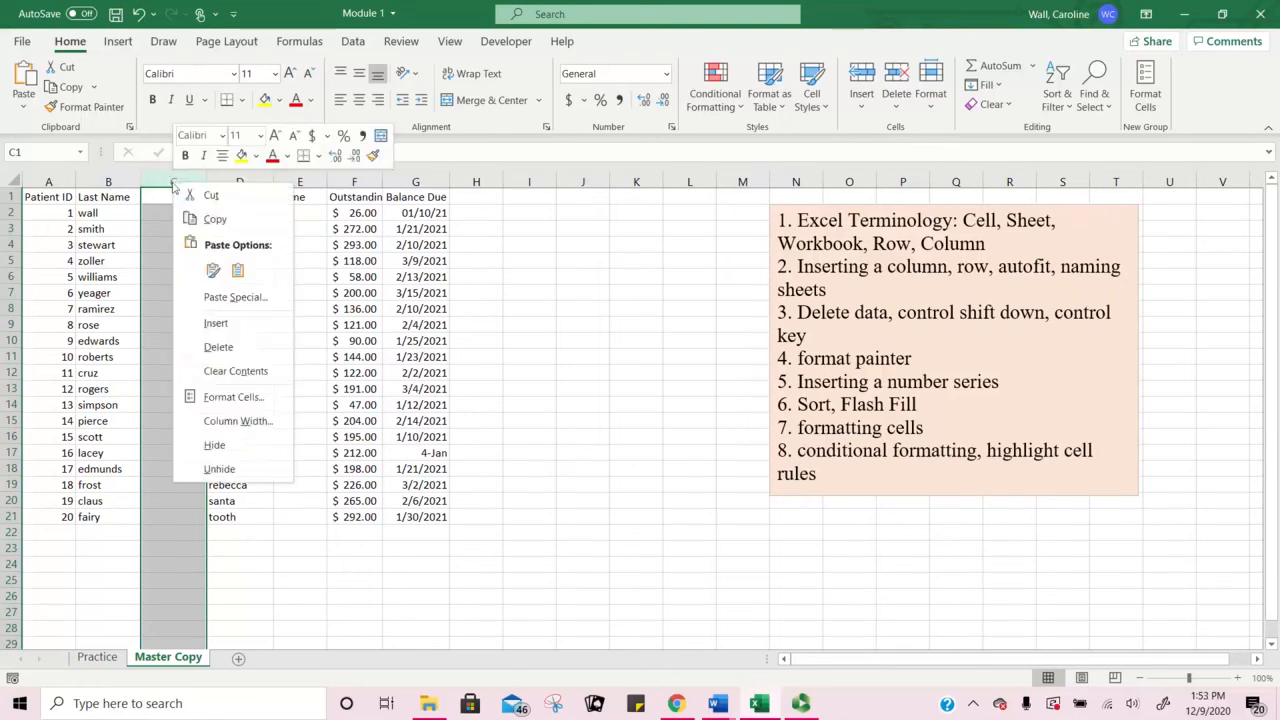
left_click(245, 352)
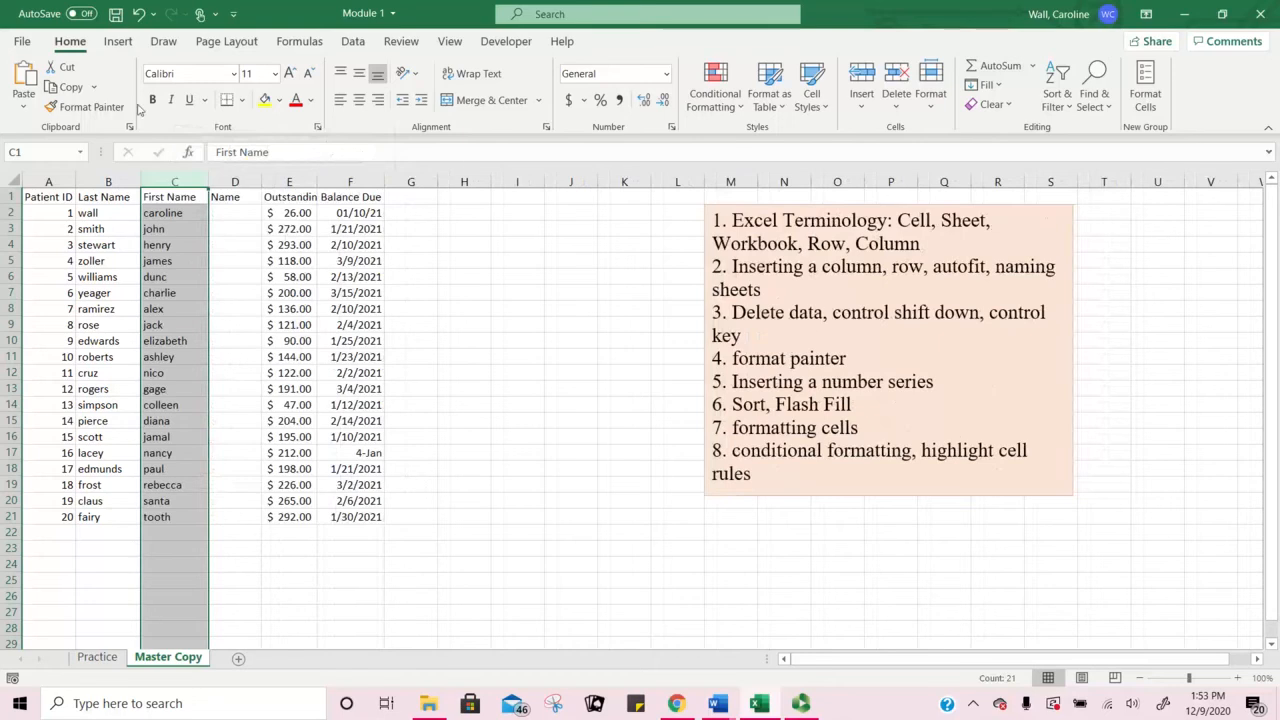
Step: Insert a blank row 4 above the stewart record
left_click(11, 245)
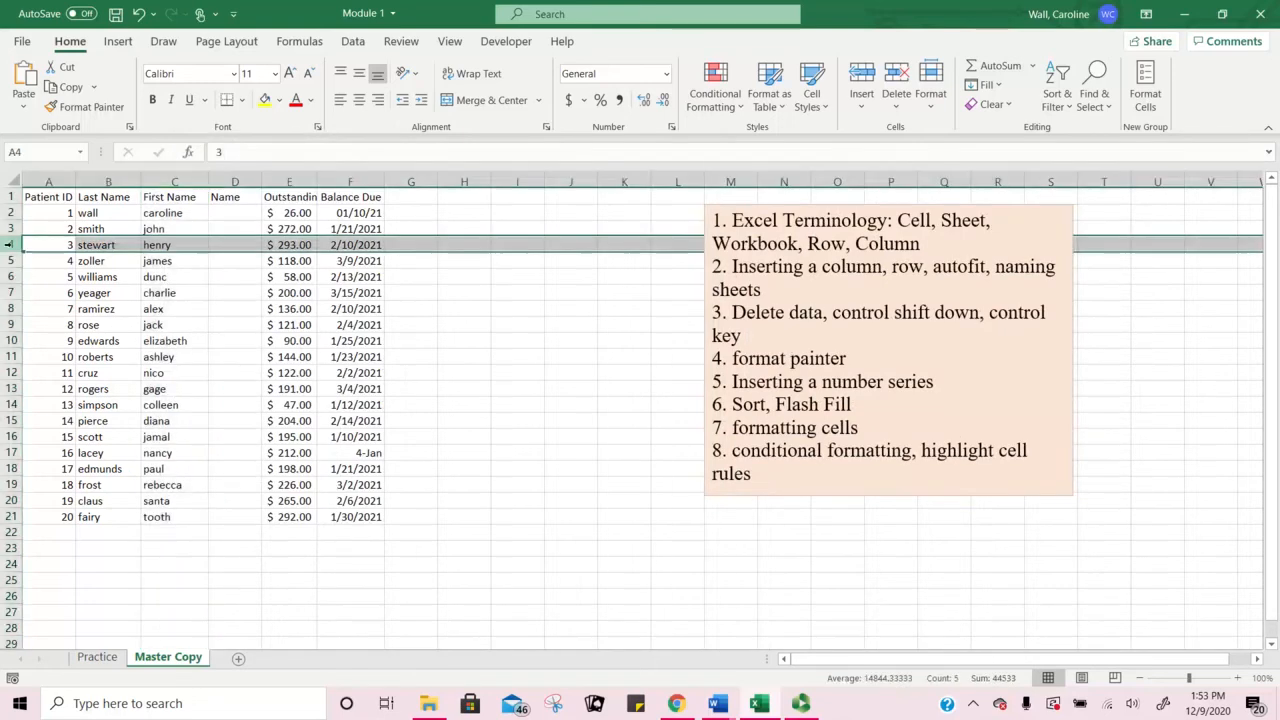
right_click(11, 245)
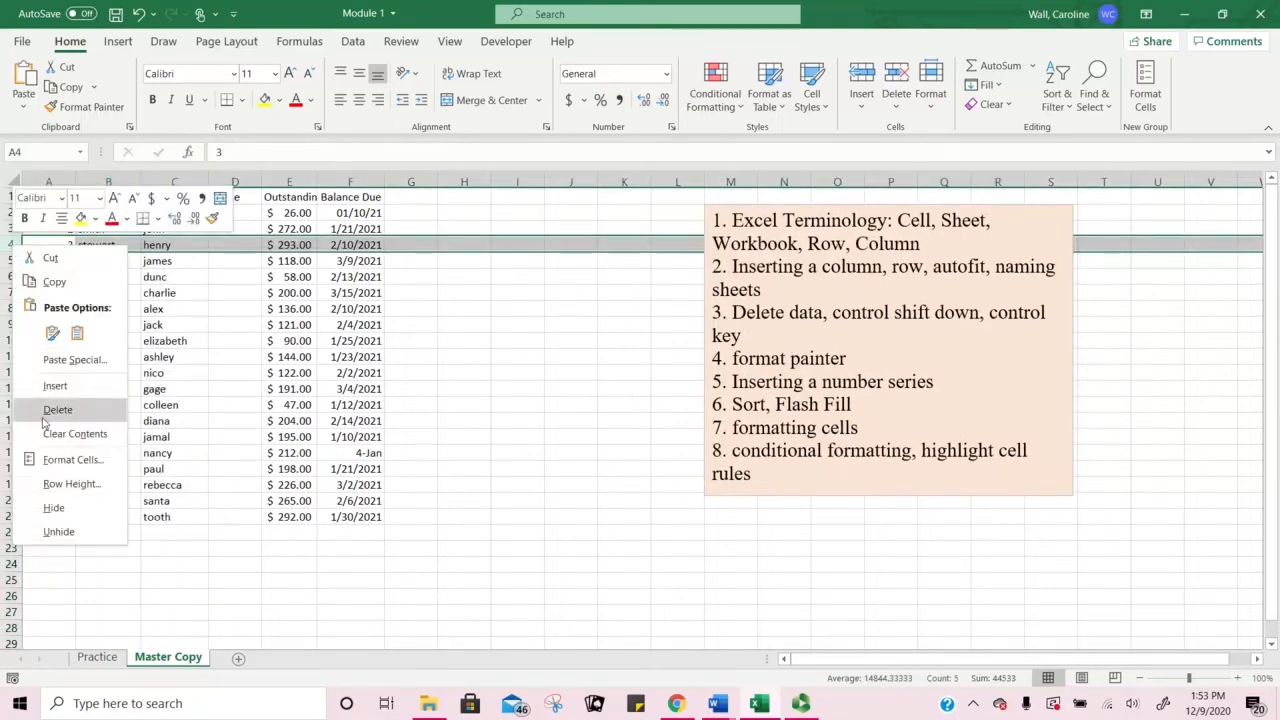
left_click(58, 385)
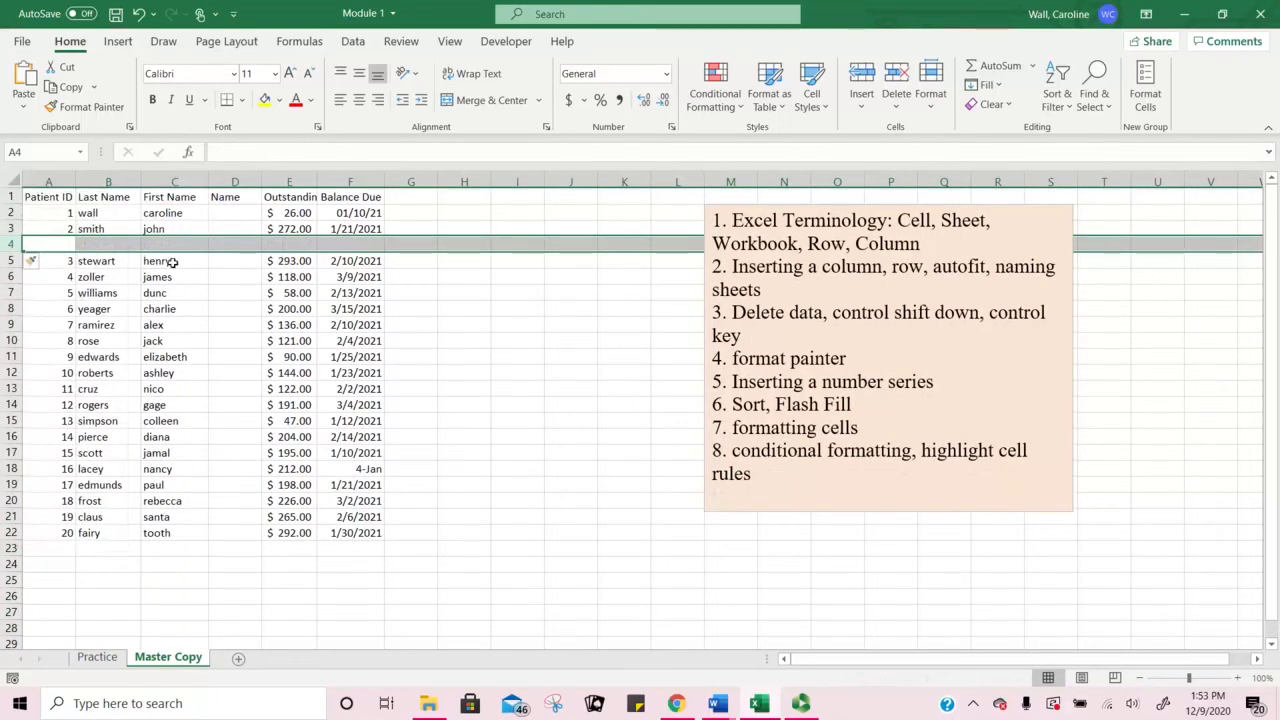
right_click(11, 244)
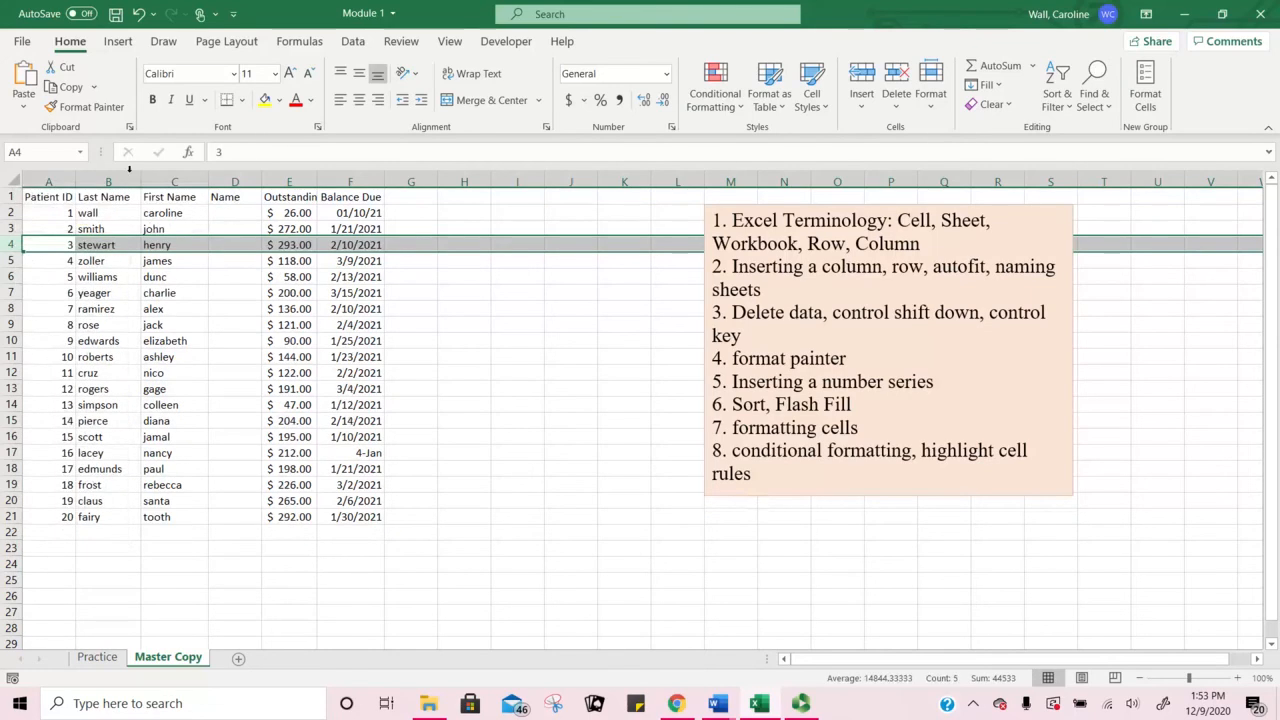
left_click_drag(450, 415, 443, 403)
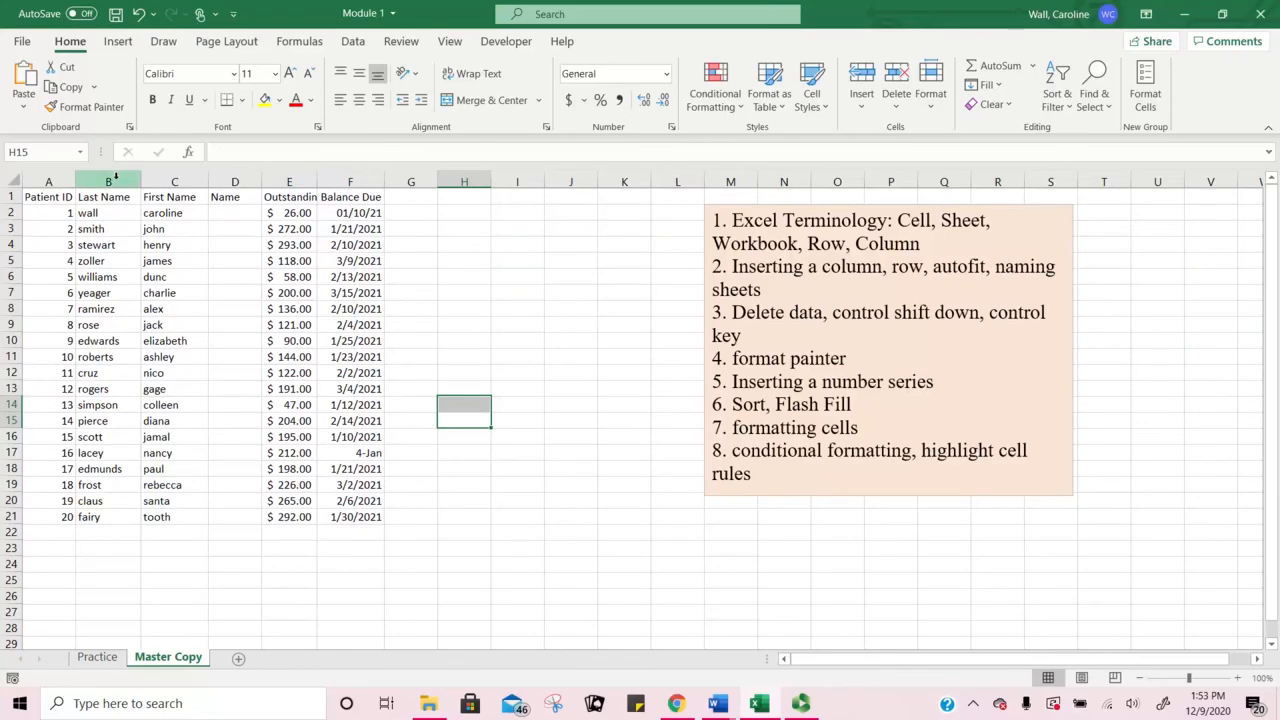
Step: Insert three blank columns before Last Name, then undo the insertion
left_click_drag(116, 176, 250, 181)
right_click(240, 182)
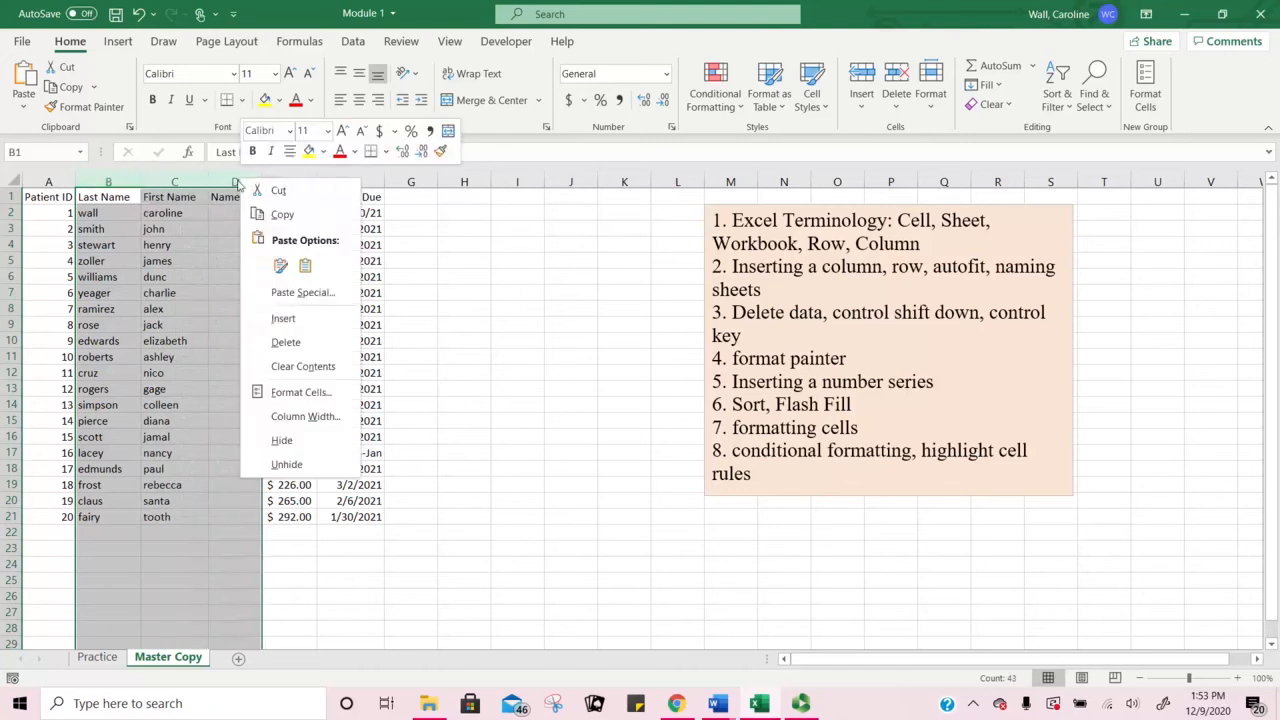
left_click(289, 323)
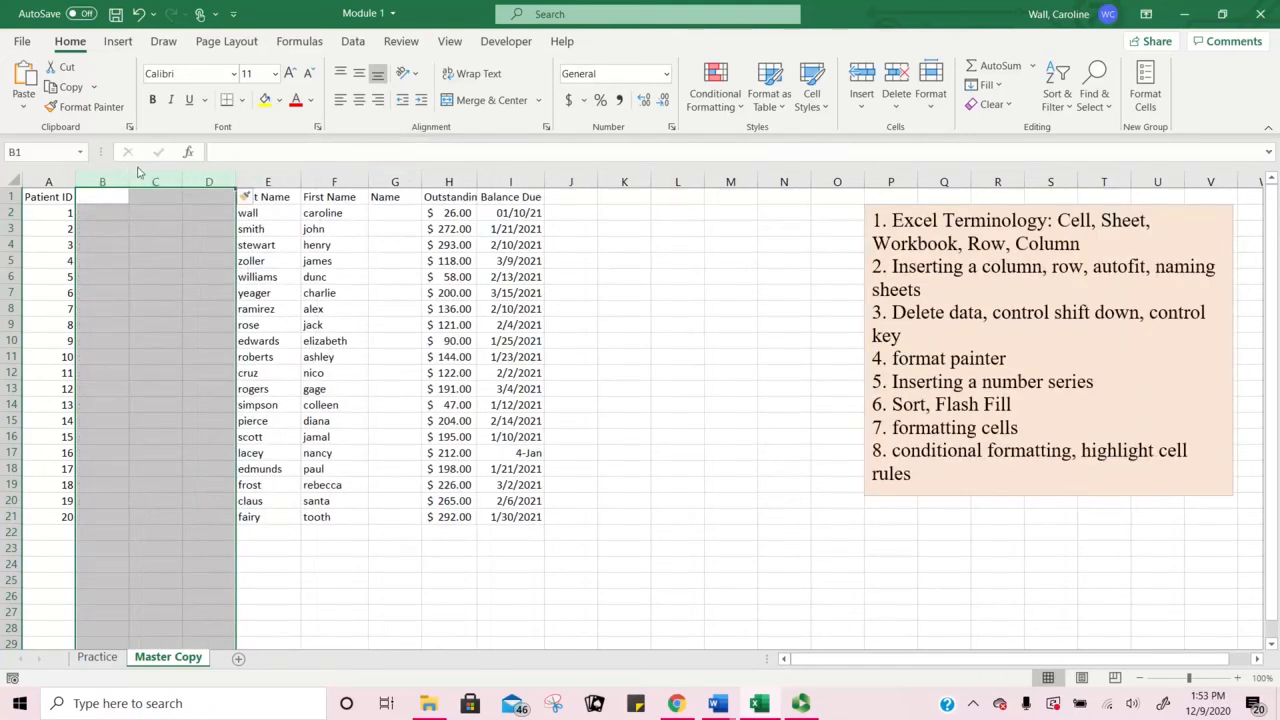
left_click(140, 16)
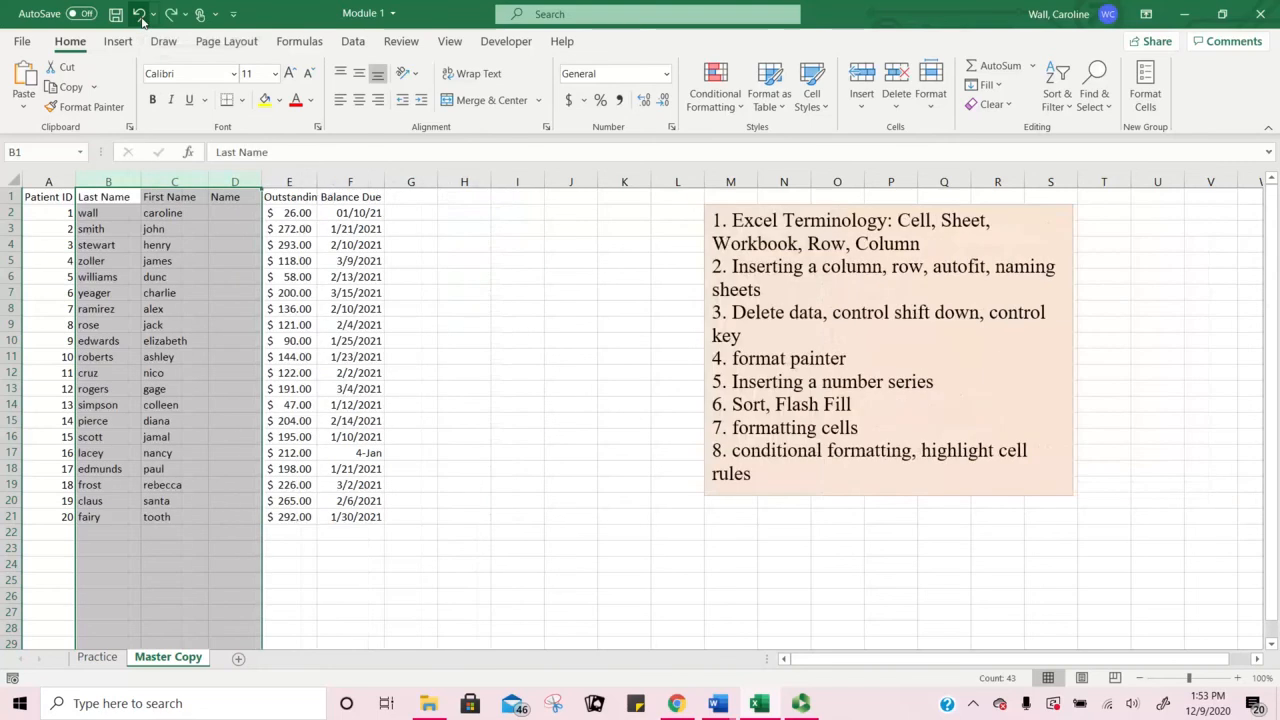
left_click(414, 366)
left_click(321, 338)
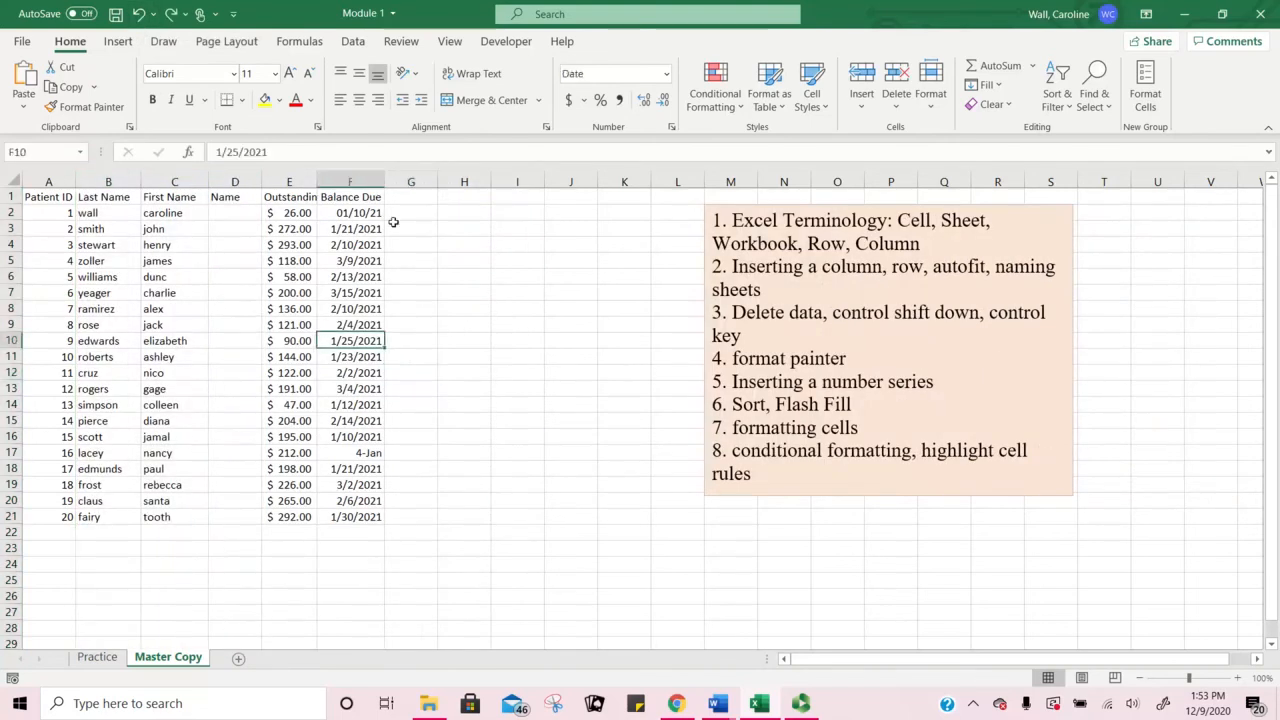
Step: Save the Module 1 workbook from the Quick Access Toolbar
left_click(116, 15)
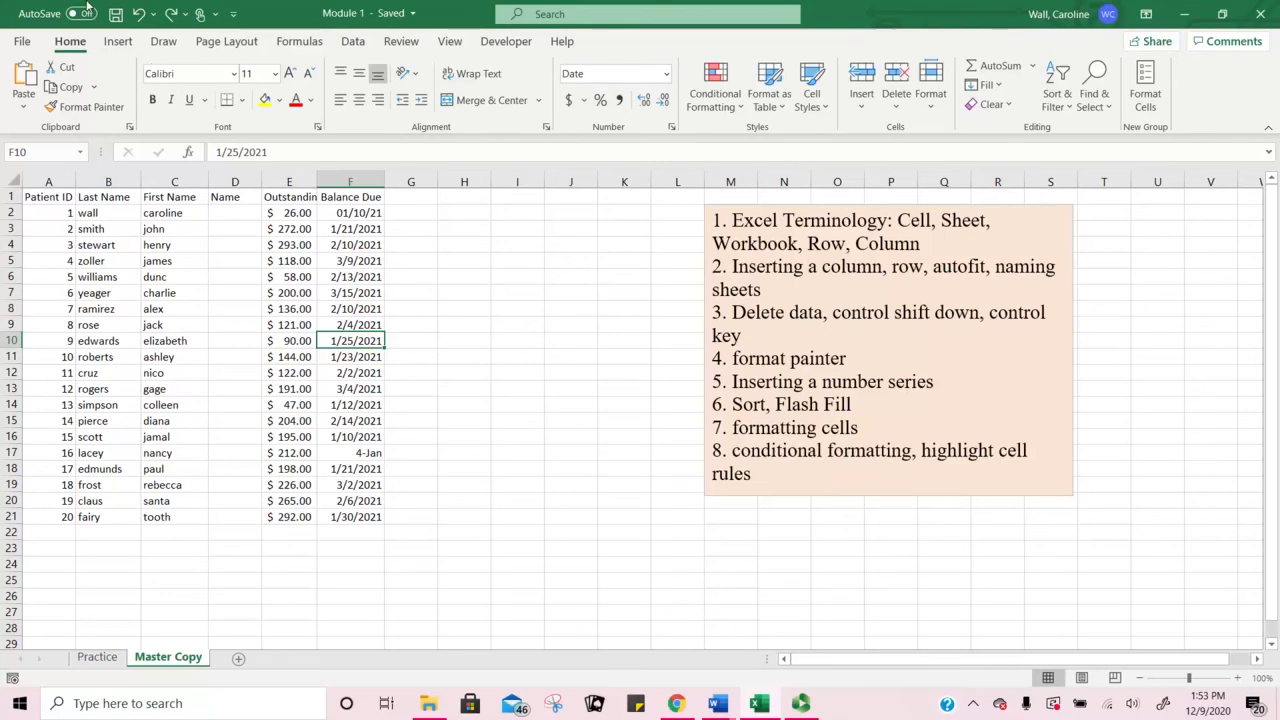
left_click(116, 15)
left_click(116, 16)
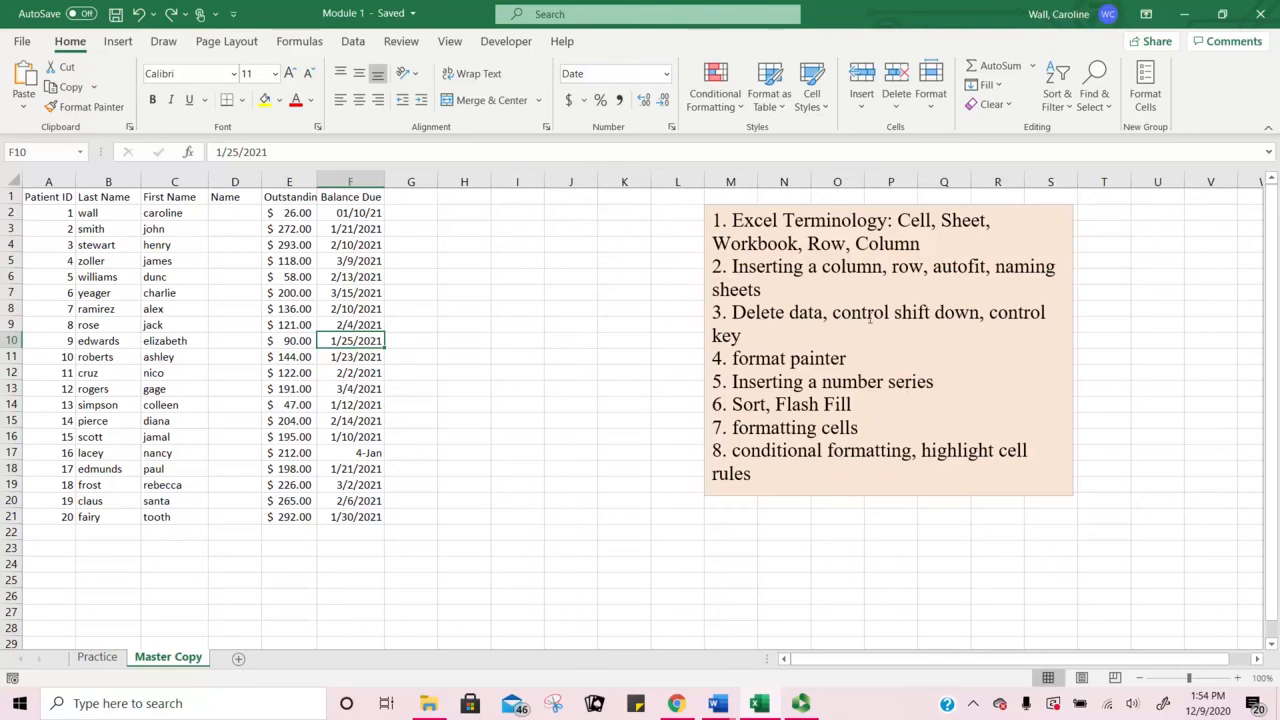
left_click(278, 197)
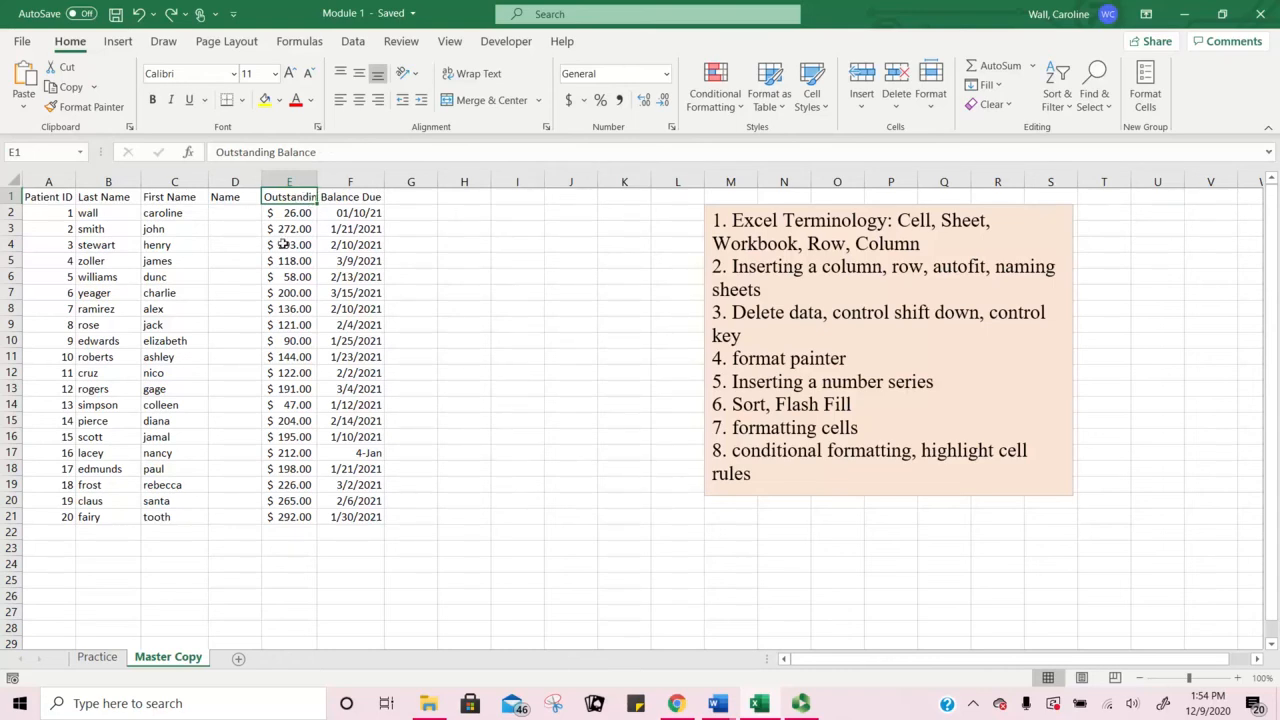
Step: AutoFit column E so balances like 293.00 show, then drag it slightly narrower
double_click(317, 181)
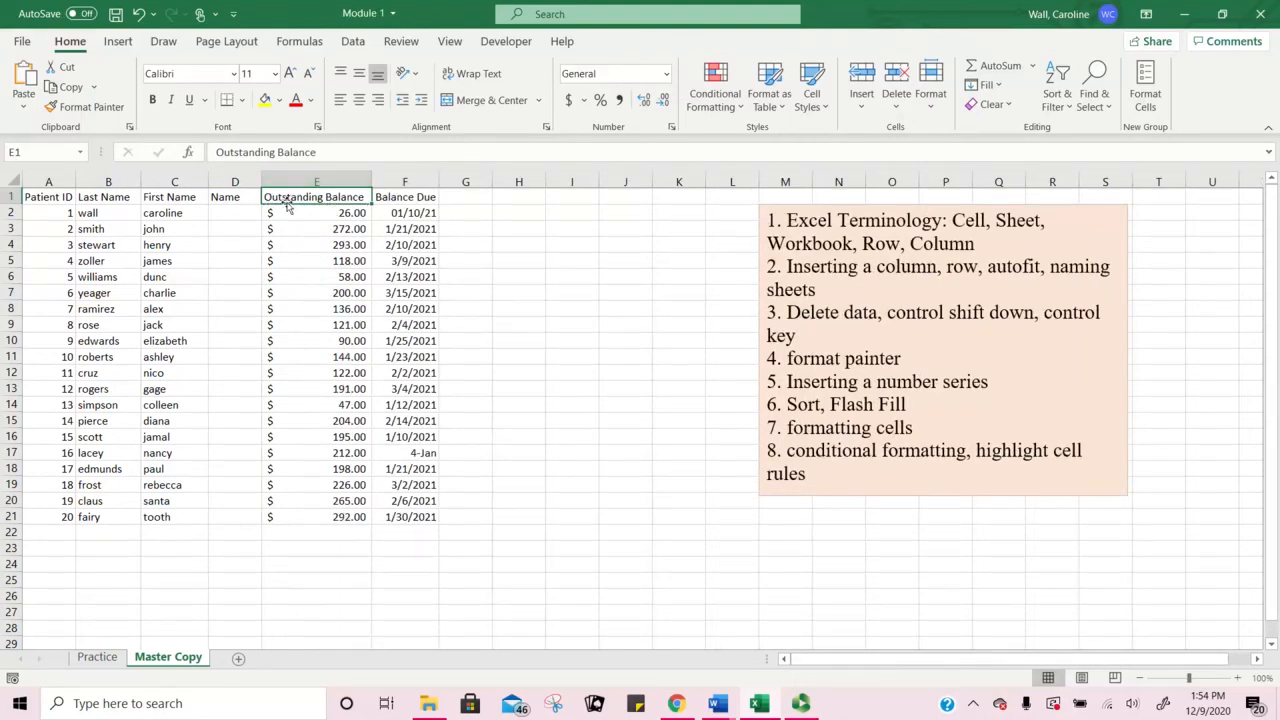
left_click(337, 246)
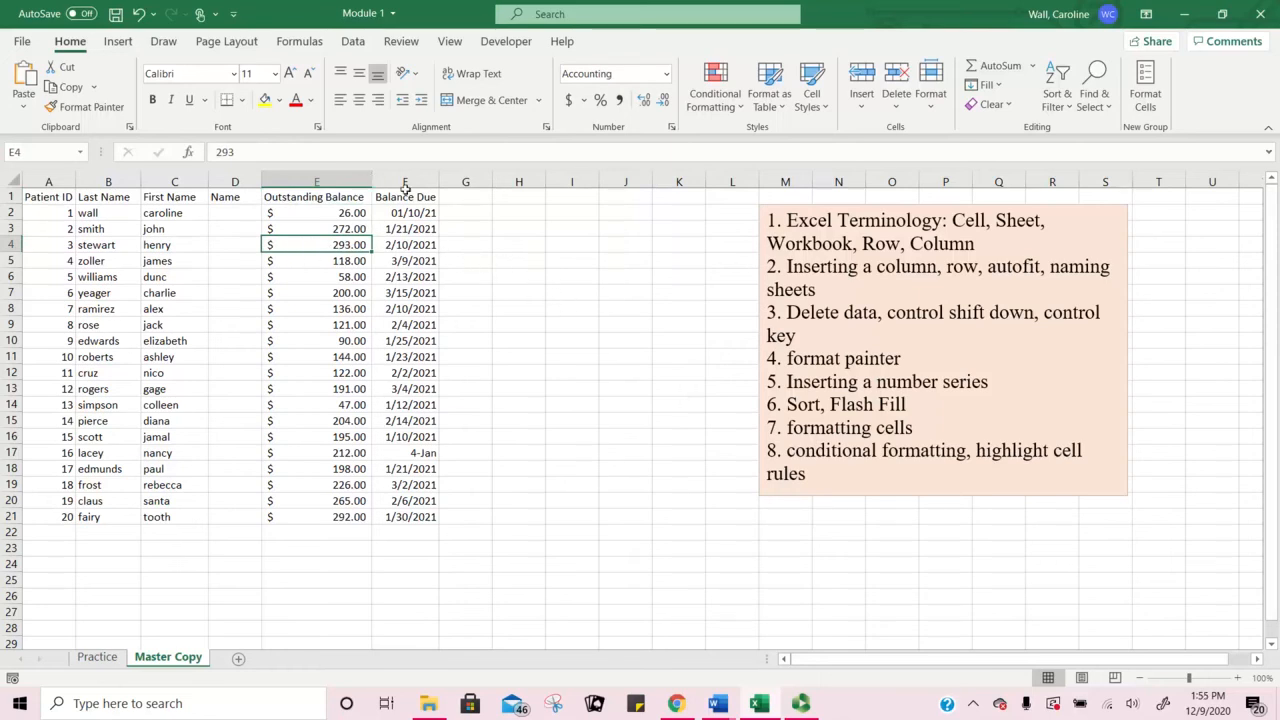
left_click_drag(370, 181, 285, 179)
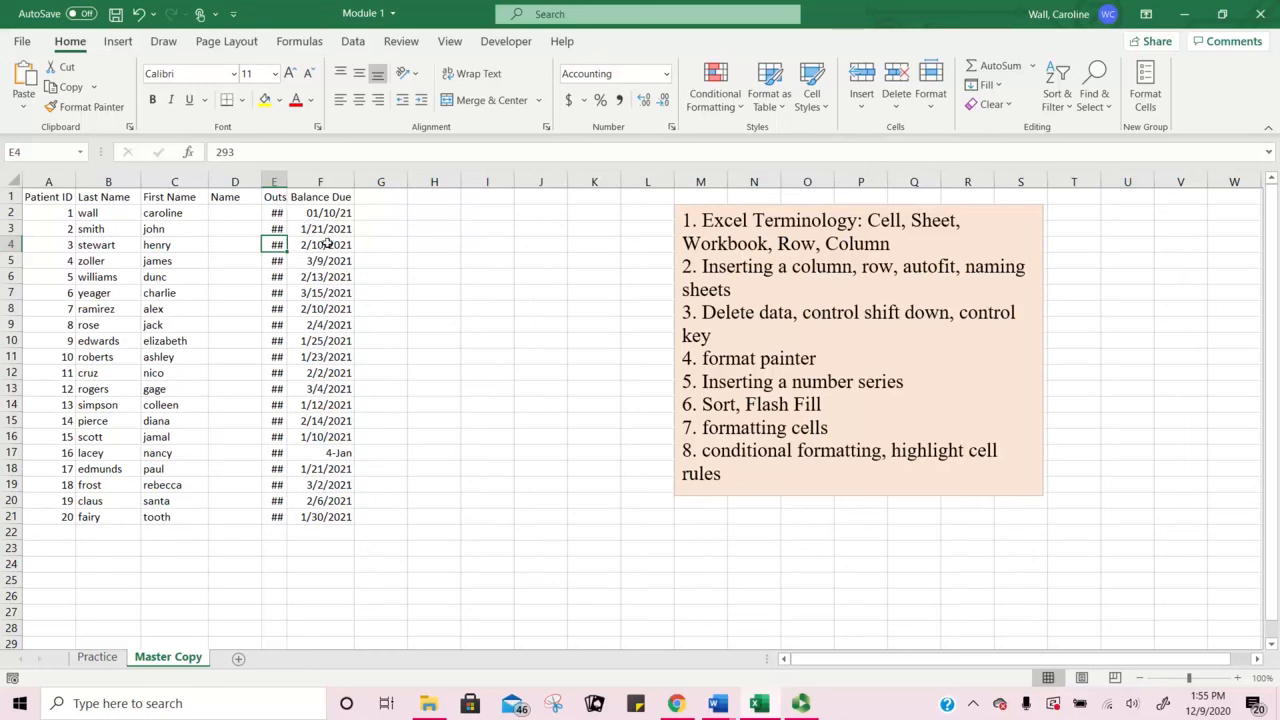
double_click(287, 178)
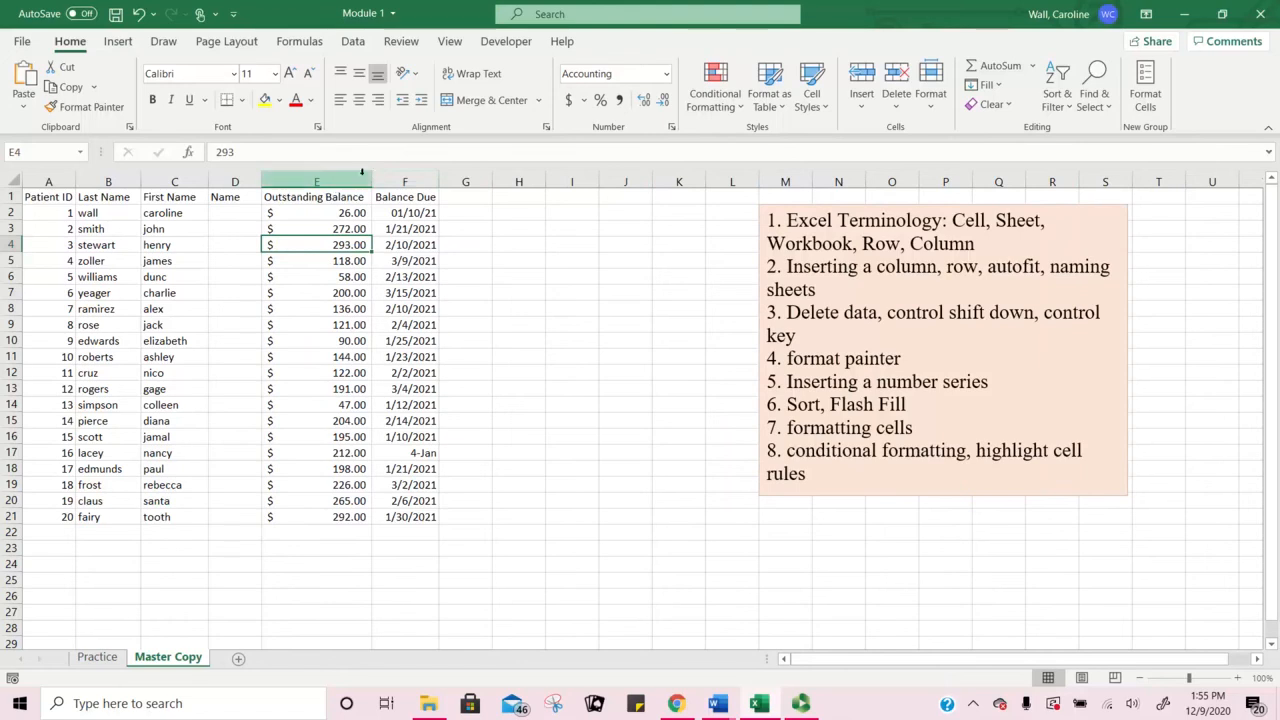
mouse_move(372, 181)
left_mouse_down()
mouse_move(273, 177)
mouse_move(353, 180)
left_mouse_up()
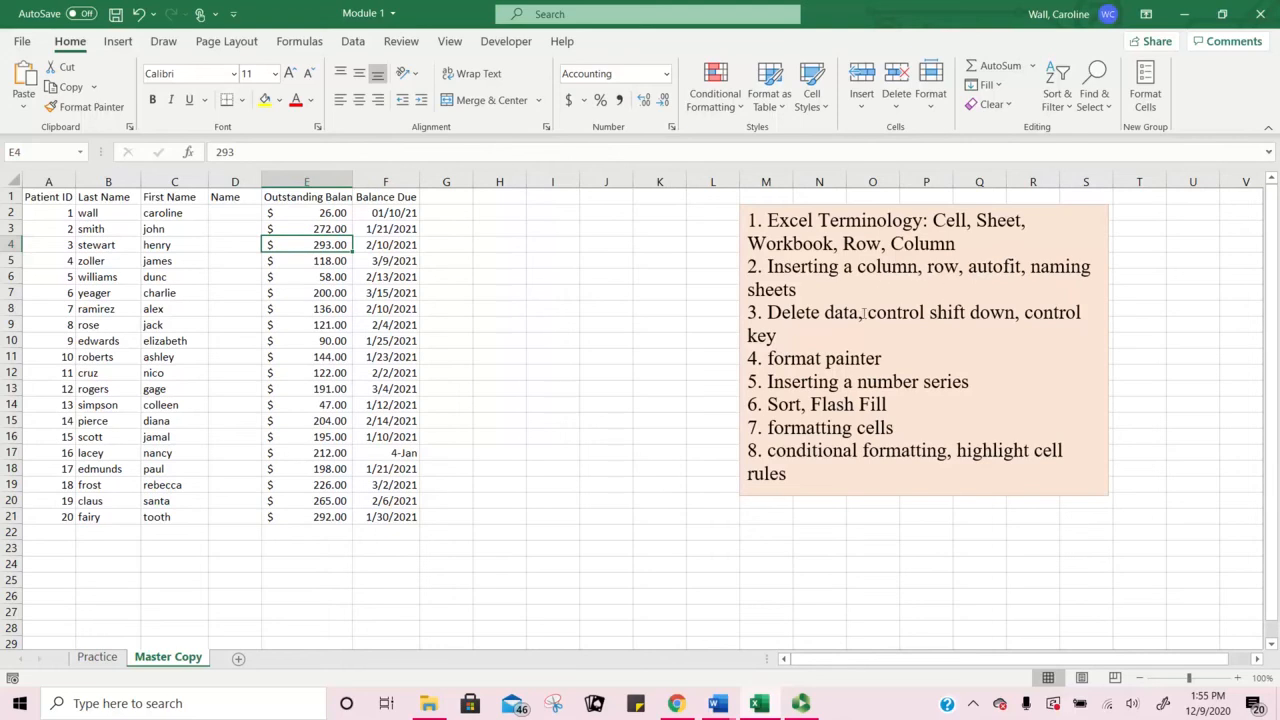
Step: Revert a brief 'Practice 1' rename so the tab stays Practice, then add Sheet4
left_click(101, 662)
left_click(161, 660)
left_click(99, 659)
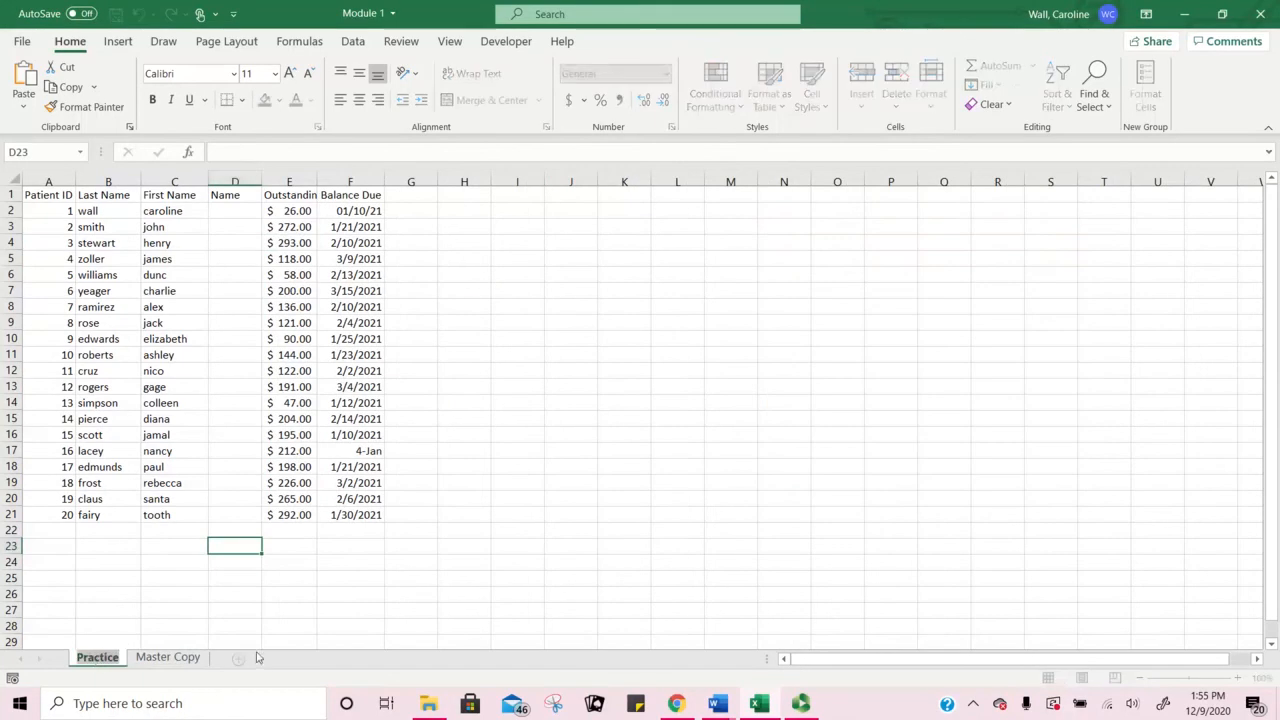
type("Prac")
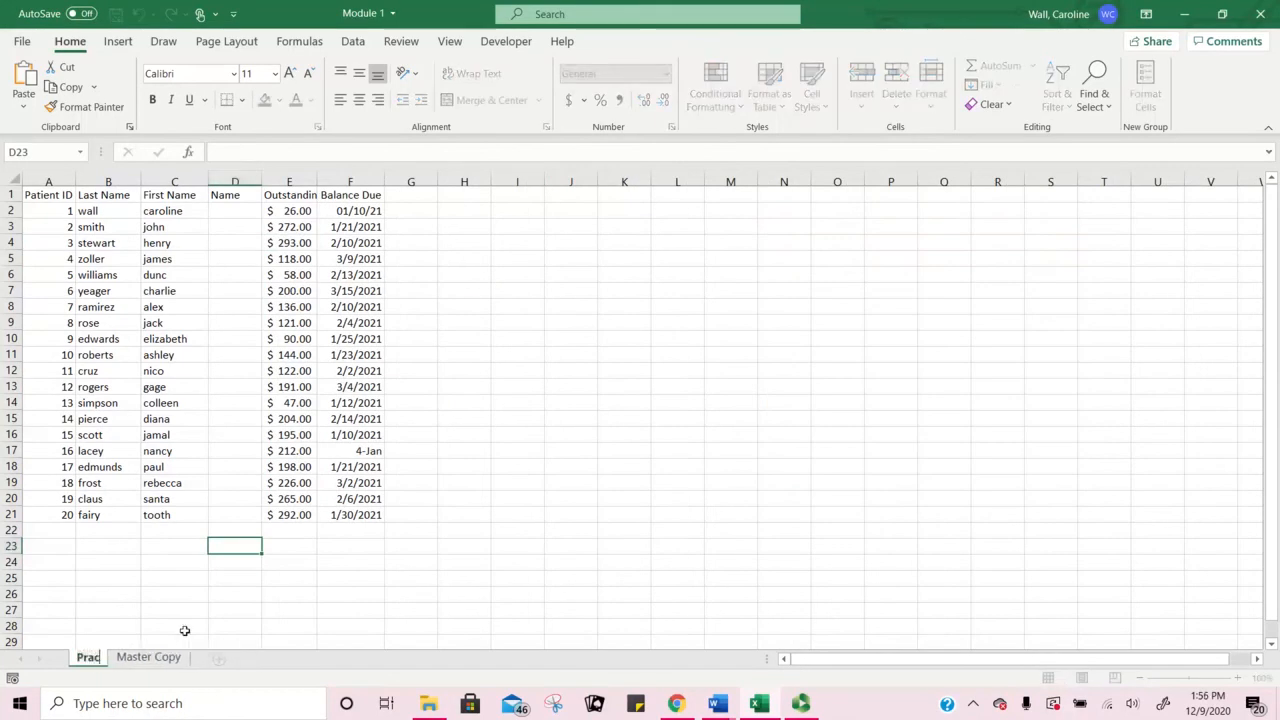
type("tice 1")
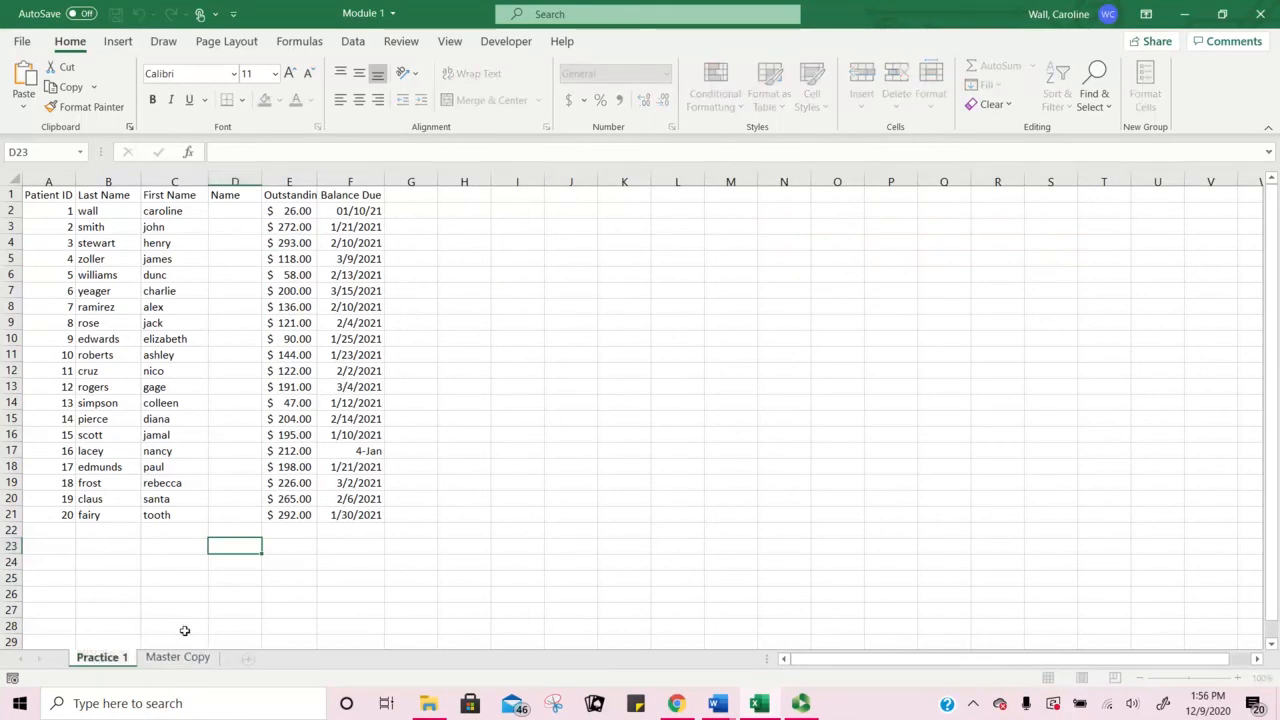
key("BackSpace")
key("BackSpace")
key("Return")
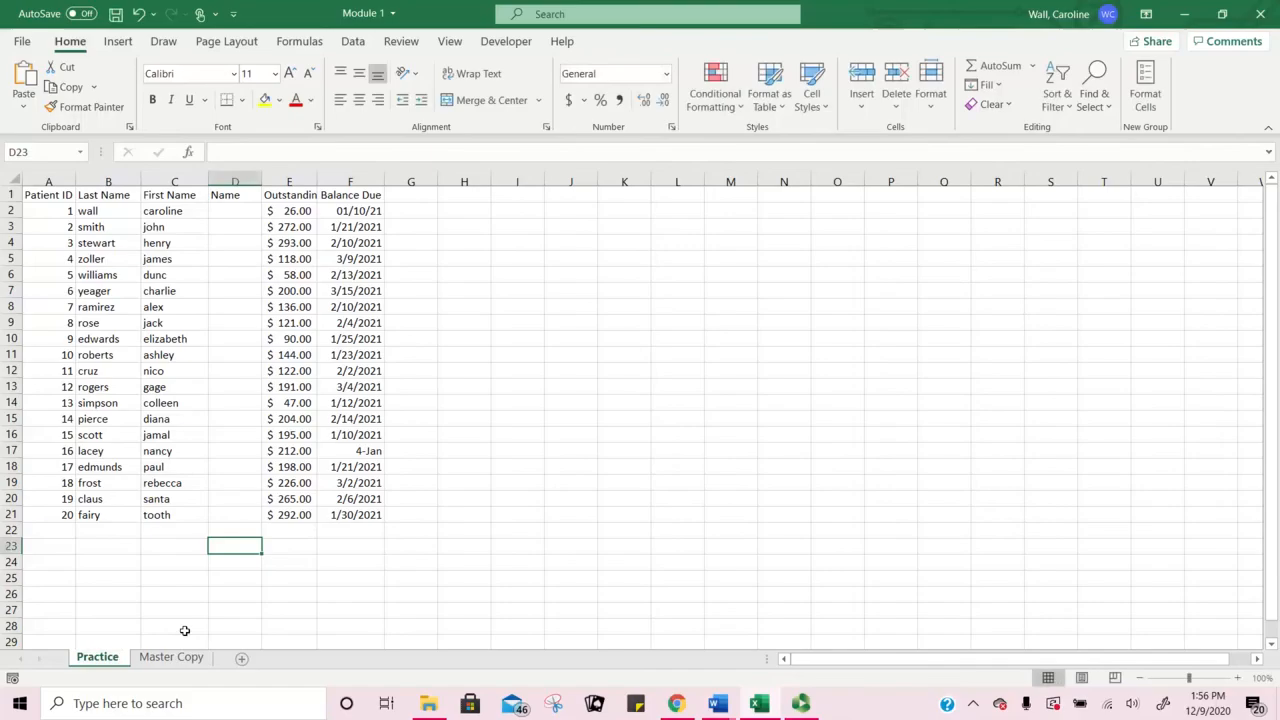
left_click(242, 661)
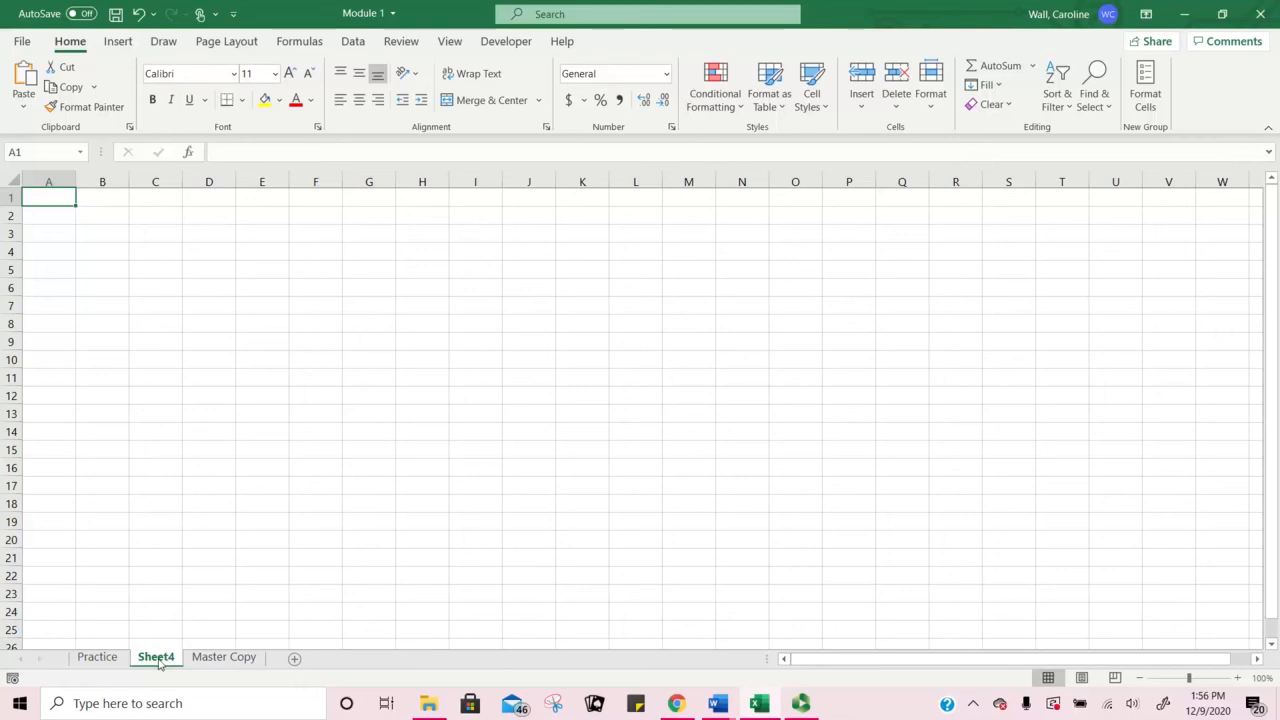
Step: Move Sheet4 after Master Copy, delete it, and return to Master Copy
left_click_drag(159, 662, 267, 666)
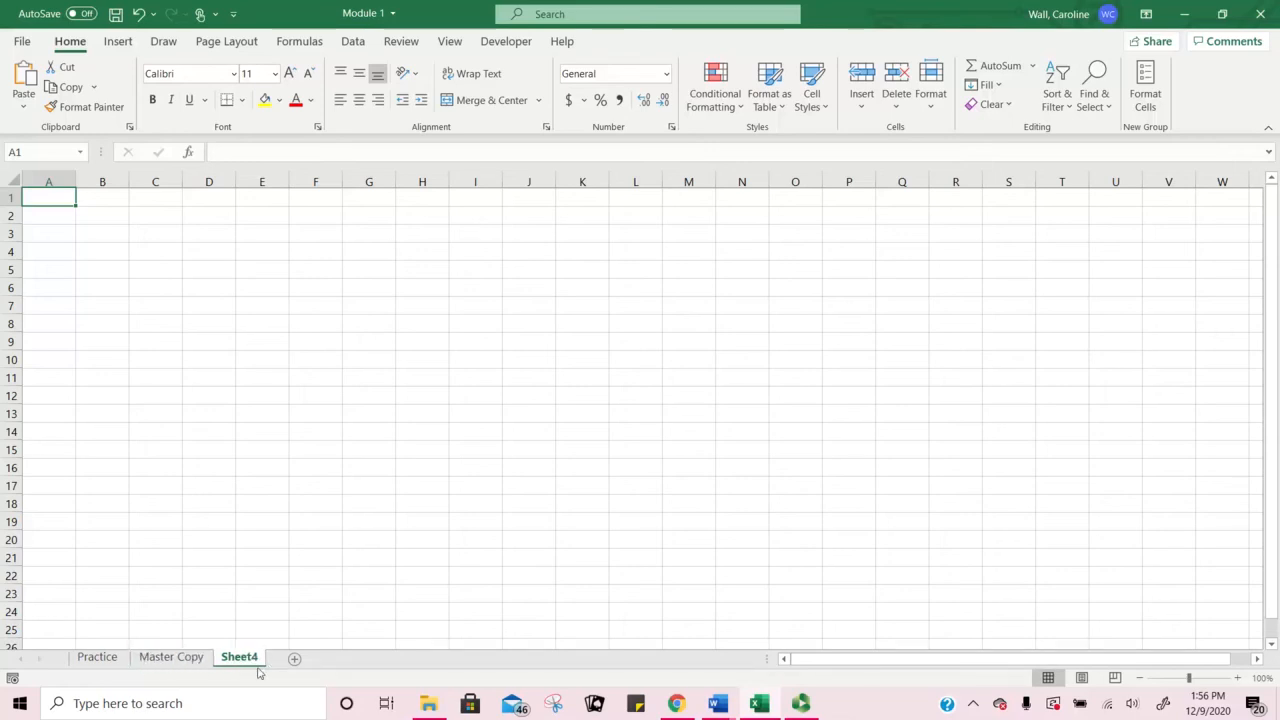
left_click(199, 659)
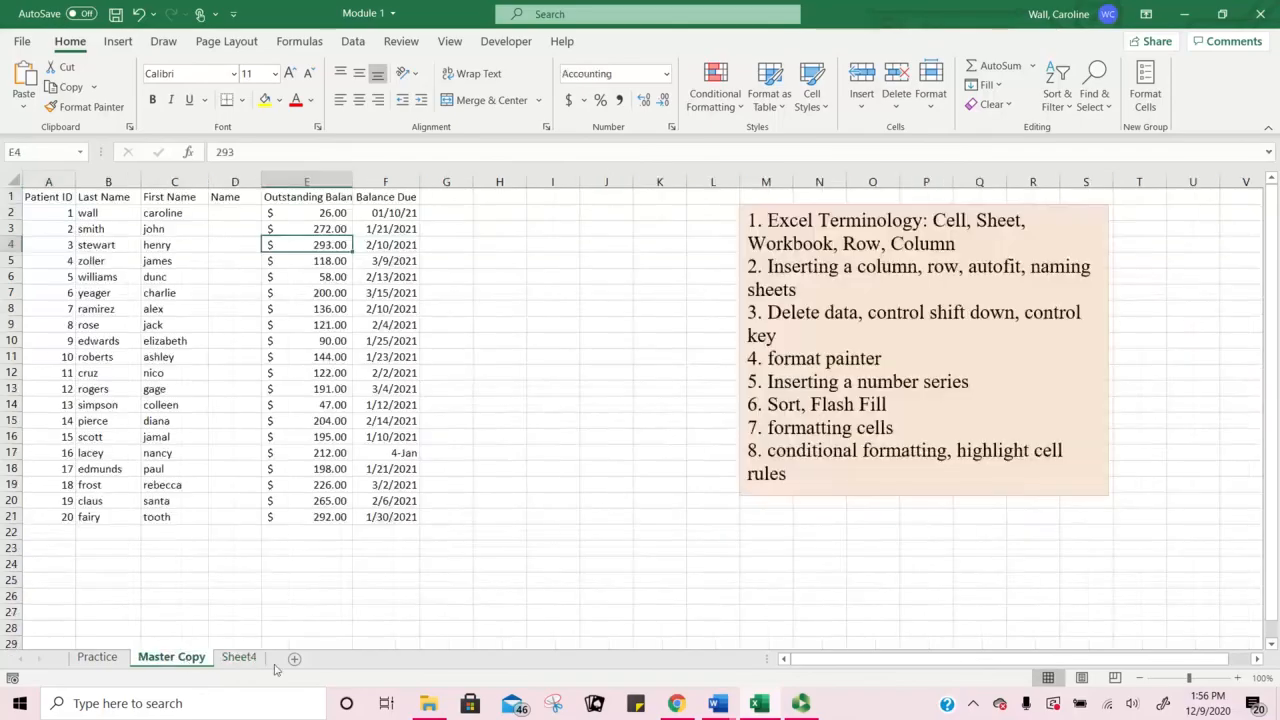
left_click(251, 659)
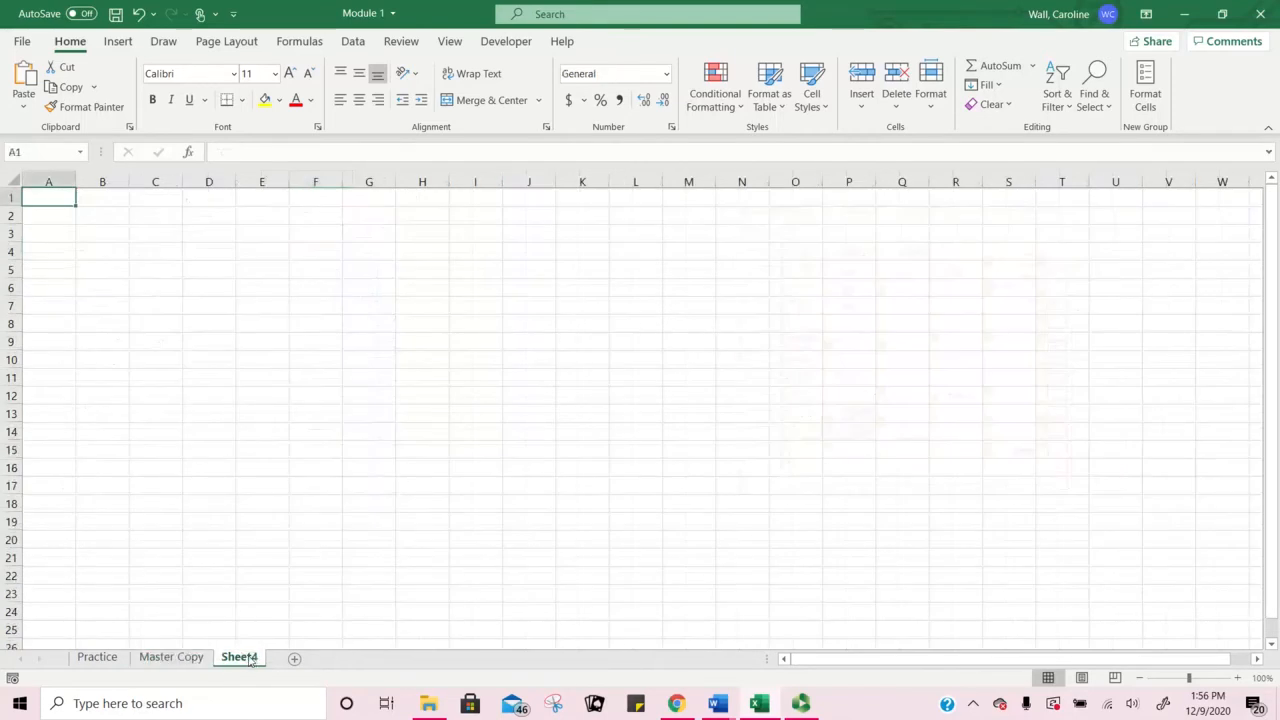
right_click(251, 659)
left_click(300, 447)
left_click(100, 662)
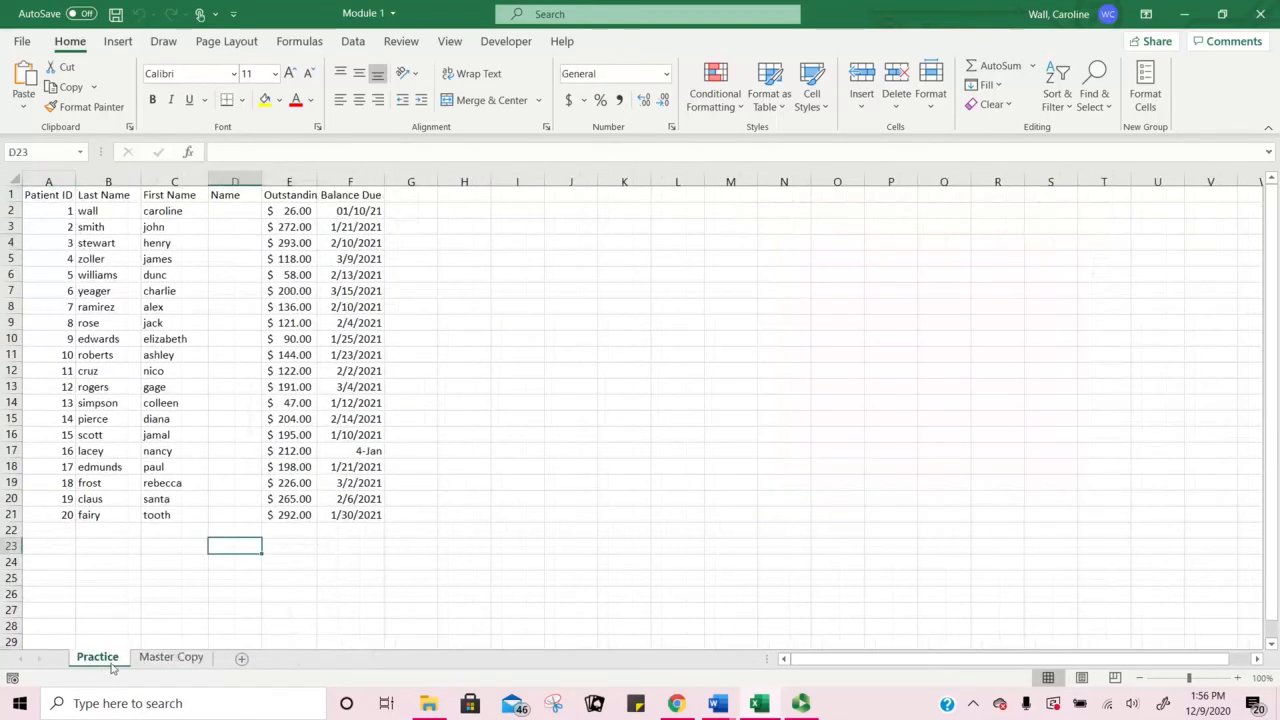
left_click(171, 658)
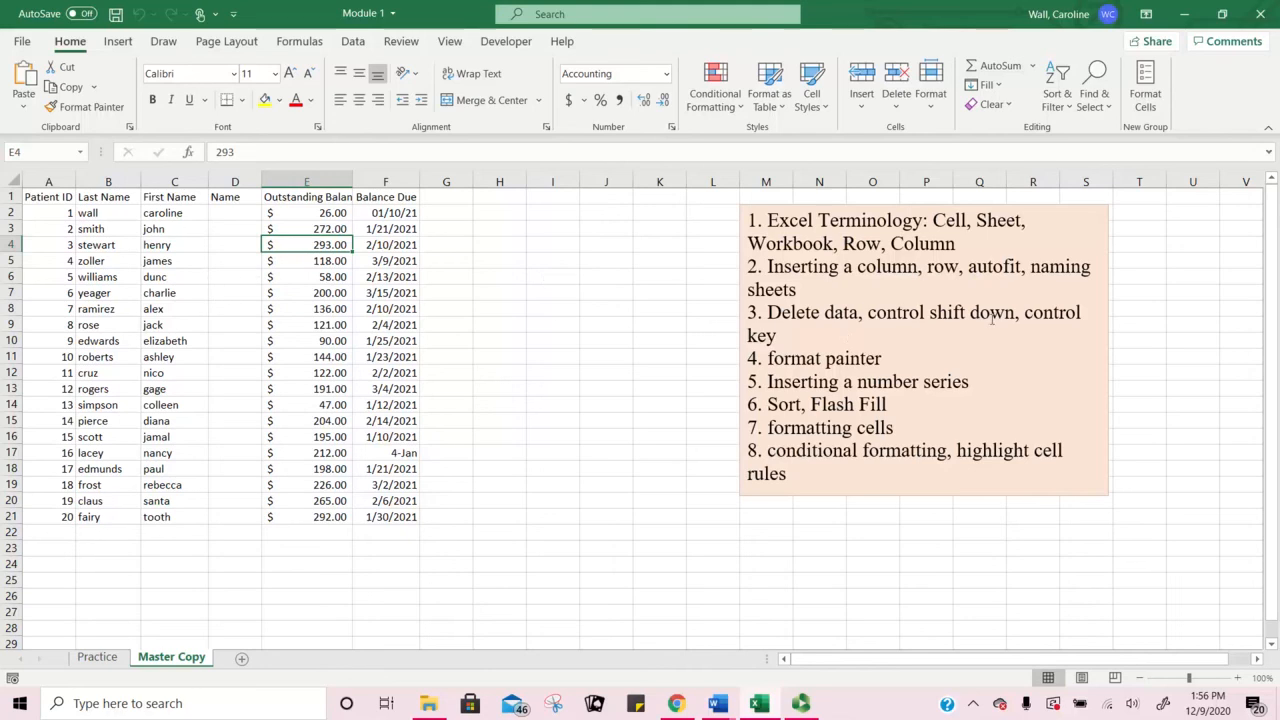
Step: Select A2:A21 on Master Copy and delete the Patient ID numbers 1–20
left_click(60, 209)
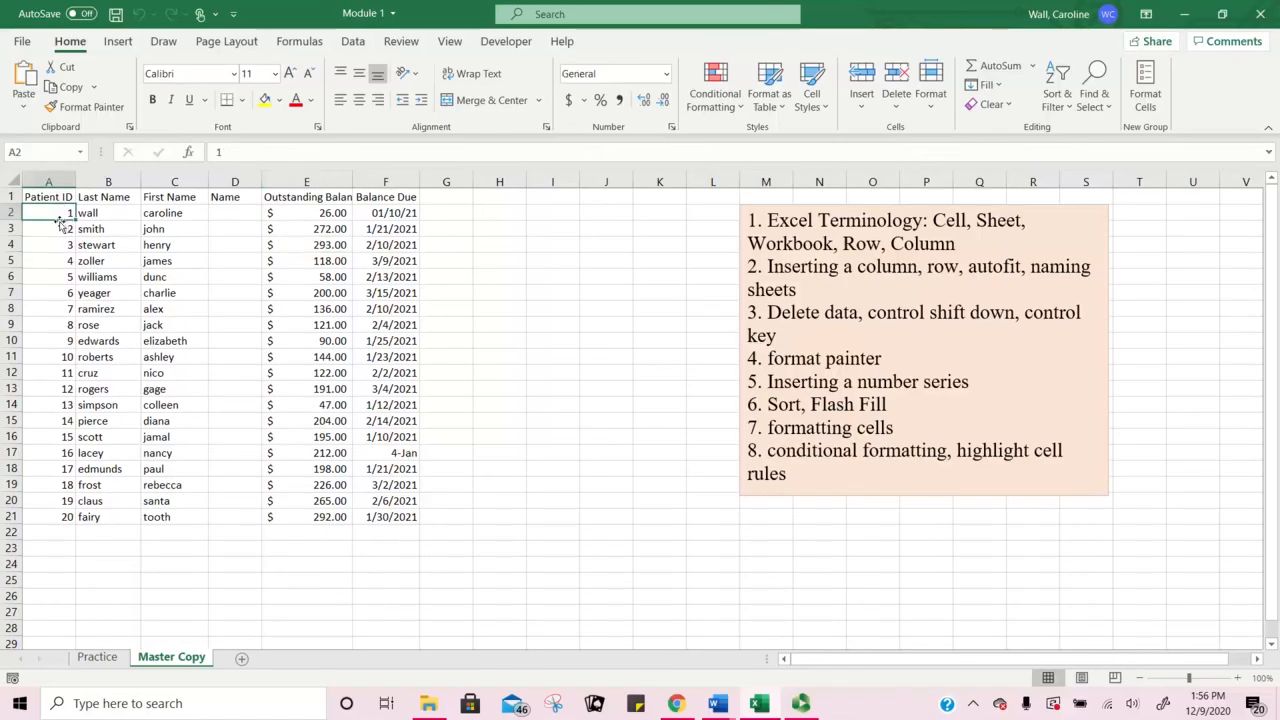
left_click_drag(57, 213, 67, 517)
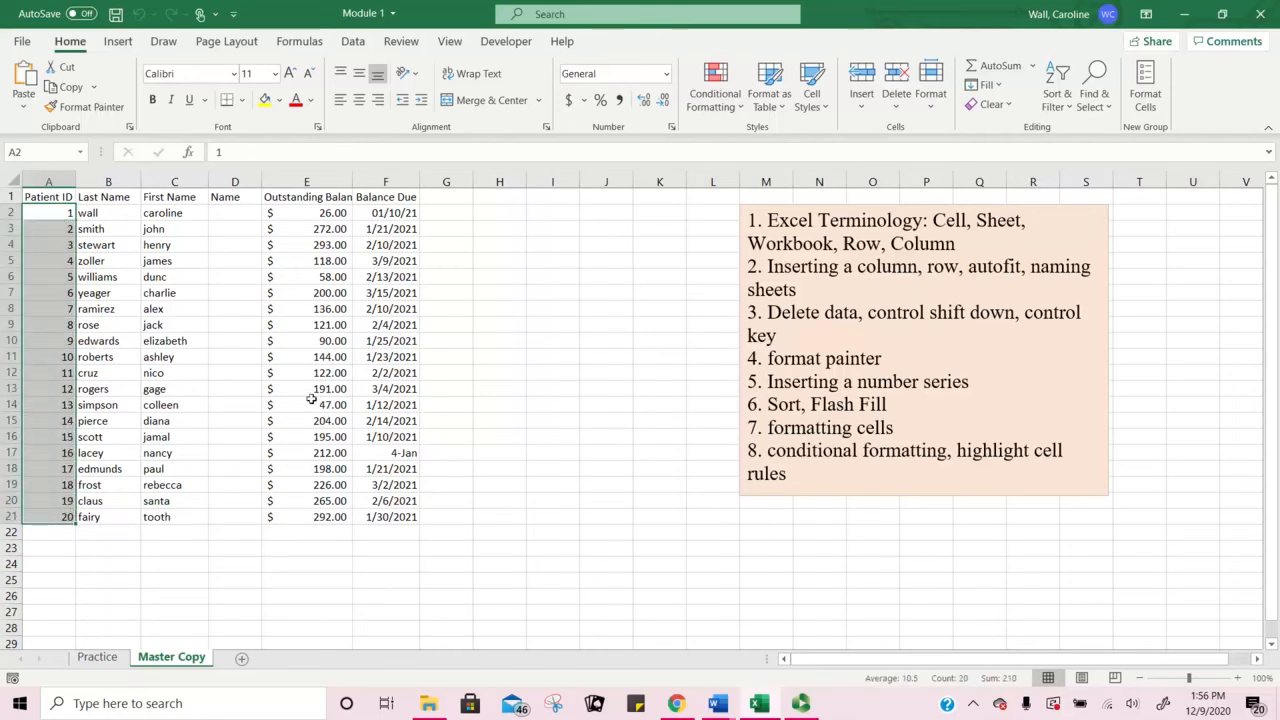
key("Delete")
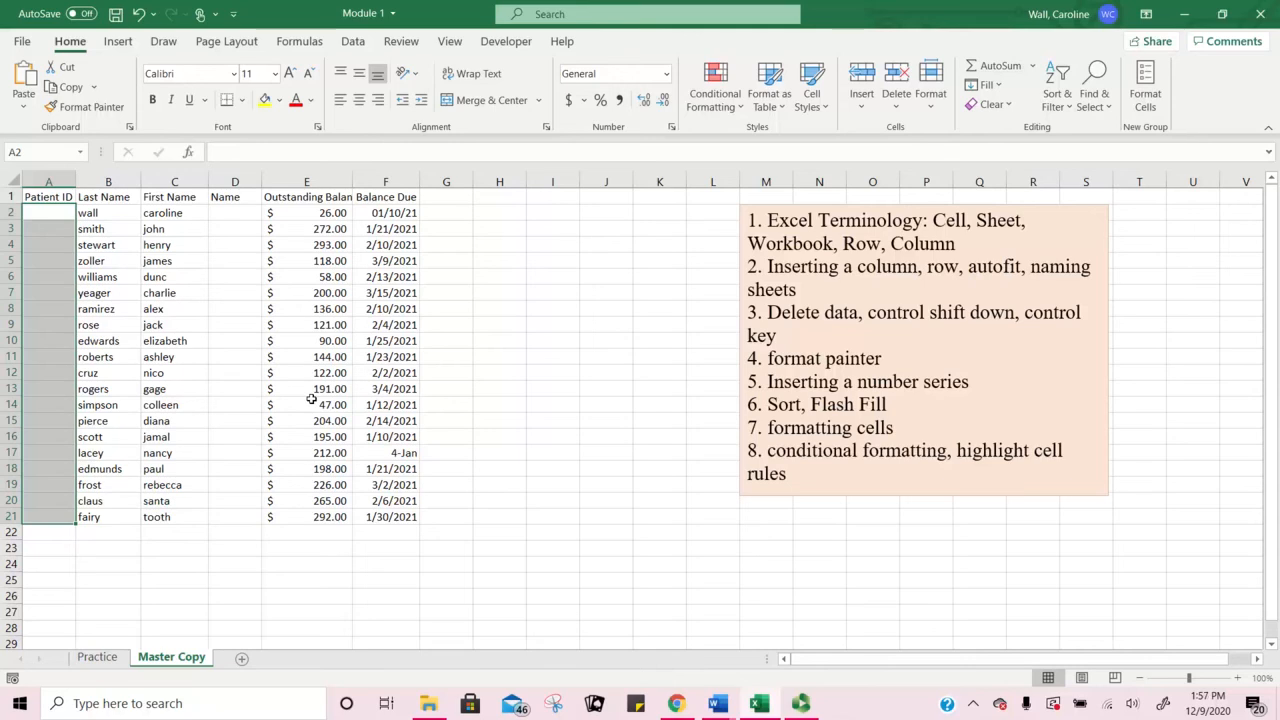
left_click(55, 212)
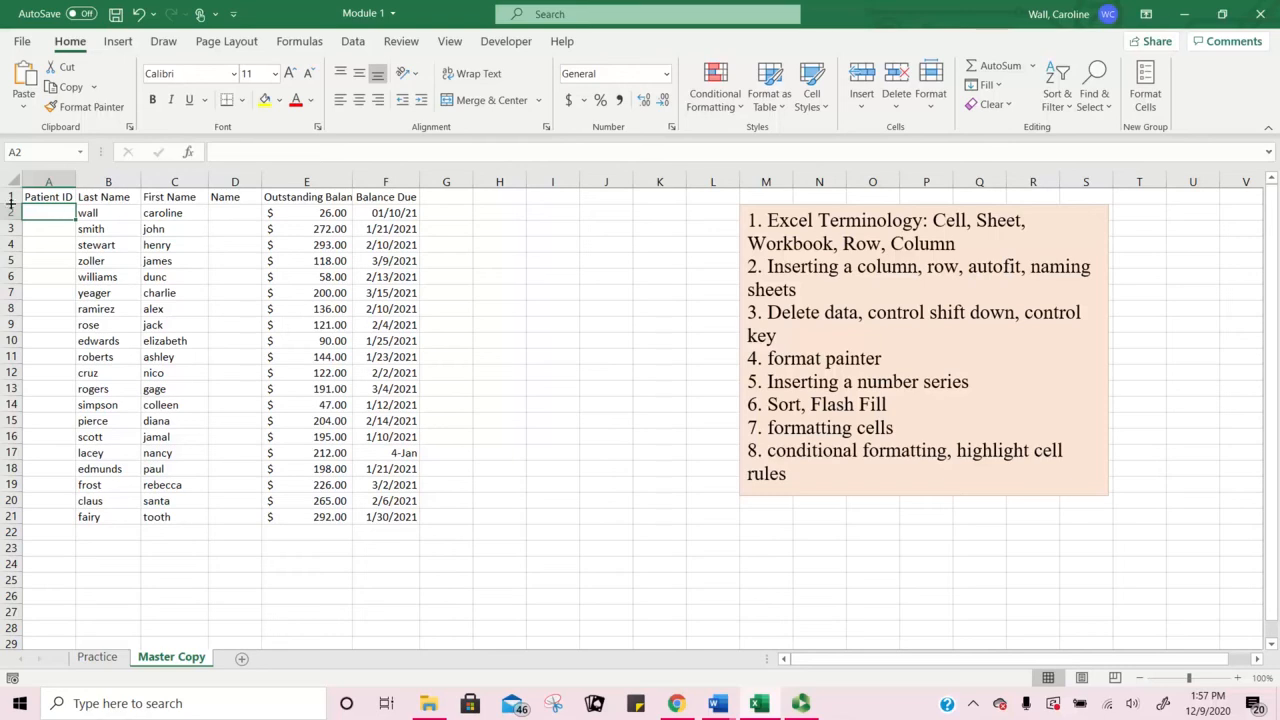
mouse_move(52, 213)
left_mouse_down()
mouse_move(39, 643)
mouse_move(68, 666)
mouse_move(59, 196)
left_mouse_up()
scroll(266, 357, "up", 20)
left_click(552, 276)
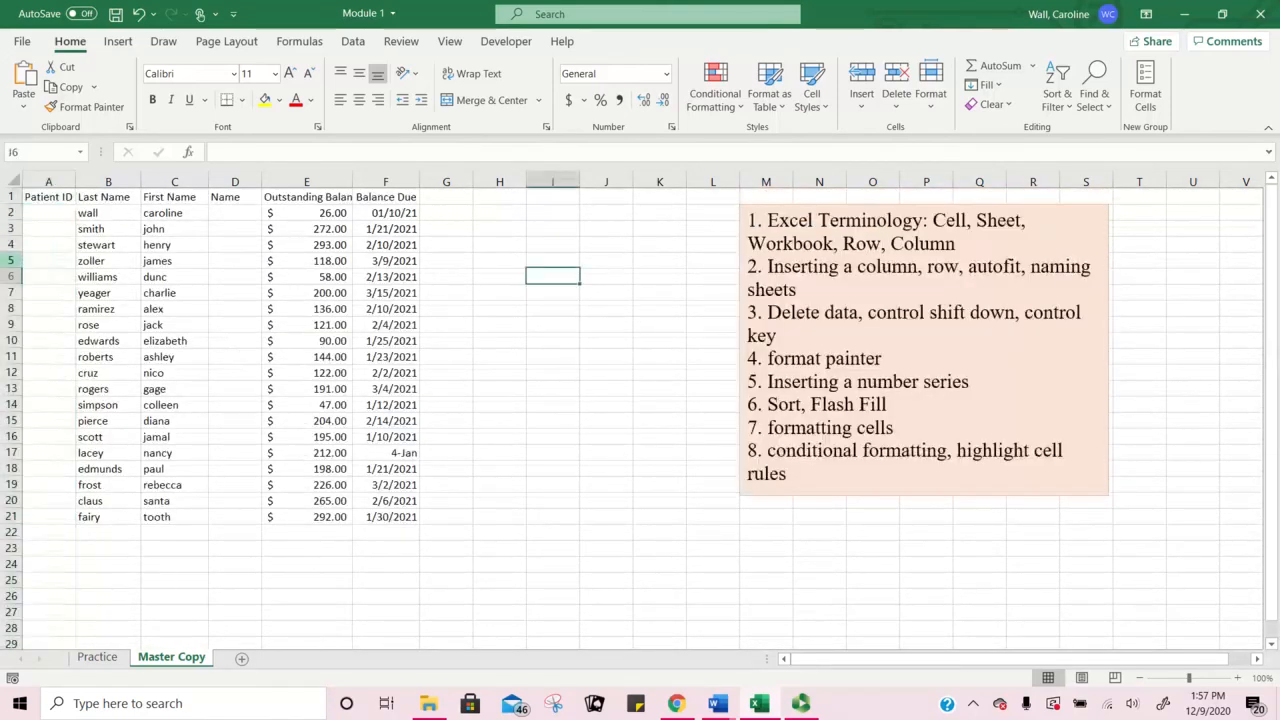
left_click(49, 210)
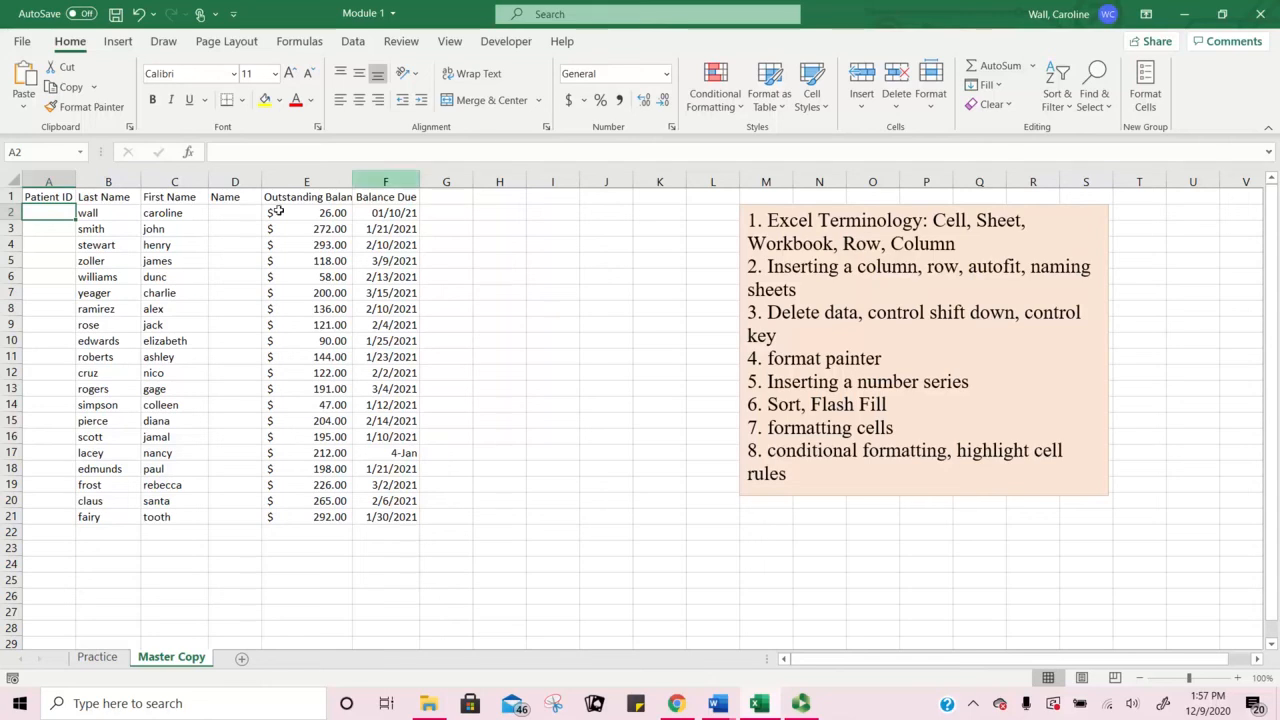
left_click(105, 212)
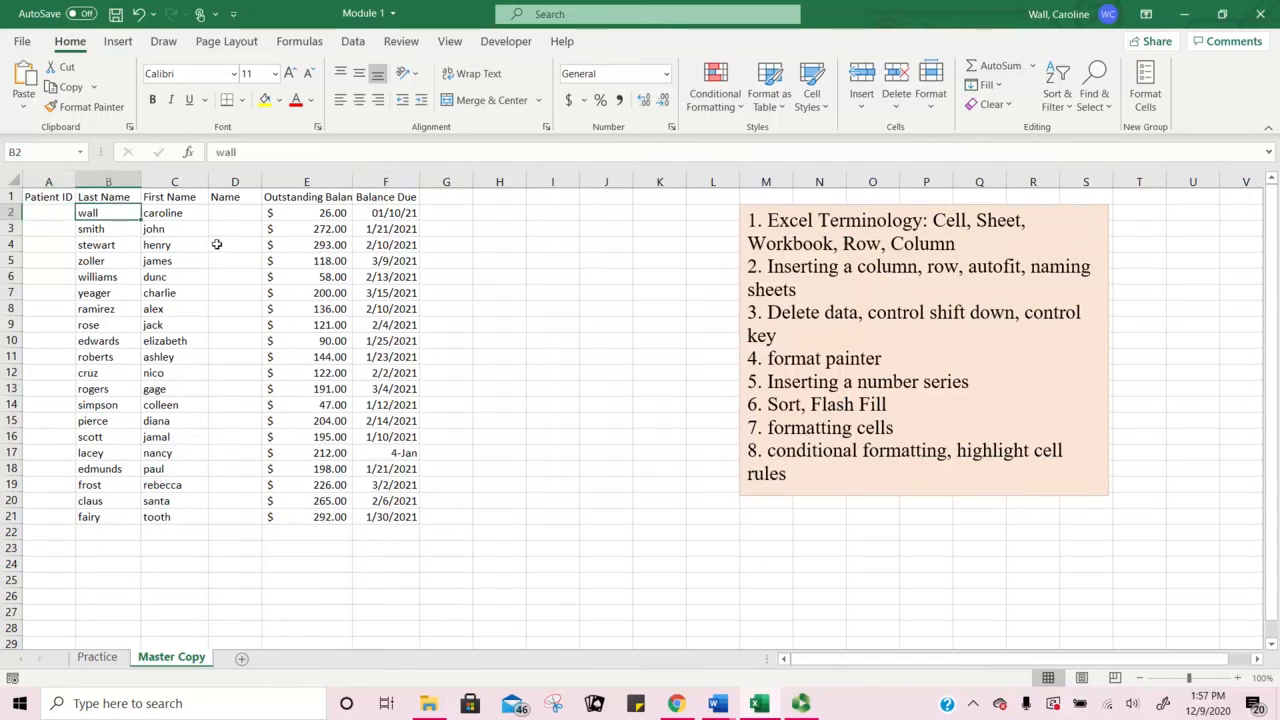
Step: Try Ctrl+Shift+Down selections in columns B and C, then Ctrl+A to select A1:F21
key("ctrl+shift+Down")
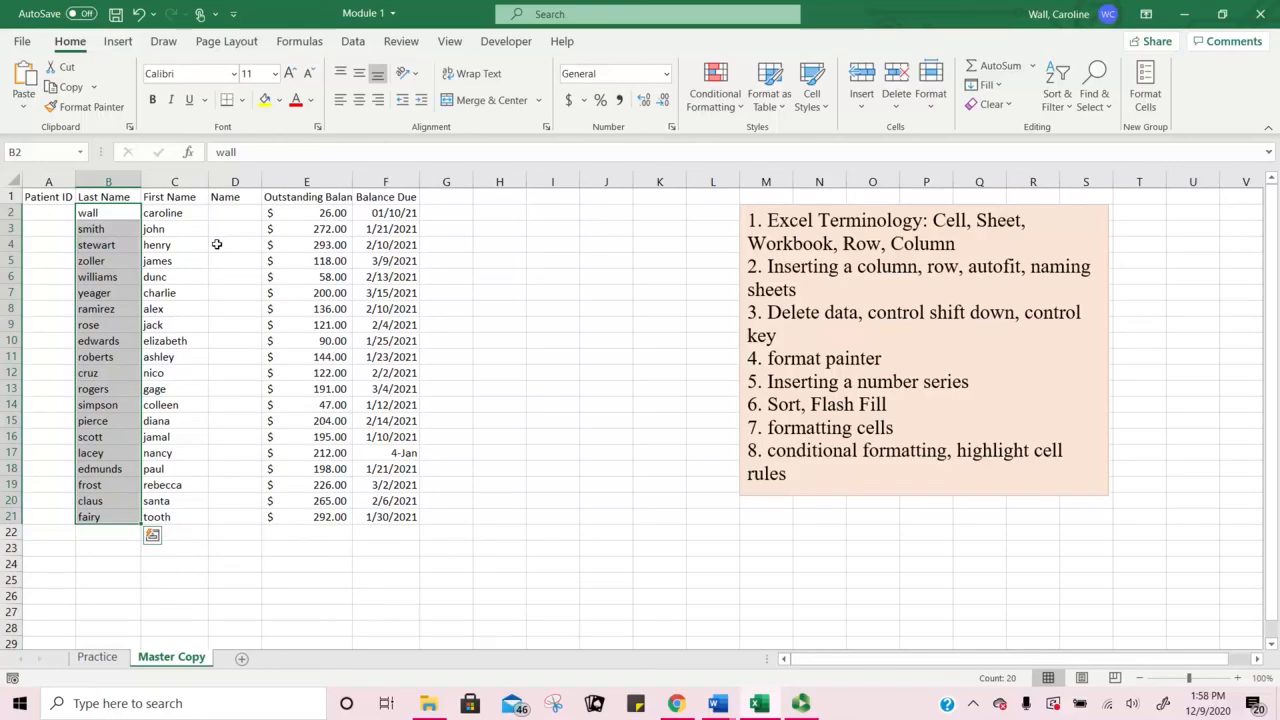
left_click(182, 248)
left_click(172, 212)
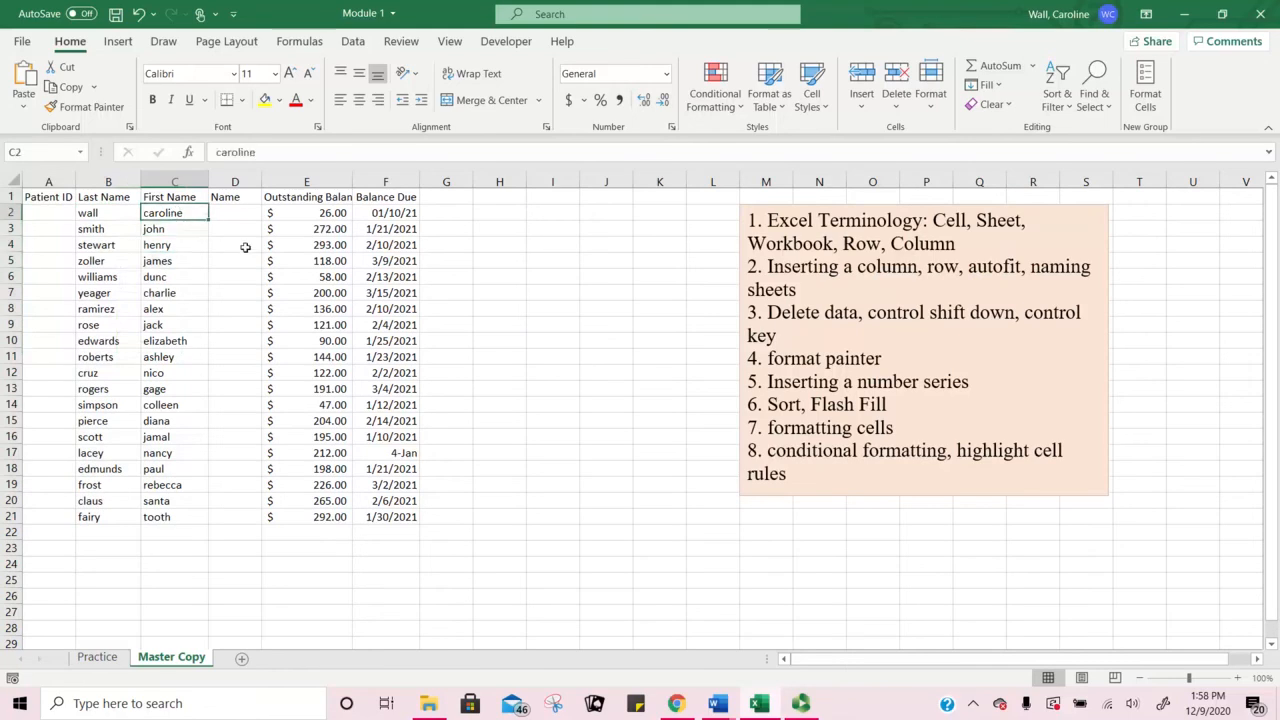
key("ctrl+shift+Down")
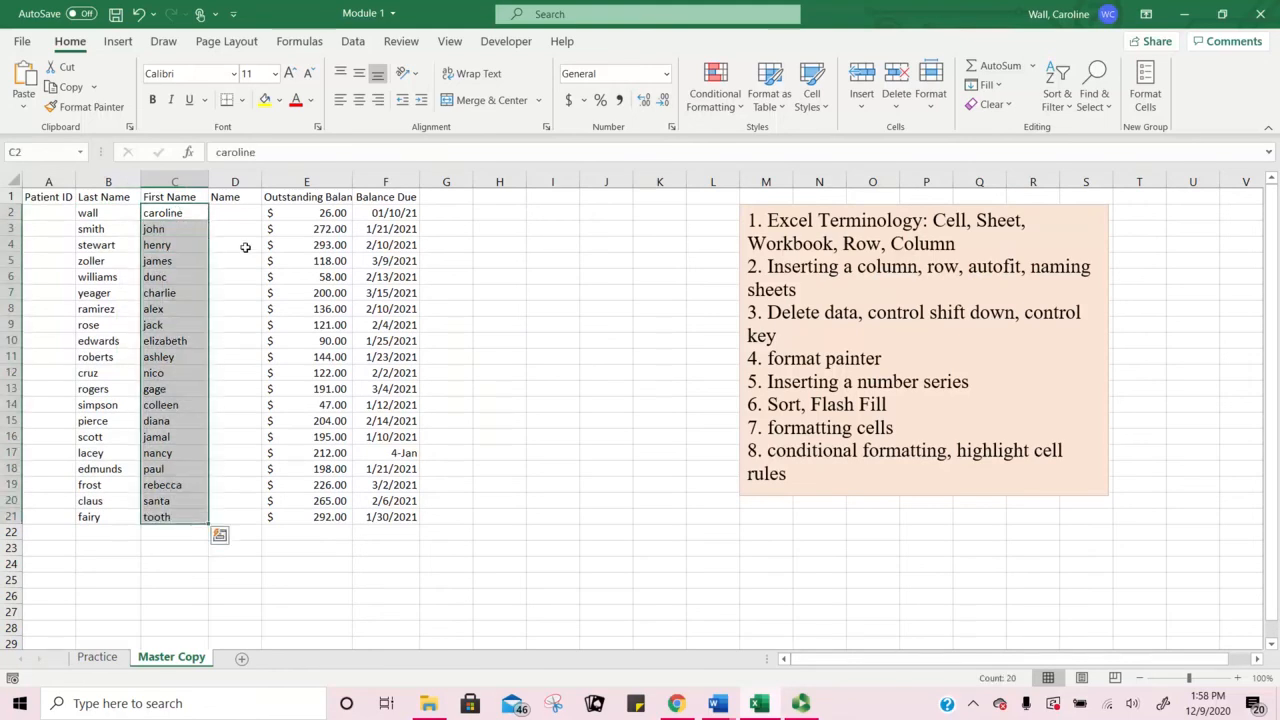
key("Left")
key("ctrl+shift+Down")
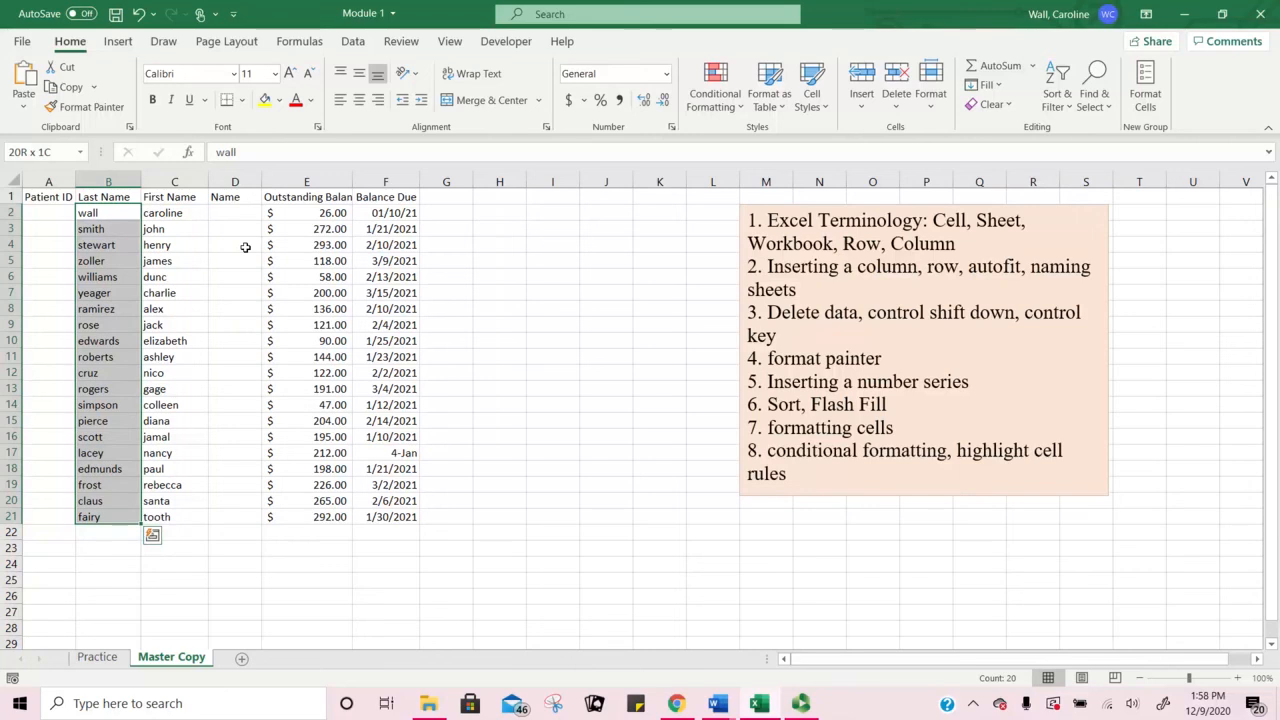
key("shift+Right")
key("shift+Right")
key("shift+Right")
key("shift+Right")
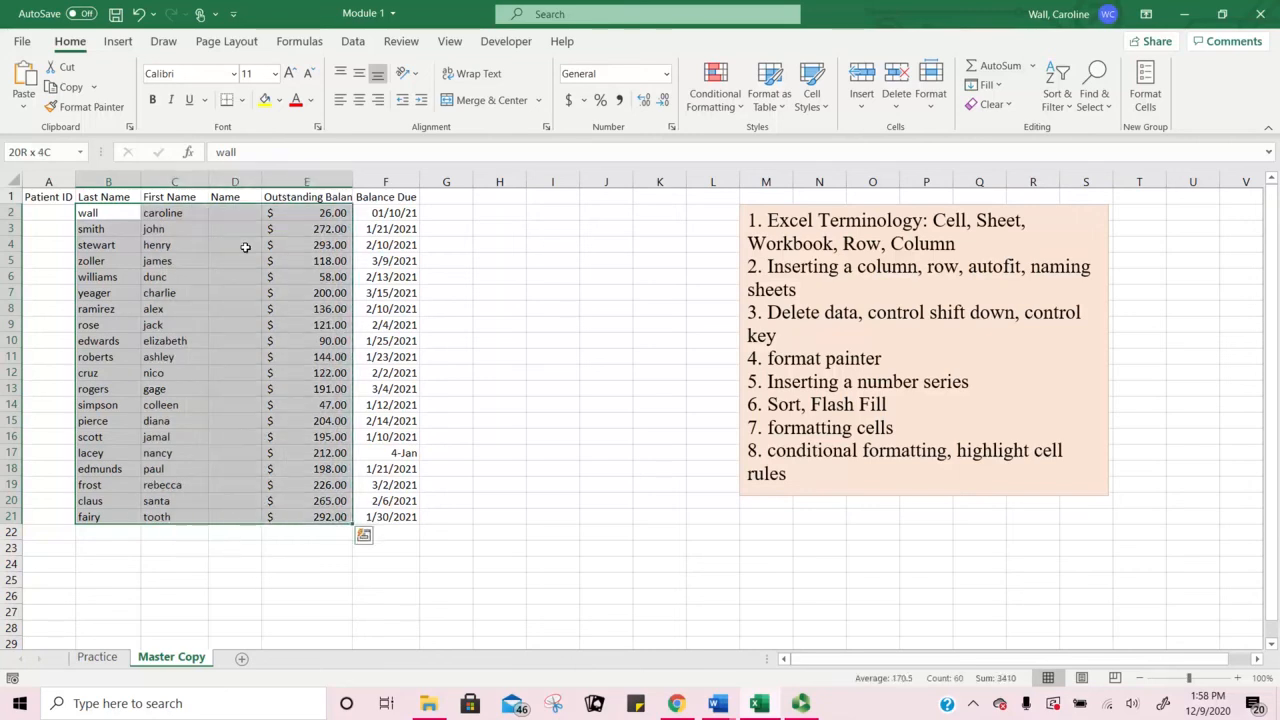
key("shift+Left")
key("shift+Left")
key("shift+Left")
key("shift+Left")
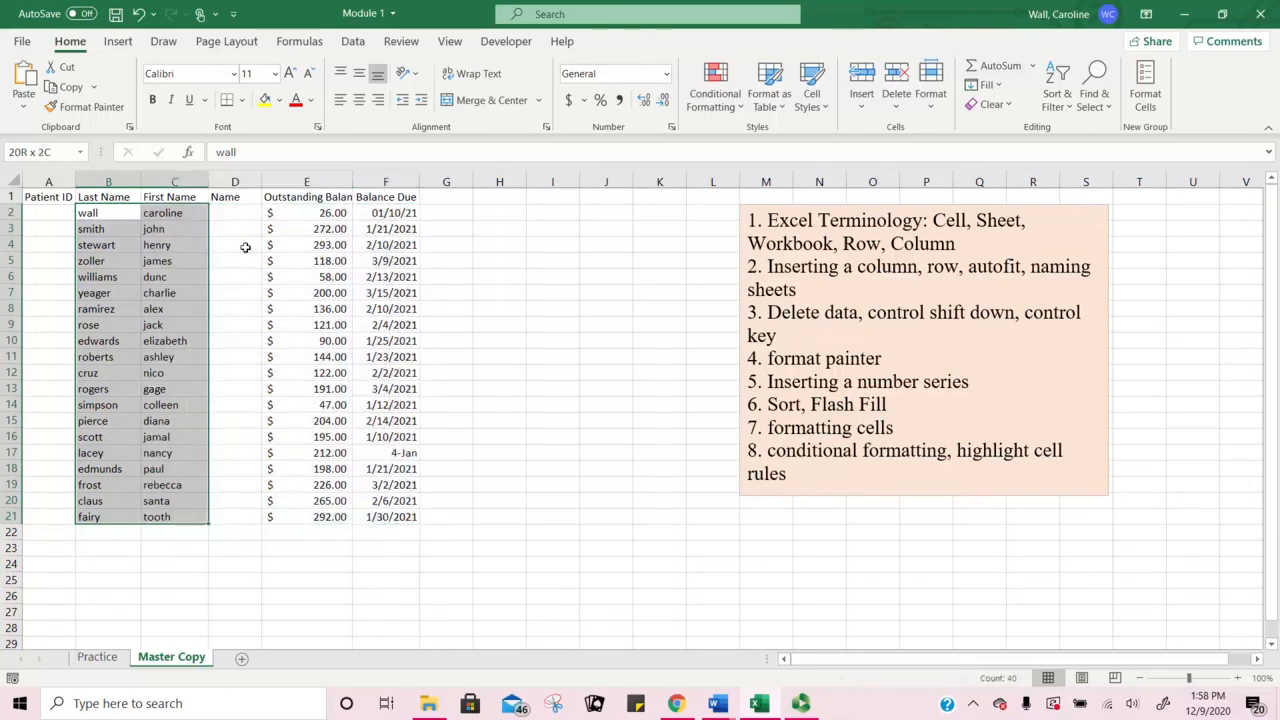
left_click(101, 215)
key("ctrl+a")
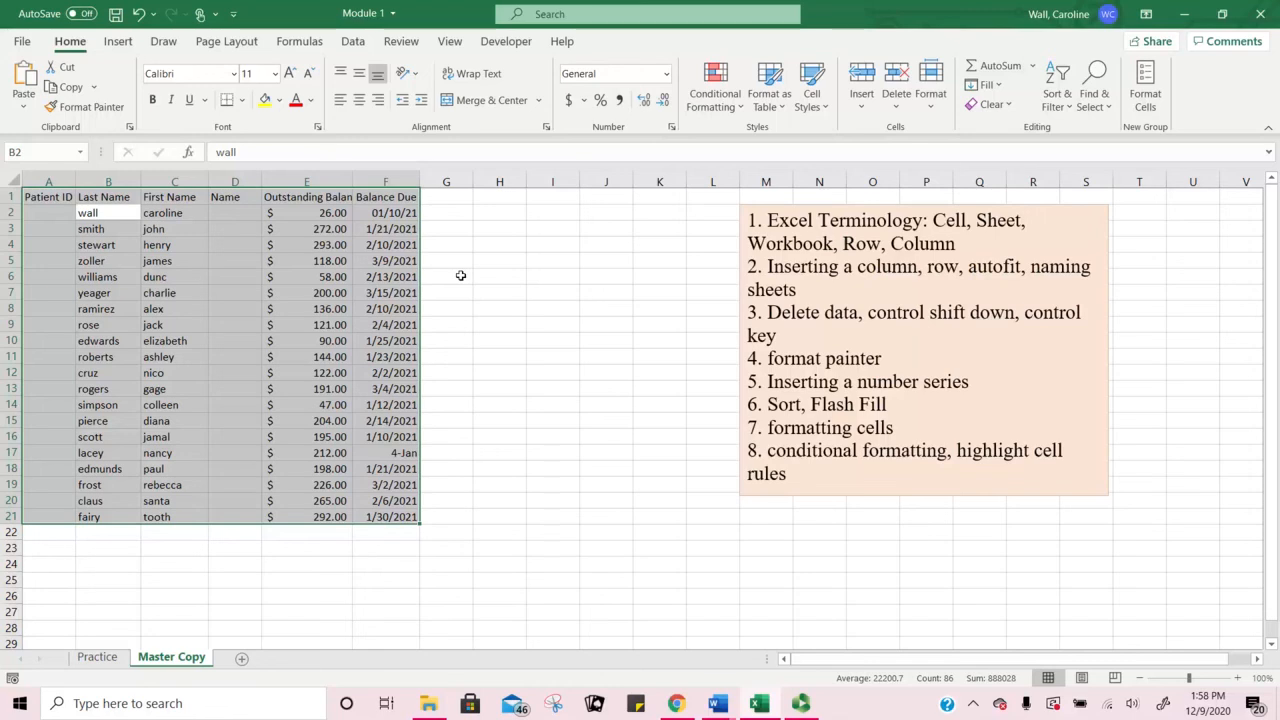
left_click(432, 264)
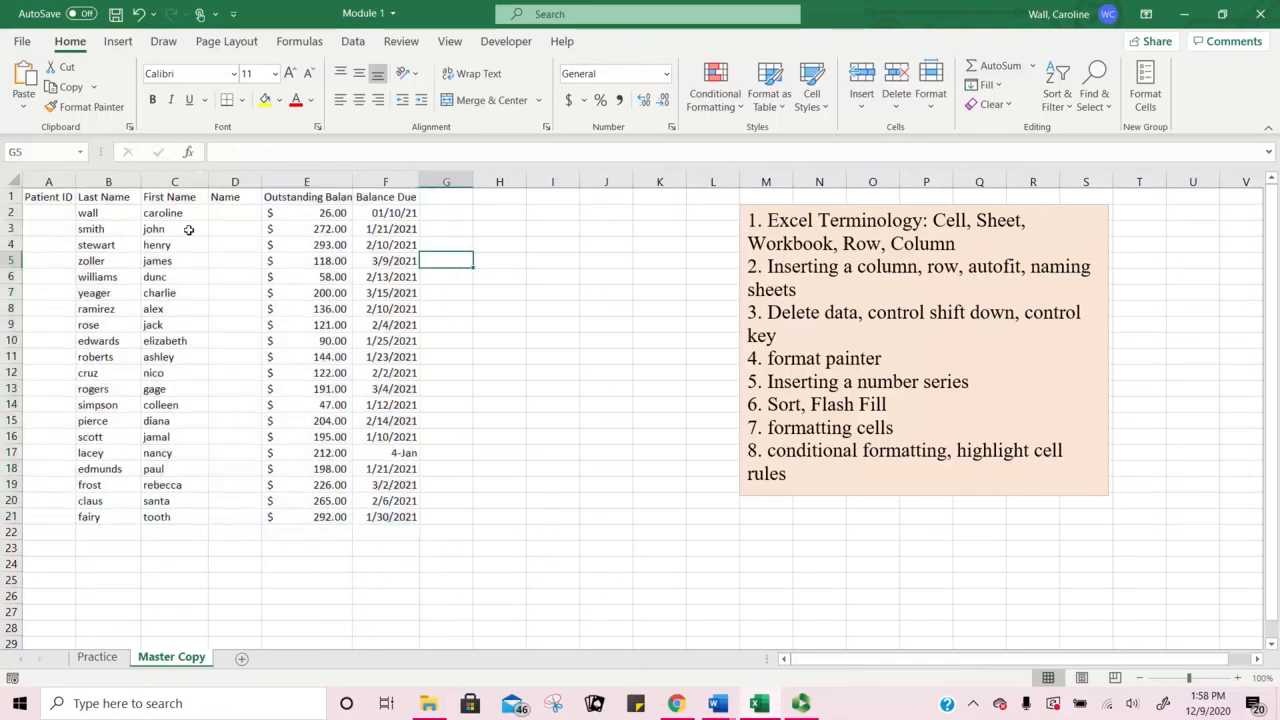
key("ctrl+a")
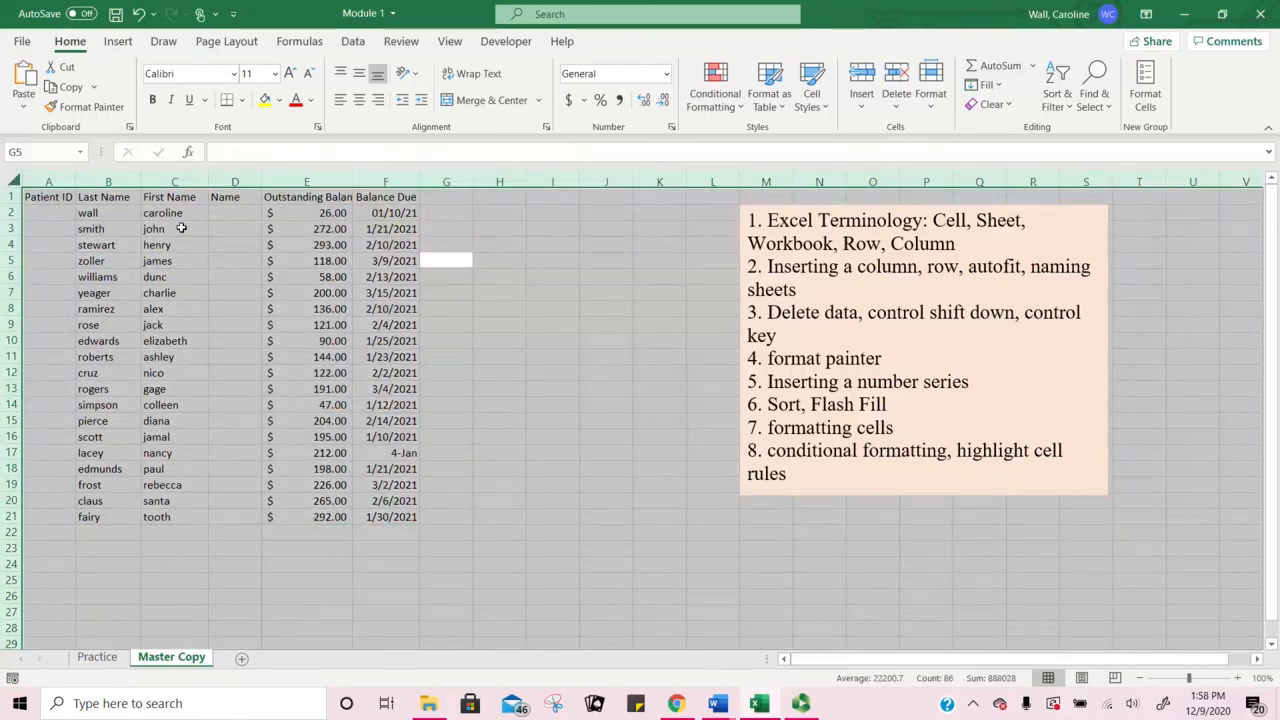
left_click(608, 356)
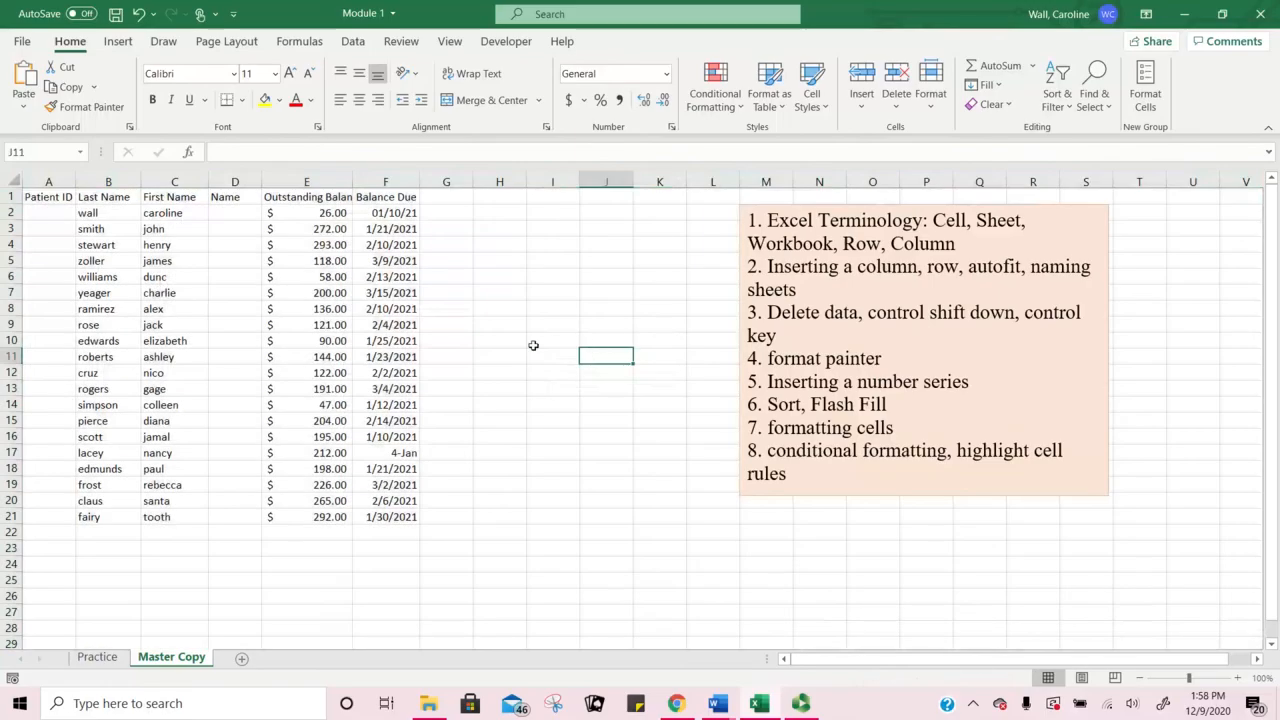
left_click(164, 287)
key("ctrl+a")
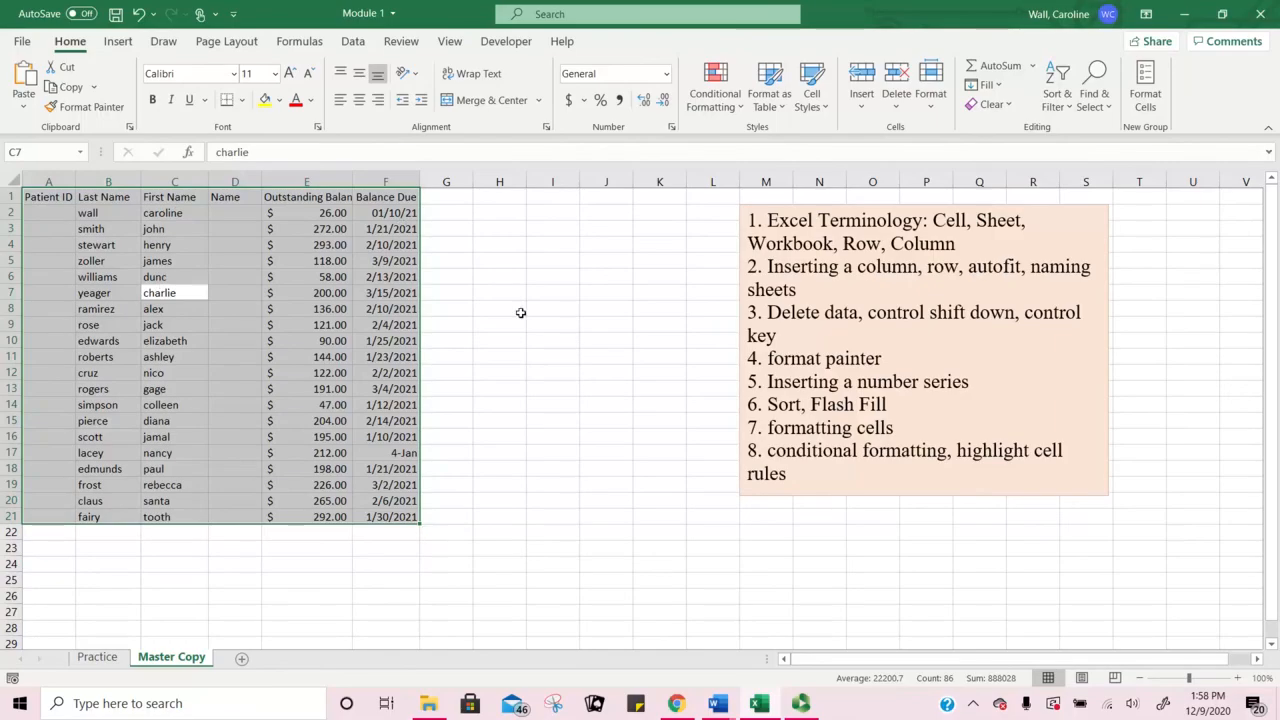
left_click(609, 290)
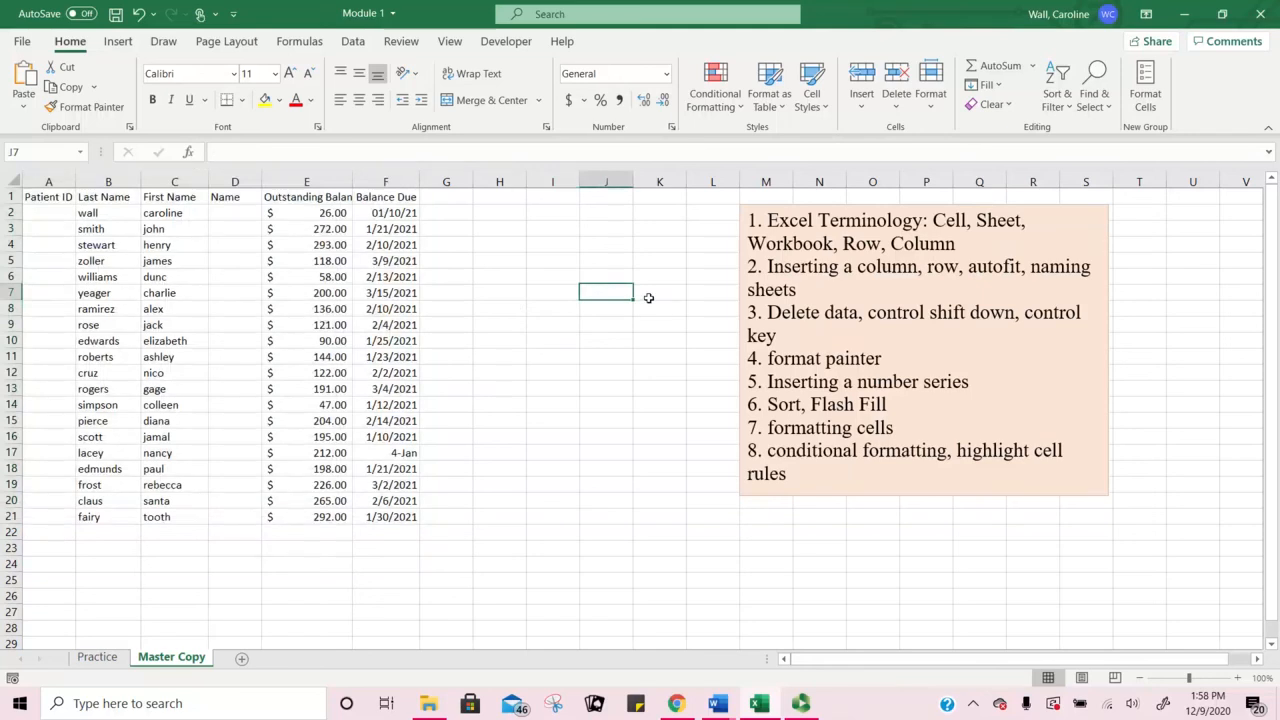
key("ctrl+a")
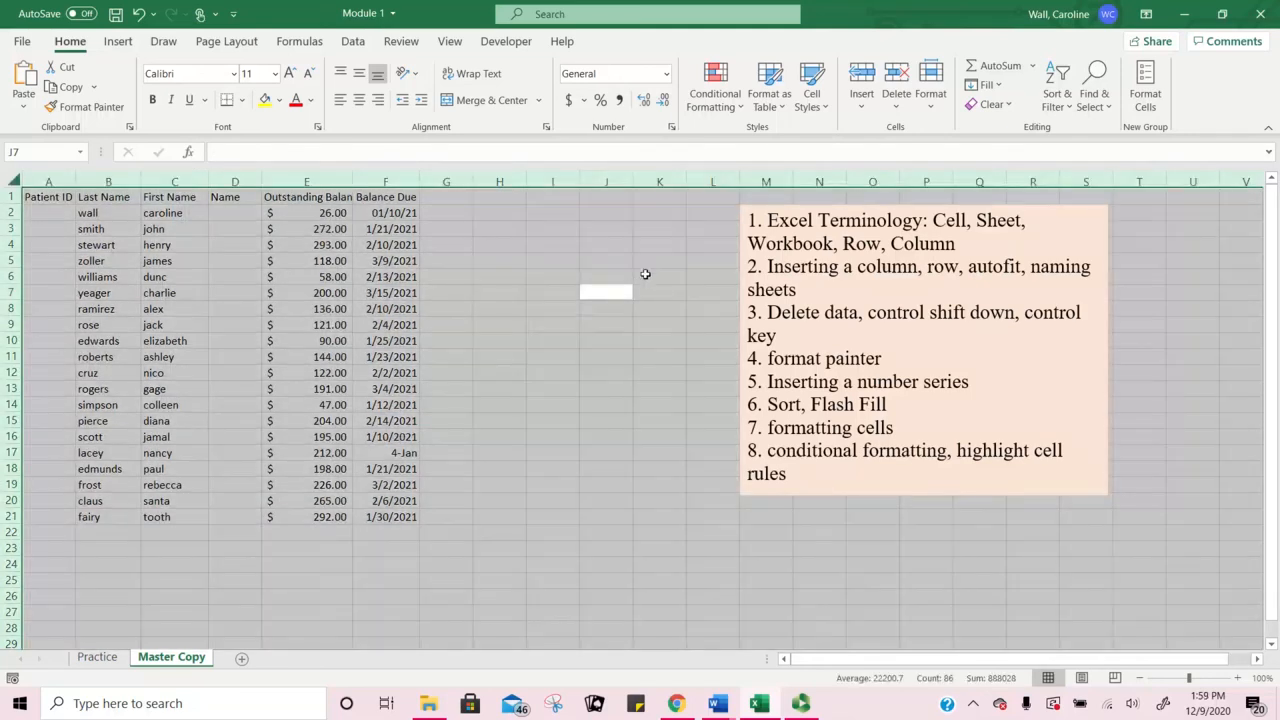
left_click(586, 294)
left_click(148, 277)
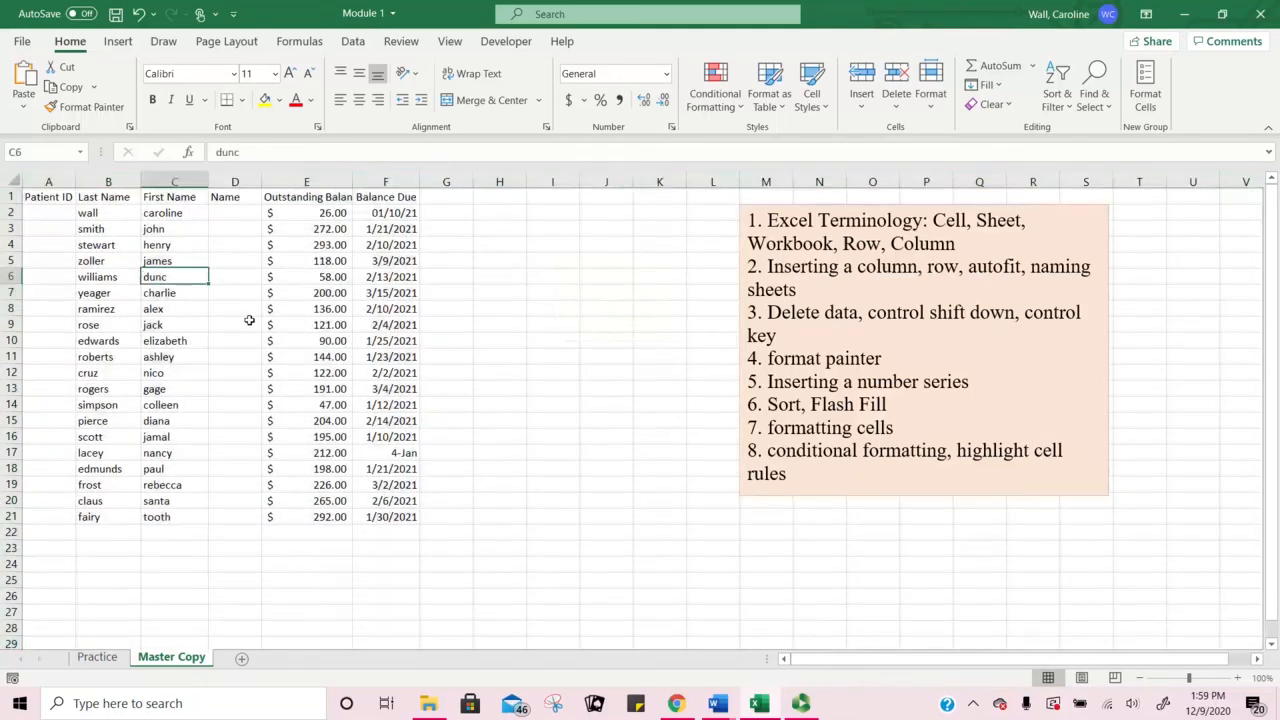
key("ctrl+a")
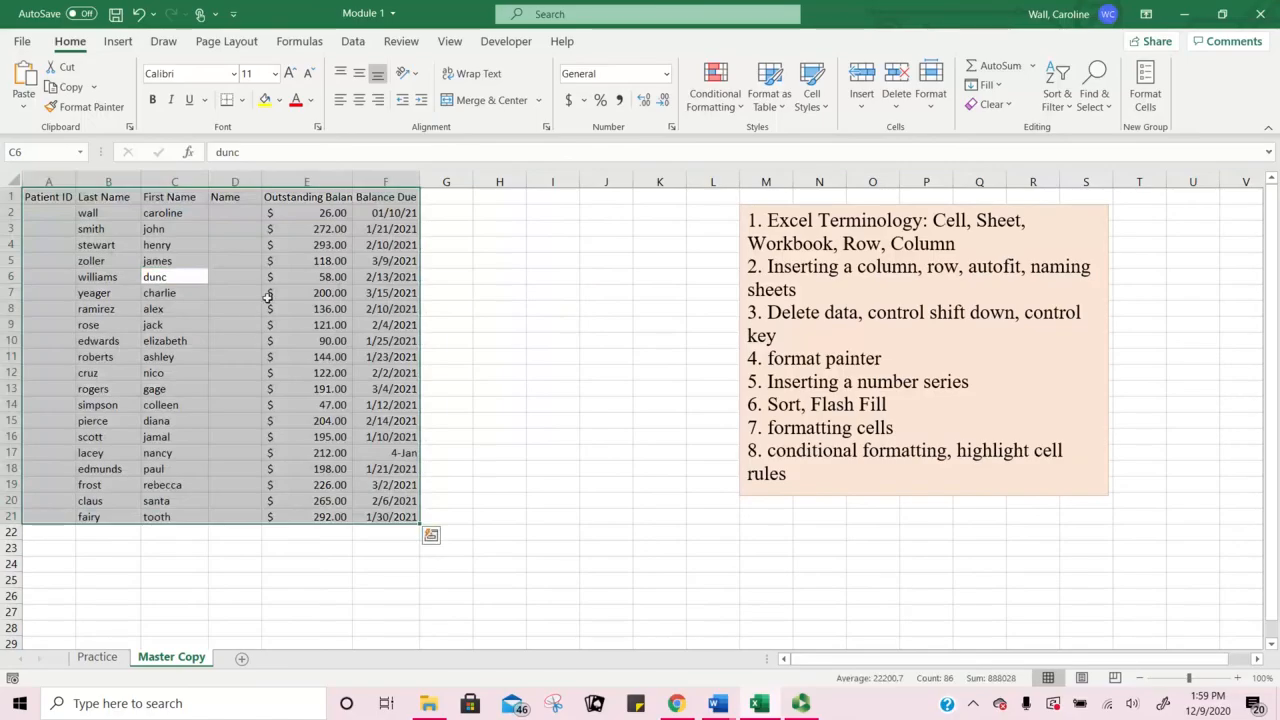
left_click(496, 315)
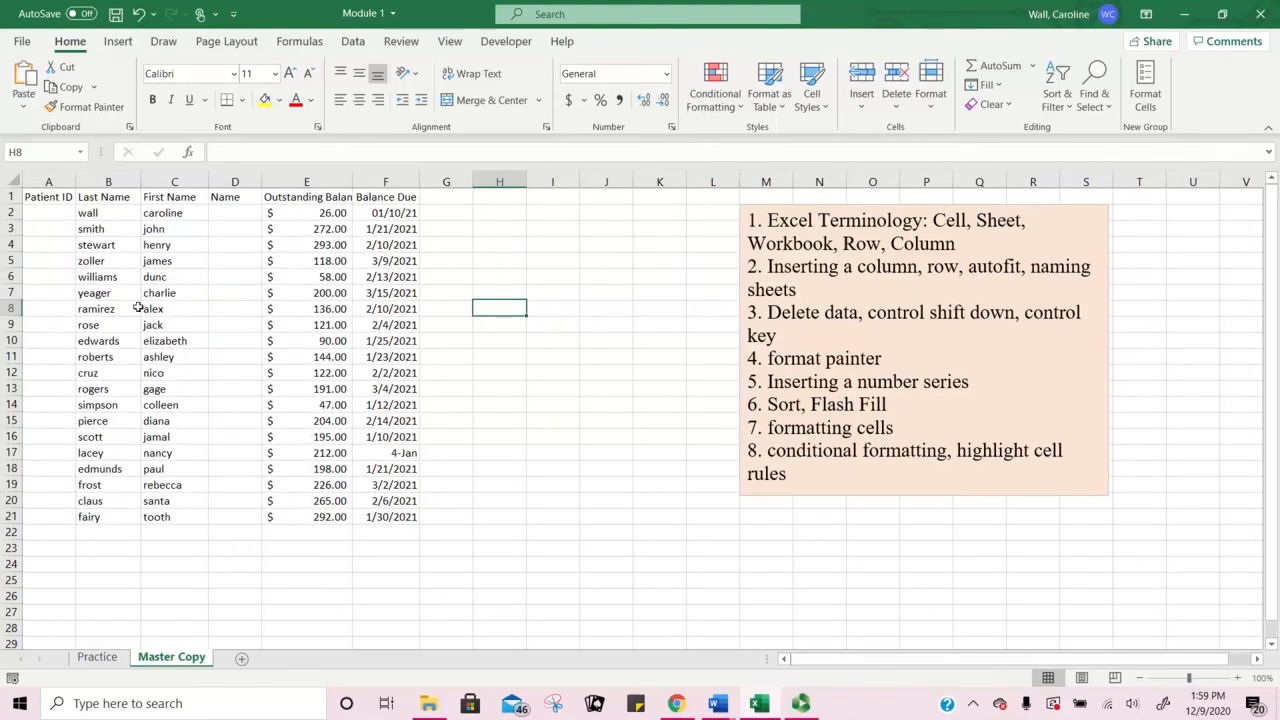
left_click(108, 178)
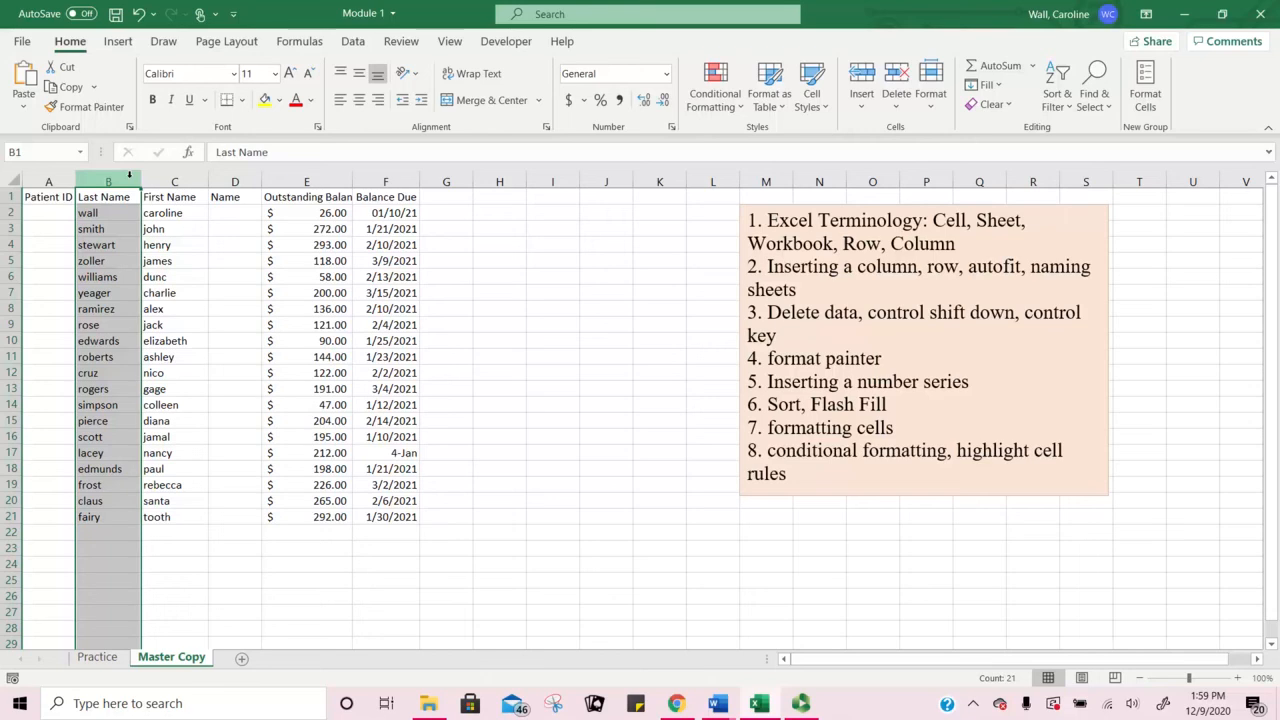
mouse_move(124, 180)
left_mouse_down()
mouse_move(238, 179)
mouse_move(118, 179)
left_mouse_up()
left_click(495, 321)
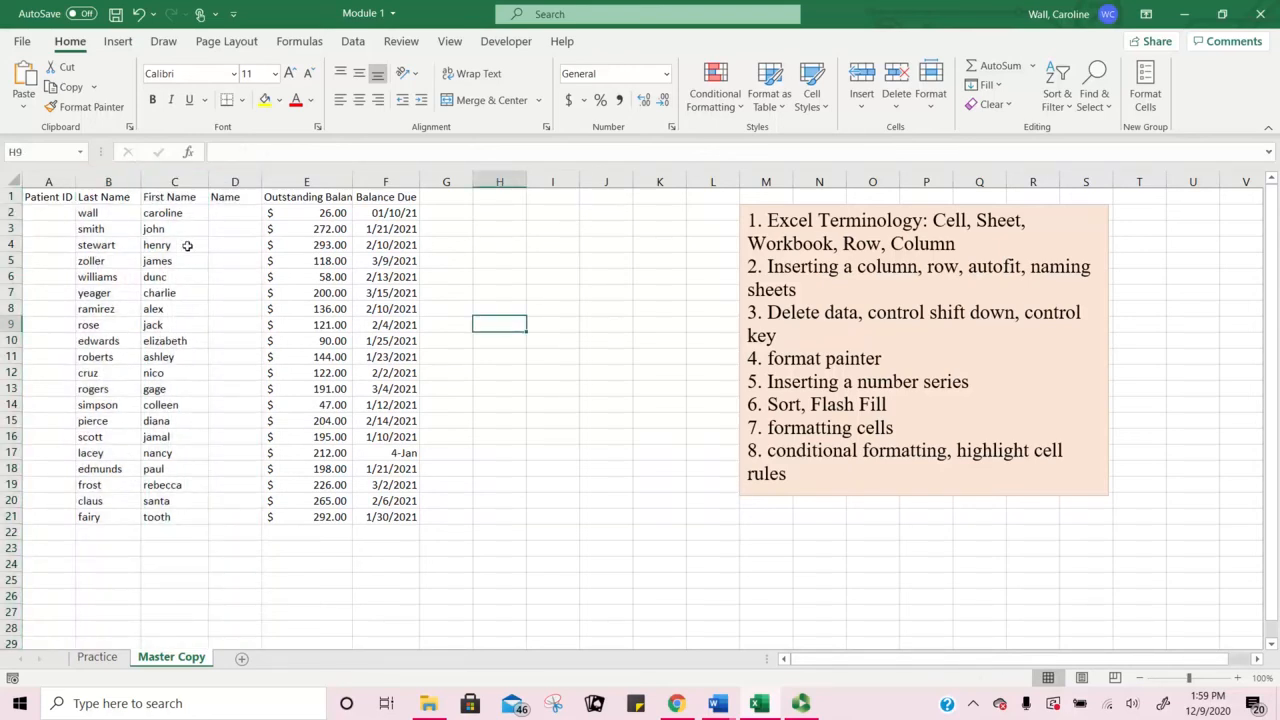
left_click(130, 177)
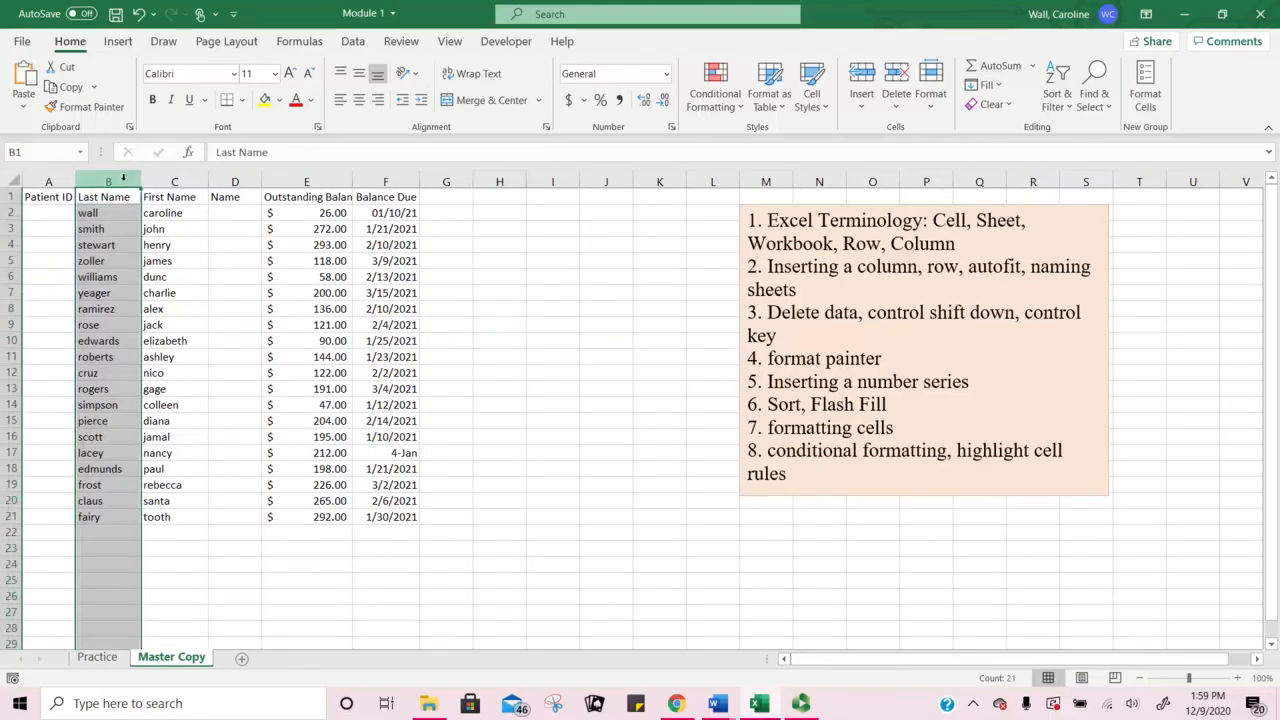
left_click(230, 179, "ctrl")
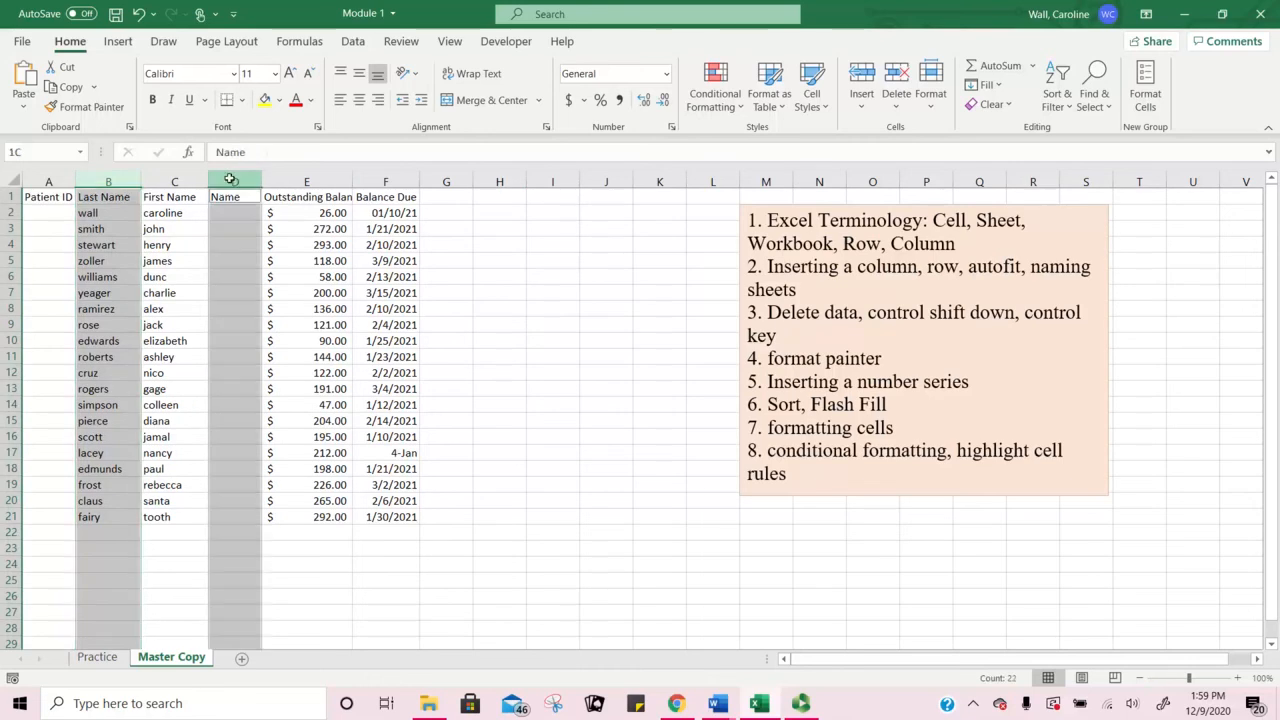
left_click(385, 181, "ctrl")
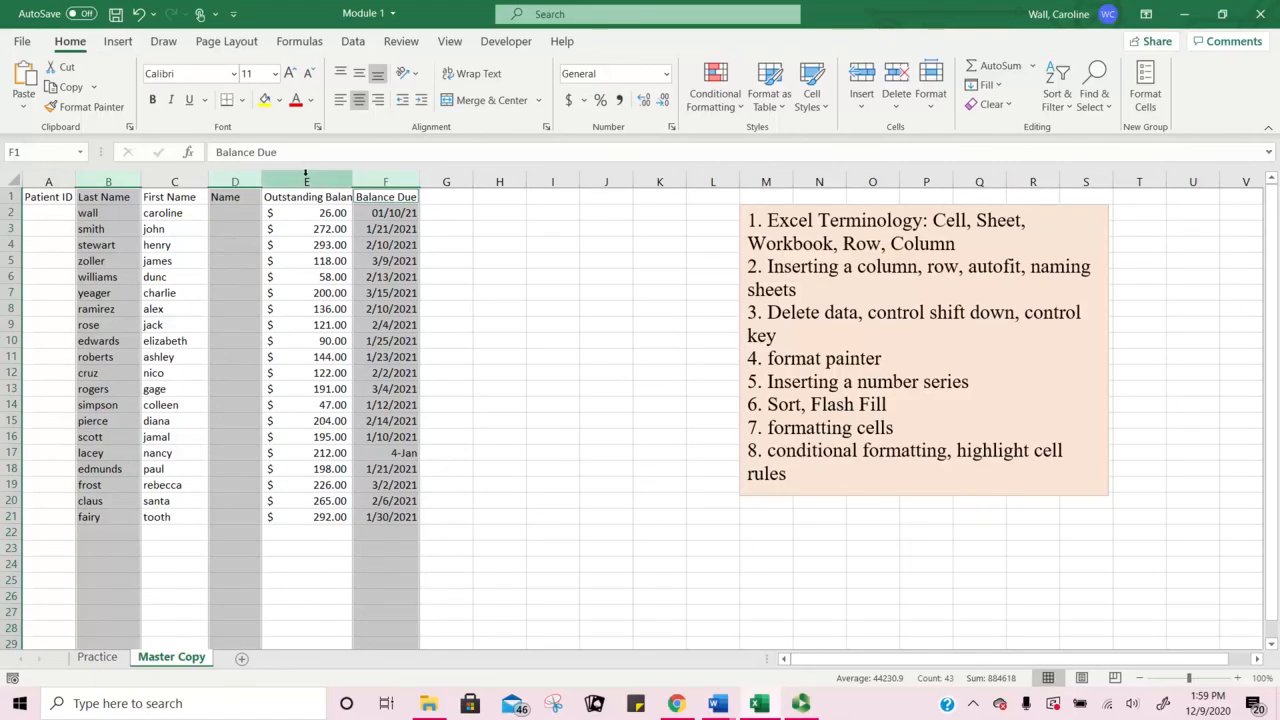
left_click(500, 261)
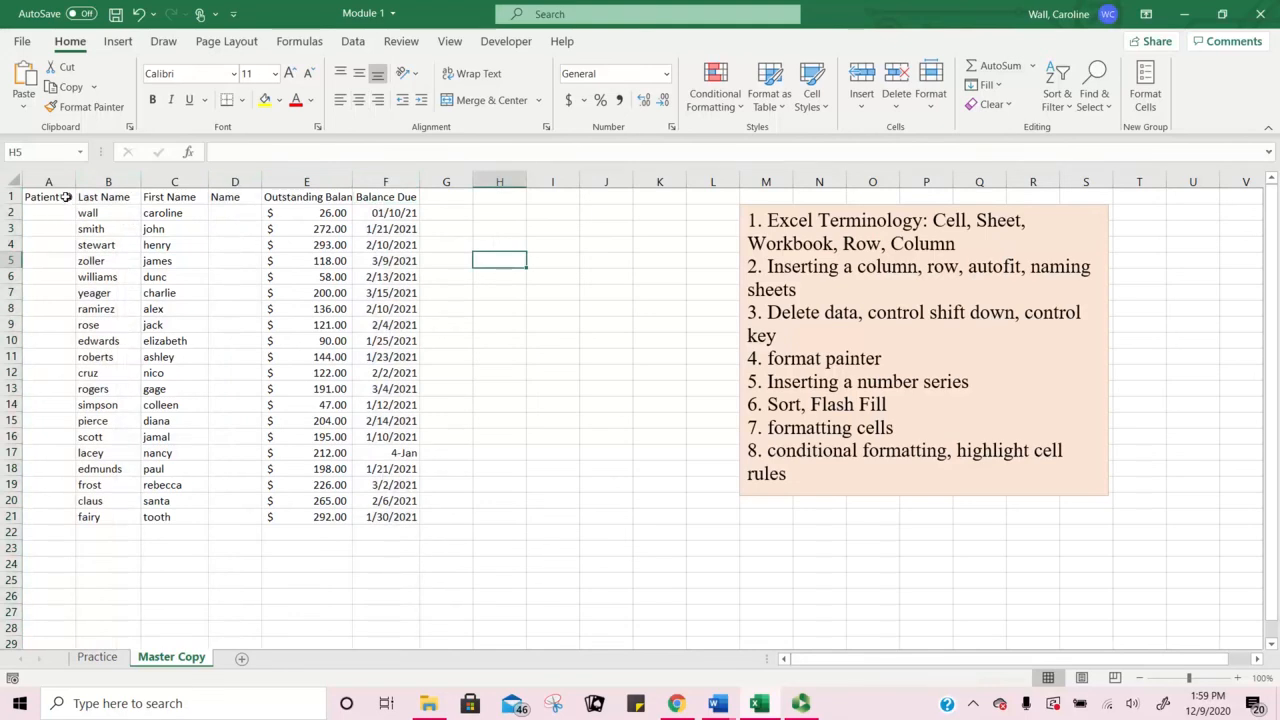
left_click(64, 197)
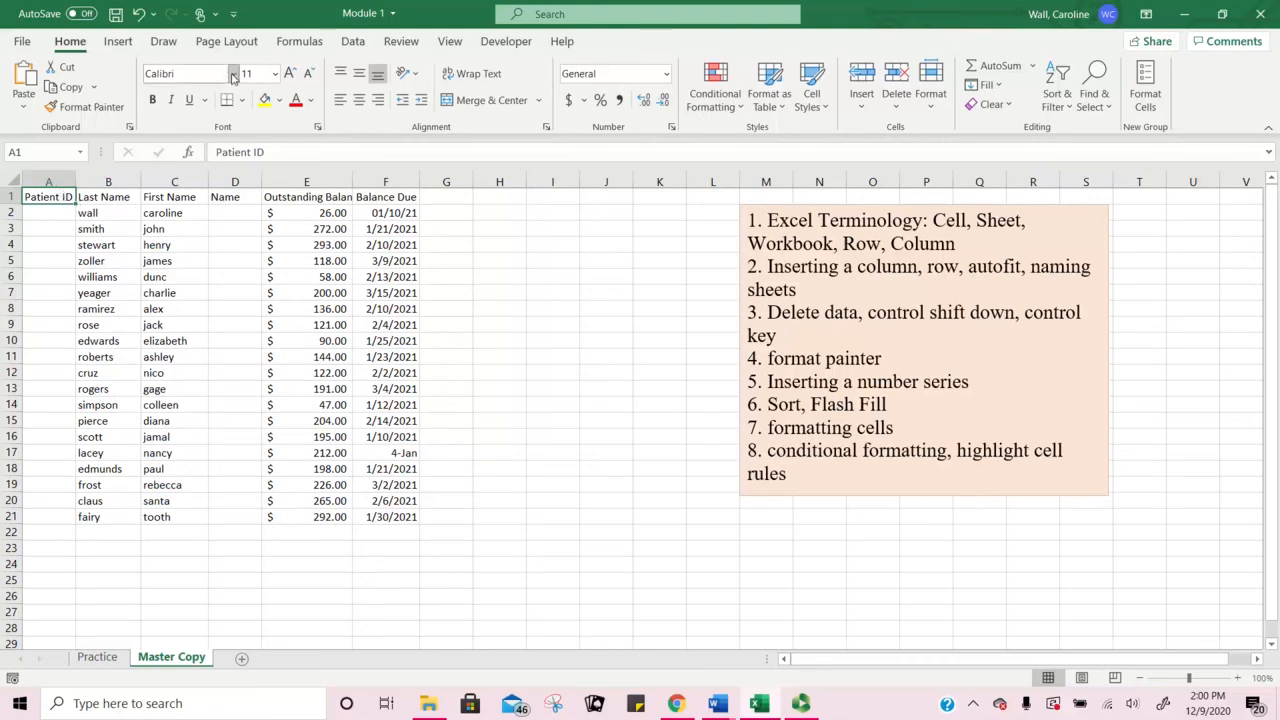
Step: Leave the font unchanged, and apply then remove a yellow fill on cell A1
left_click(233, 77)
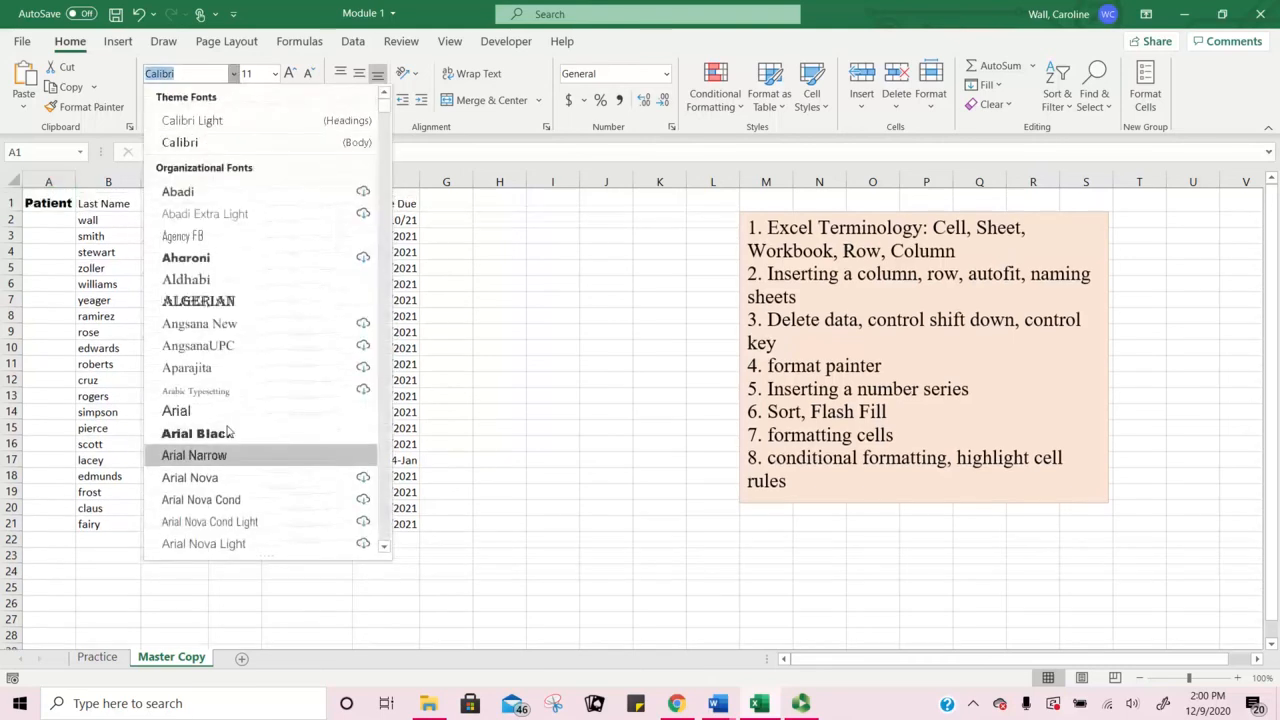
key("Escape")
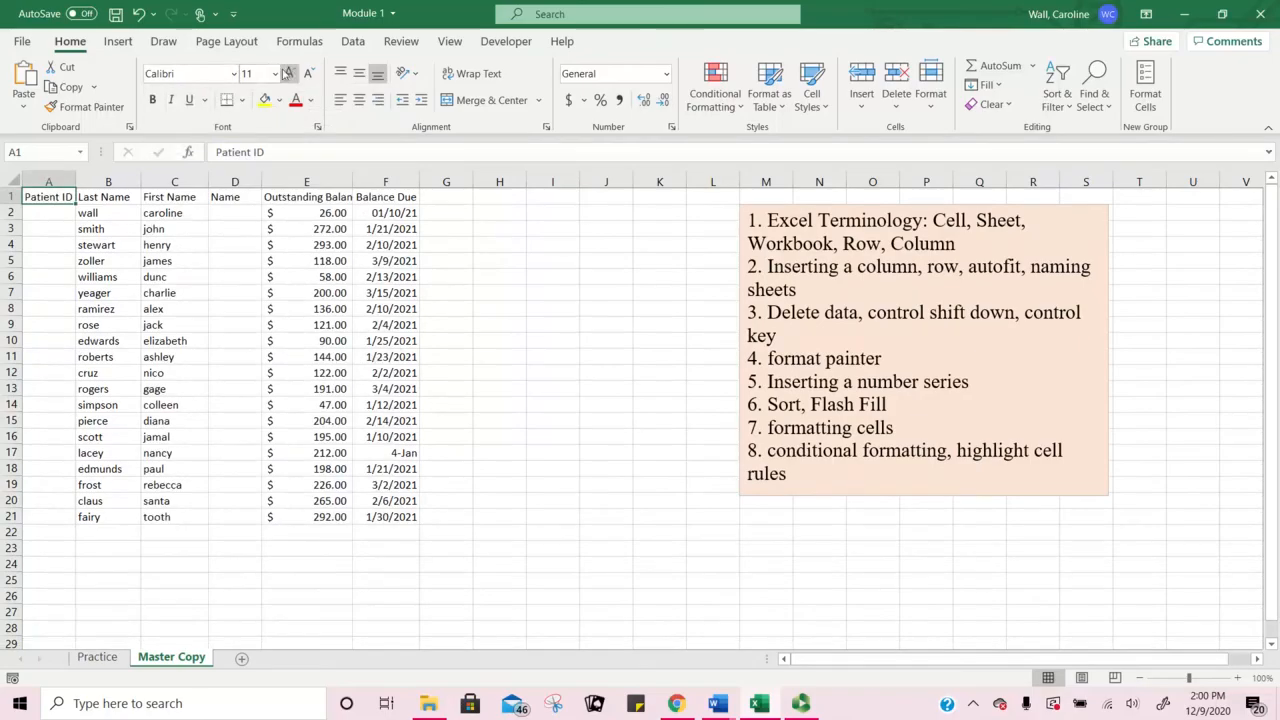
left_click(266, 101)
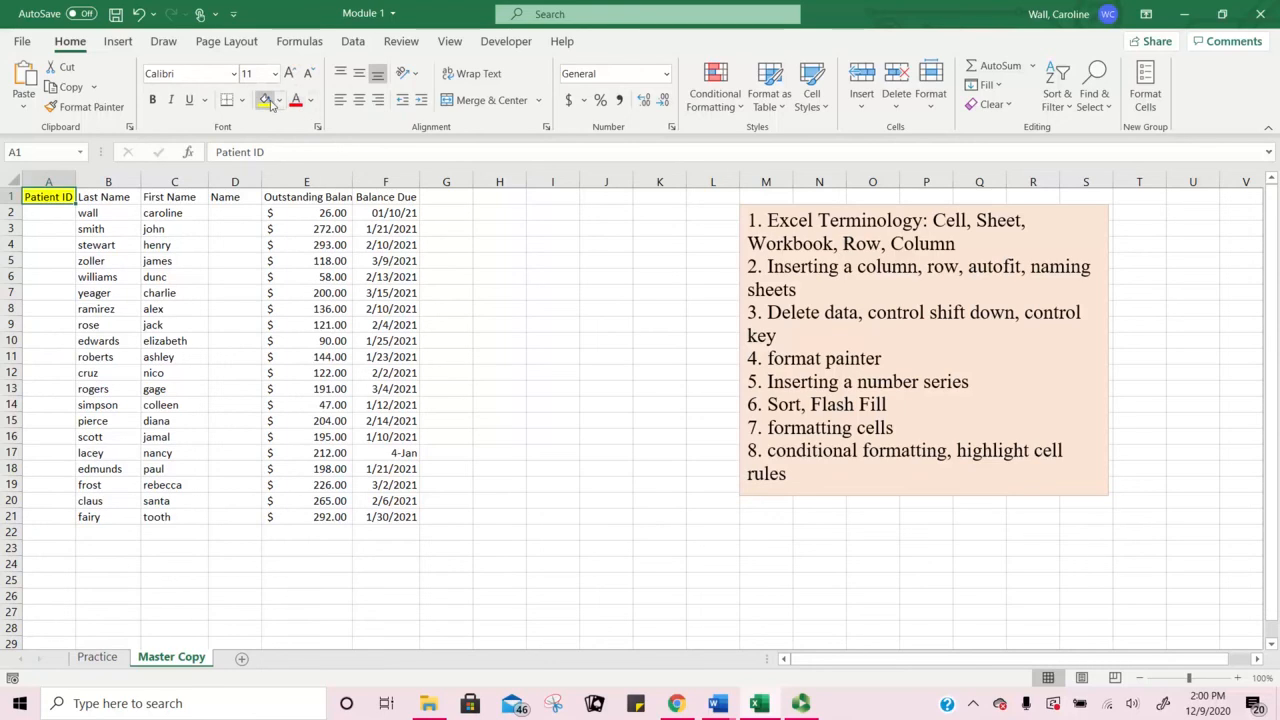
left_click(280, 101)
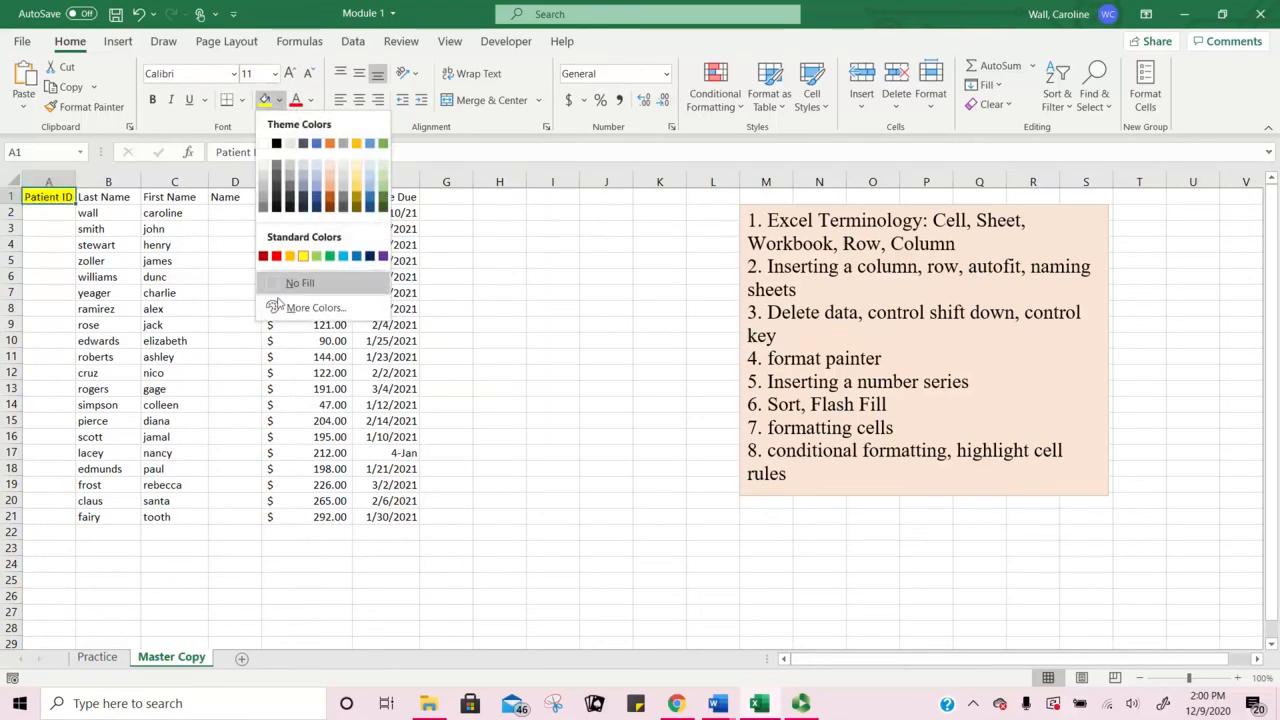
left_click(300, 285)
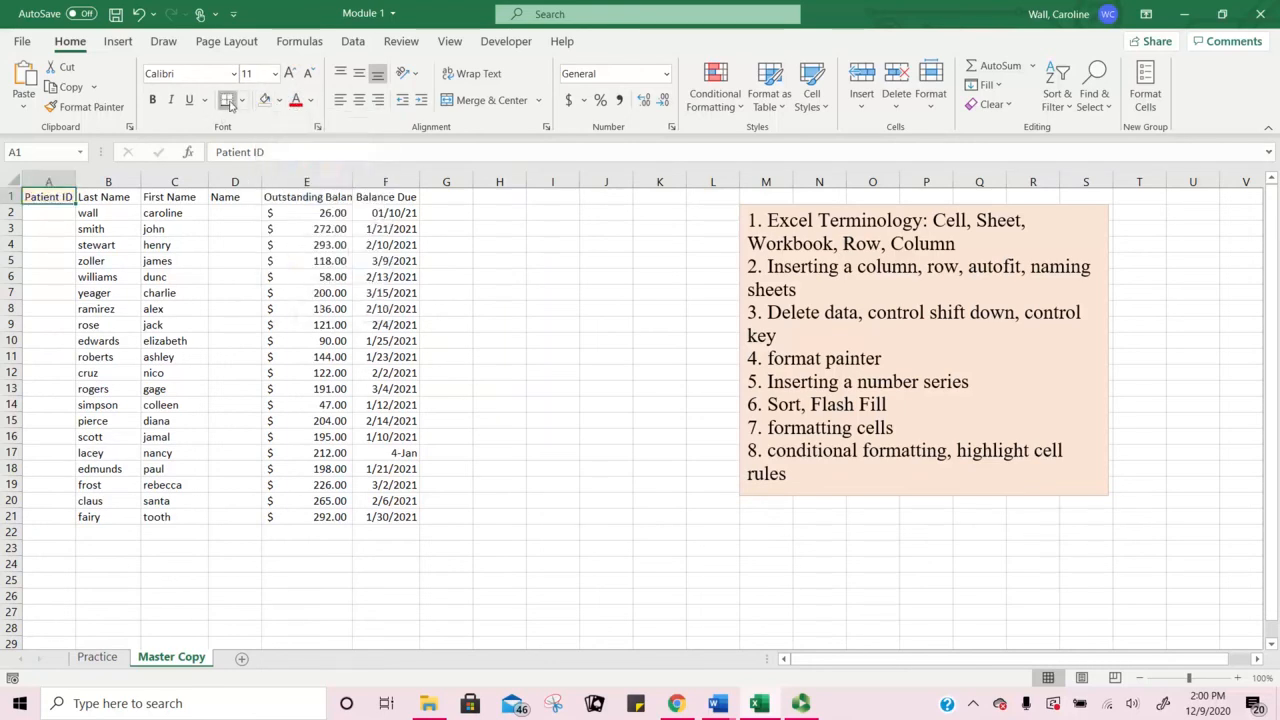
Step: Add a border to the Patient ID cell, then remove all its borders
left_click(241, 100)
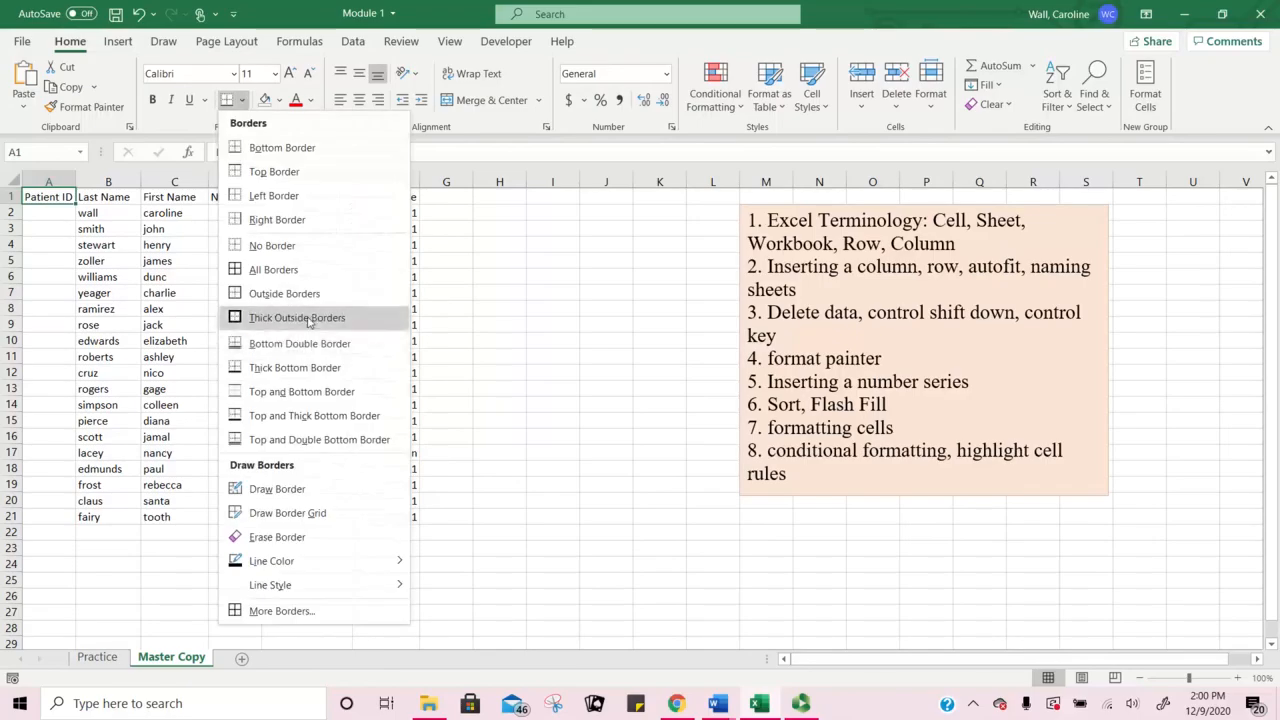
left_click(315, 368)
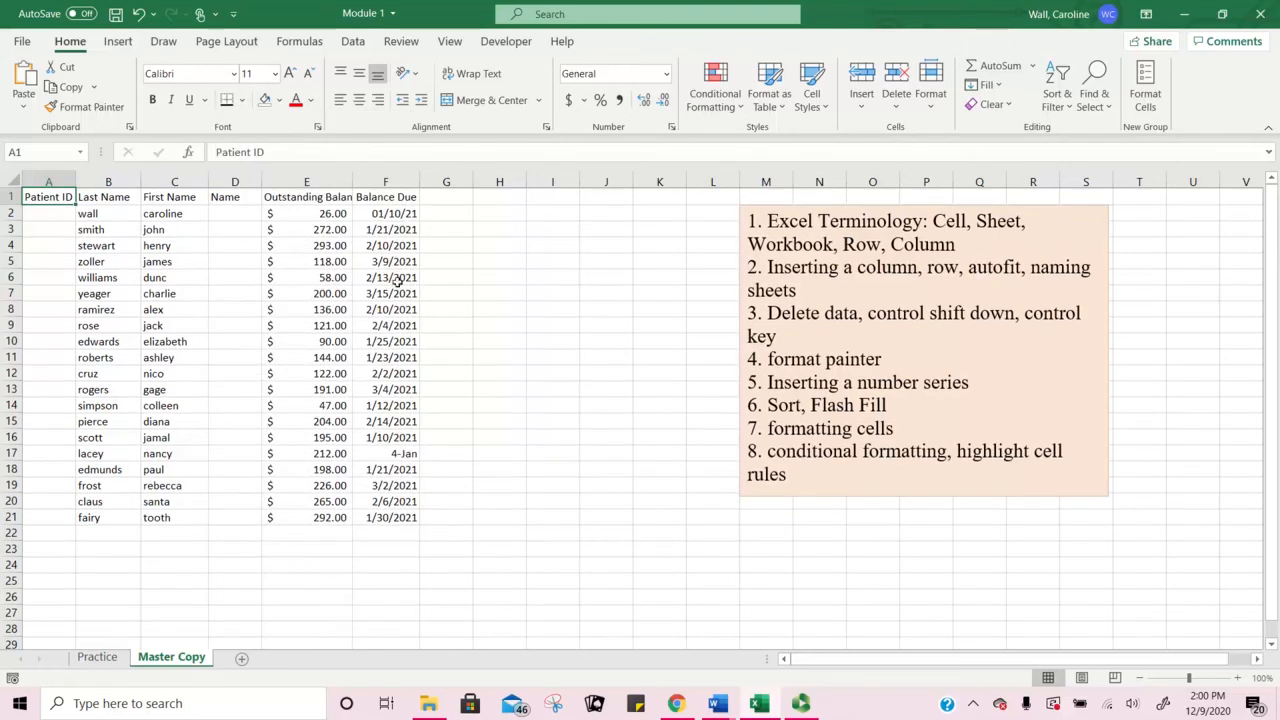
left_click(529, 303)
left_click(46, 196)
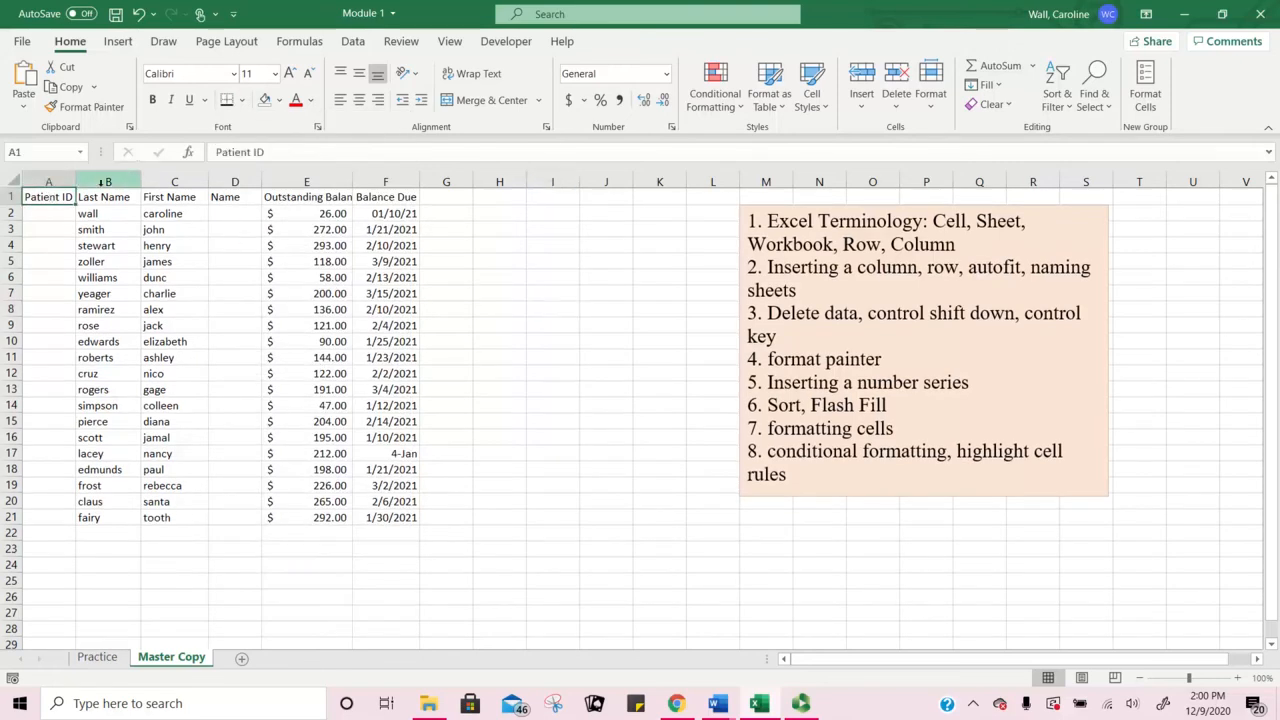
left_click(241, 100)
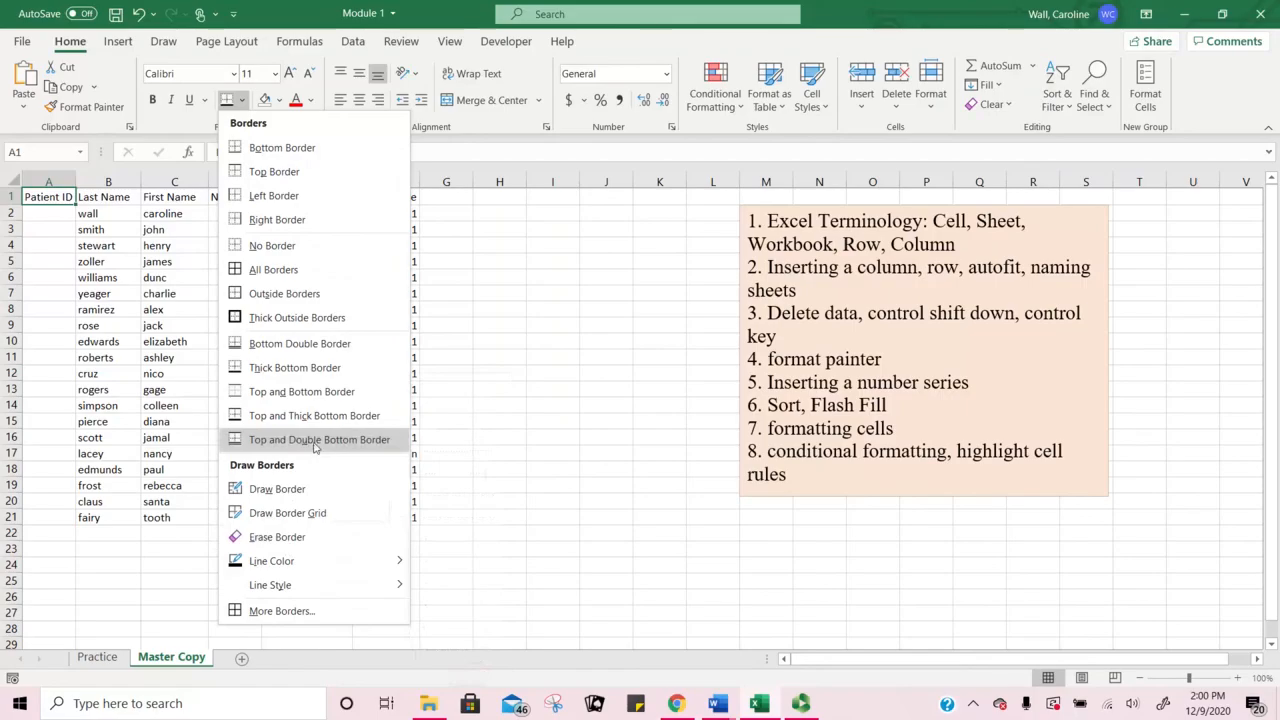
left_click(318, 245)
Step: Bold the Patient ID header text in A1
left_click(59, 233)
left_click(66, 201)
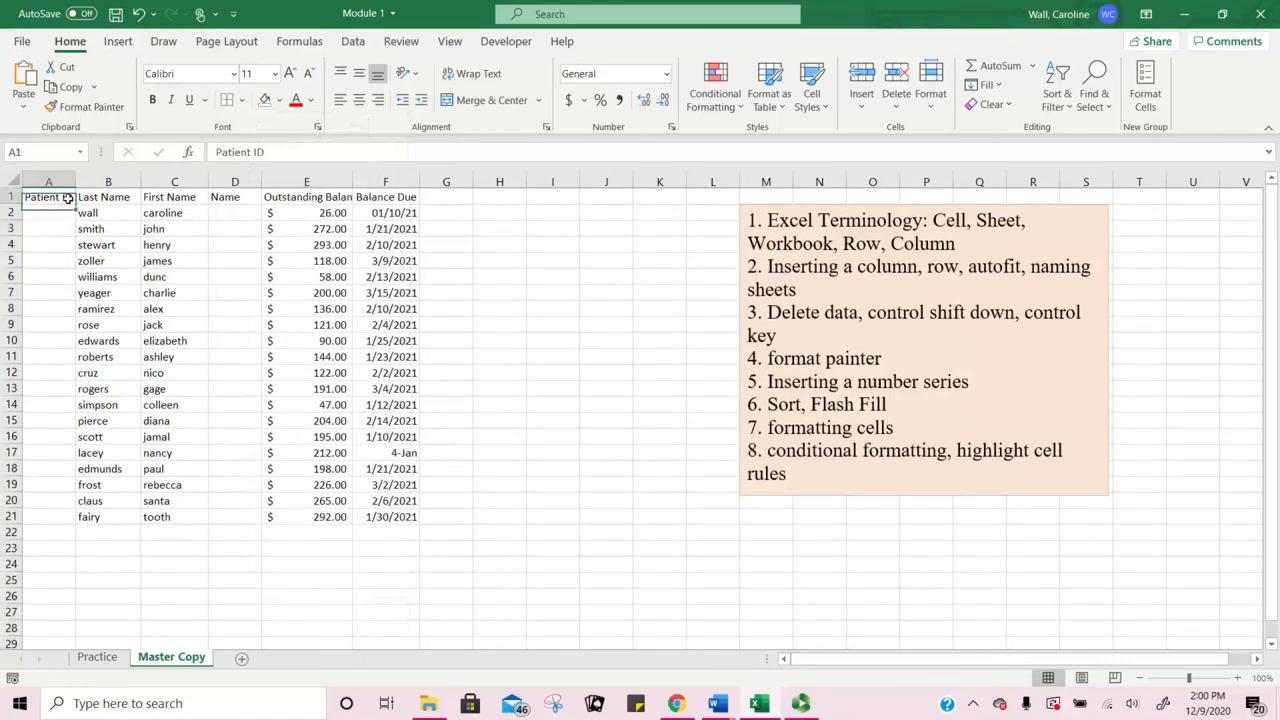
left_click(154, 102)
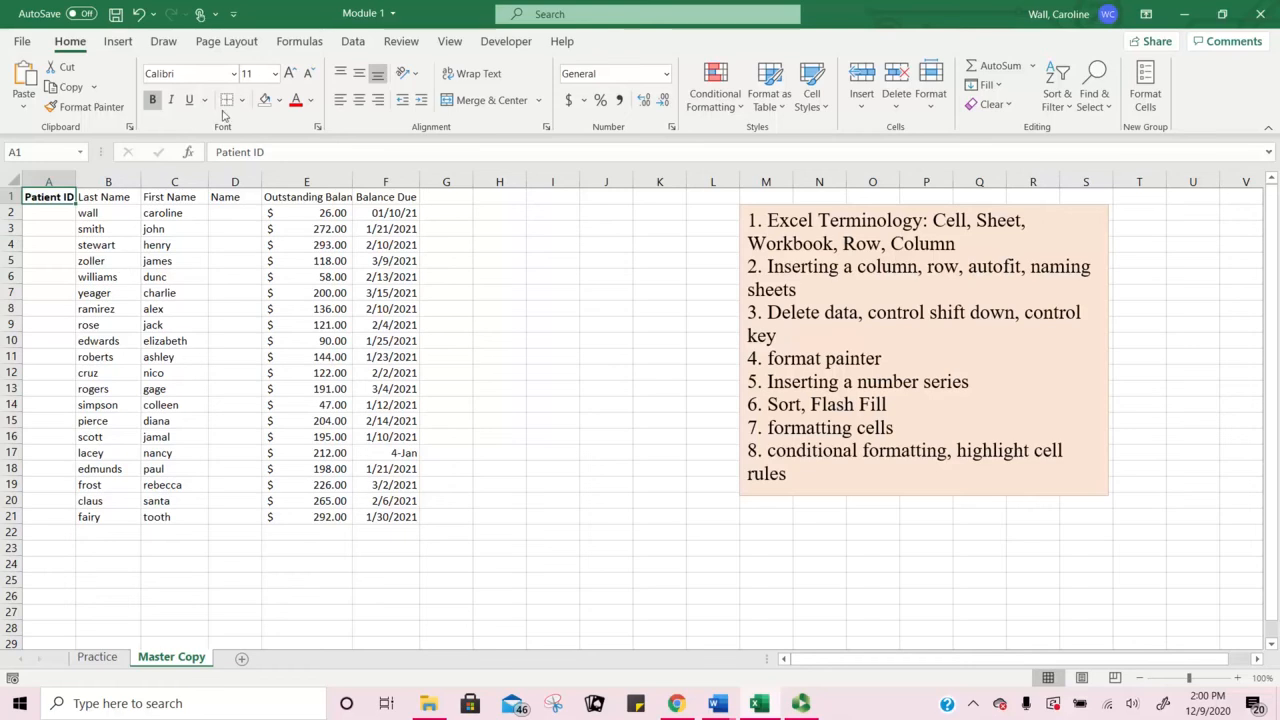
Step: Choose Yellow from the Fill Color list for the Patient ID cell A1
left_click(279, 100)
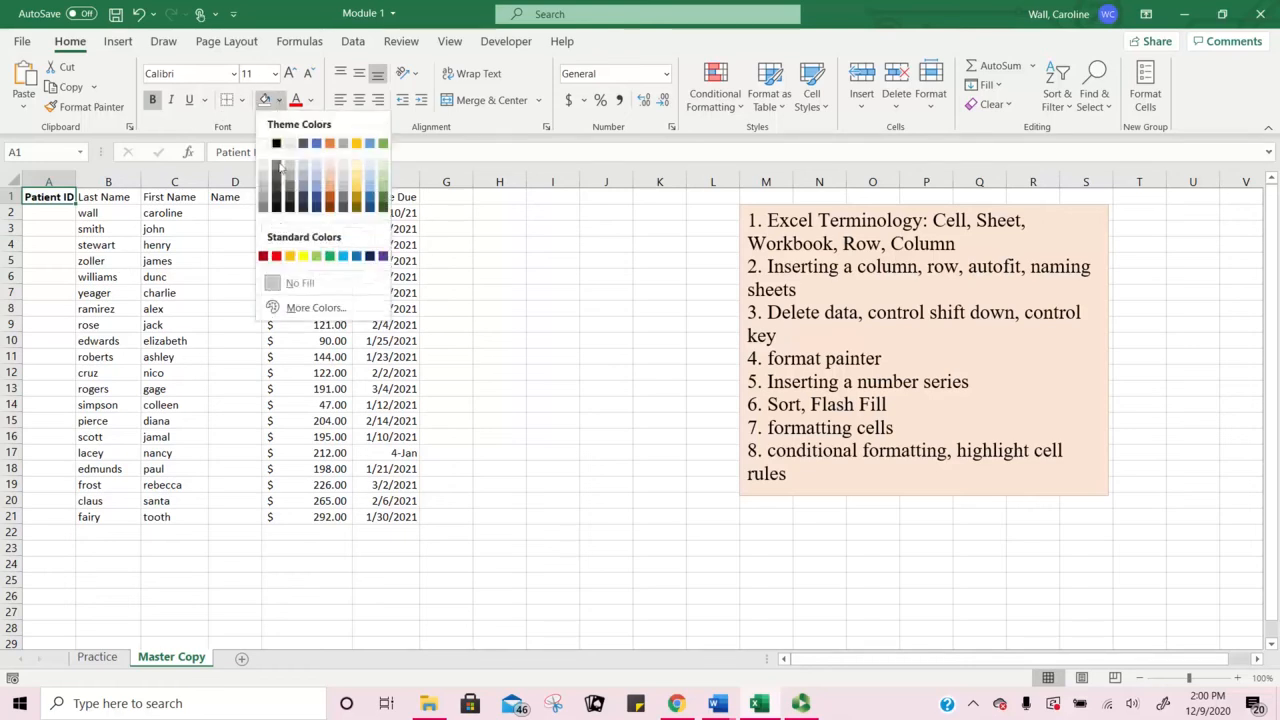
left_click(304, 257)
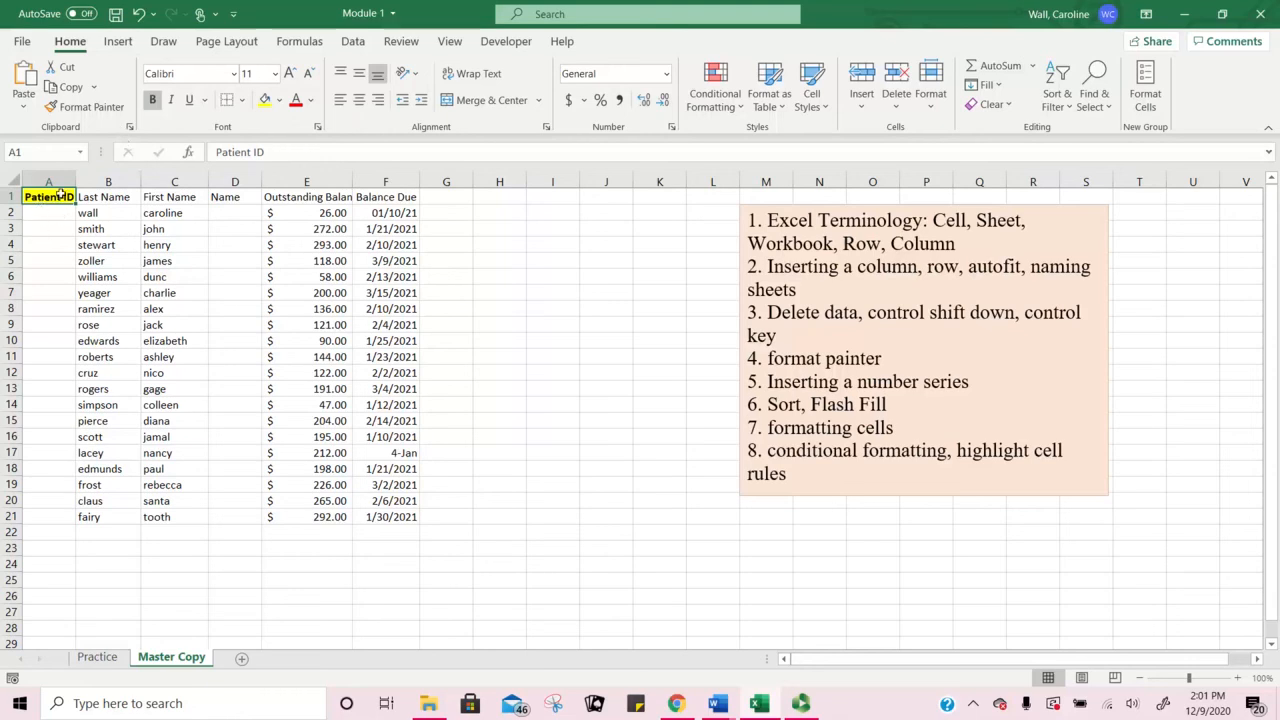
left_click(110, 196)
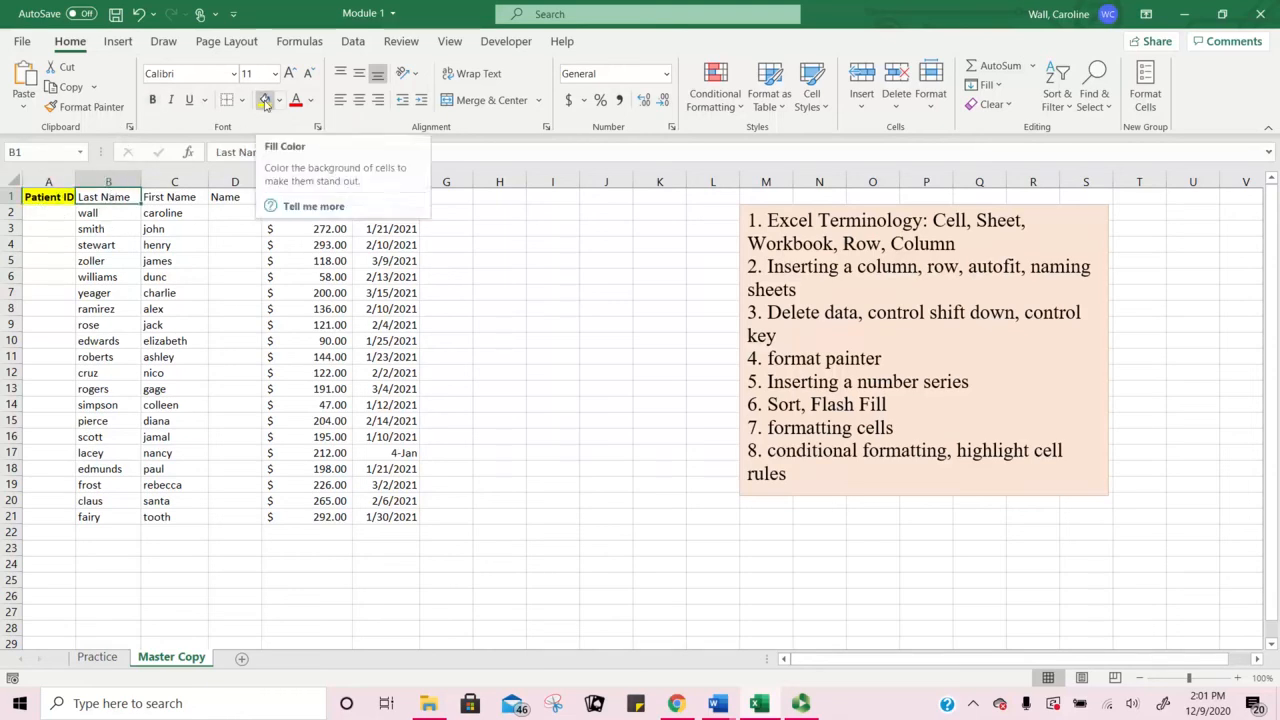
Step: Copy A1's bold yellow format onto the Last Name header B1 with Format Painter
left_click(42, 196)
left_click(91, 108)
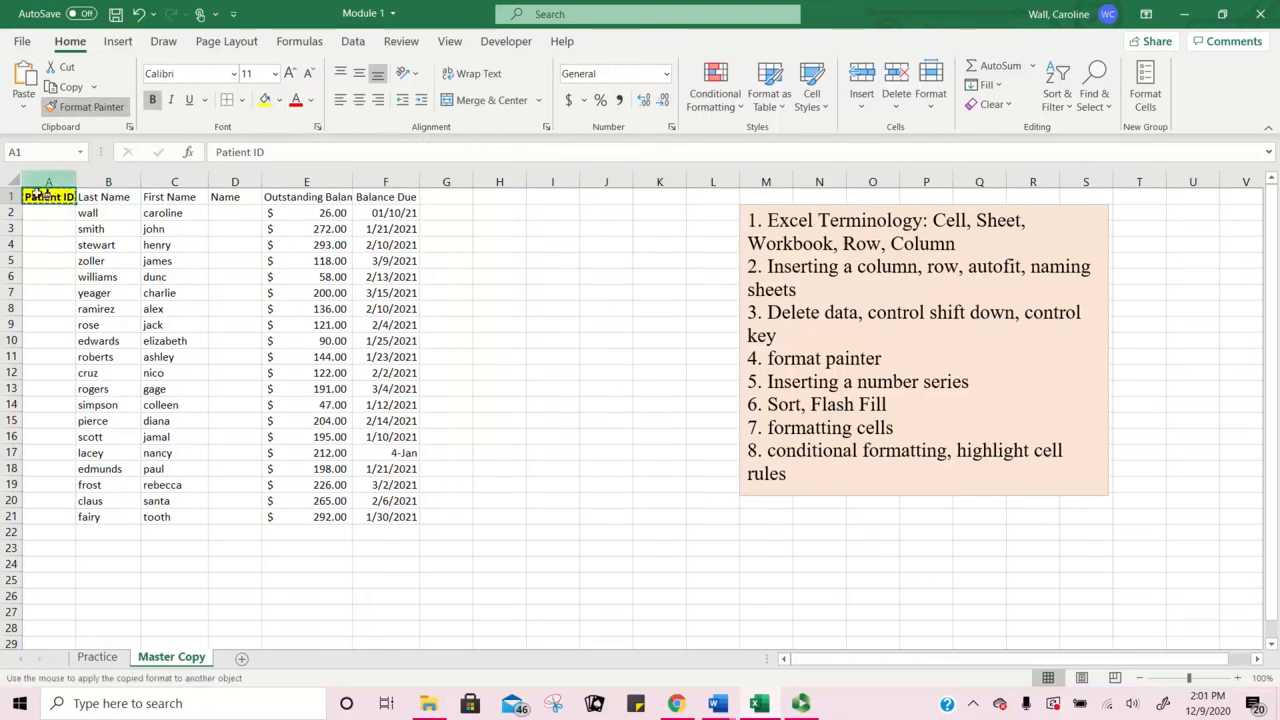
left_click(110, 198)
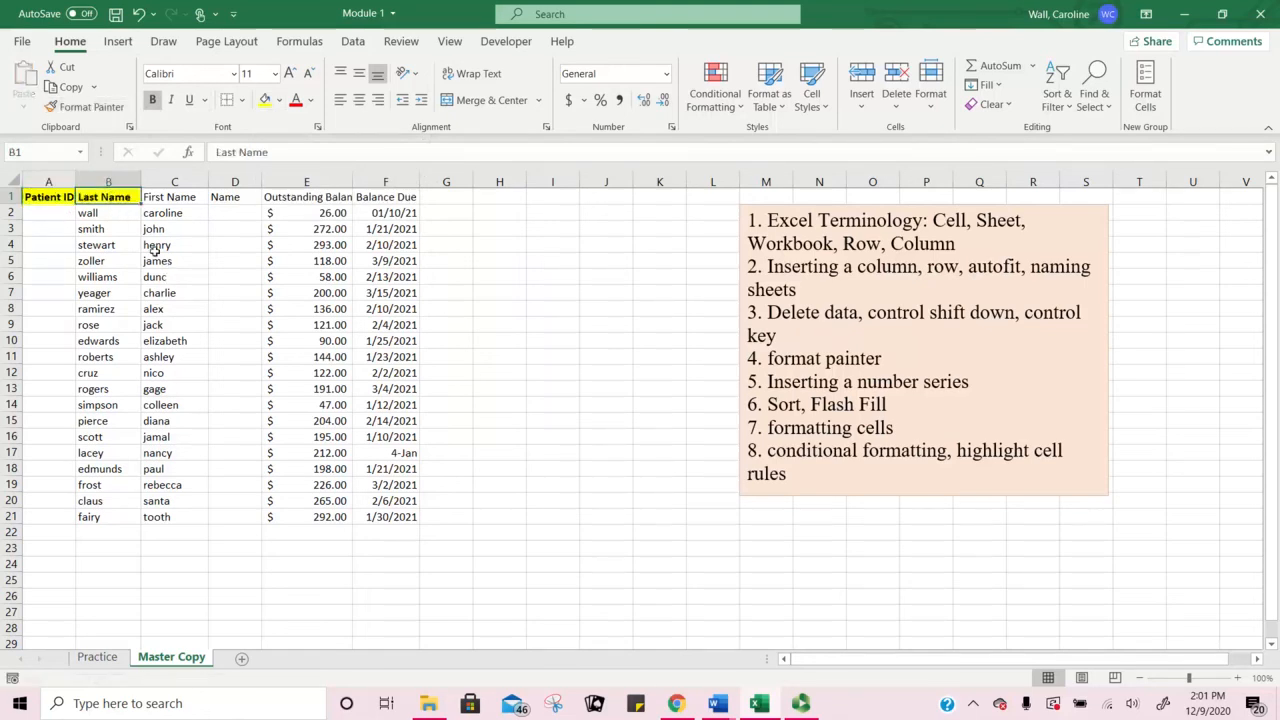
left_click(47, 200)
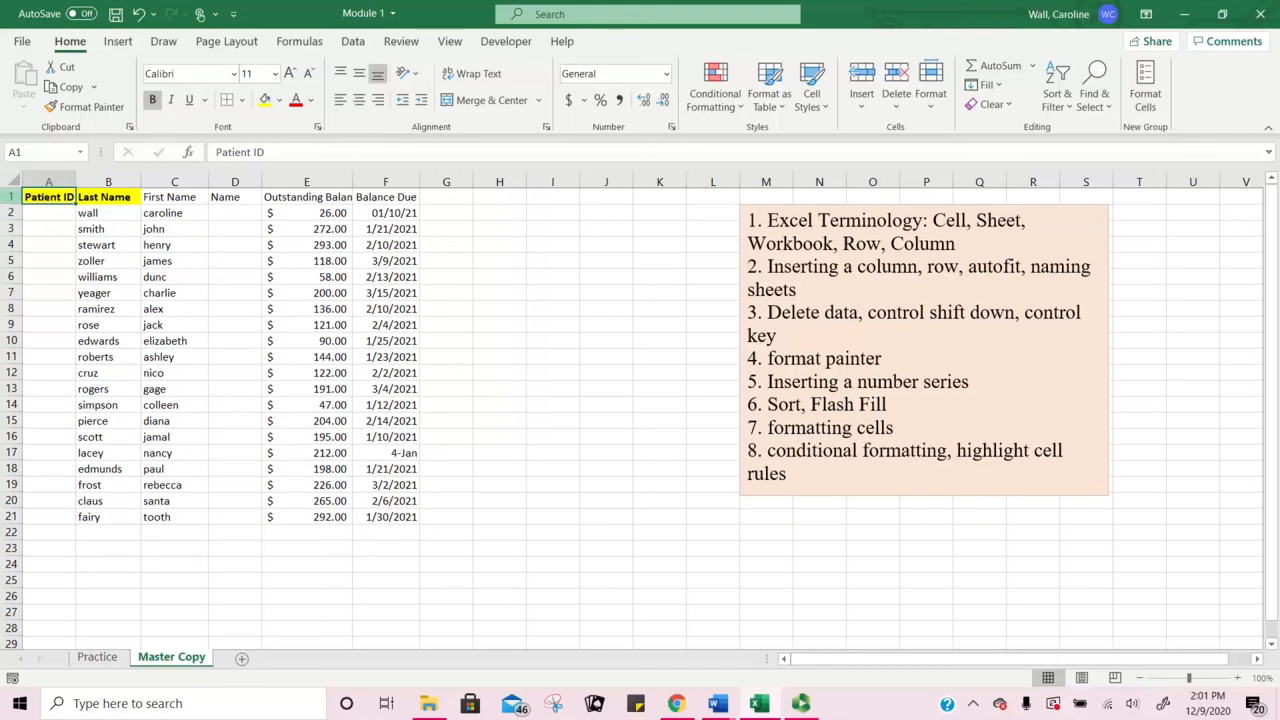
left_click(108, 197)
left_click(175, 197)
left_click(239, 197)
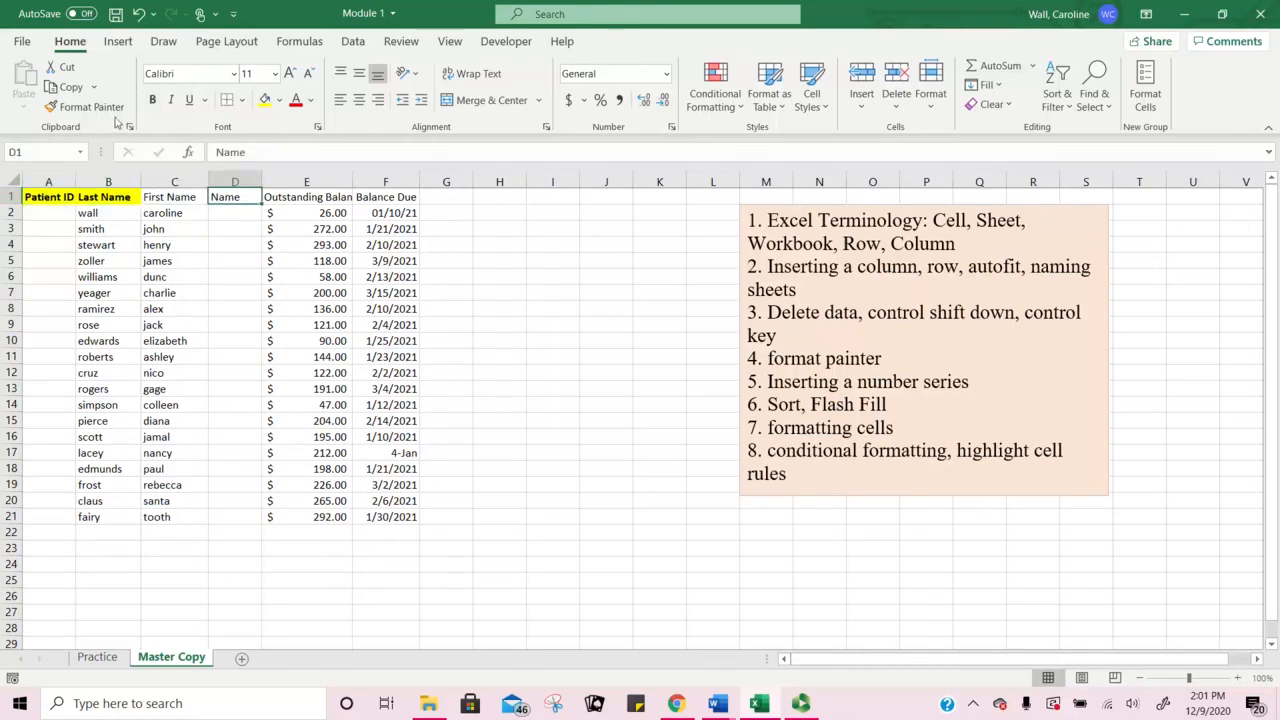
Step: Paint the same header format from B1 across C1:F1
left_click(98, 198)
left_click(84, 107)
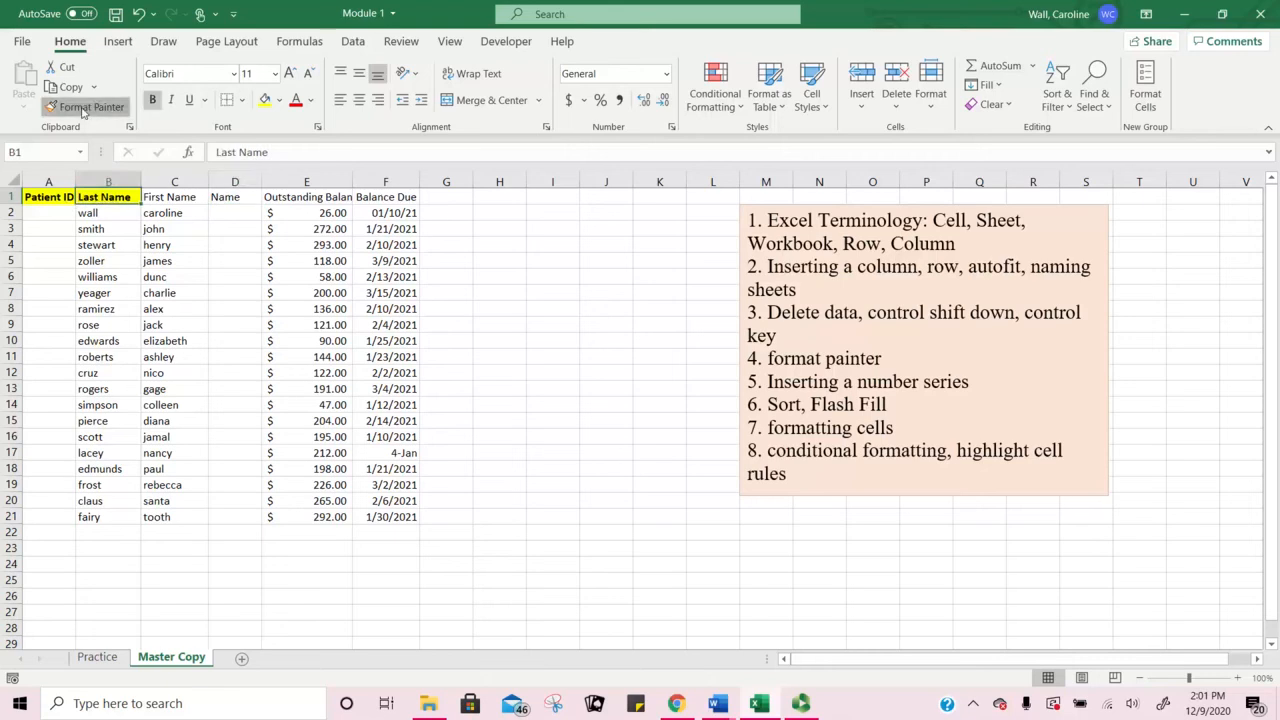
left_click_drag(172, 196, 372, 198)
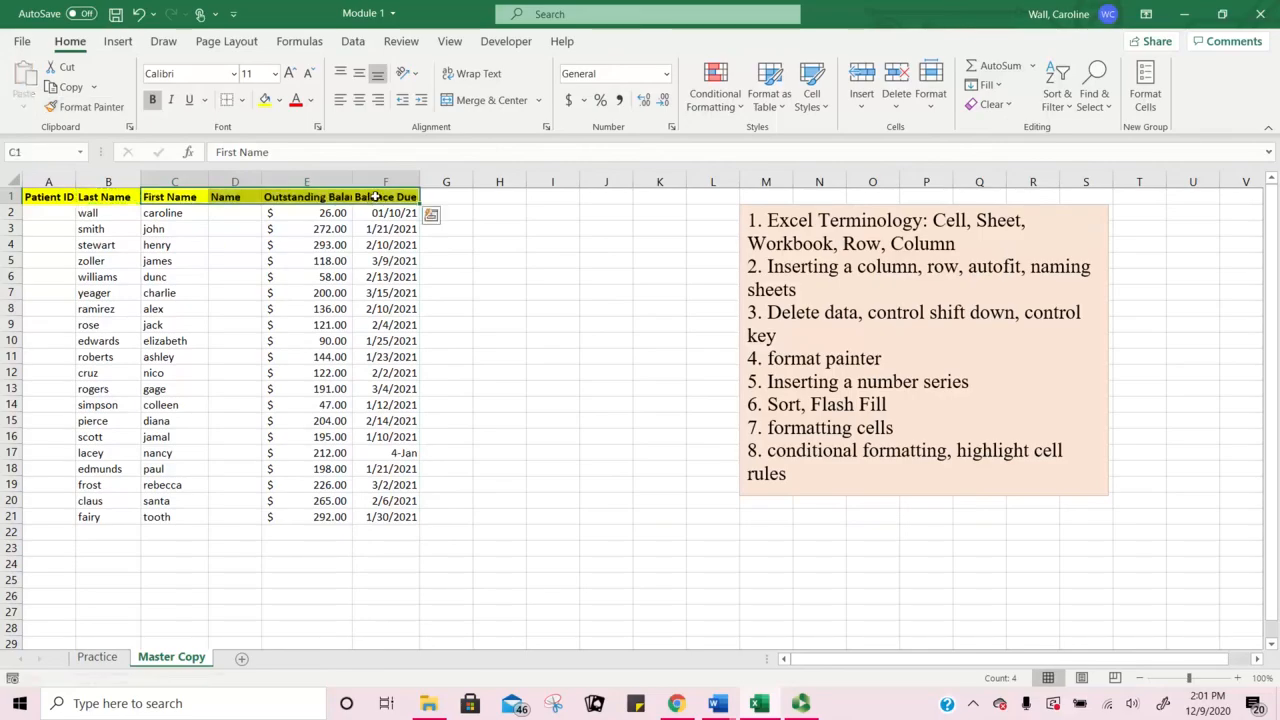
left_click(490, 292)
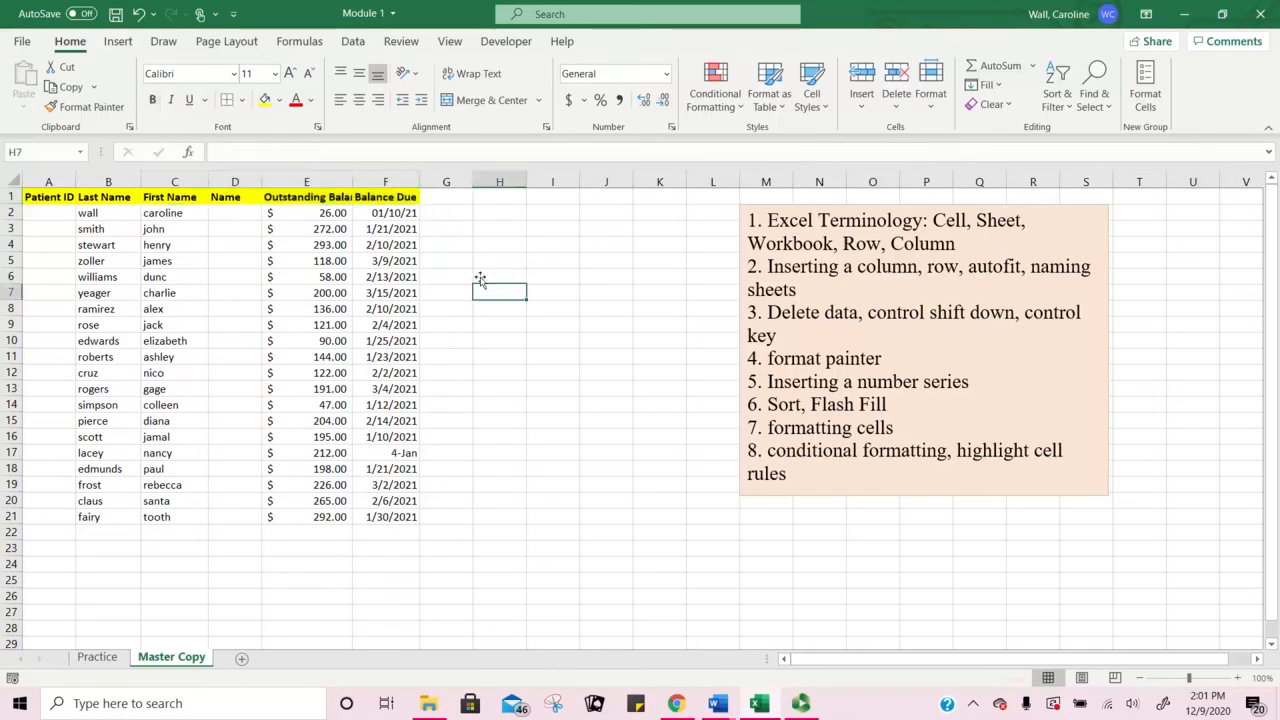
Step: AutoFit column E to Outstanding Balance and centre the header labels in A1:F1
double_click(356, 180)
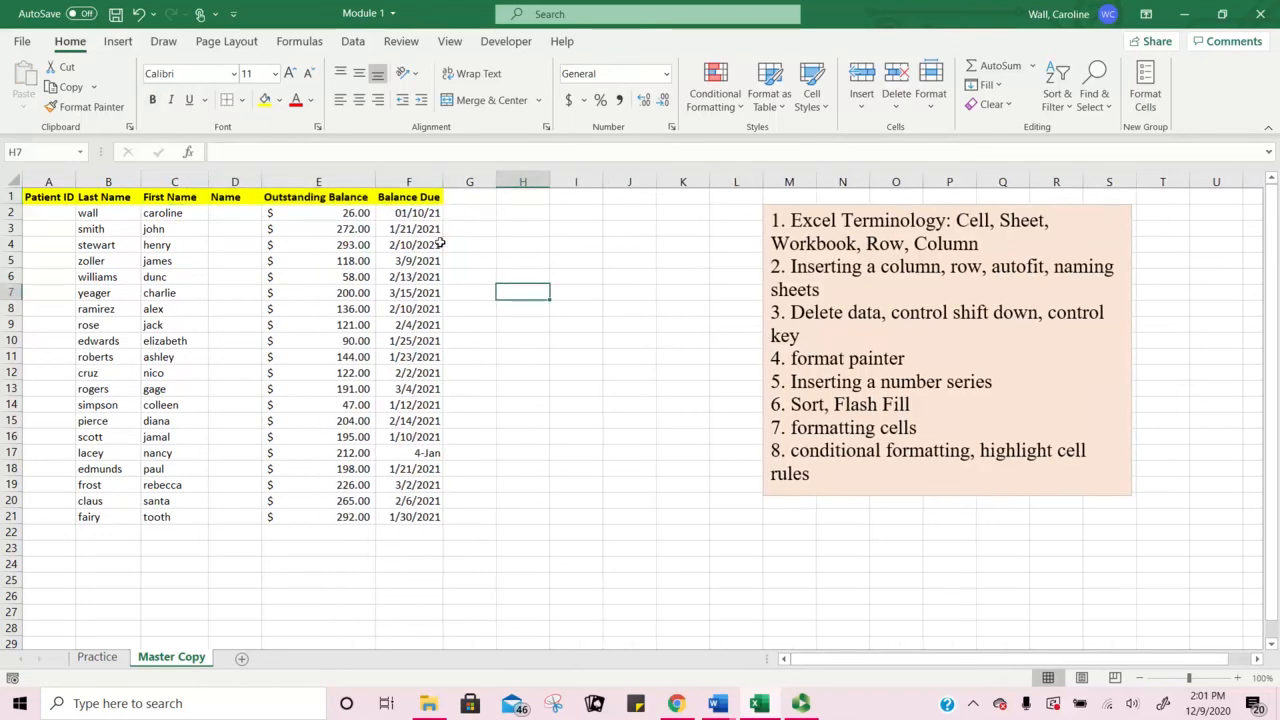
left_click_drag(58, 197, 400, 198)
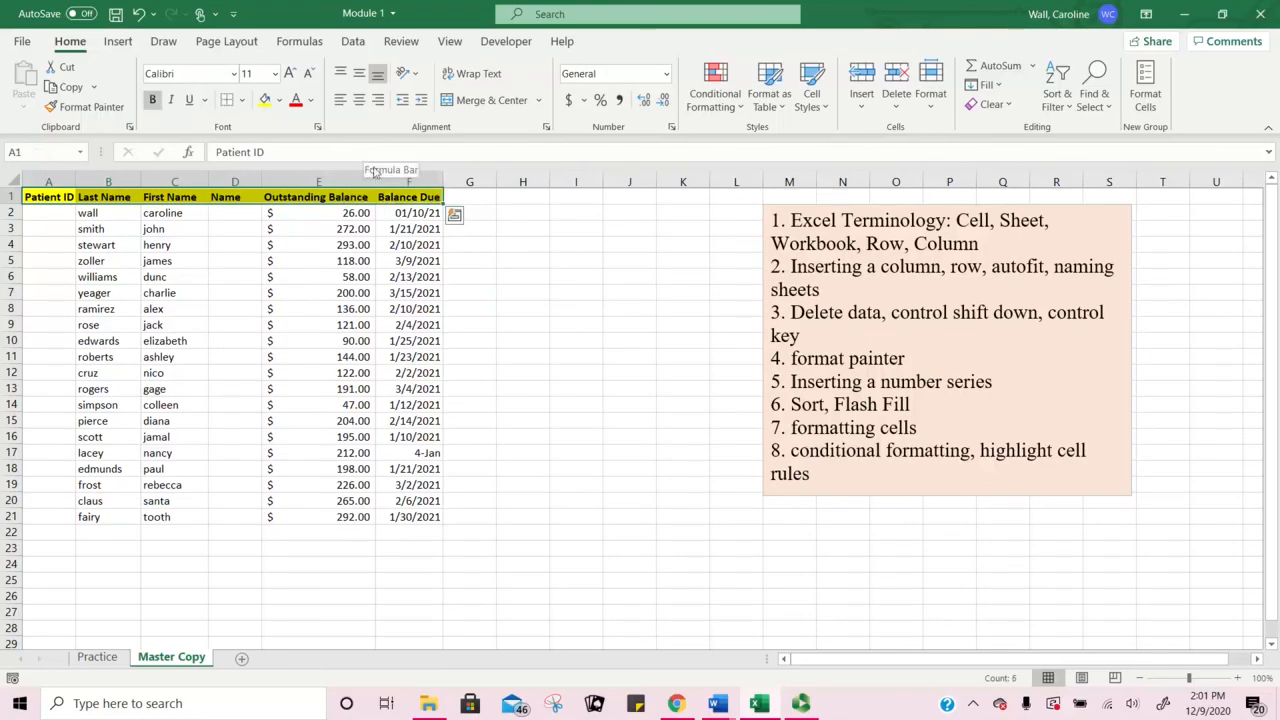
left_click(361, 102)
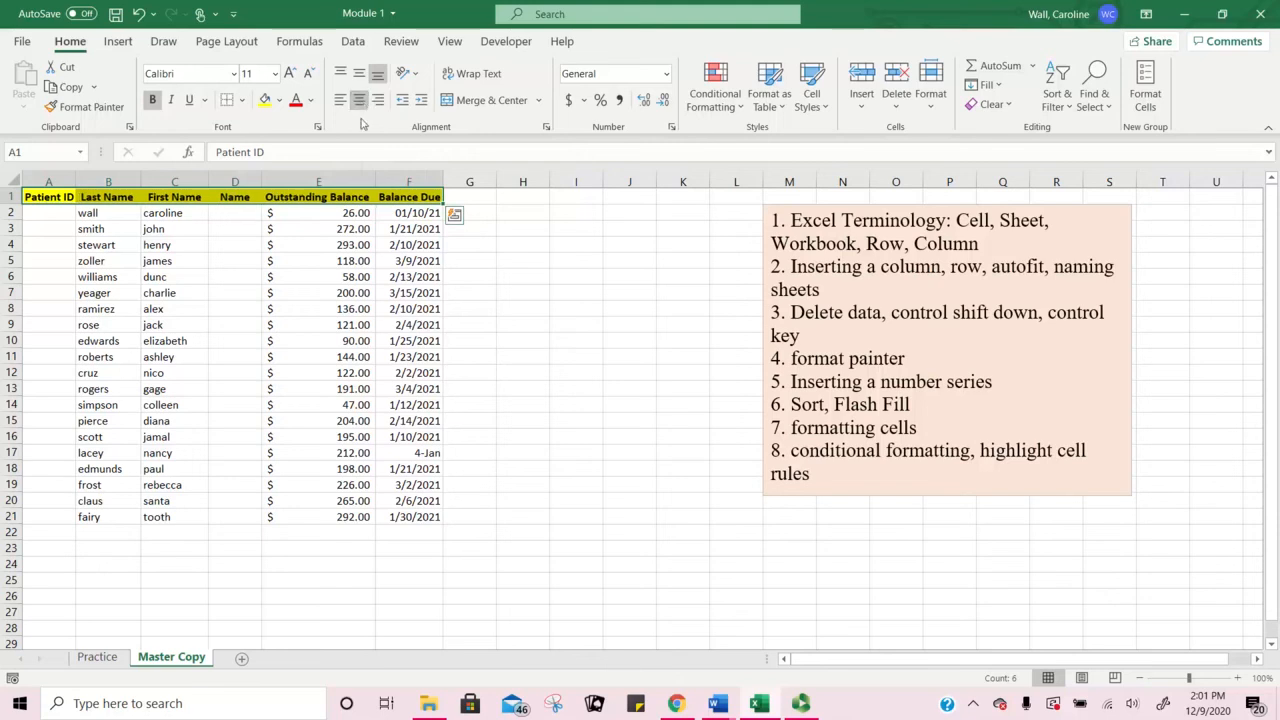
left_click(470, 272)
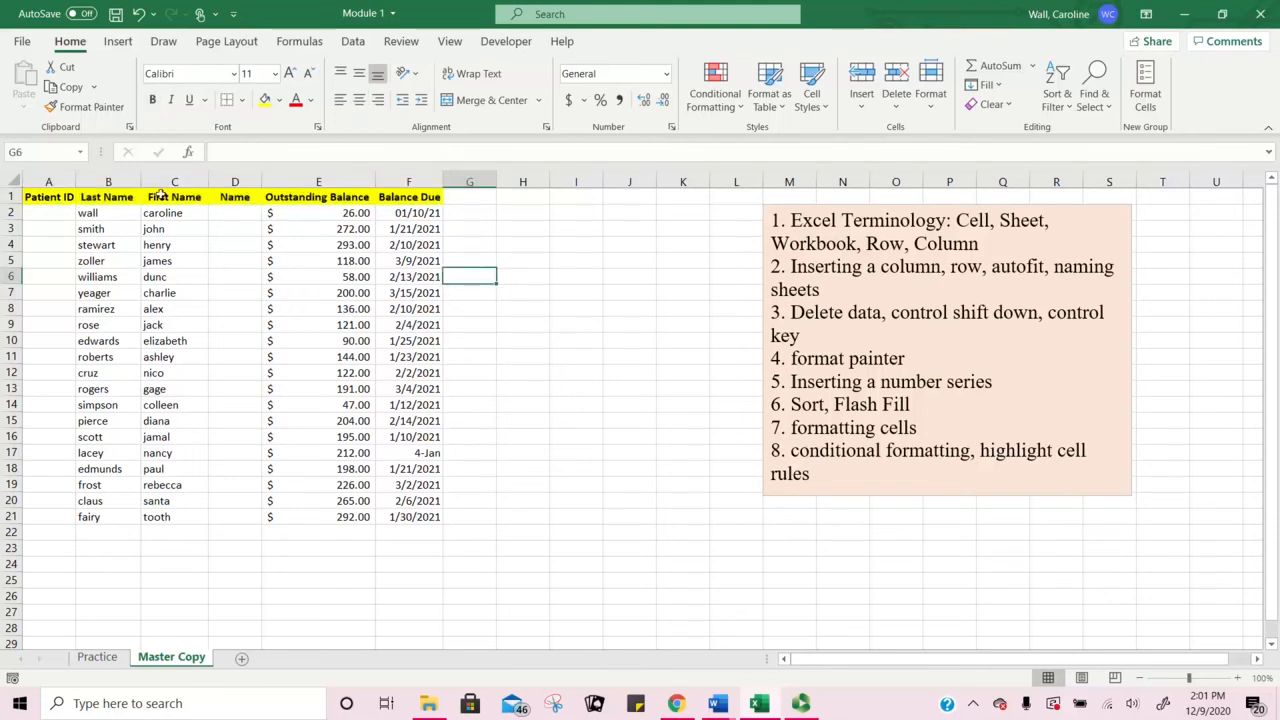
left_click_drag(55, 196, 424, 196)
left_click(245, 105)
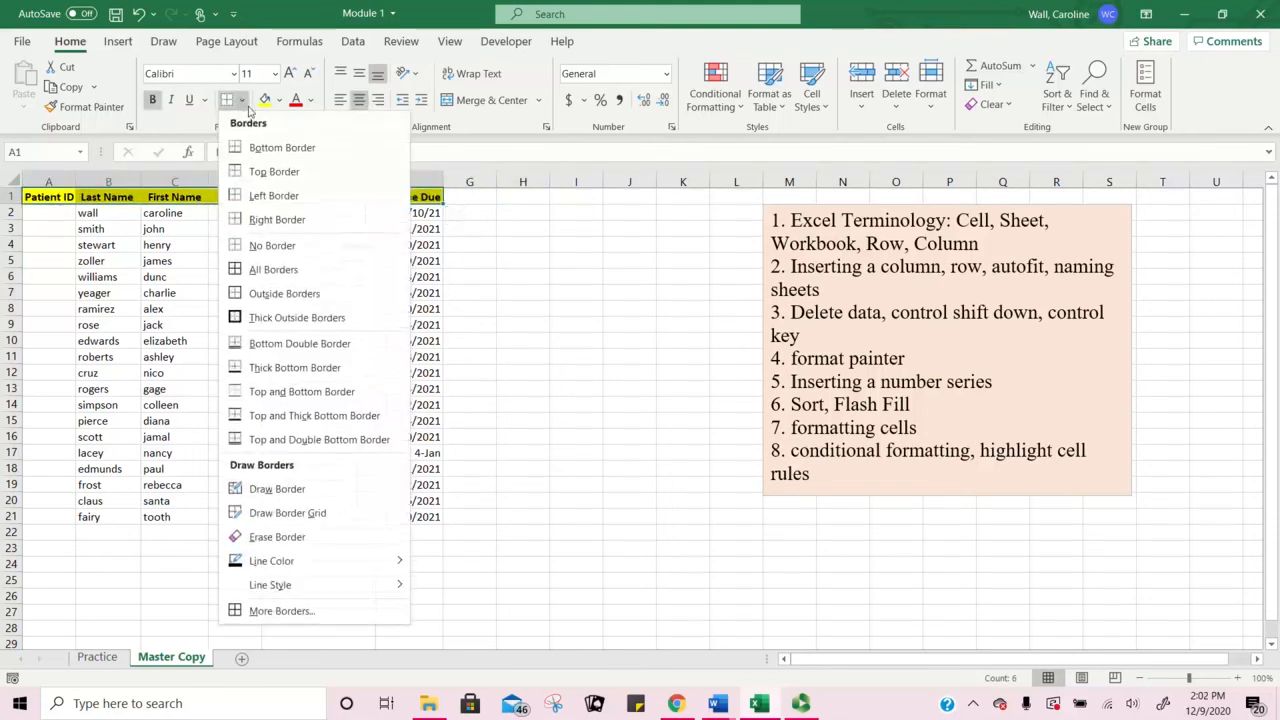
Step: Outline the Patient ID to Balance Due headers in A1:F1 with a thick outside border
left_click(342, 318)
left_click(500, 274)
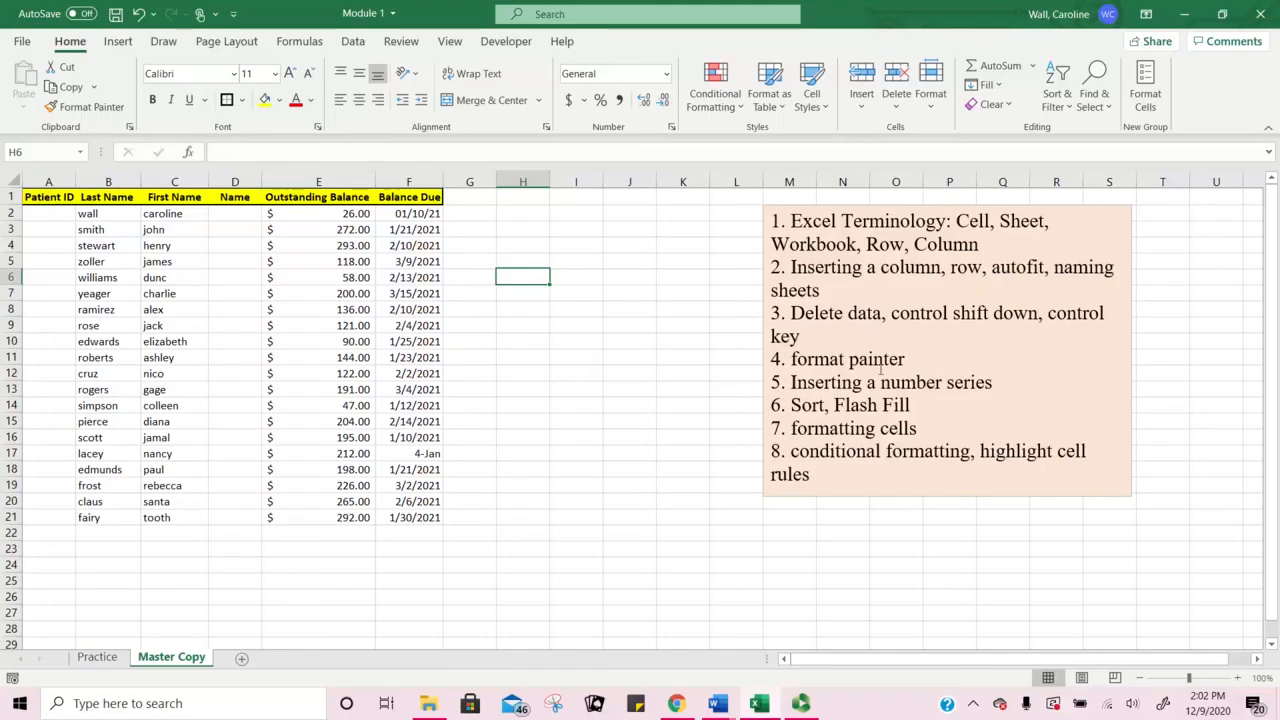
Step: Enter Patient IDs 1, 2 and 3 in cells A2 to A4
left_click(47, 214)
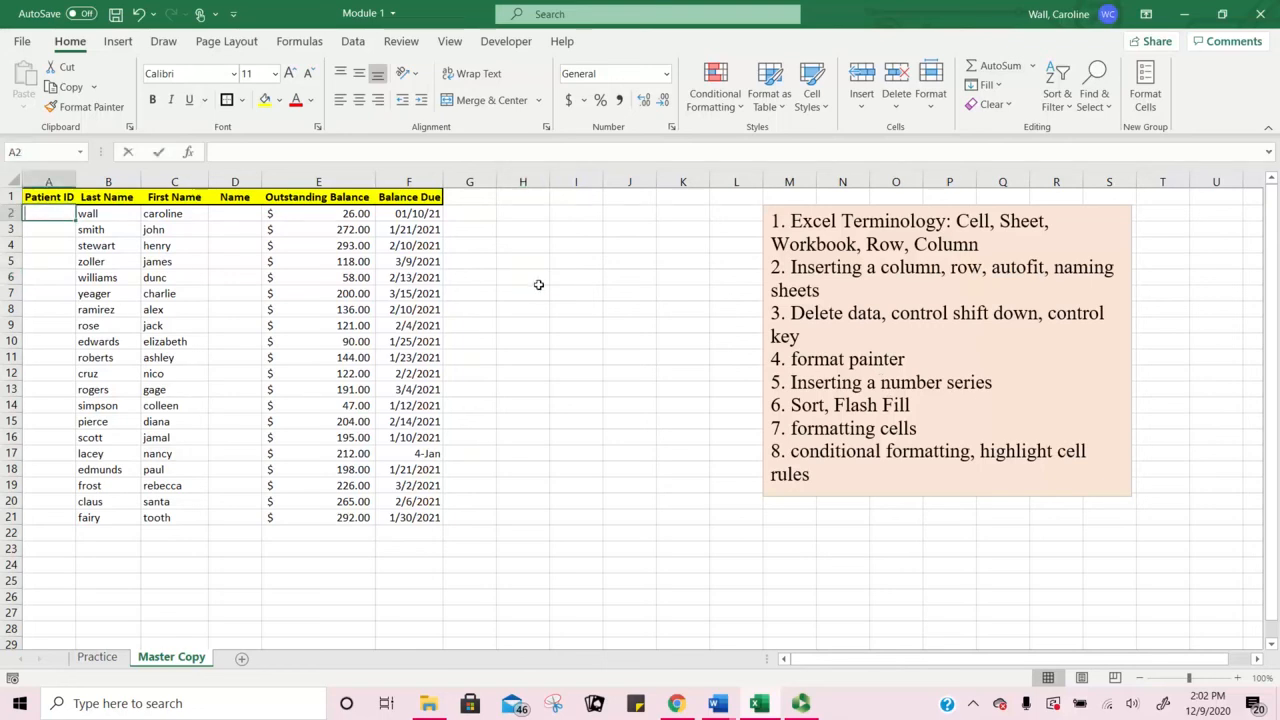
type("1")
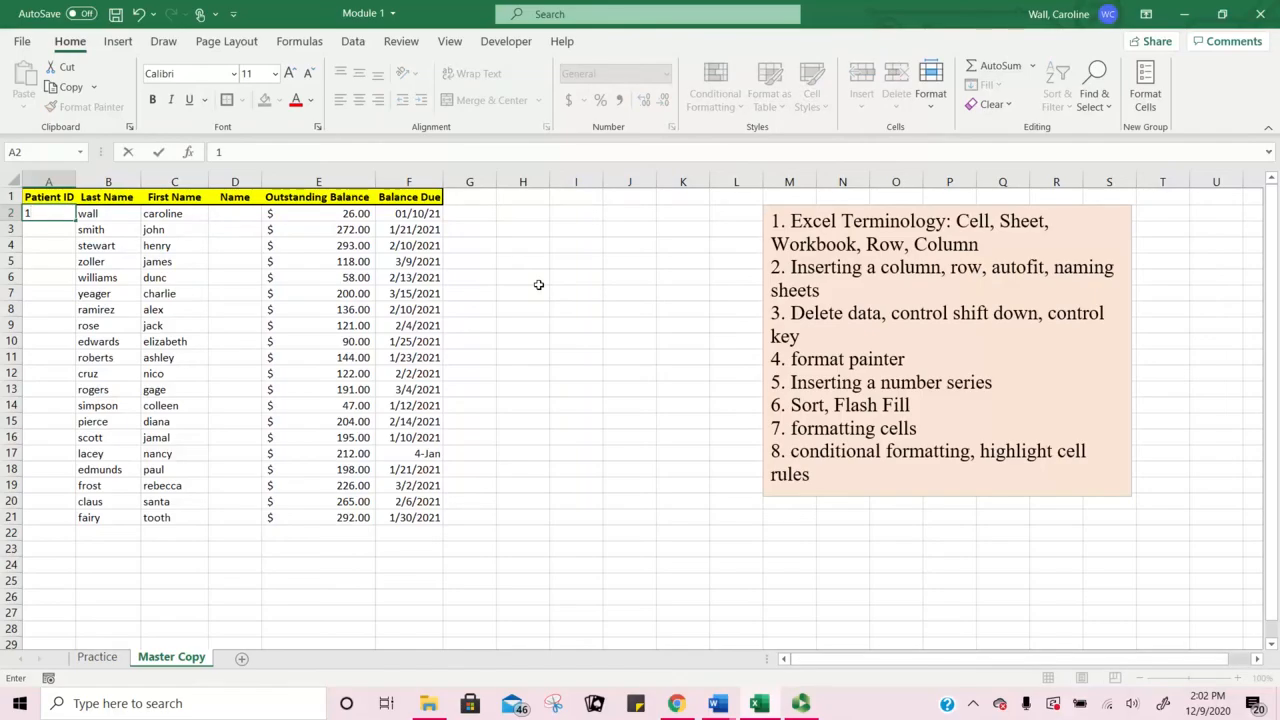
key("Return")
type("2")
key("Return")
type("3")
key("Return")
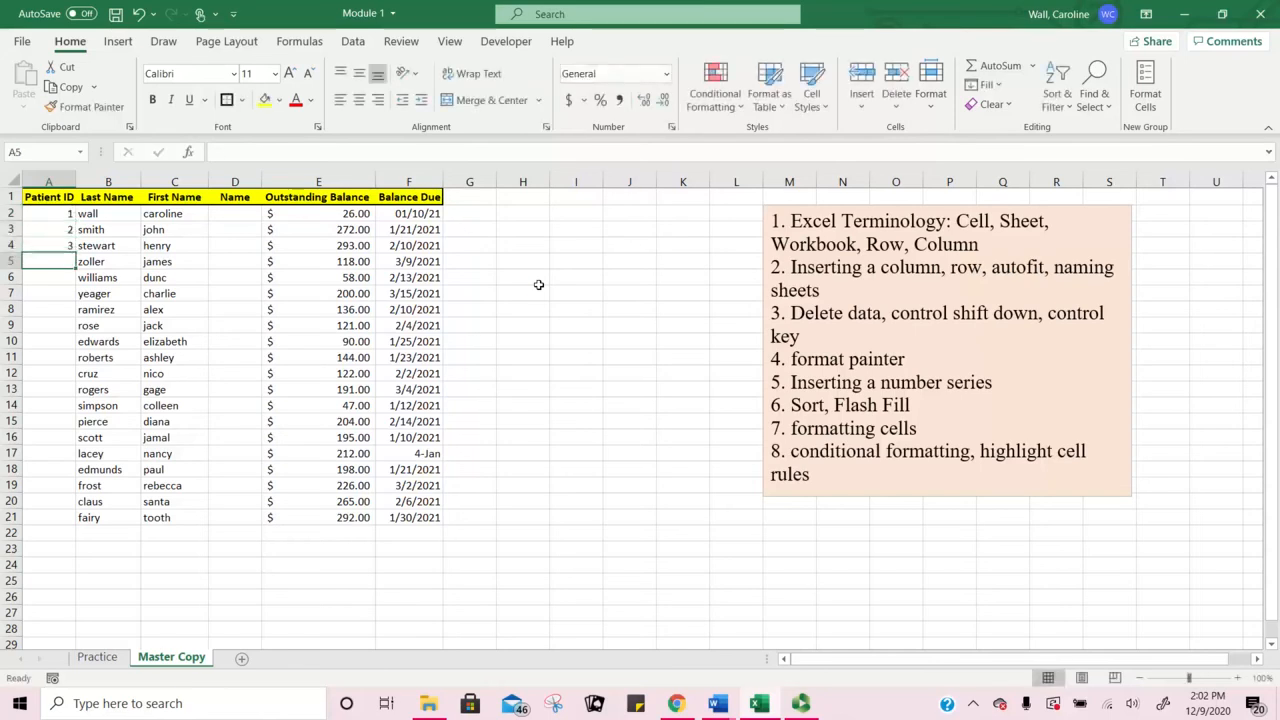
Step: Select A2:A21 in the Patient ID column to prepare the number series
left_click(60, 214)
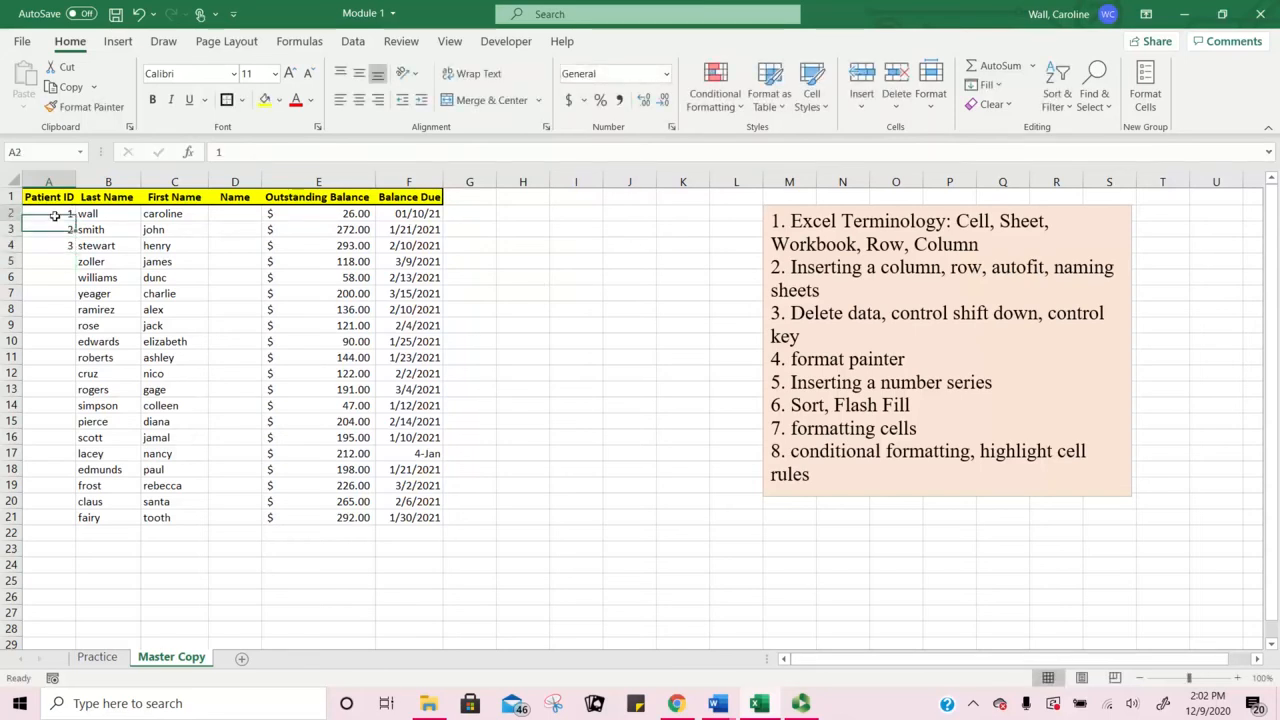
left_click_drag(63, 214, 67, 517)
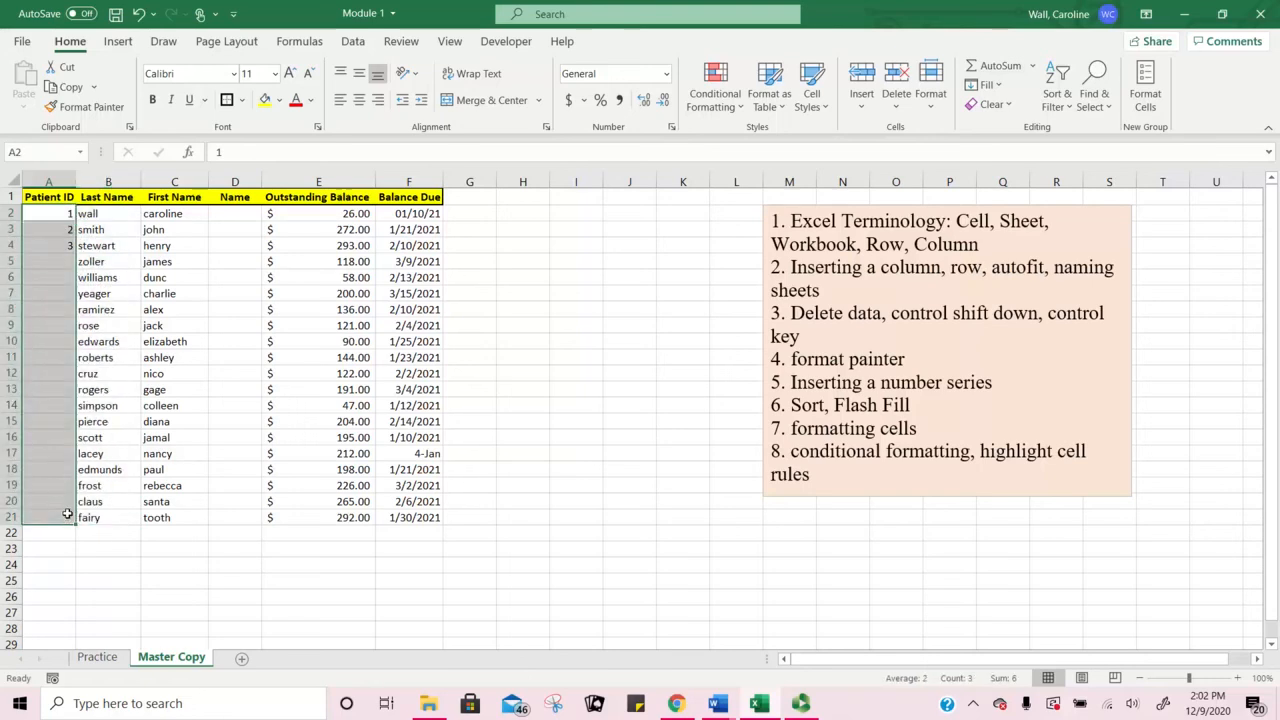
left_click(59, 213)
left_click_drag(59, 213, 51, 514)
left_click(72, 215)
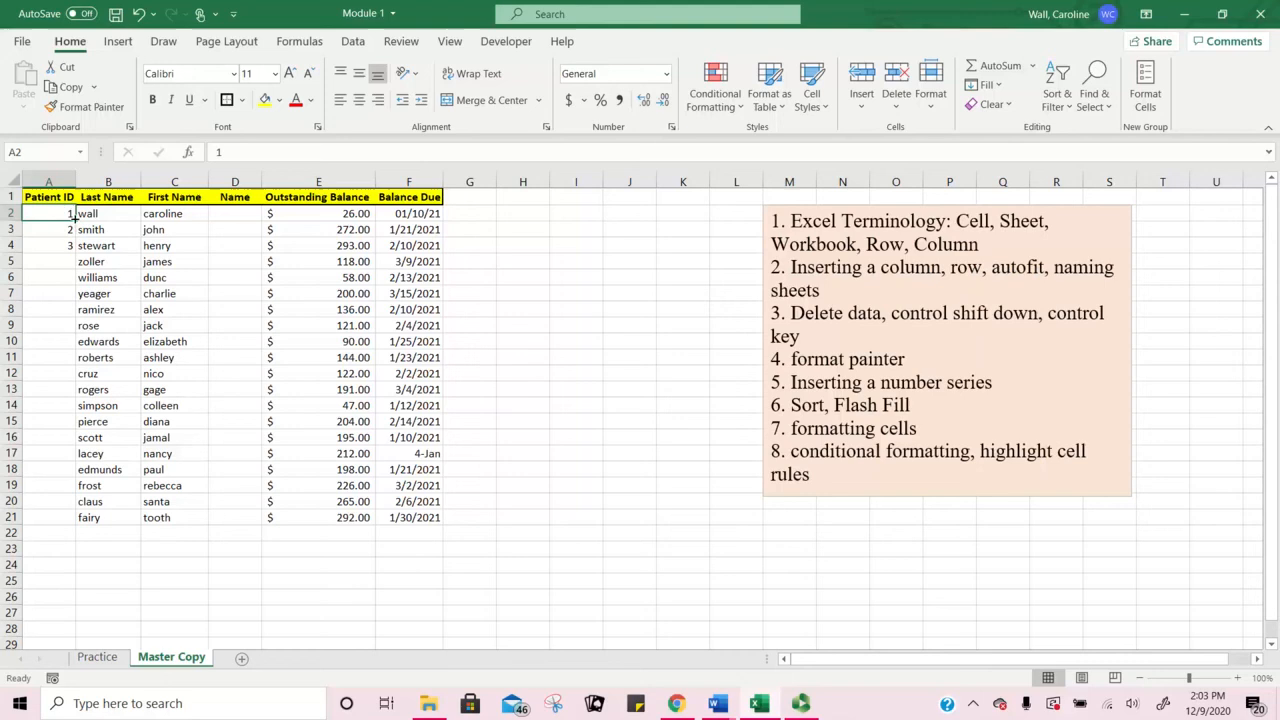
Step: Attempt a fill down the Patient ID column, then reselect A2:A21 and return to A2
double_click(75, 220)
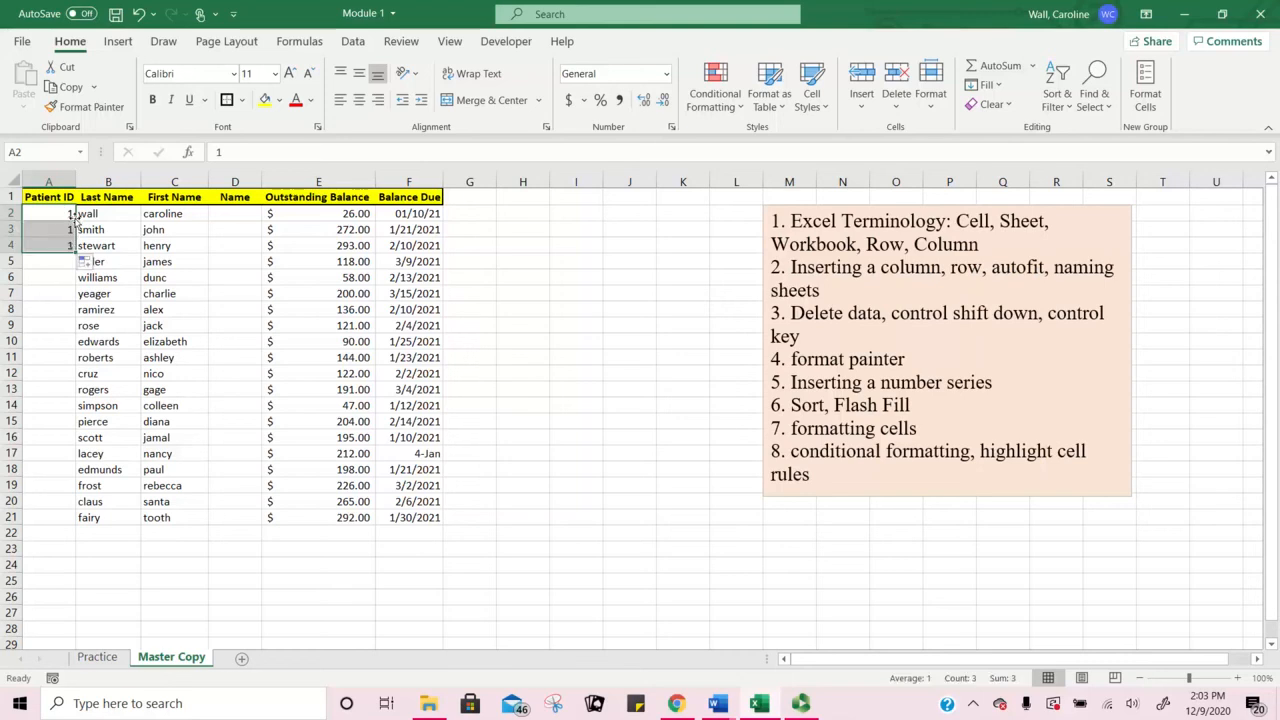
left_click(67, 210)
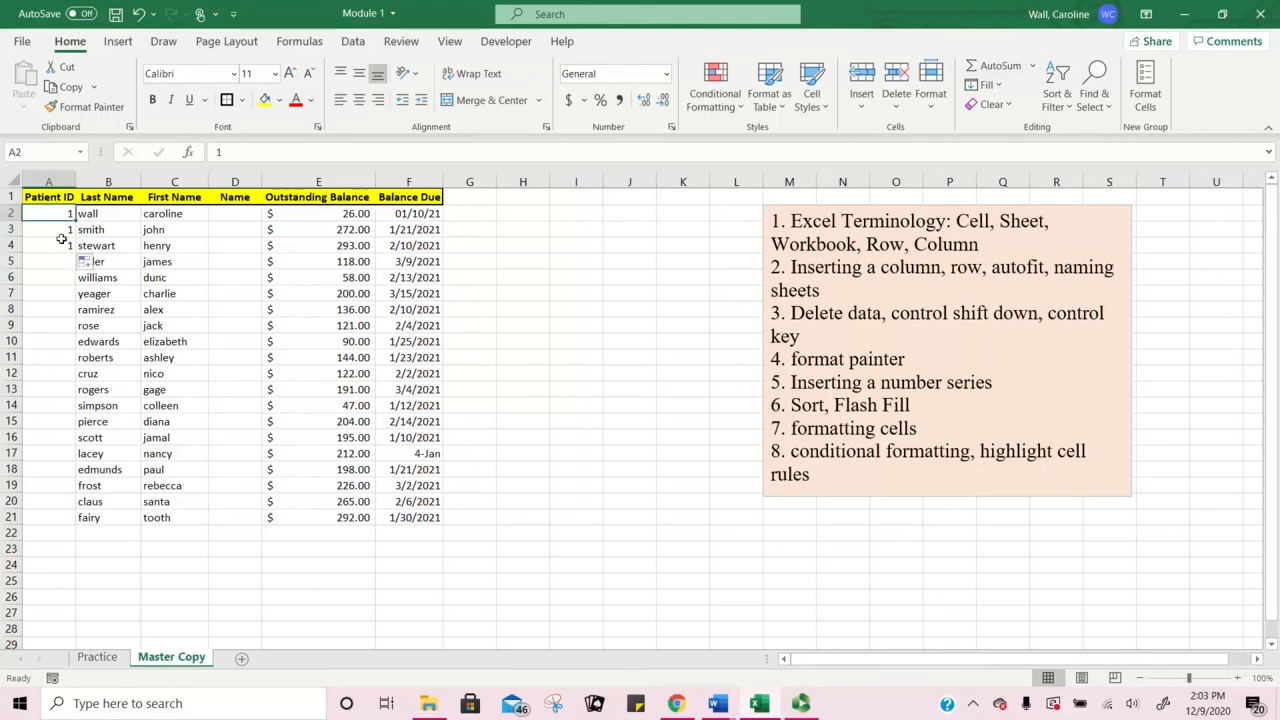
left_click_drag(68, 213, 57, 518)
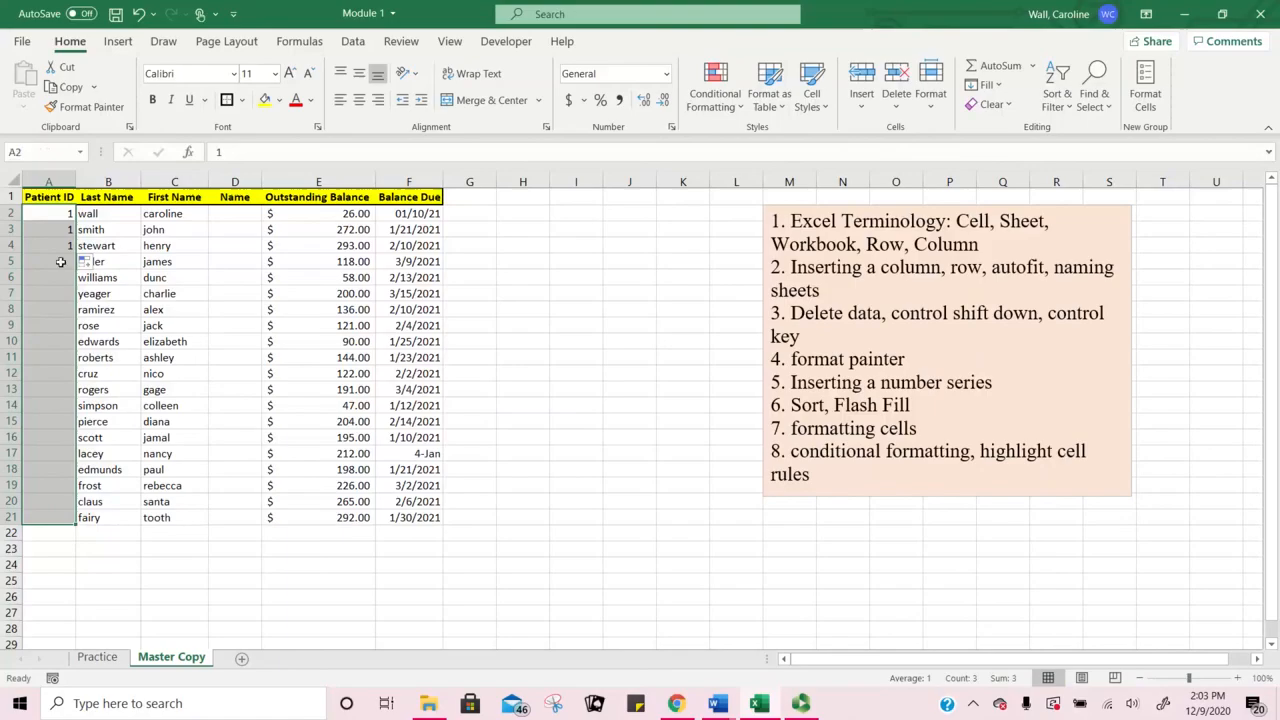
left_click(69, 214)
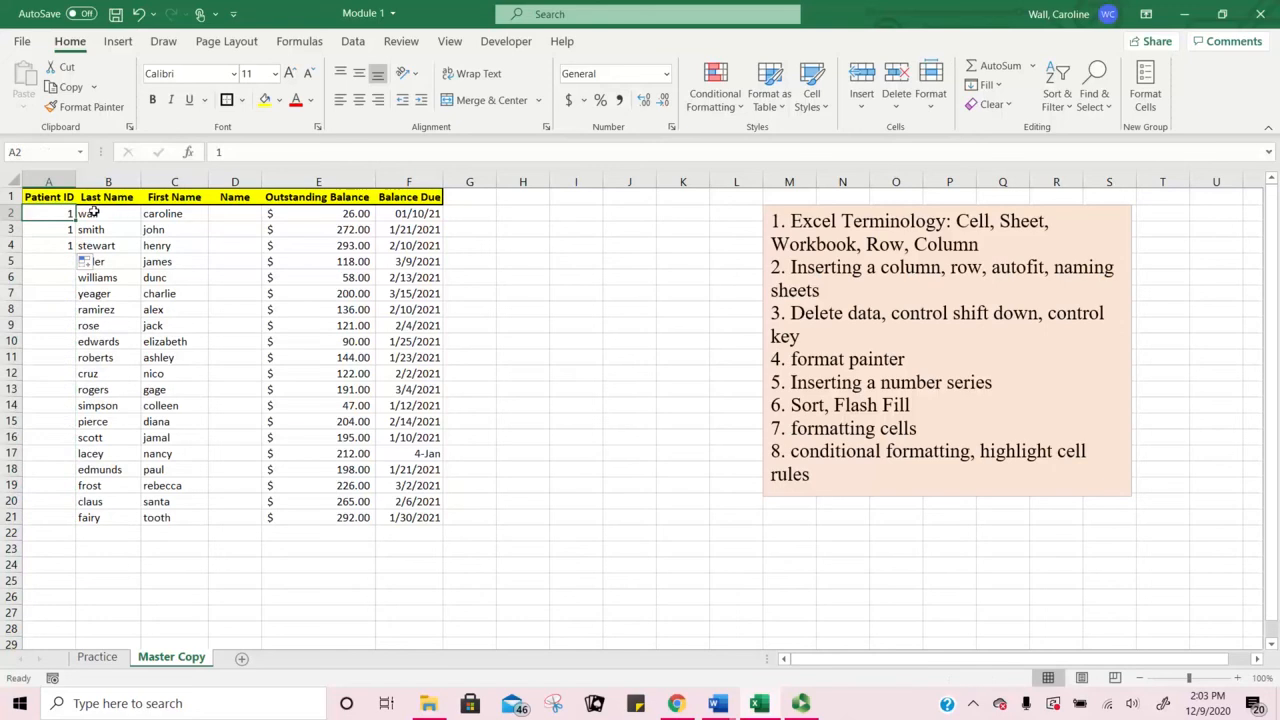
Step: Re-enter Patient IDs 1, 2 and 3 in A2:A4
type("1")
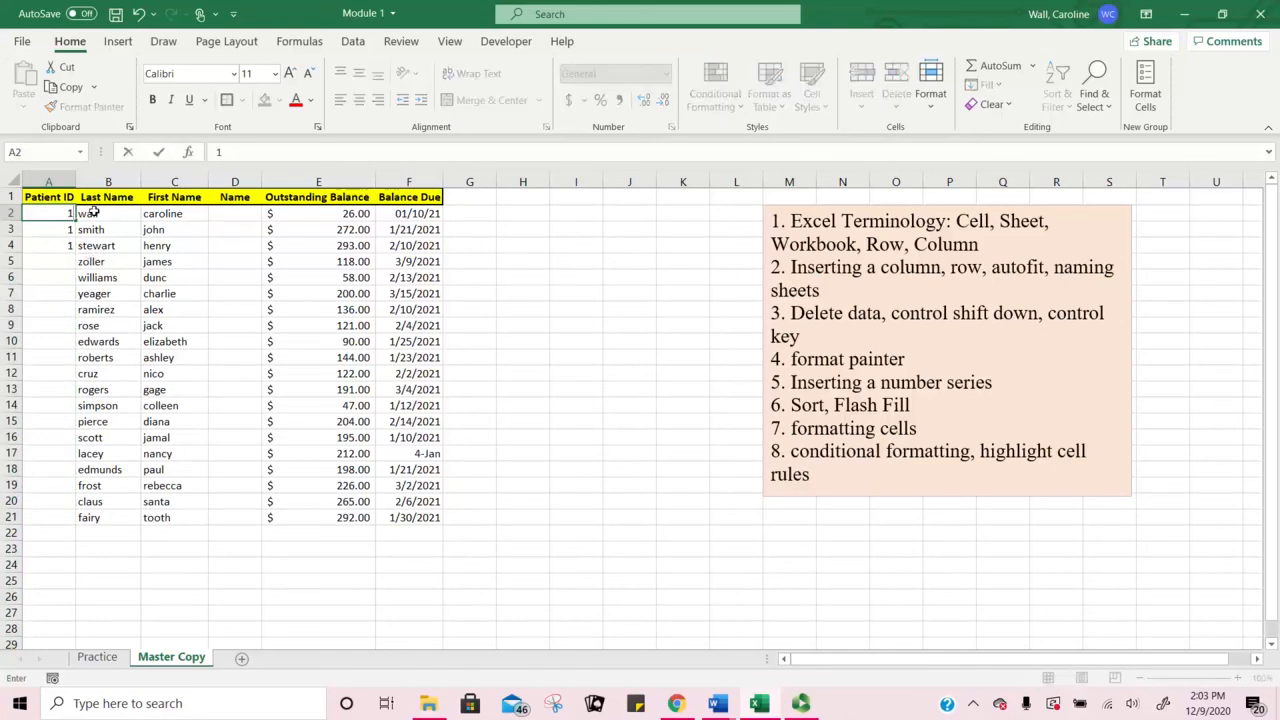
key("Return")
type("2")
key("Return")
type("3")
key("Return")
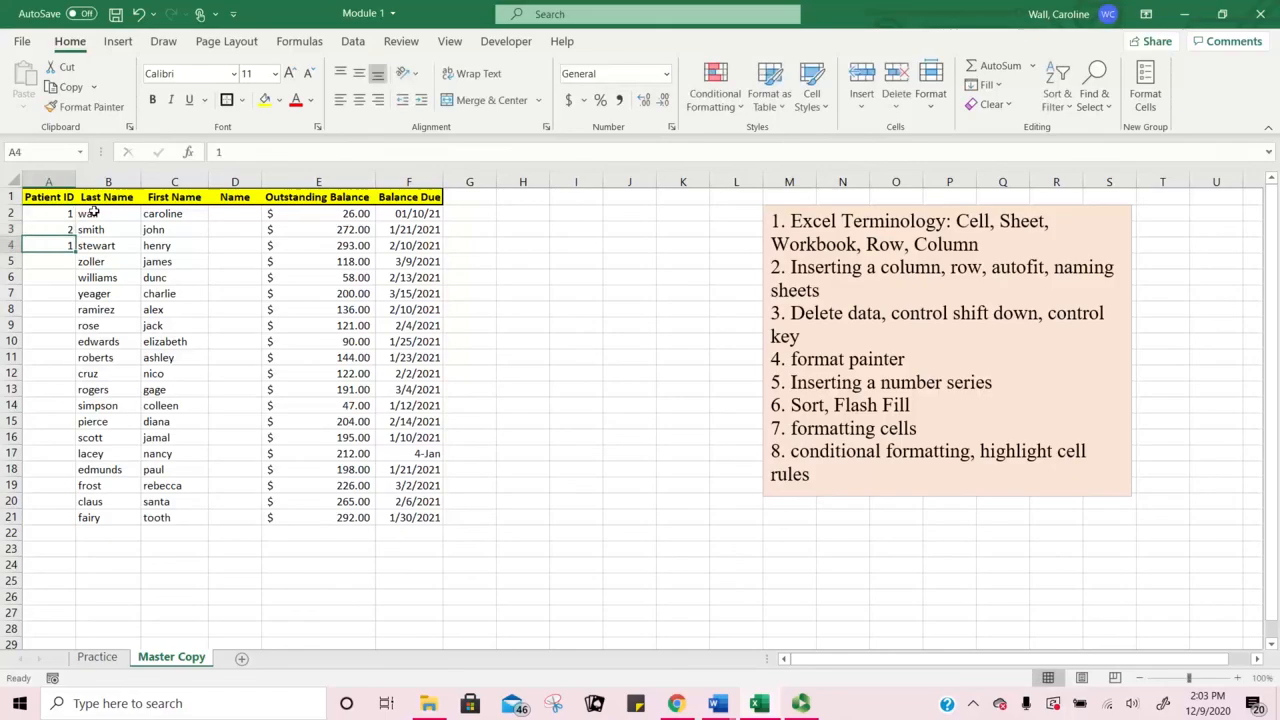
Step: Center the IDs 1, 2 and 3 within cells A2:A4
left_click_drag(62, 213, 62, 243)
left_click(358, 101)
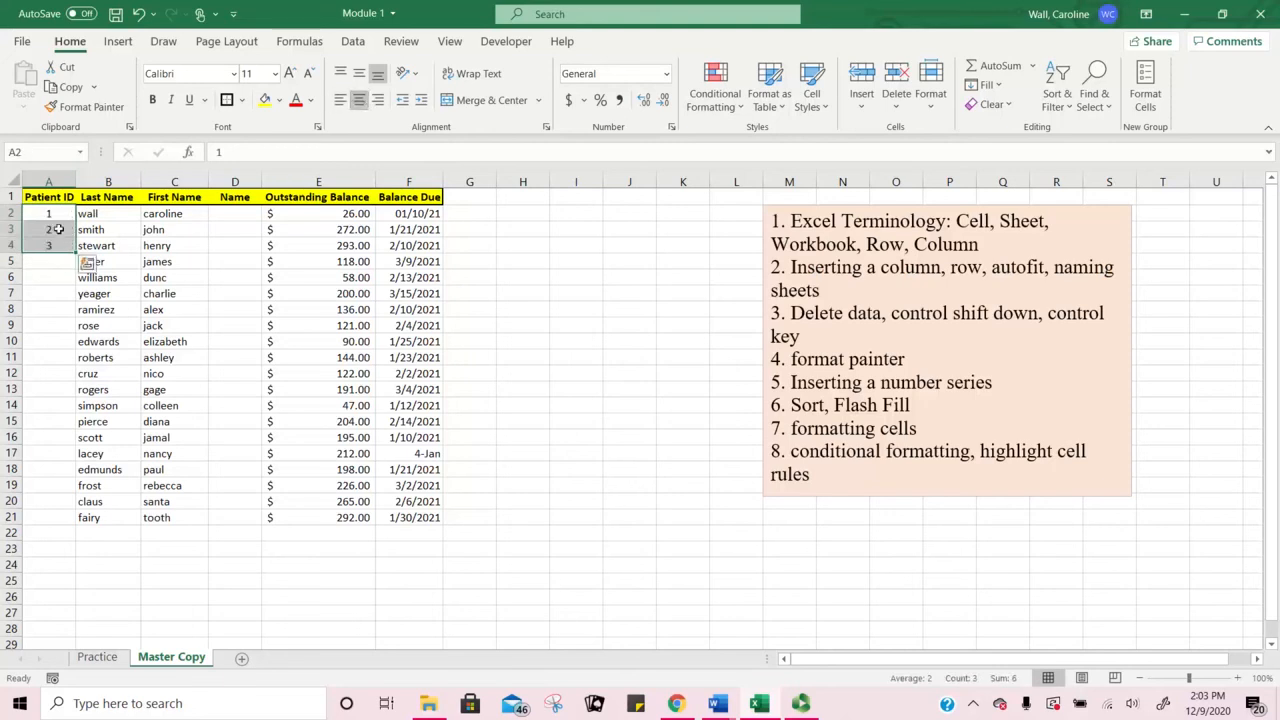
left_click(46, 291)
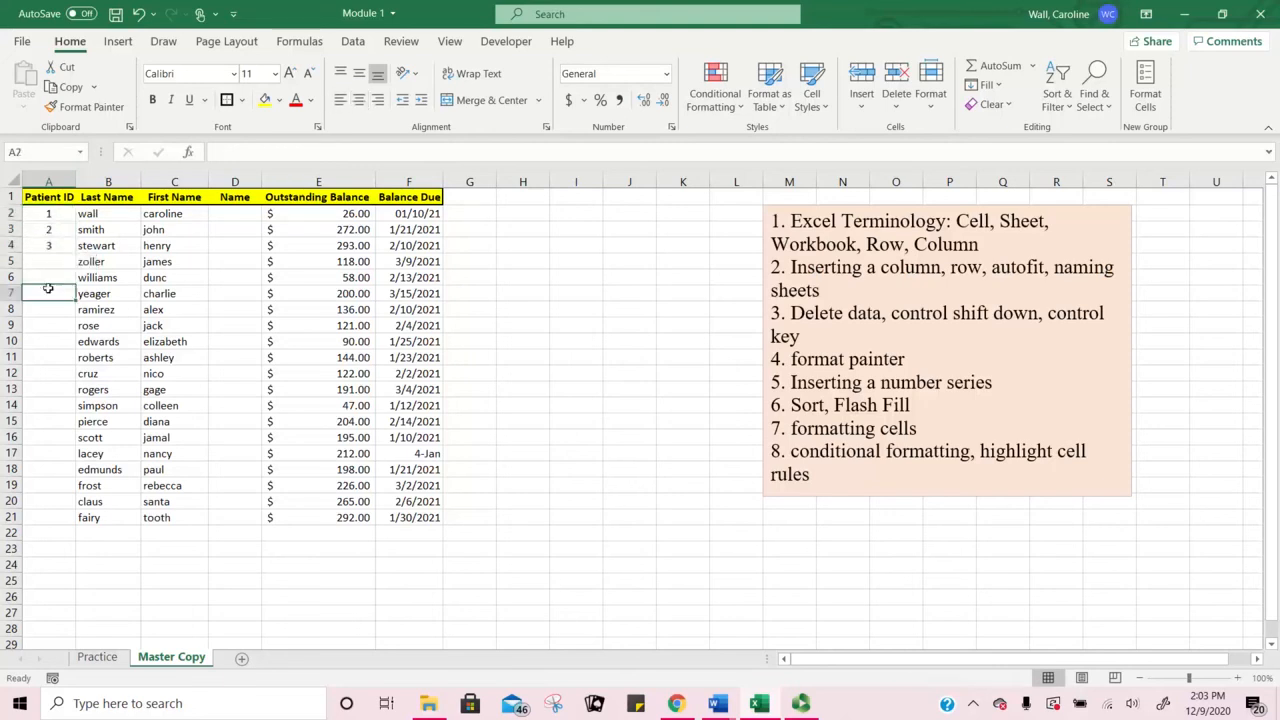
left_click(59, 215)
left_click_drag(75, 221, 63, 246)
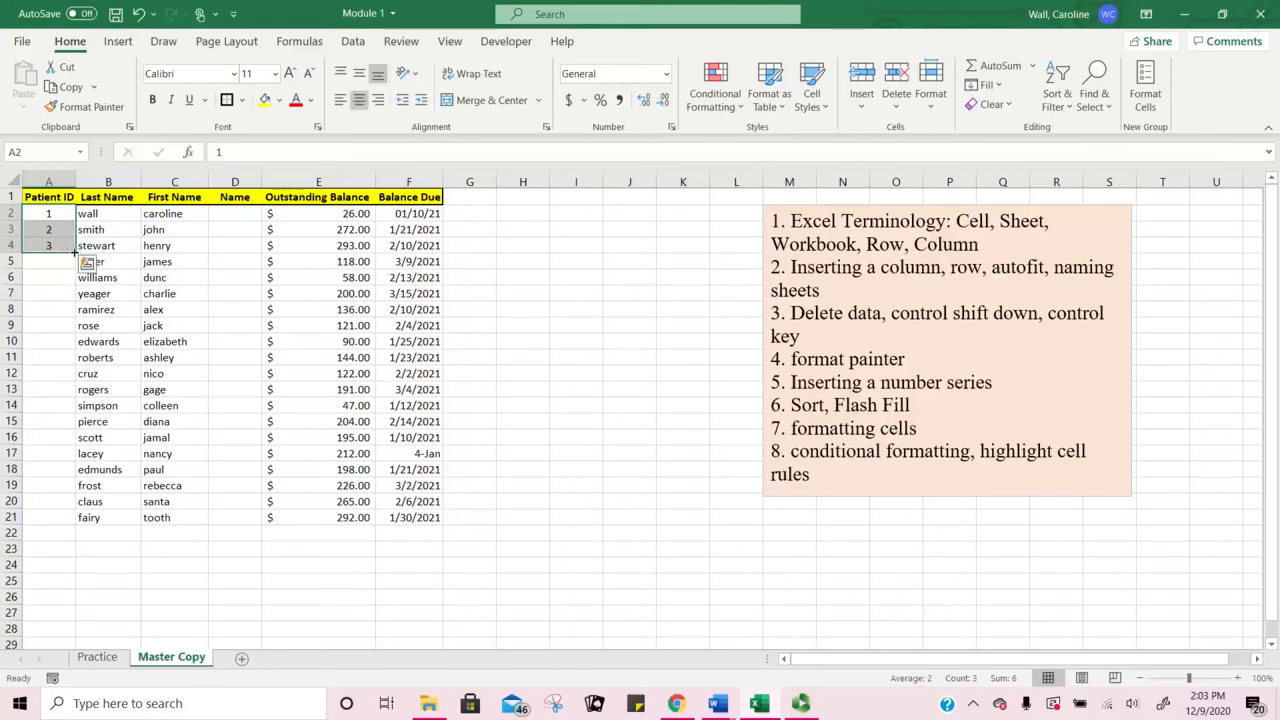
double_click(75, 254)
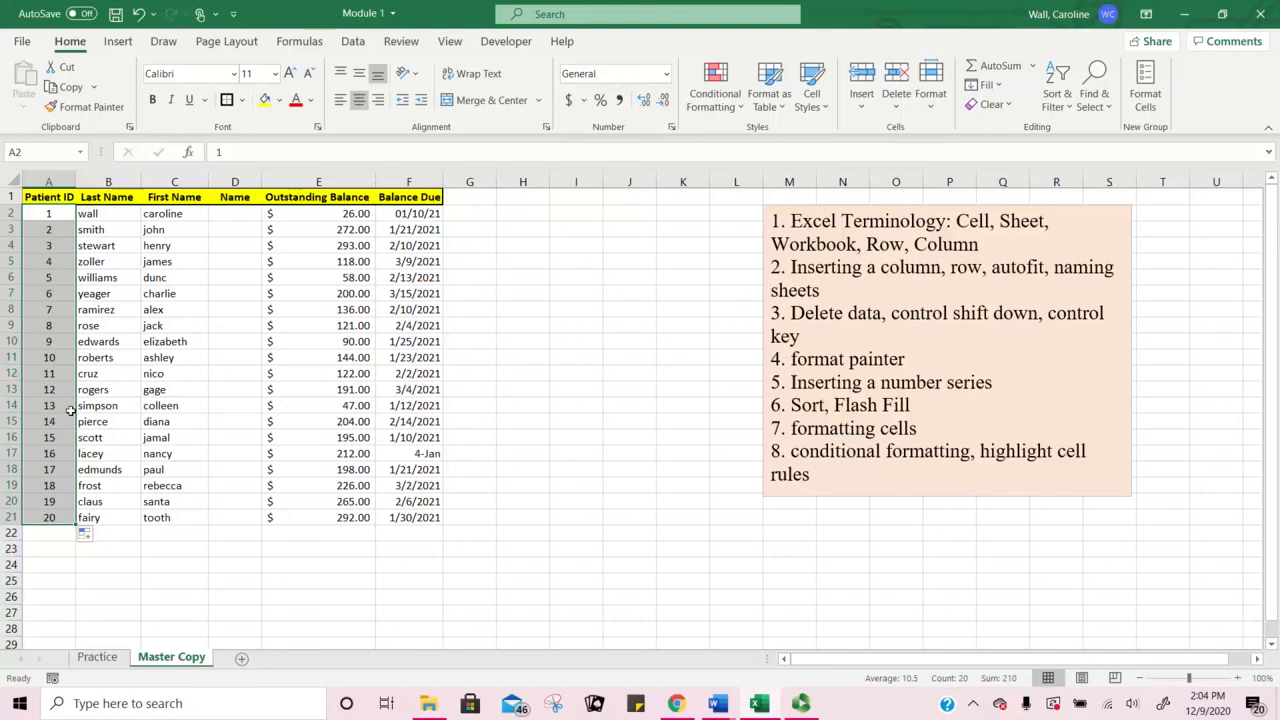
left_click(138, 14)
left_click(48, 230)
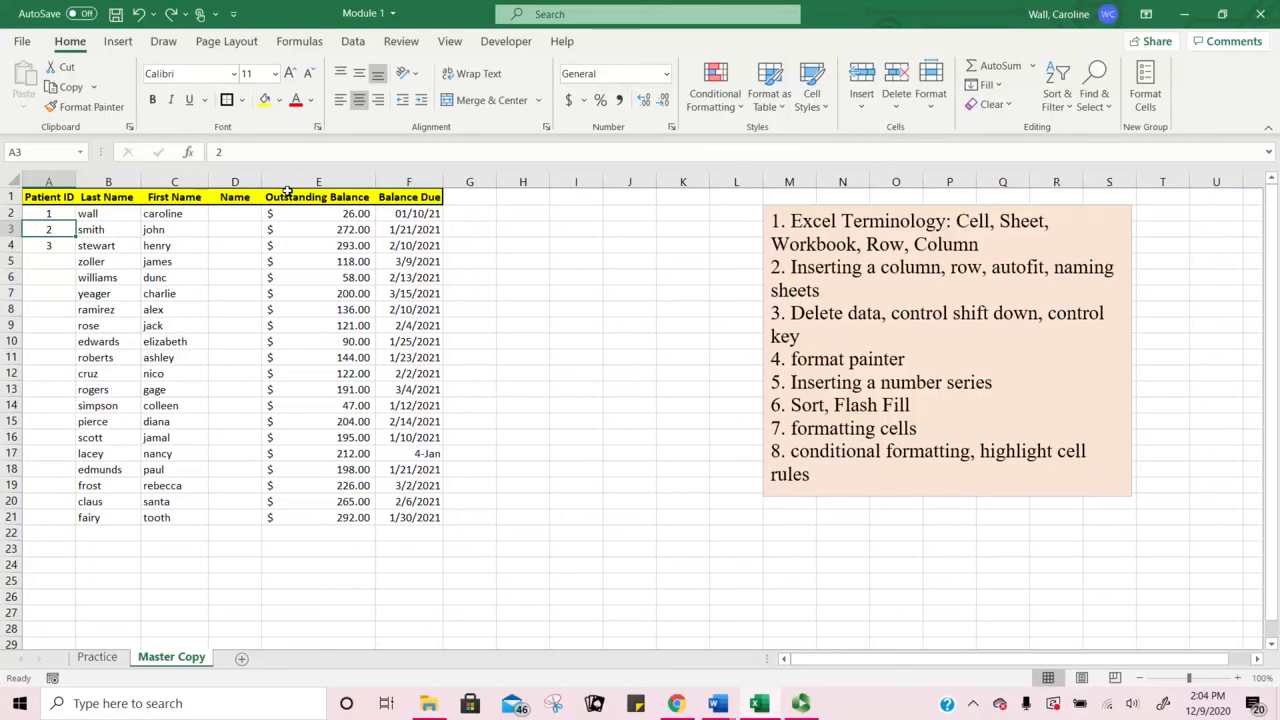
type("3")
key("Return")
type("5")
key("Return")
left_click_drag(45, 214, 48, 245)
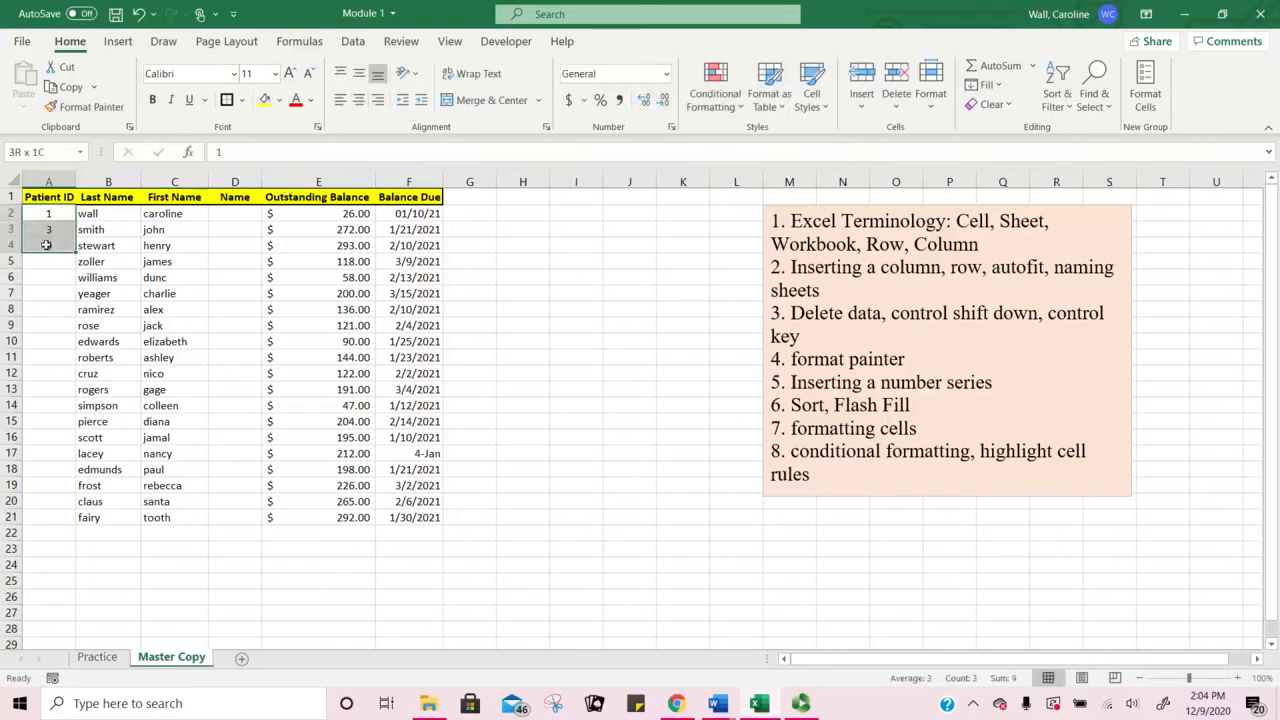
double_click(75, 253)
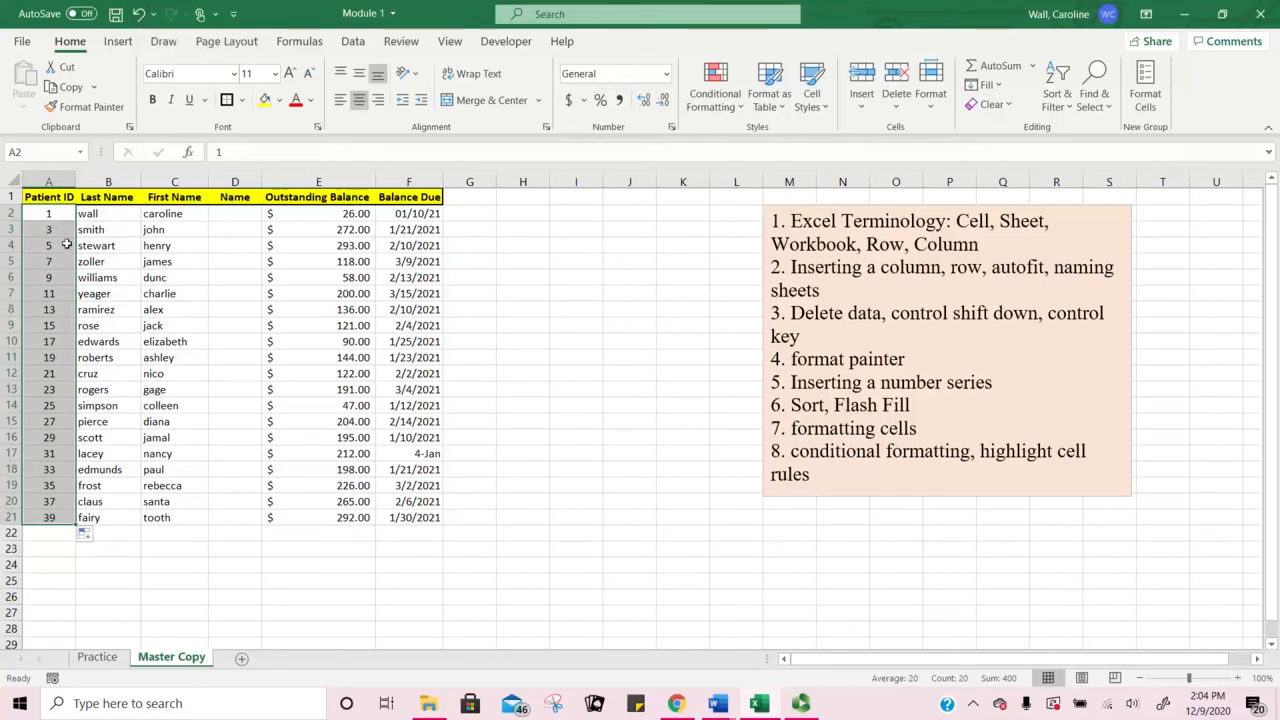
left_click(138, 14)
left_click(52, 229)
type("2")
key("Return")
type("3")
key("Return")
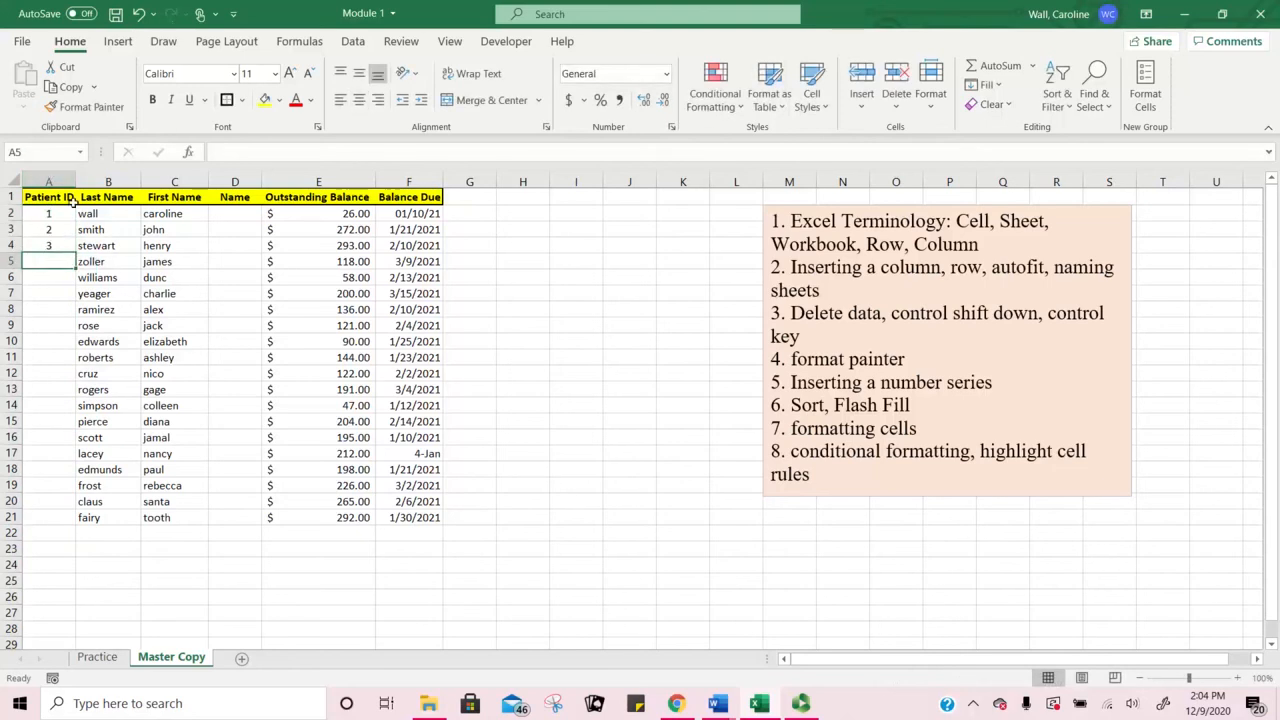
left_click_drag(65, 212, 70, 256)
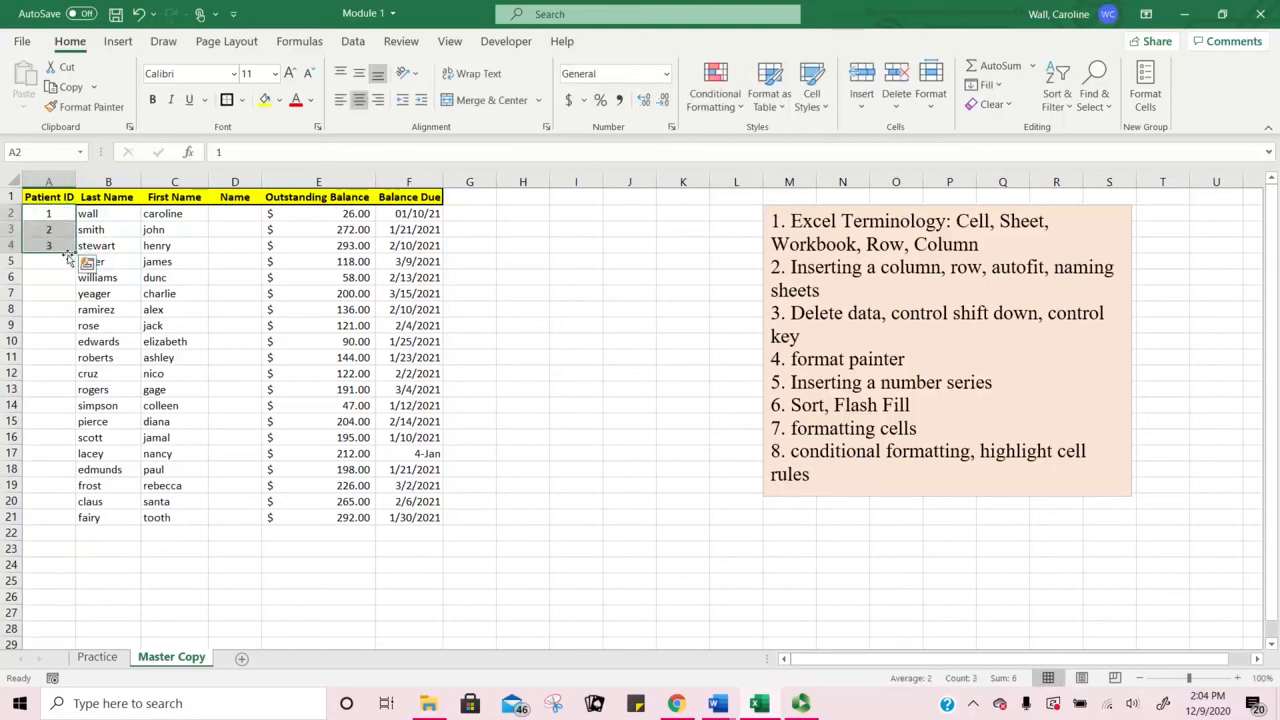
Step: Select the starting IDs in A2:A4 and auto-fill Patient IDs 1 to 20 down to row 21
left_click(60, 281)
left_click(59, 216)
mouse_move(59, 216)
left_mouse_down()
mouse_move(58, 228)
mouse_move(67, 214)
left_mouse_up()
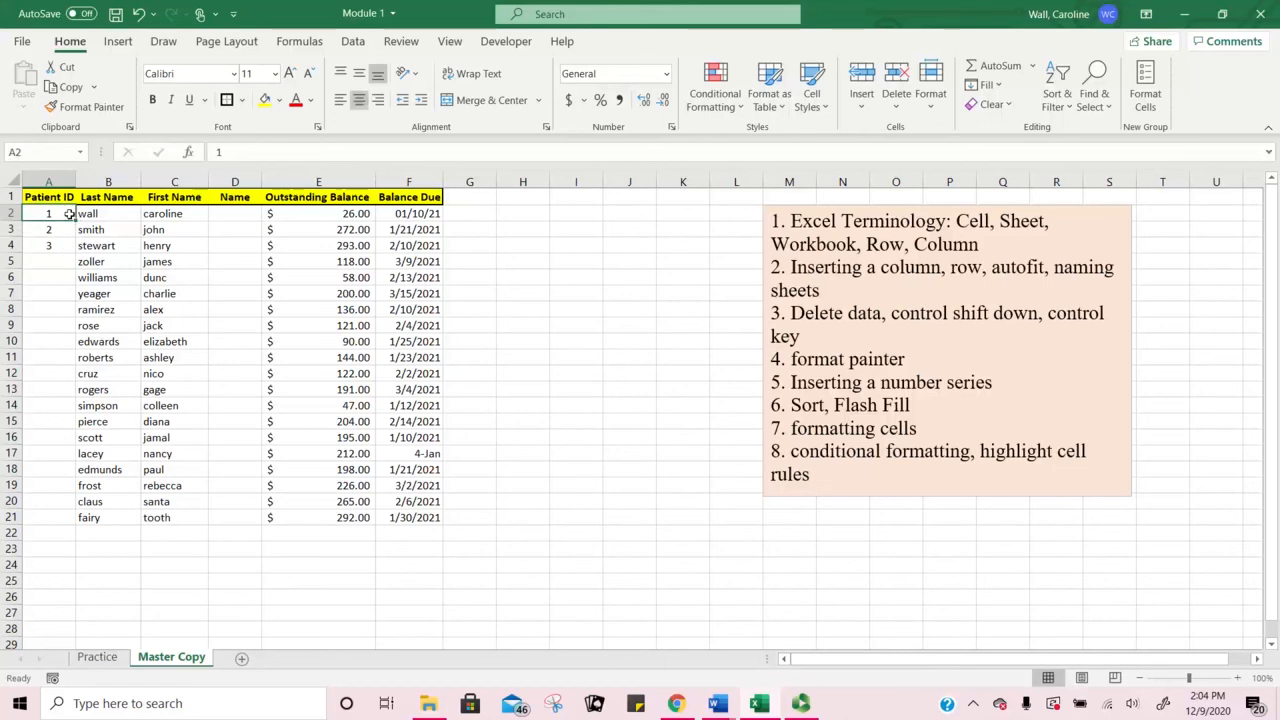
mouse_move(49, 214)
left_mouse_down()
mouse_move(58, 240)
mouse_move(65, 214)
left_mouse_up()
left_click_drag(60, 216, 58, 252)
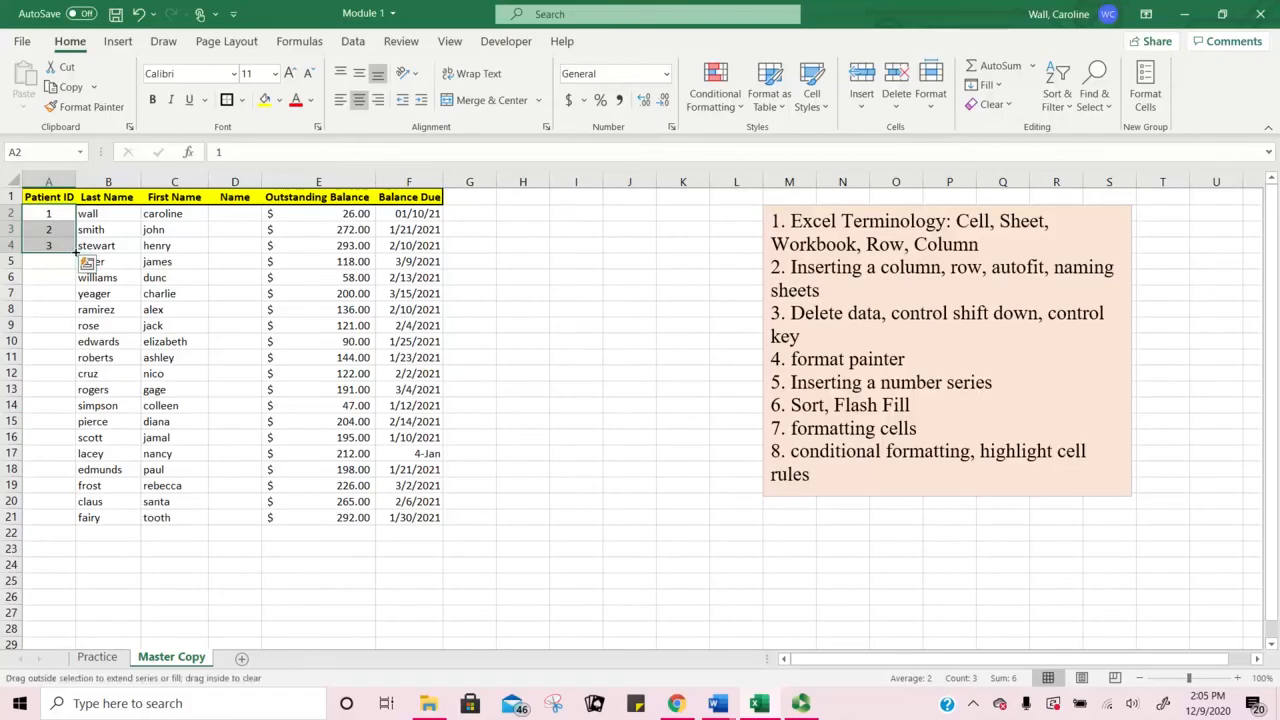
double_click(76, 253)
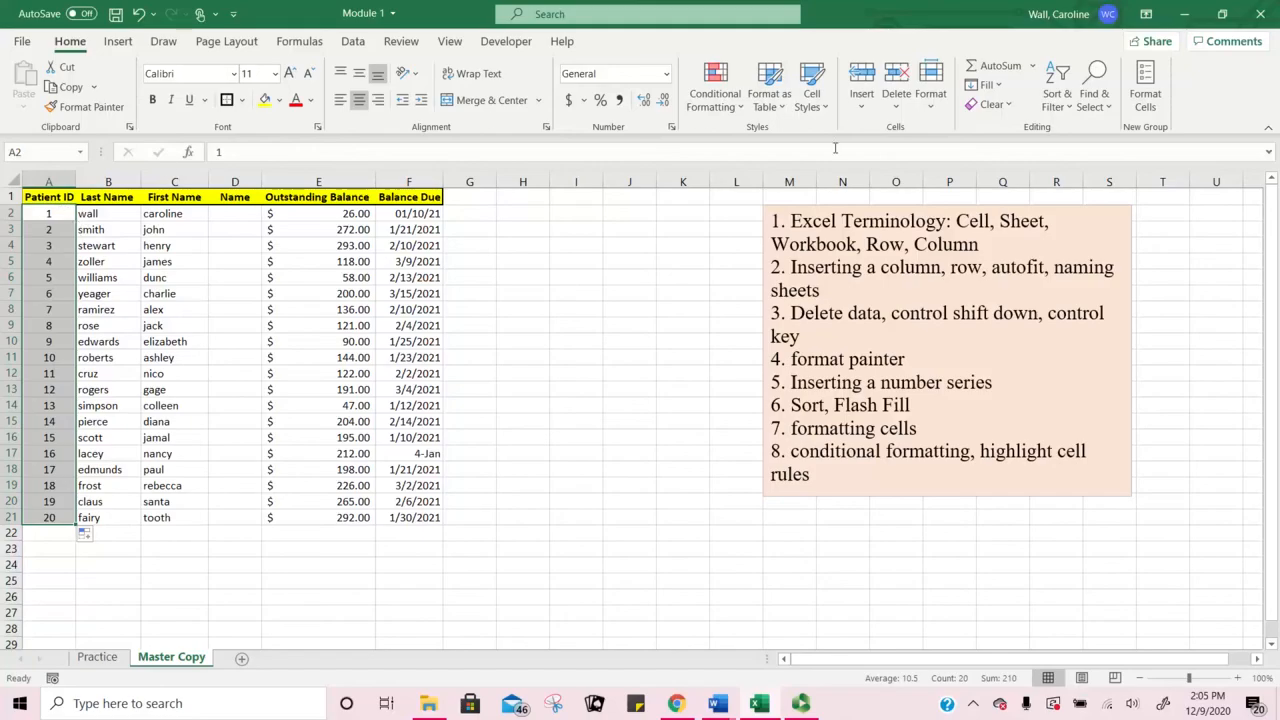
left_click(1000, 86)
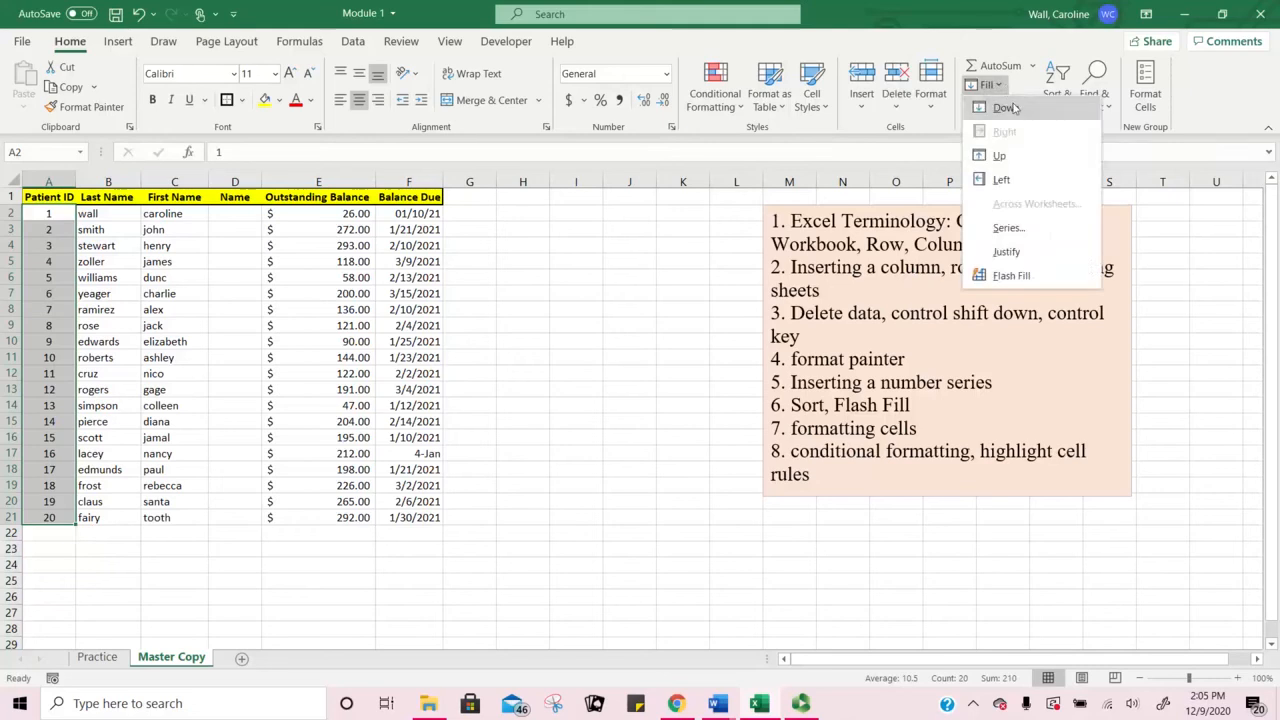
Step: Delete the Patient ID numbers from A2:A21
left_click(1023, 230)
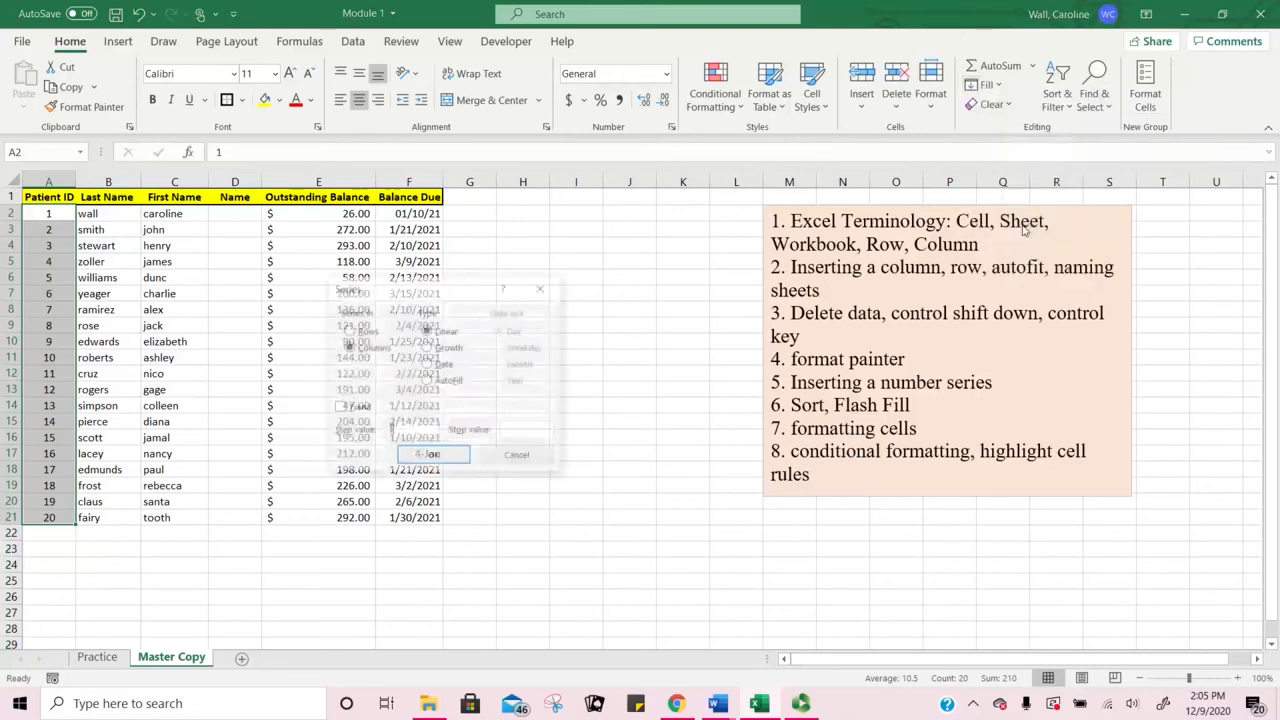
left_click(519, 458)
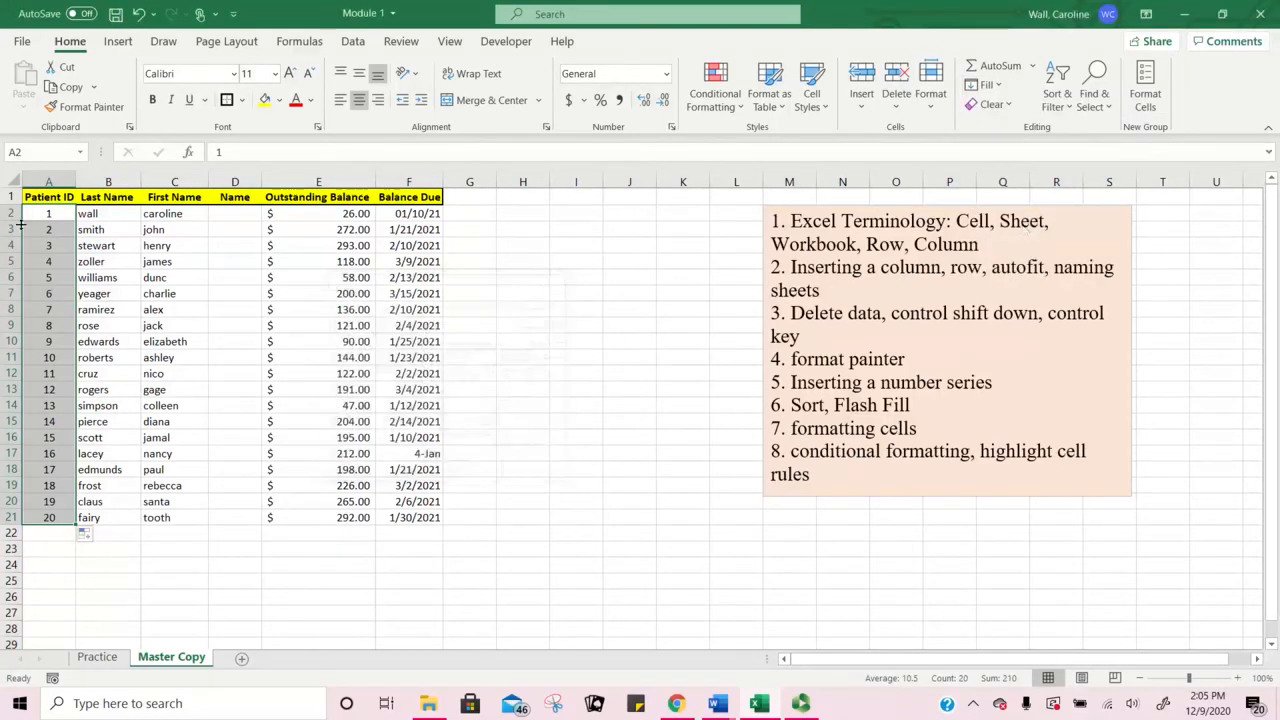
left_click_drag(51, 212, 55, 516)
key("Delete")
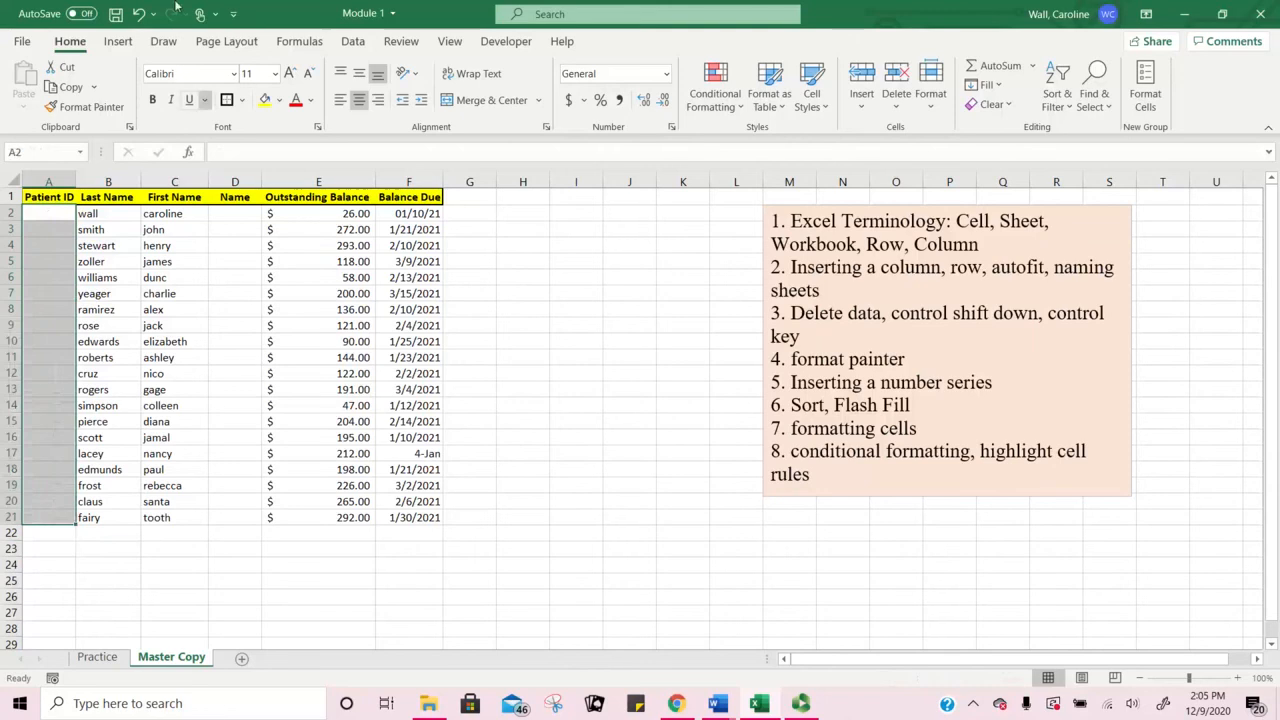
Step: Try a Fill Series down Columns starting at A2, then cancel it
left_click(47, 214)
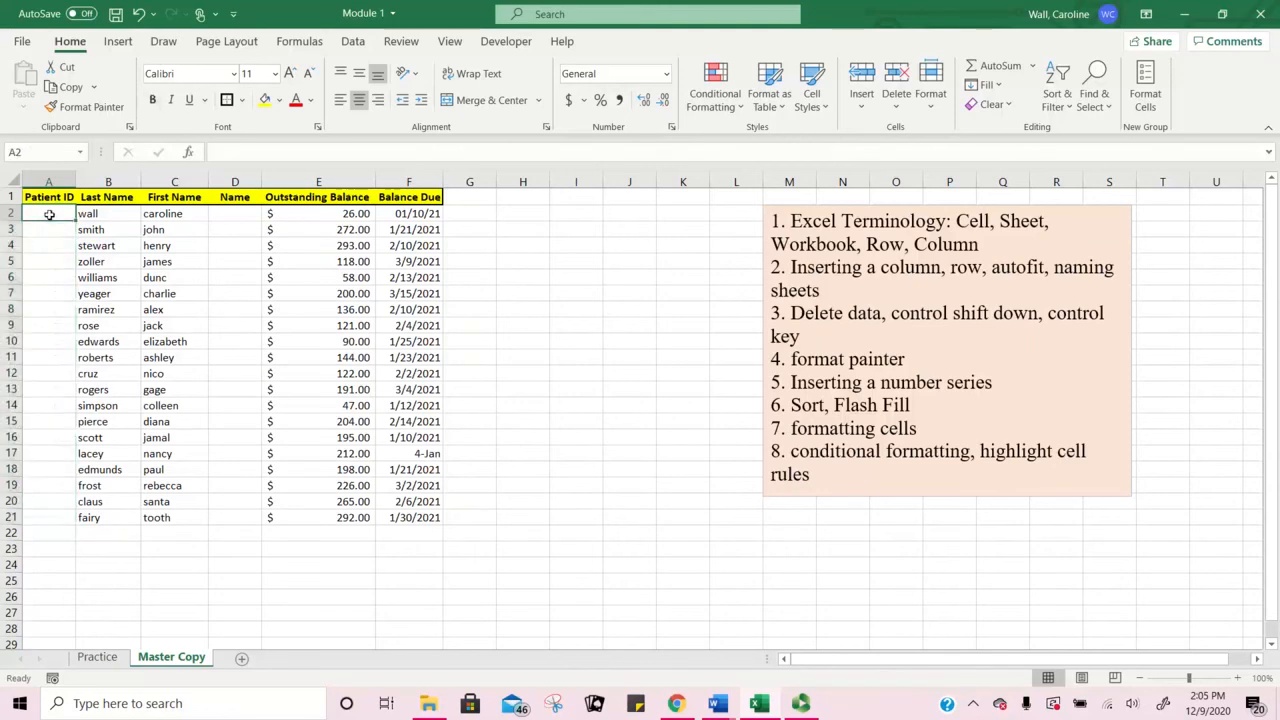
left_click(1001, 89)
left_click(1002, 232)
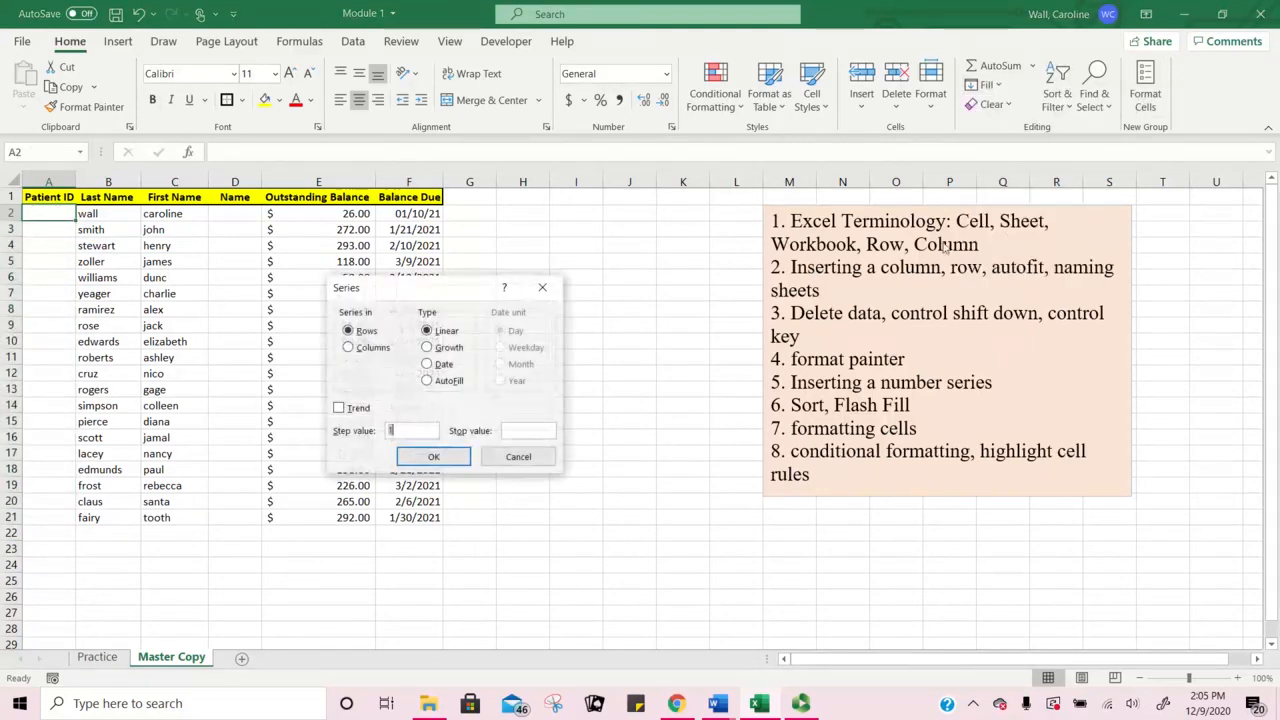
left_click(348, 350)
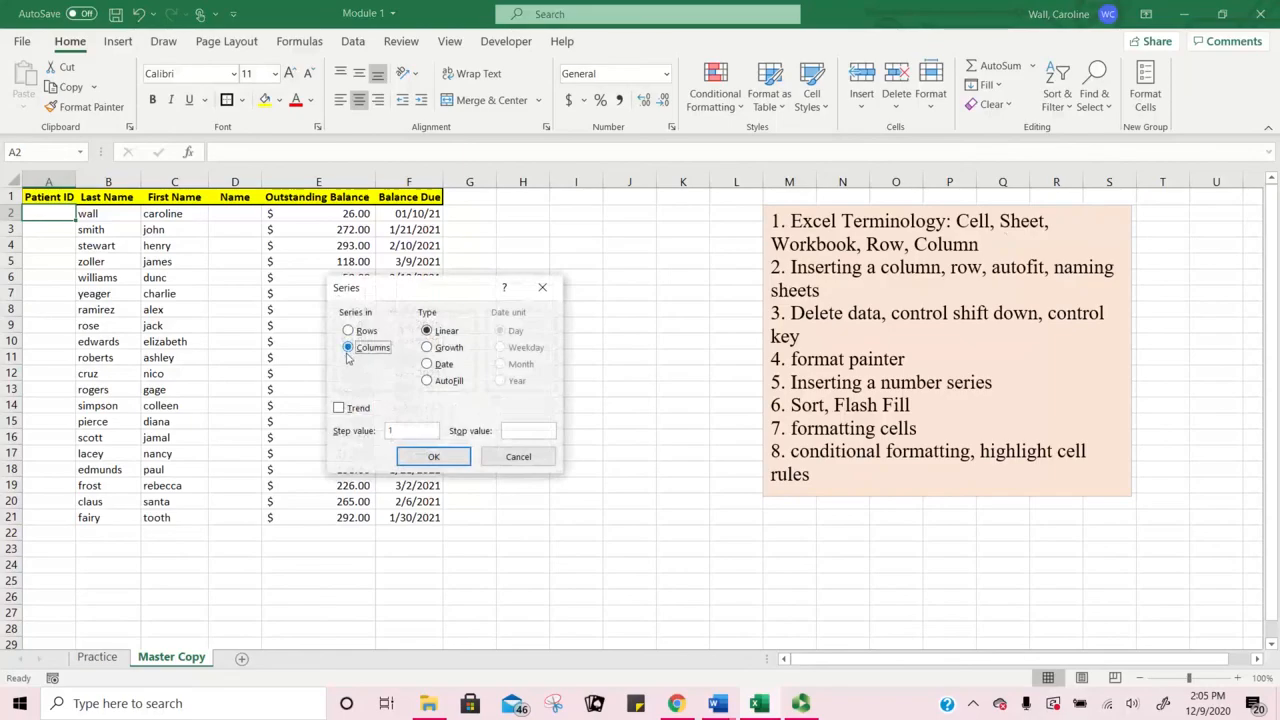
left_click(523, 432)
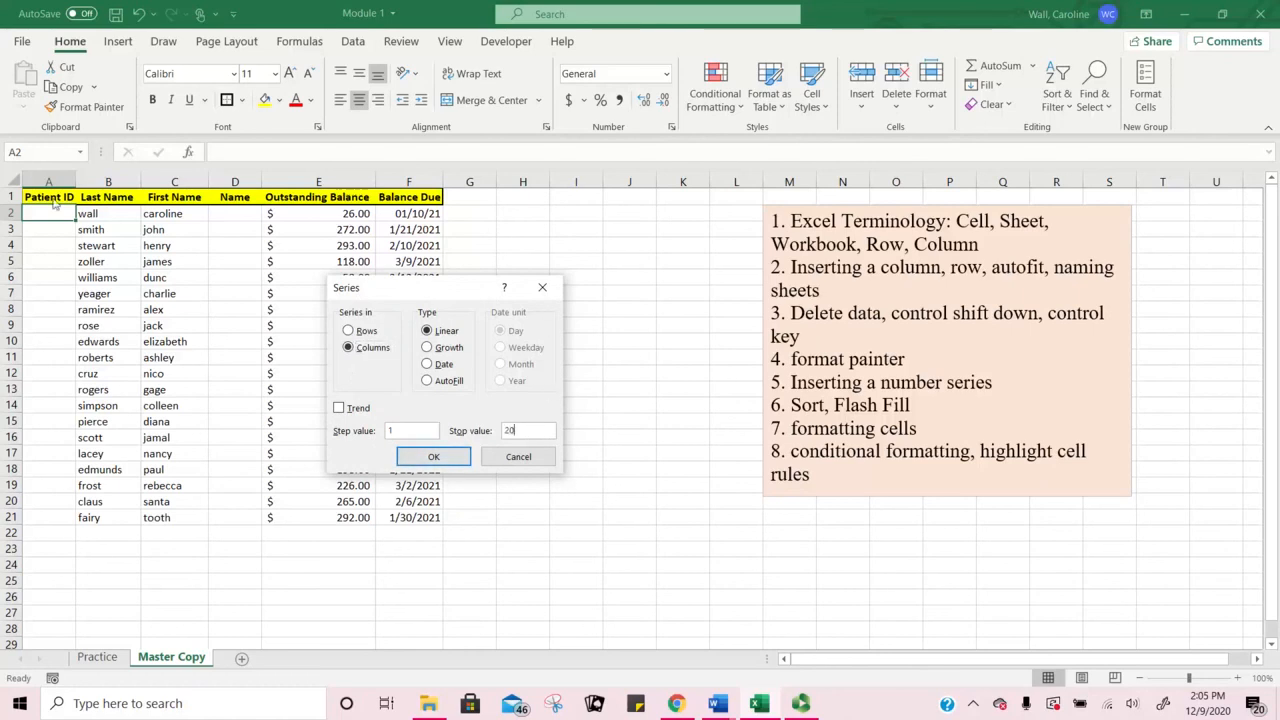
left_click(518, 457)
Step: Apply a Fill Series to A2:A21 with stop value 20
left_click_drag(49, 212, 63, 520)
left_click(1057, 95)
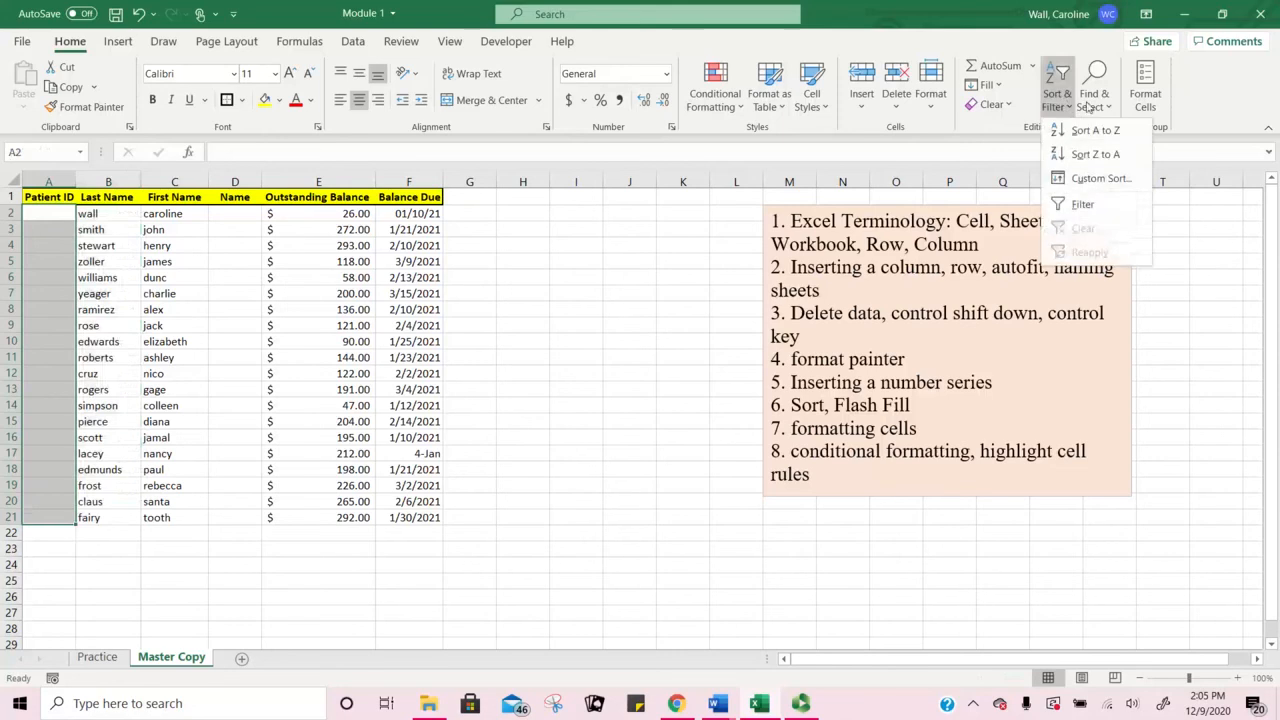
left_click(990, 86)
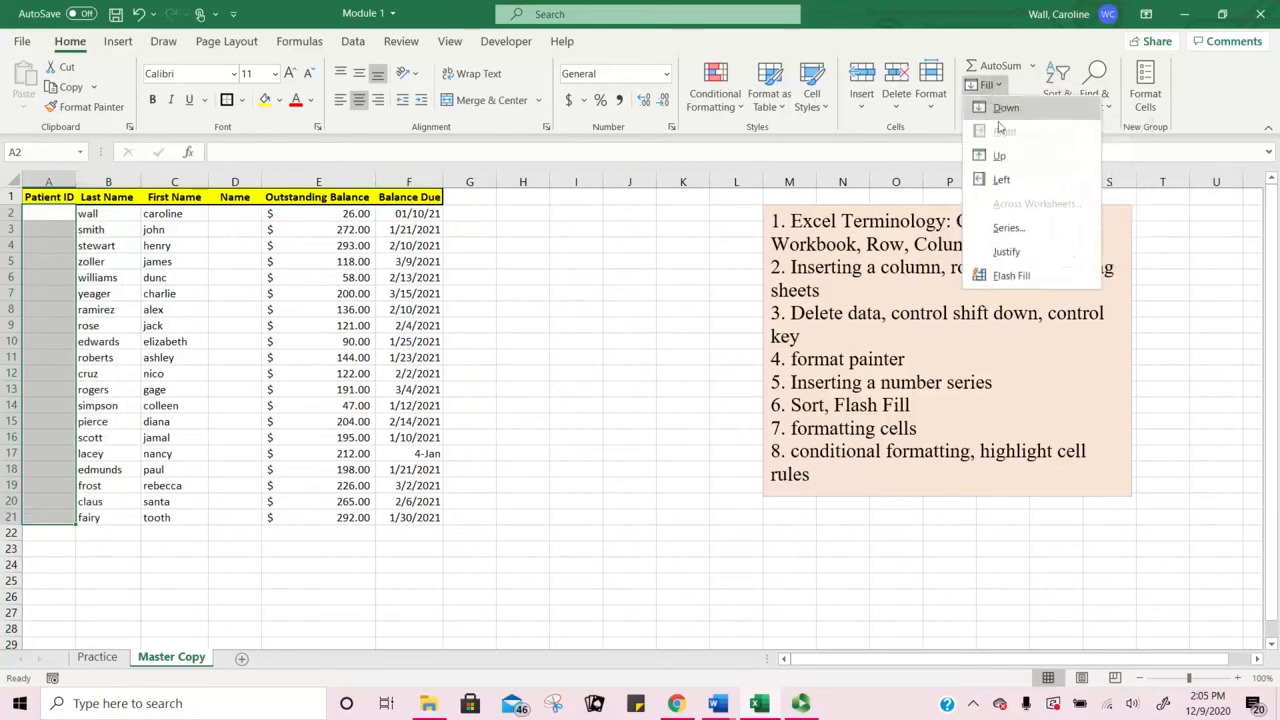
left_click(1010, 229)
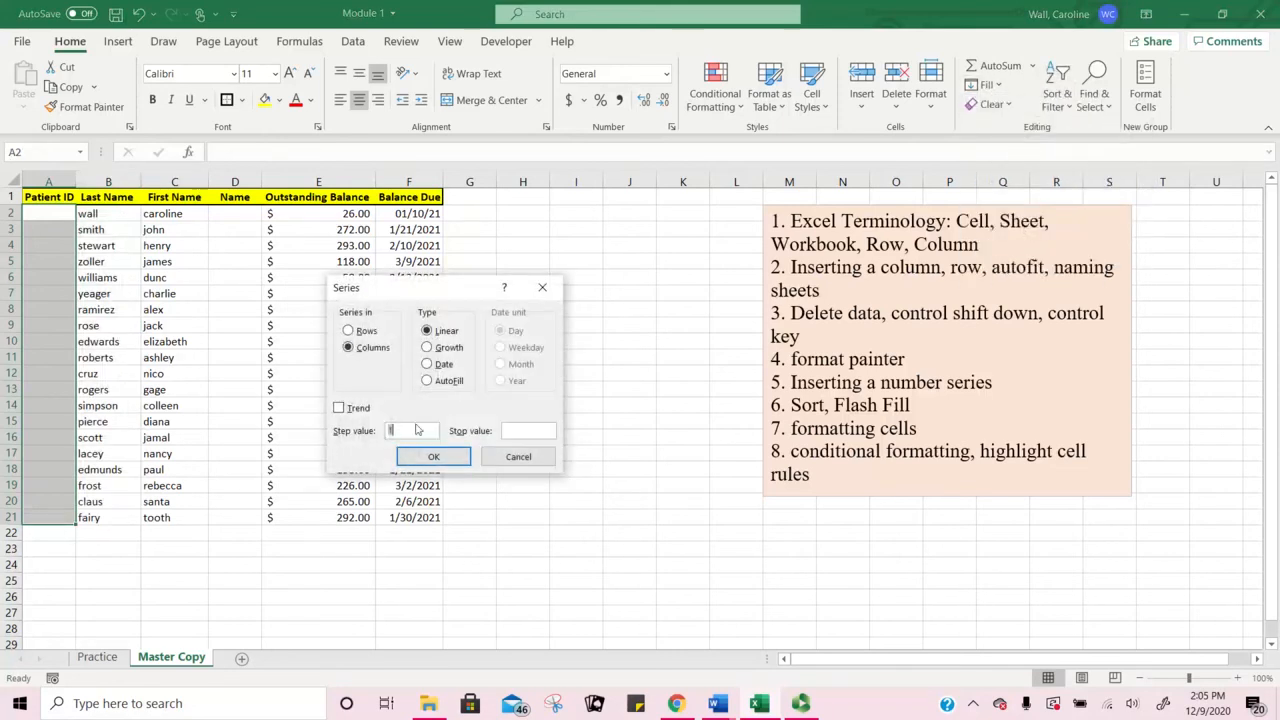
left_click(508, 428)
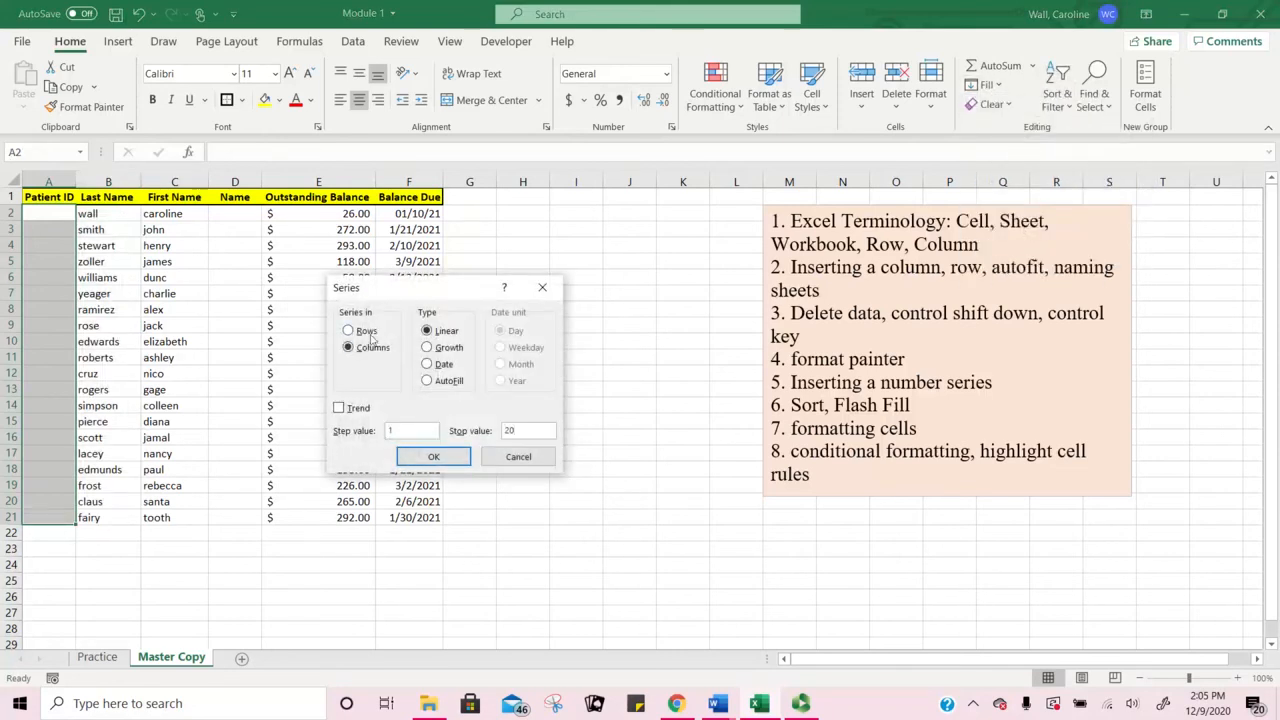
left_click(431, 459)
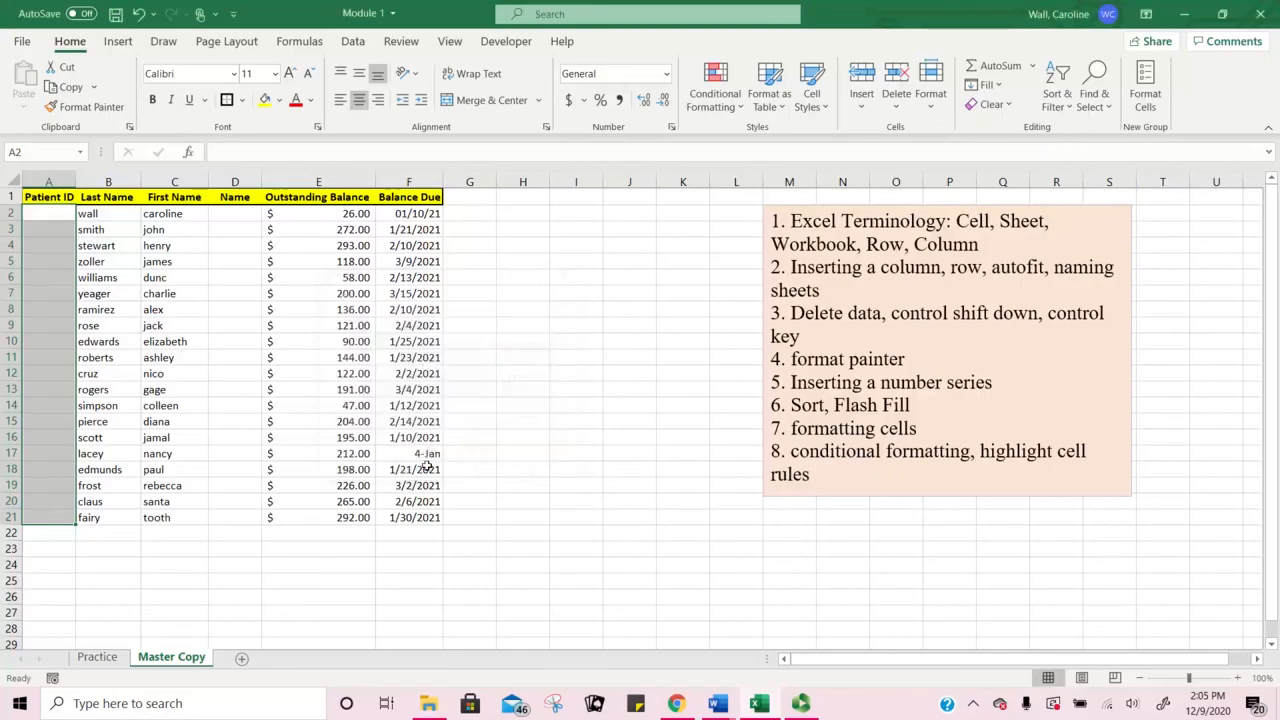
Step: Apply a Growth series with stop value 20 and Trend turned on
left_click(990, 86)
left_click(1040, 231)
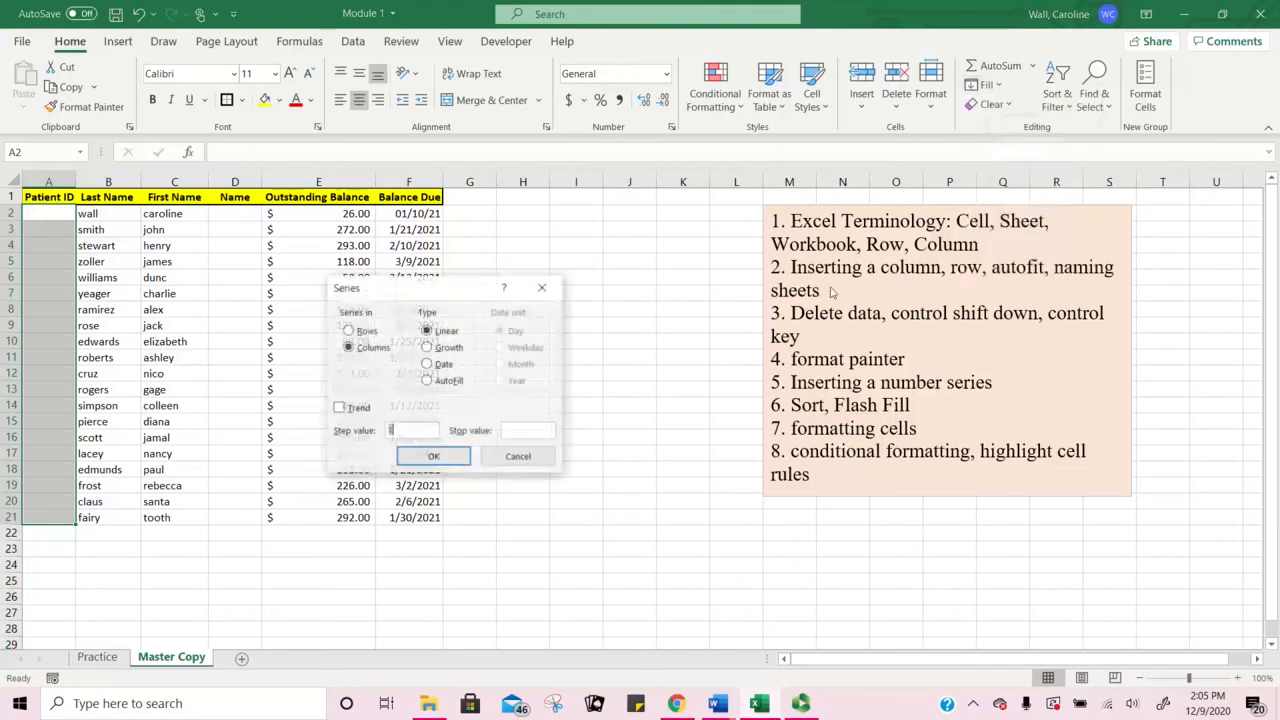
left_click(428, 347)
left_click(548, 437)
type("20")
left_click(338, 408)
left_click(432, 455)
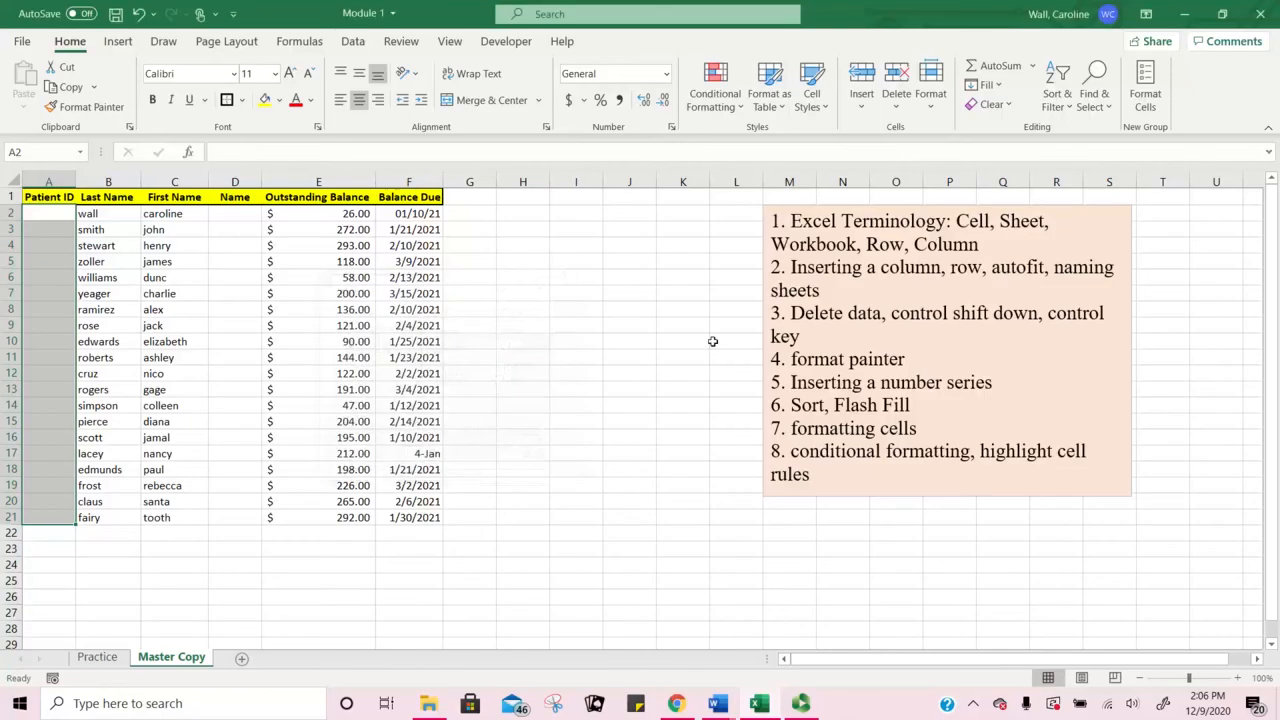
left_click(774, 289)
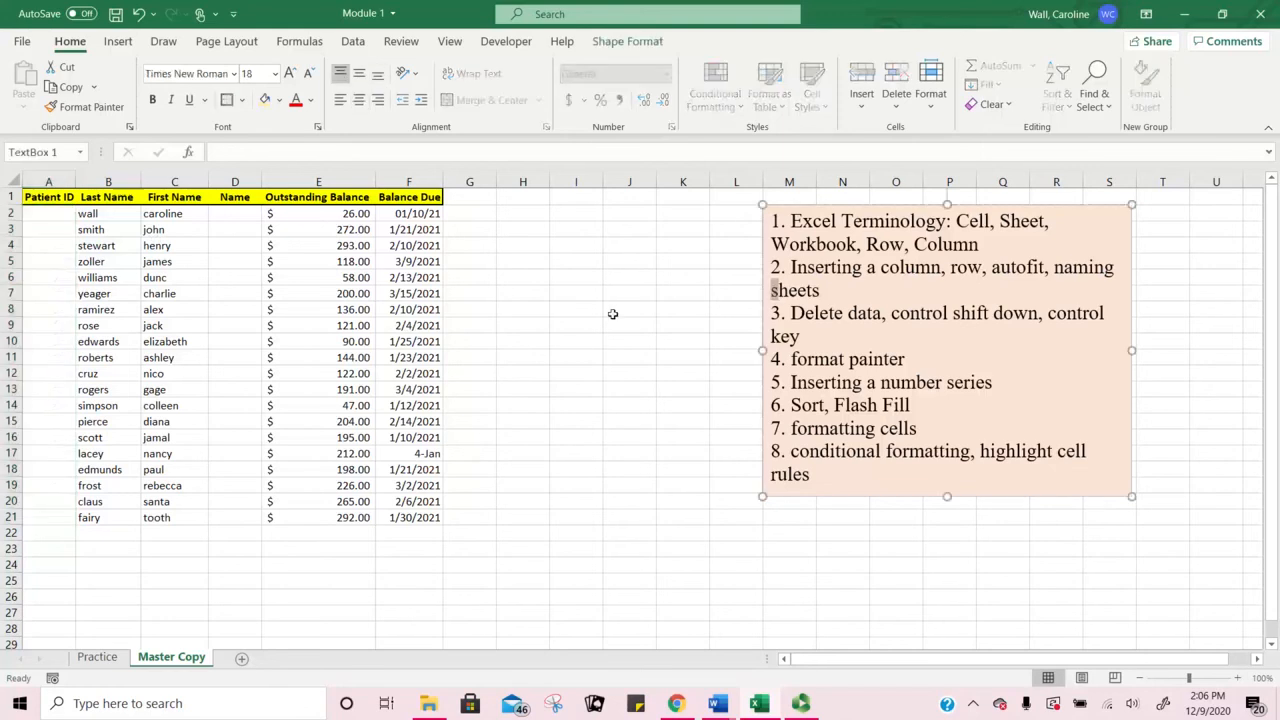
Step: Re-enter Patient IDs 1, 2 and 3 in A2:A4
left_click(612, 314)
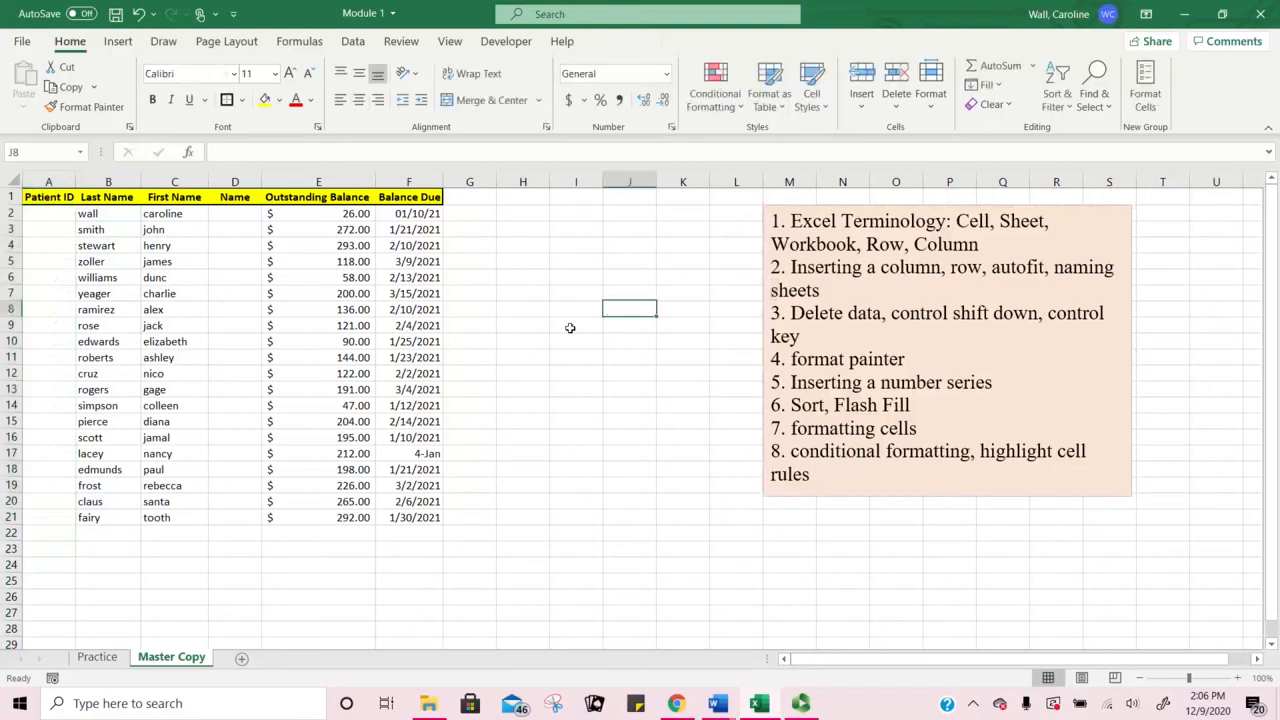
left_click(66, 215)
type("1")
key("Return")
type("2")
key("Return")
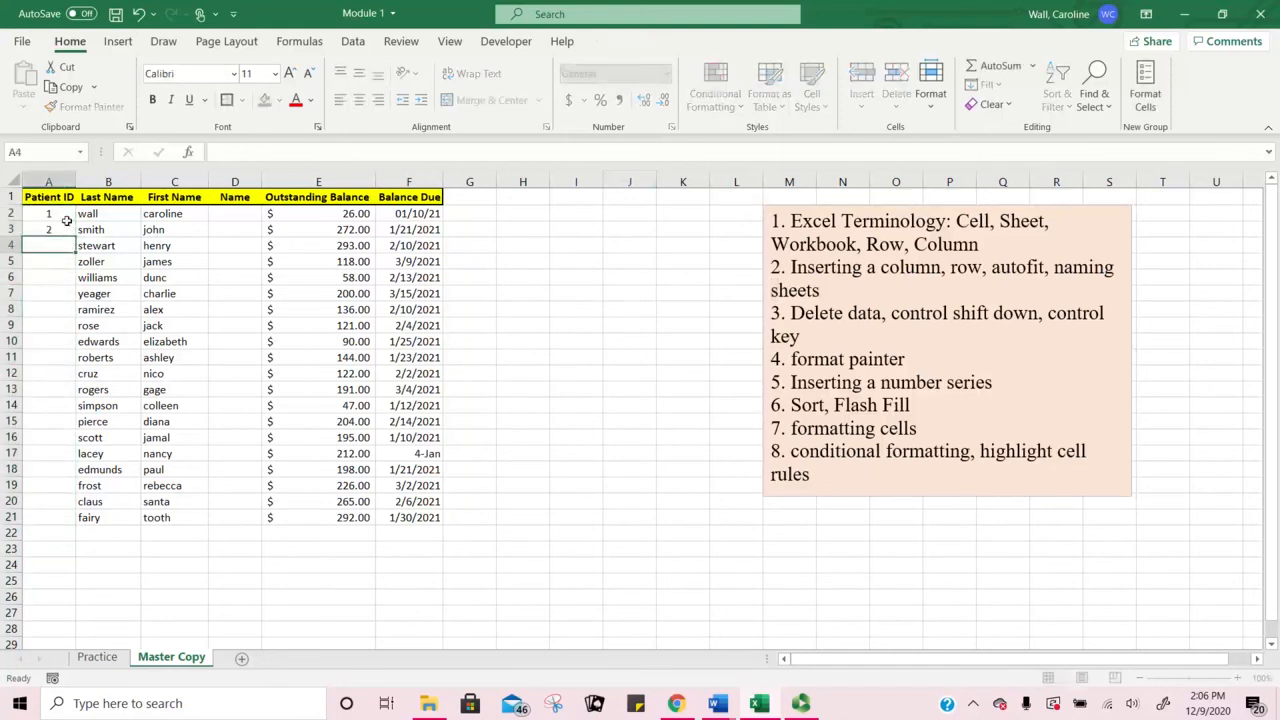
type("3")
key("Return")
Step: Auto-fill the Patient IDs 1 to 20 down column A to row 21
left_click_drag(70, 223, 66, 264)
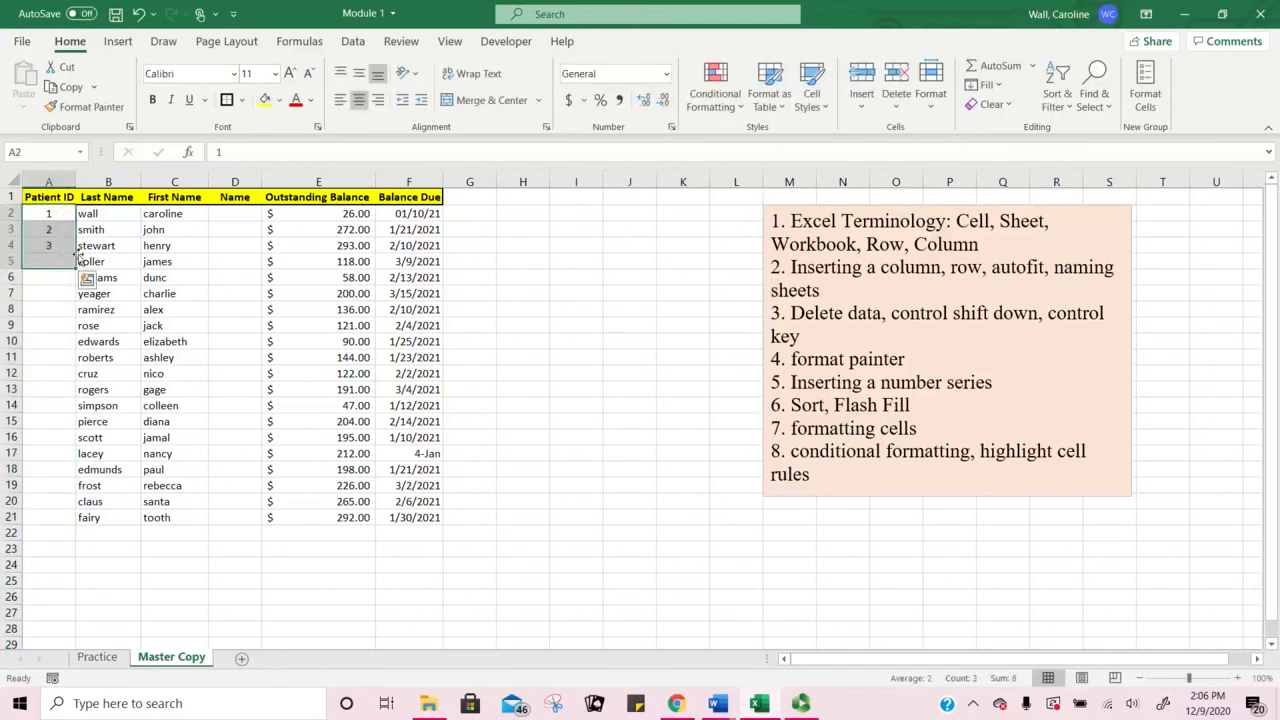
left_click_drag(66, 215, 66, 238)
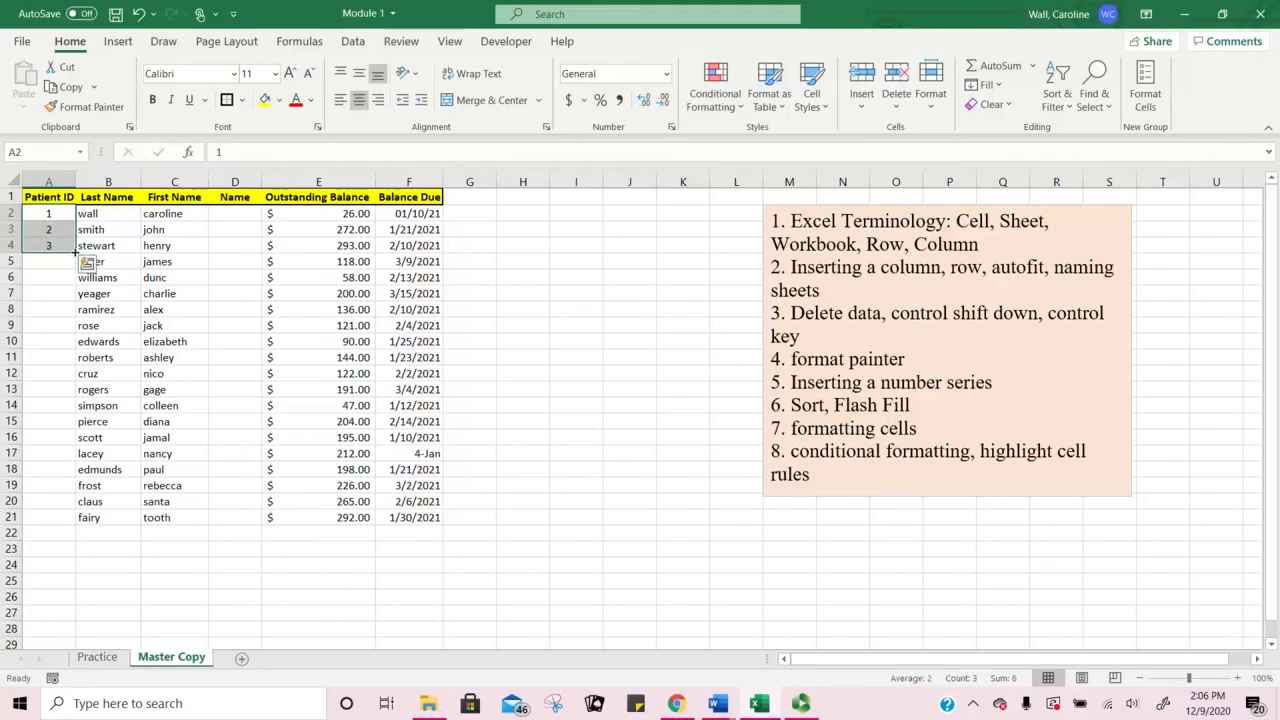
double_click(75, 238)
left_click(561, 290)
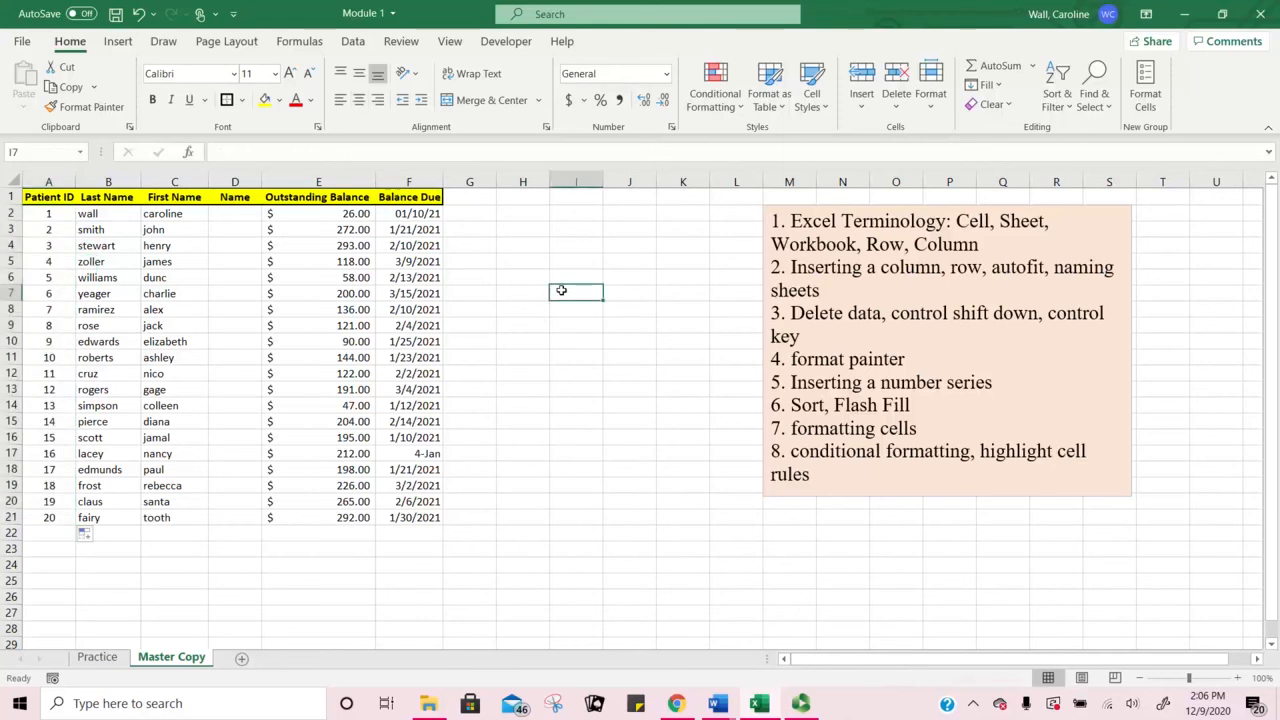
left_click(52, 214)
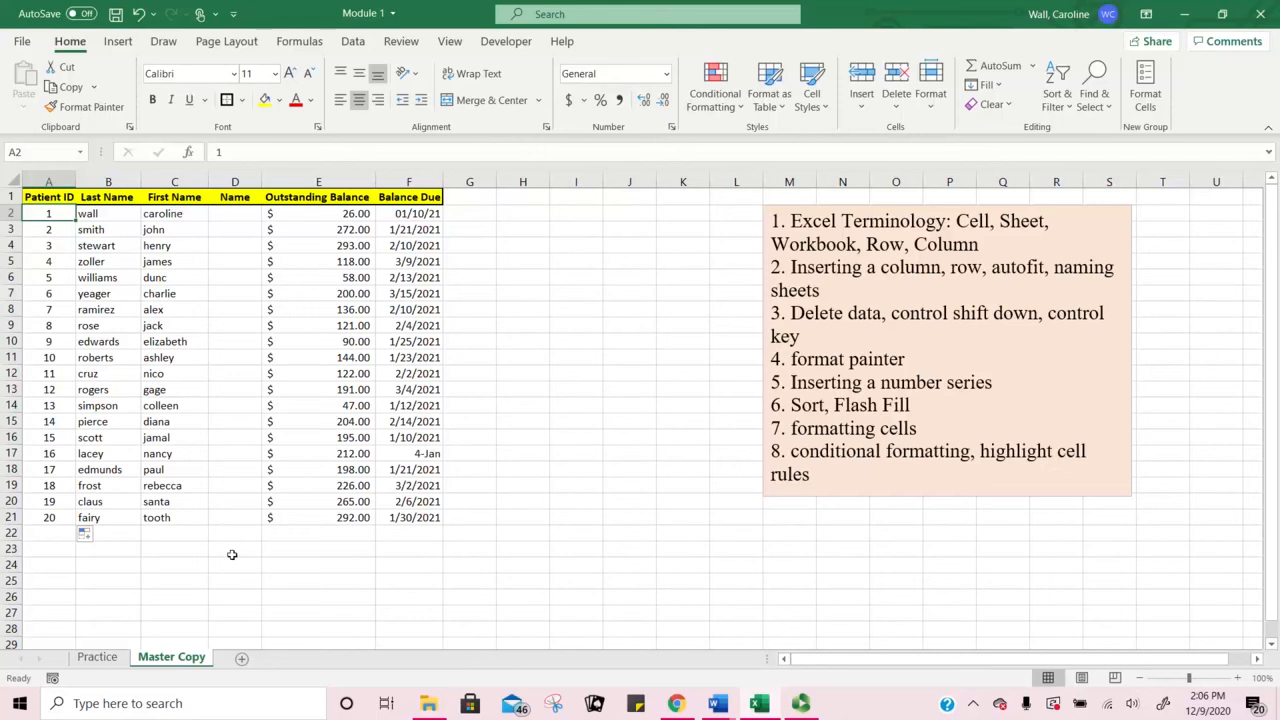
Step: Sort first names C2:C21 A to Z, expanding the sort to the whole patient table
left_click(170, 214)
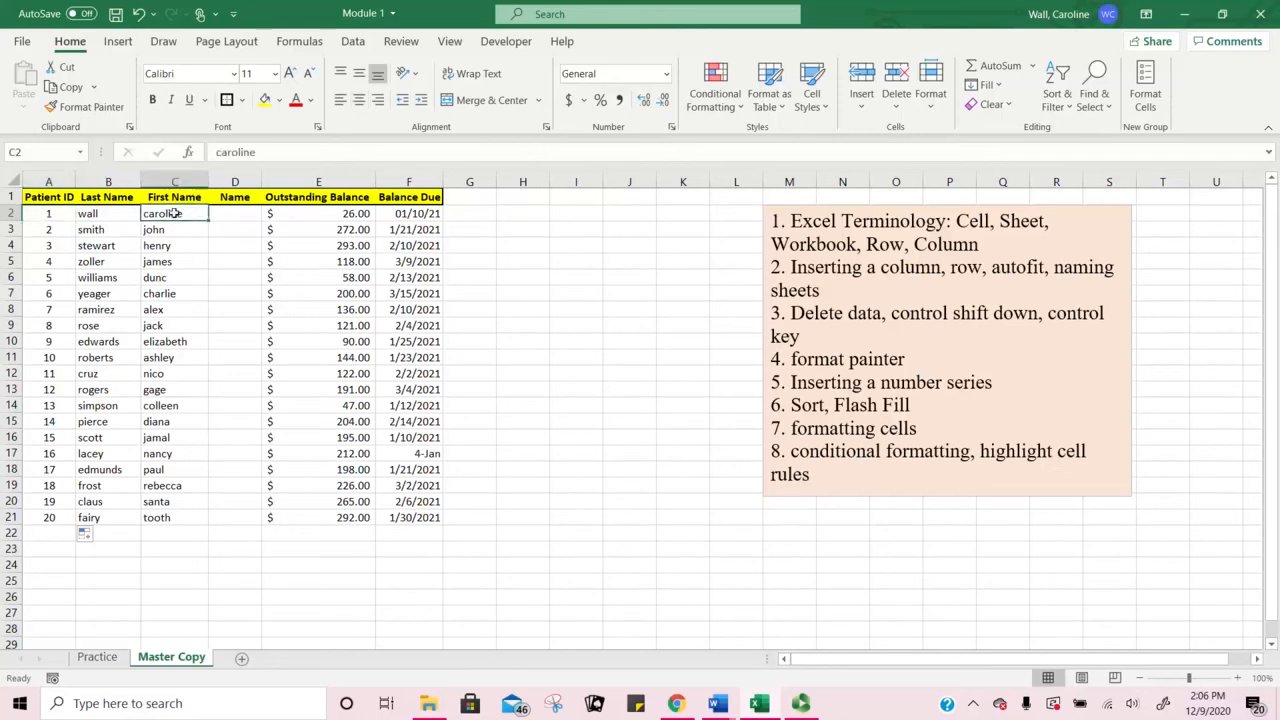
left_click_drag(176, 214, 172, 517)
left_click_drag(184, 215, 163, 503)
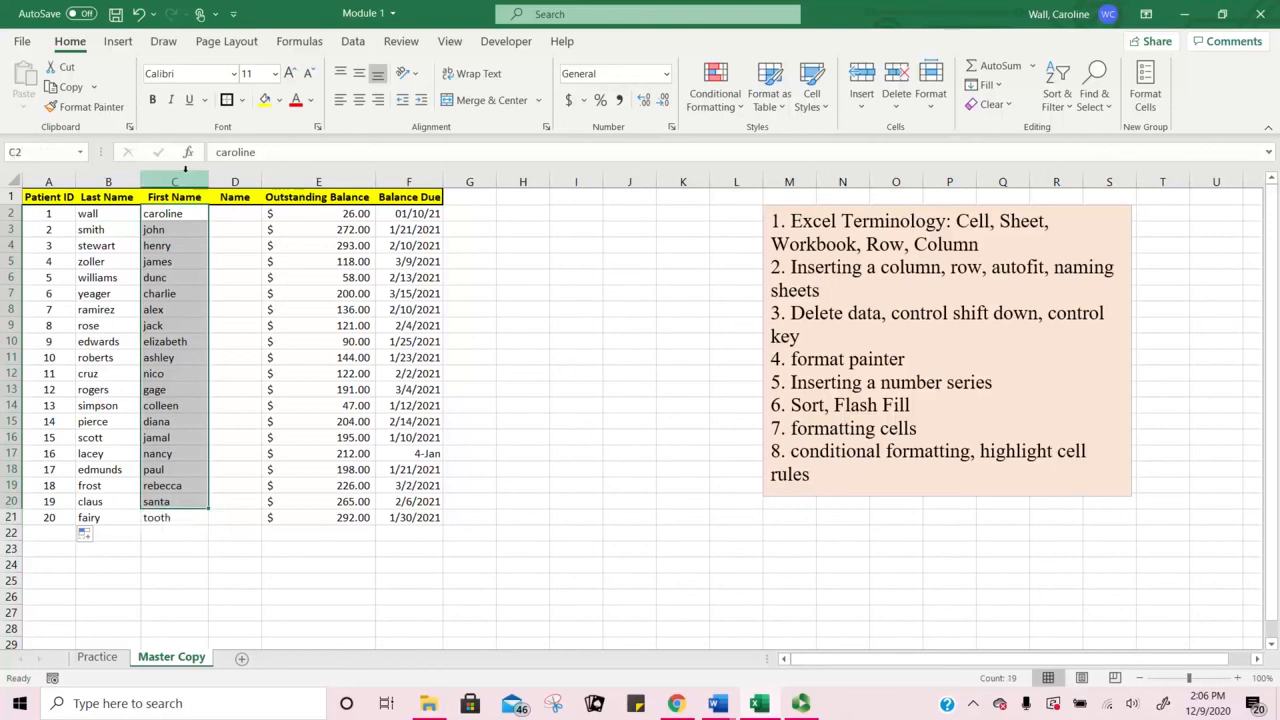
left_click_drag(178, 212, 181, 512)
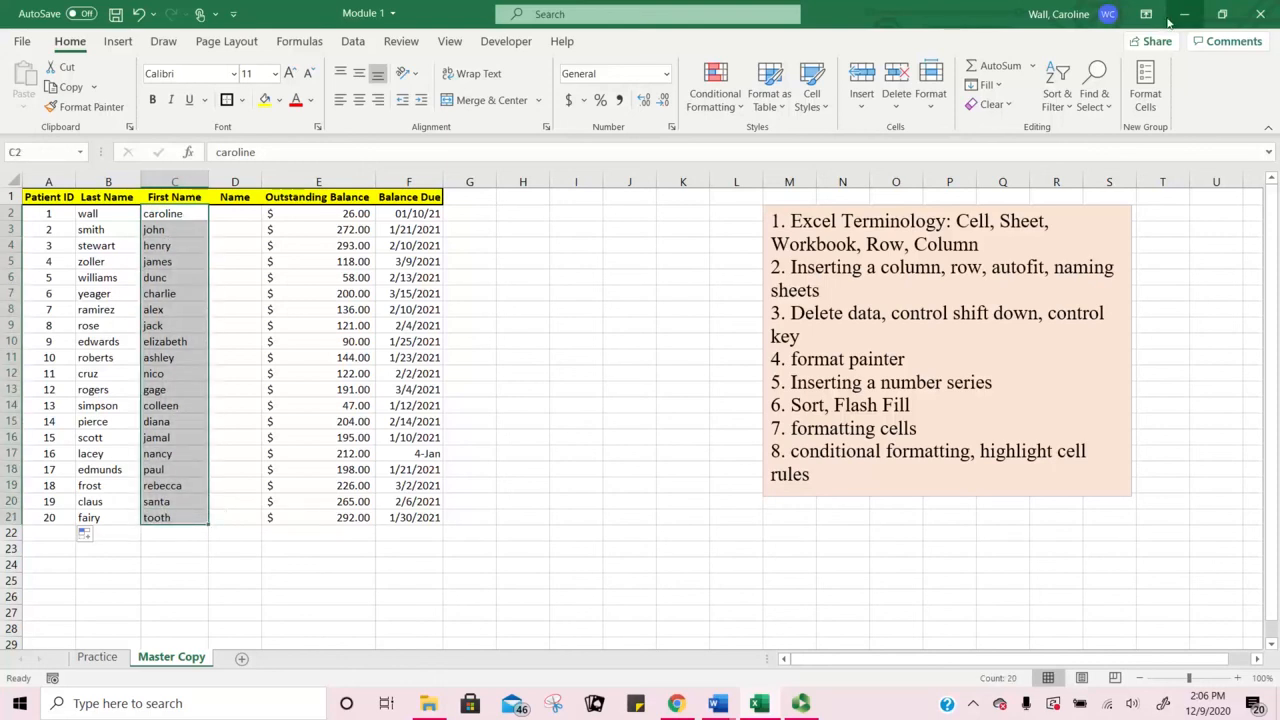
left_click(1055, 105)
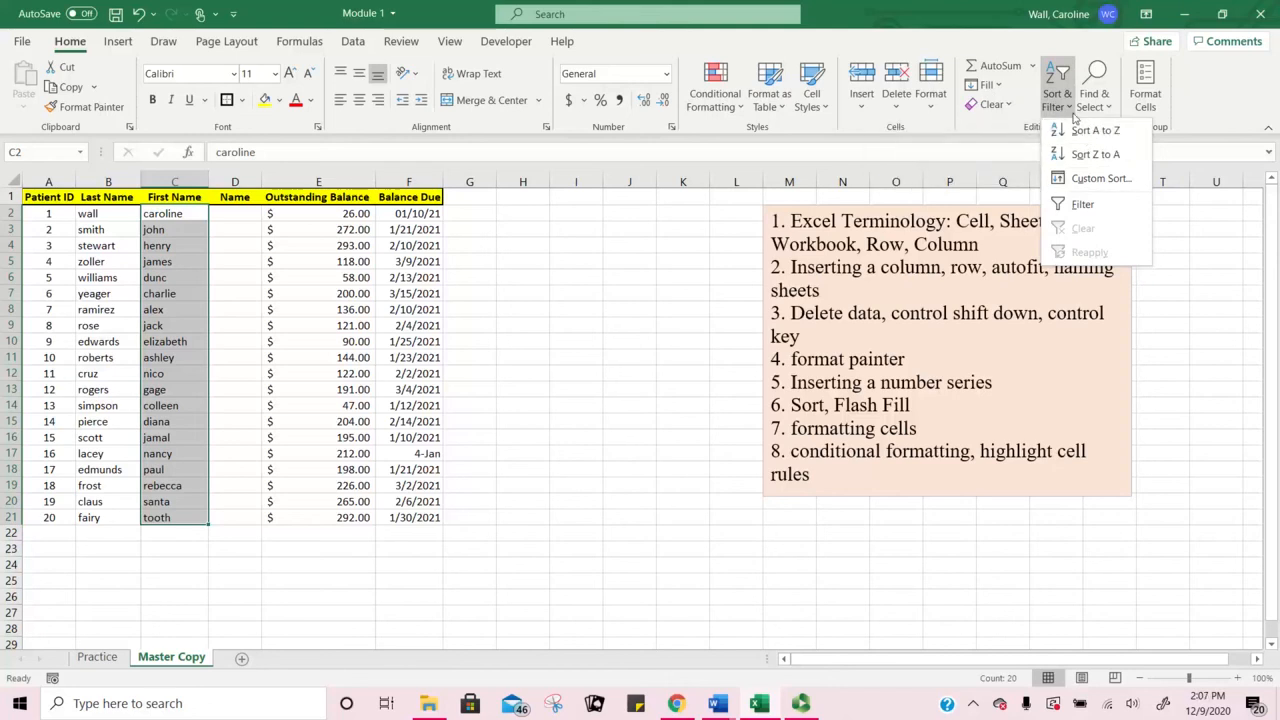
left_click(1090, 130)
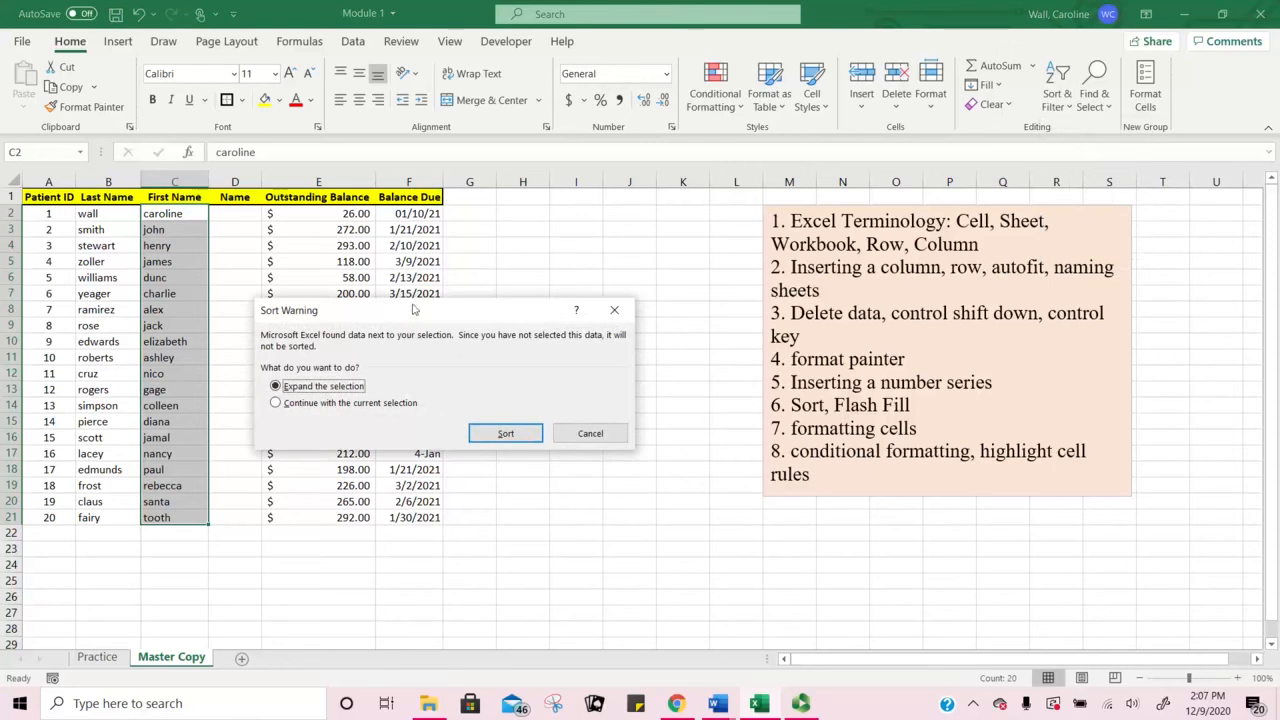
left_click_drag(413, 313, 608, 264)
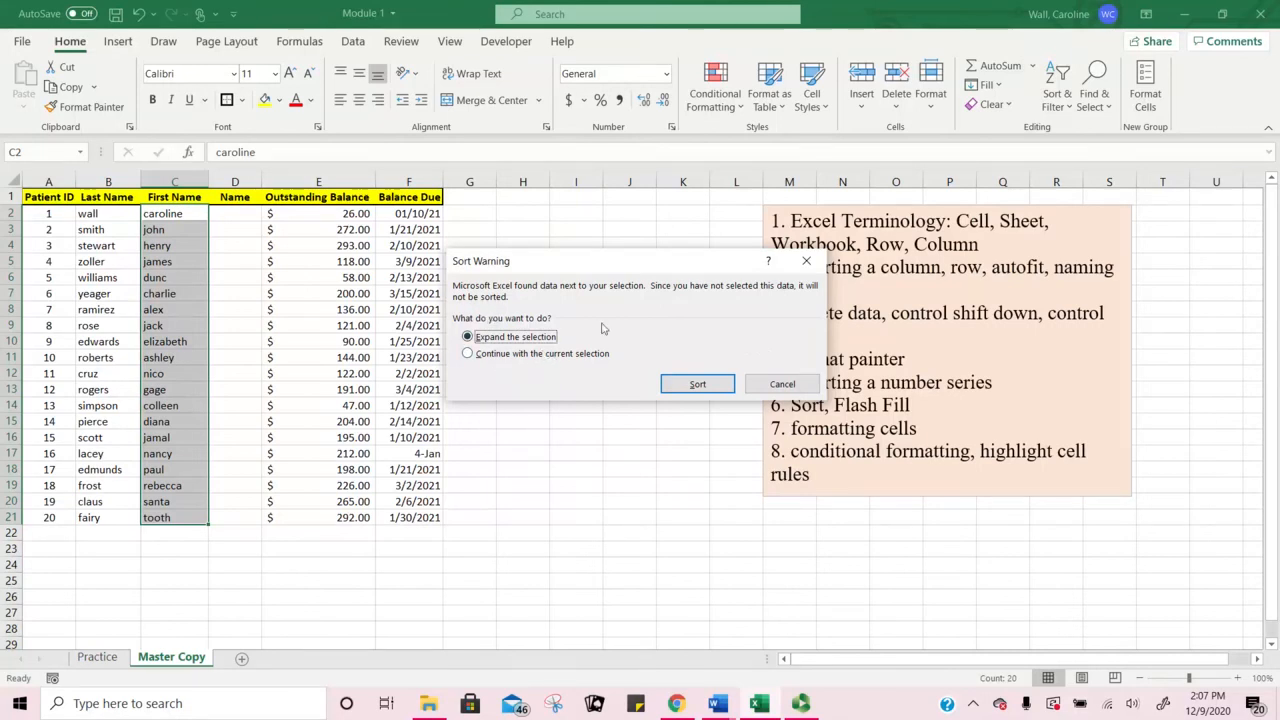
left_click(697, 384)
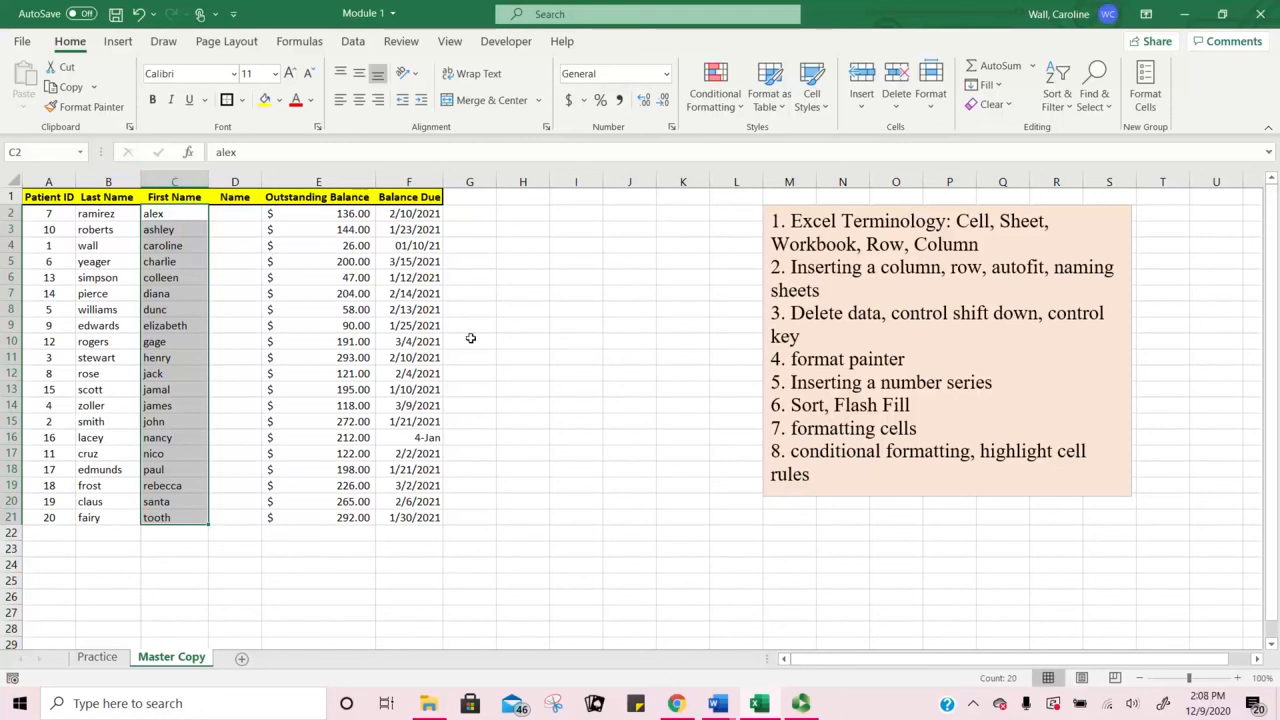
left_click(247, 213)
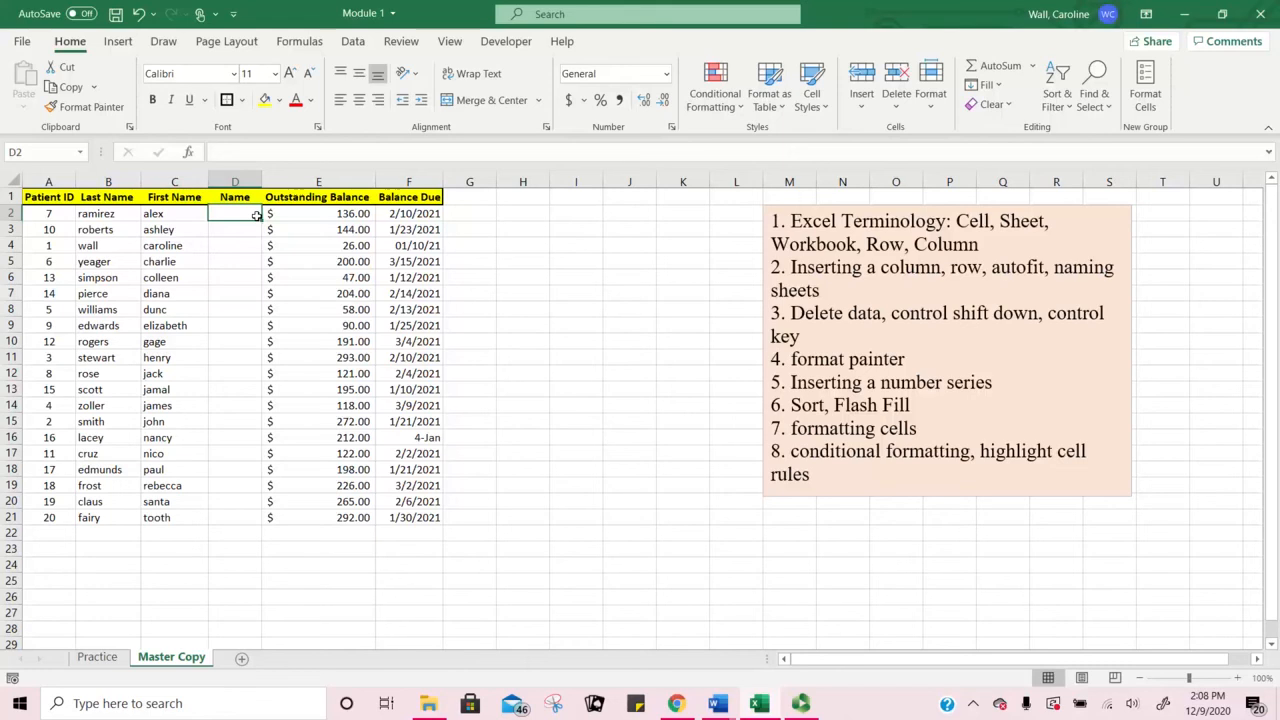
Step: Type the first two patients' full names in D2 and D3, widening column D
type("Ale")
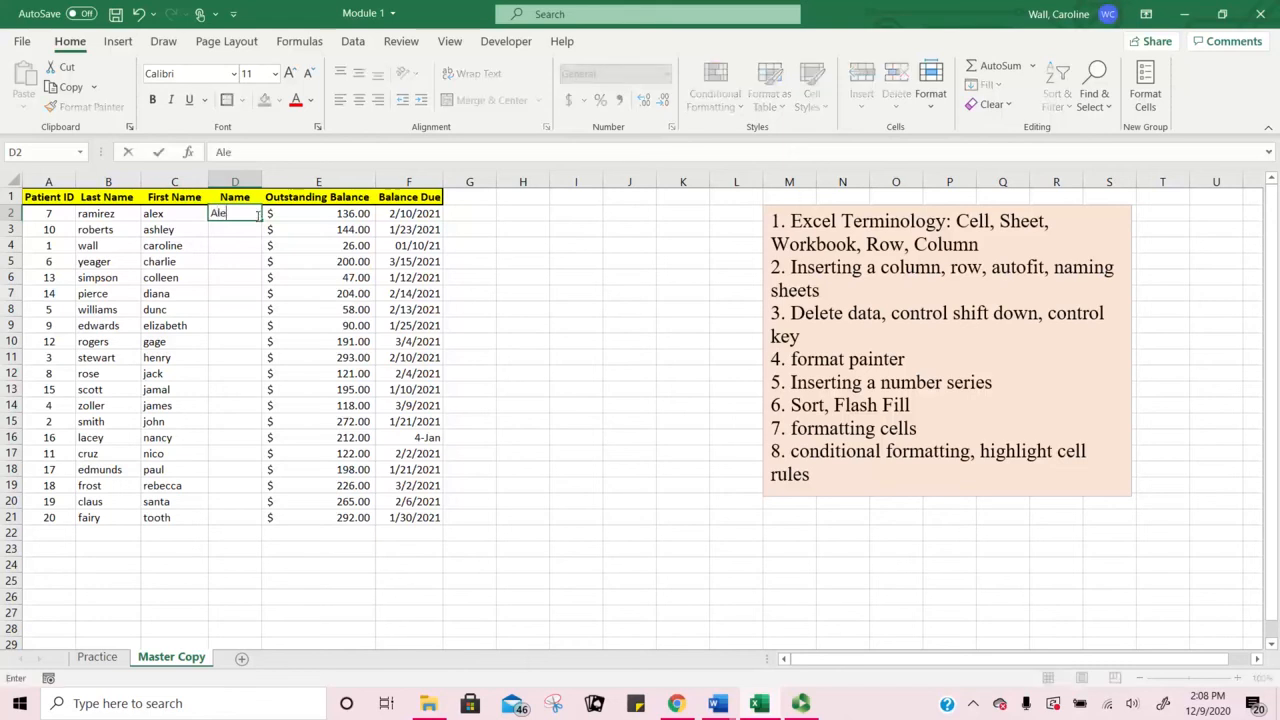
type("x Ramirez")
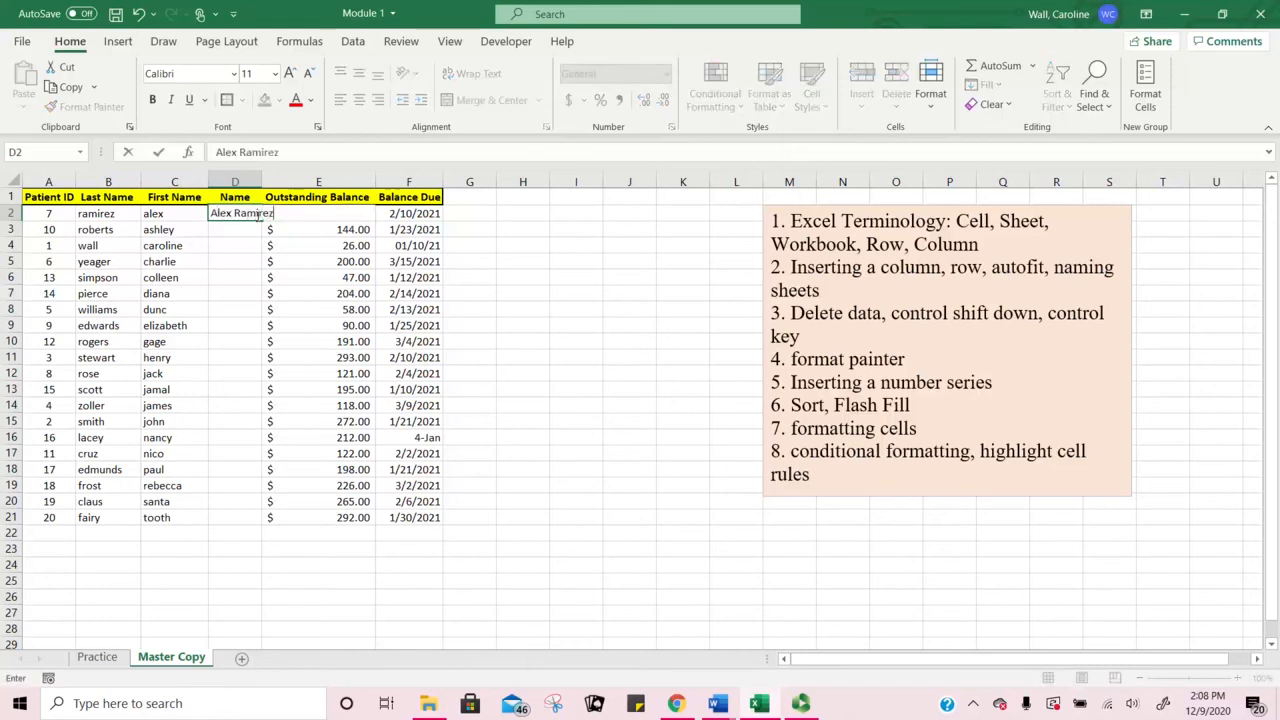
key("Return")
left_click_drag(262, 181, 281, 181)
left_click(252, 214)
left_click(251, 229)
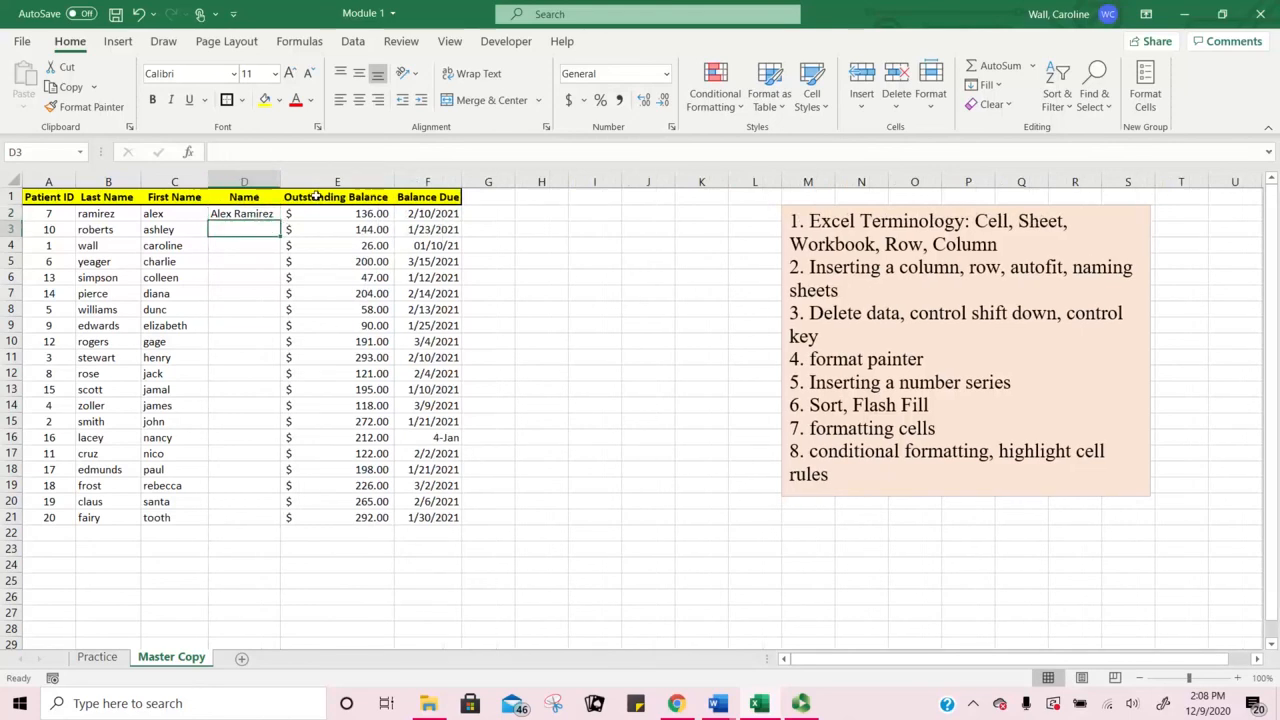
type("As")
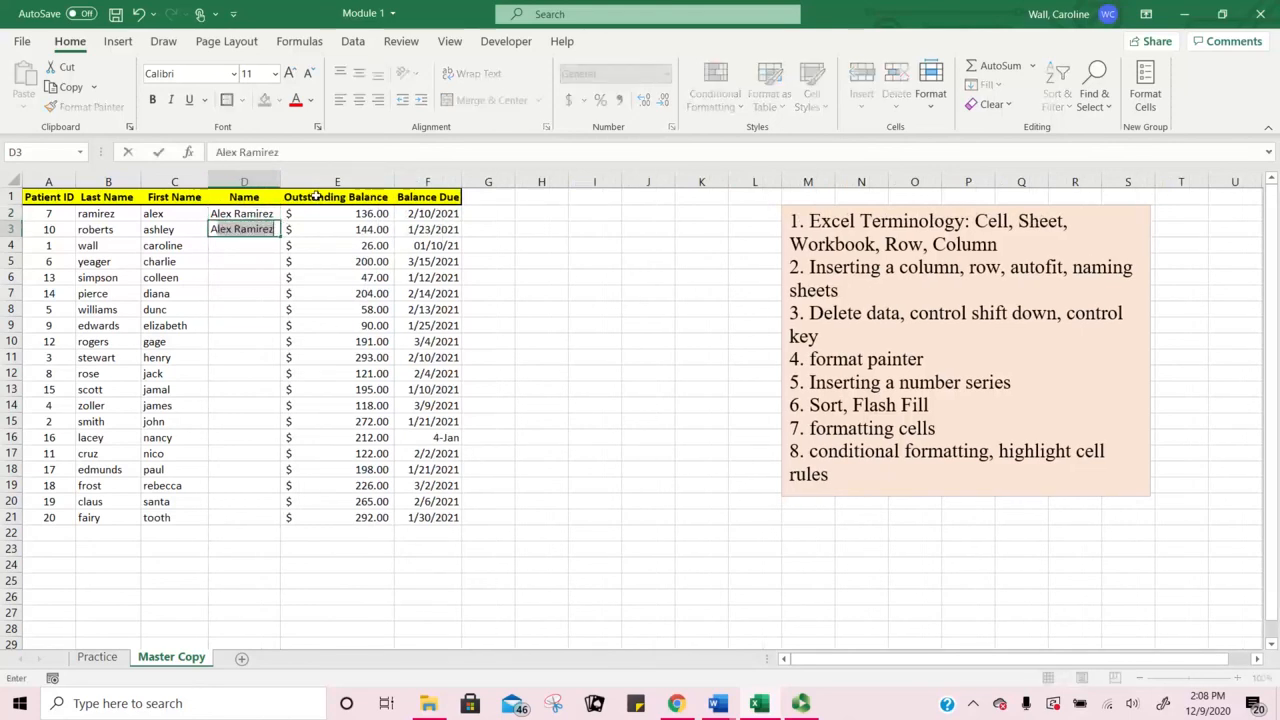
type("hley Roberts")
key("Return")
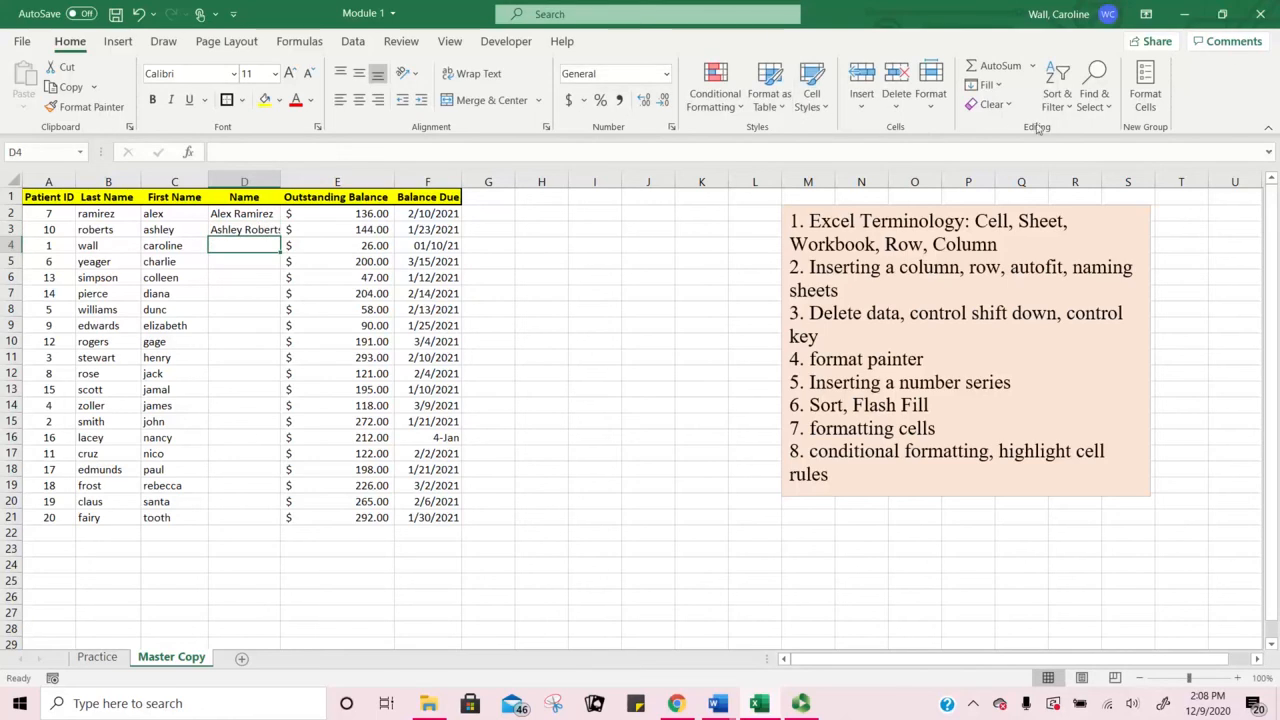
Step: Flash Fill the remaining full names and widen column D to show them
left_click(1057, 102)
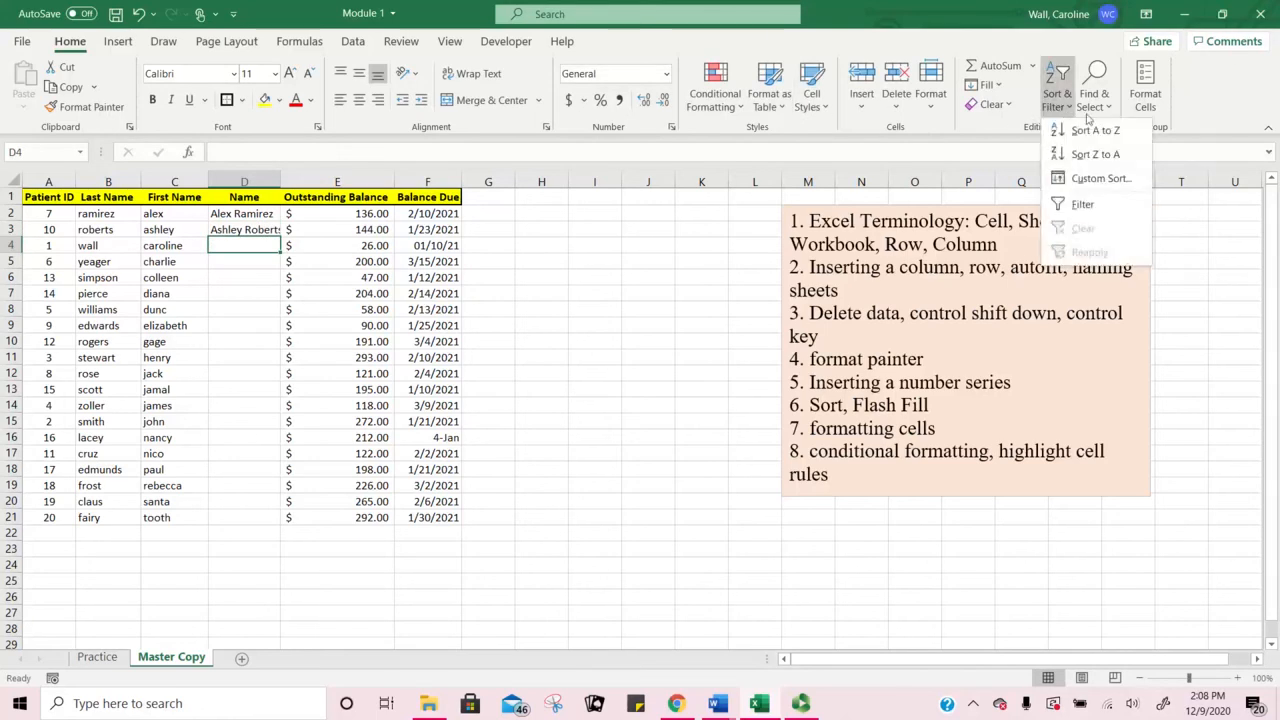
left_click(998, 84)
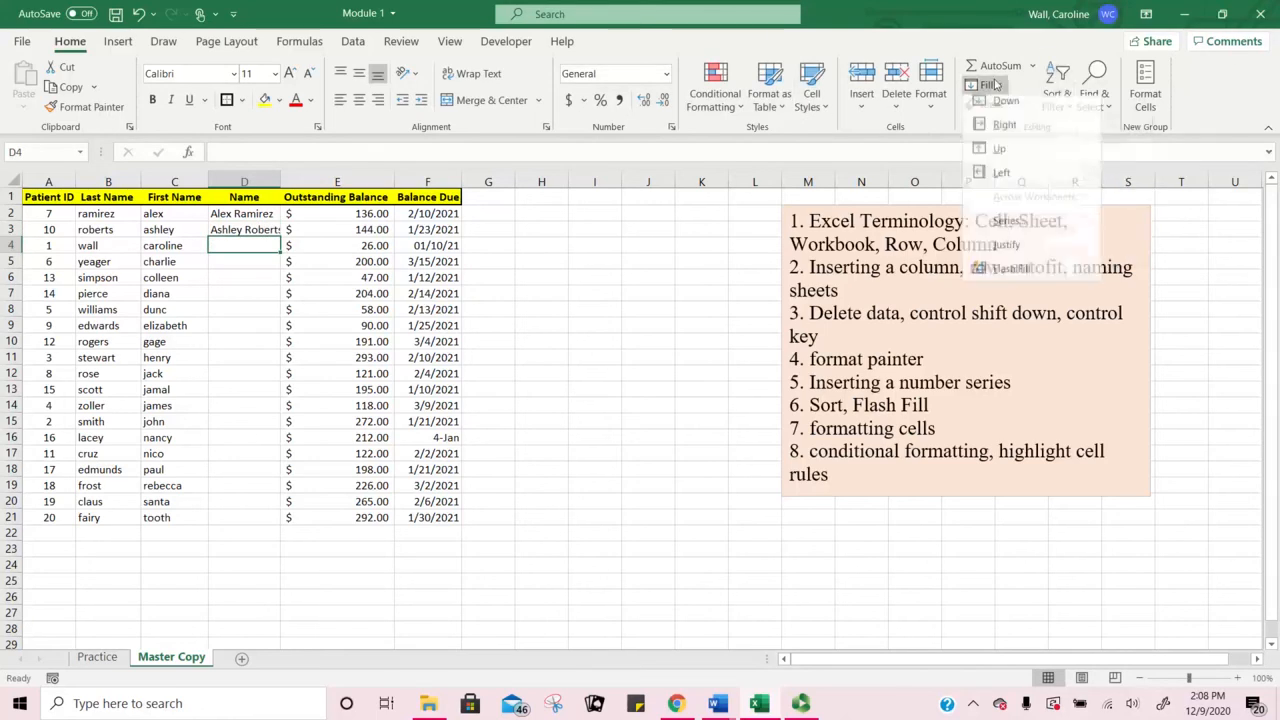
left_click(1010, 272)
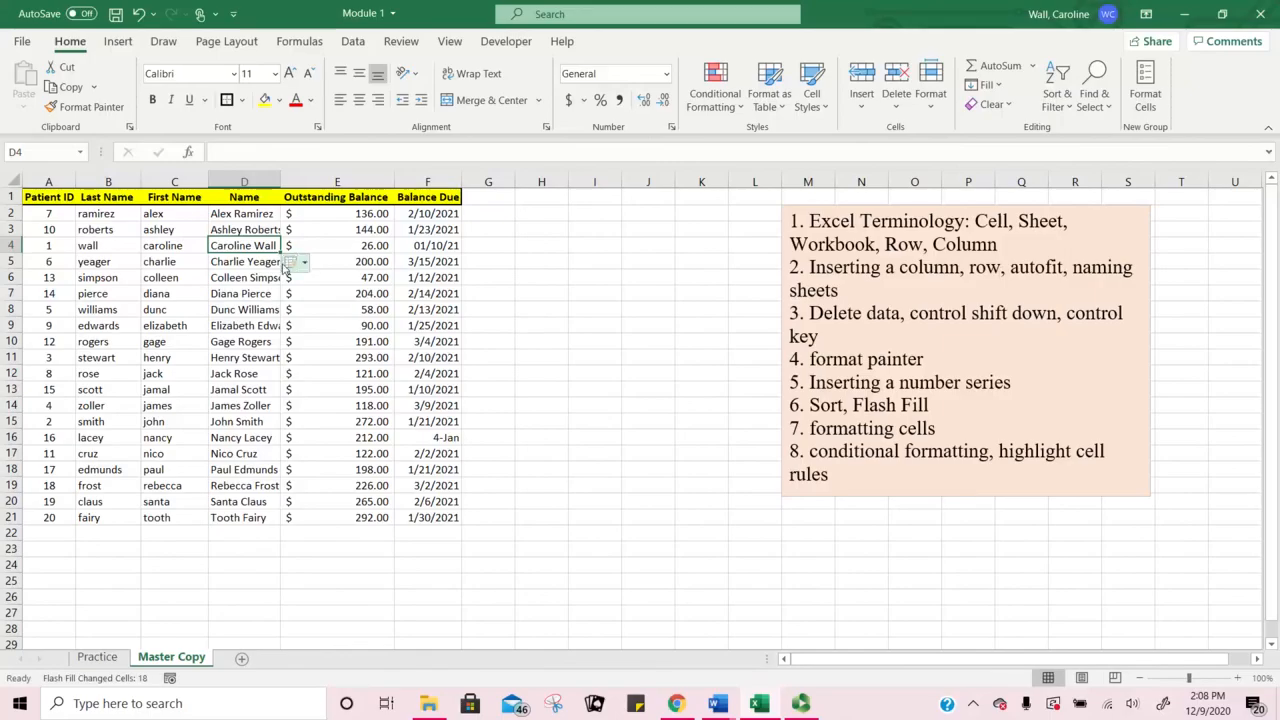
left_click_drag(281, 183, 292, 184)
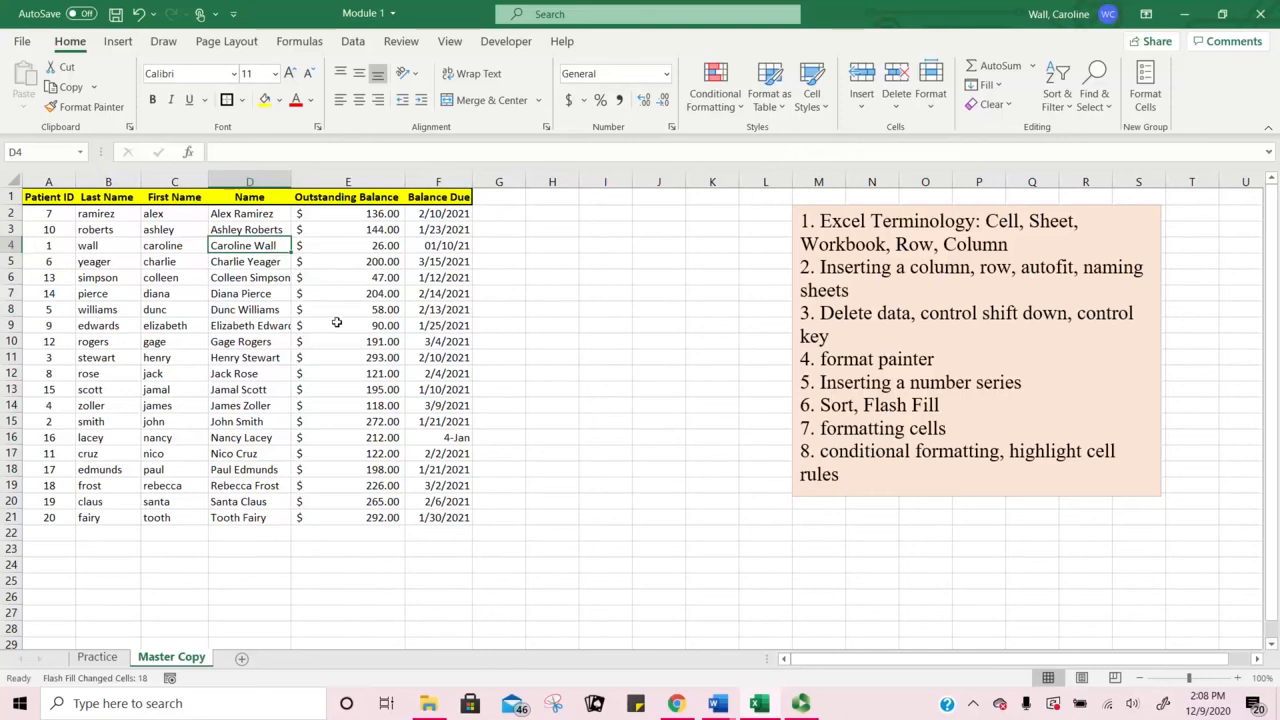
left_click(162, 246)
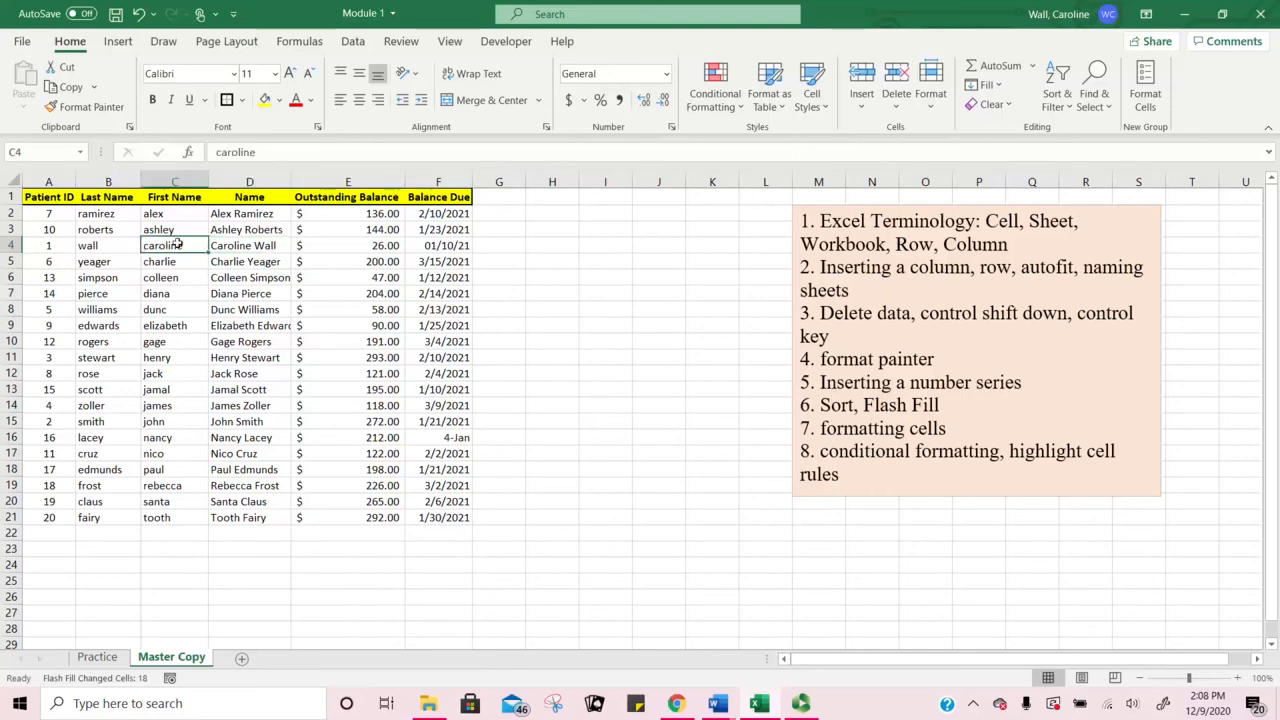
left_click(225, 214)
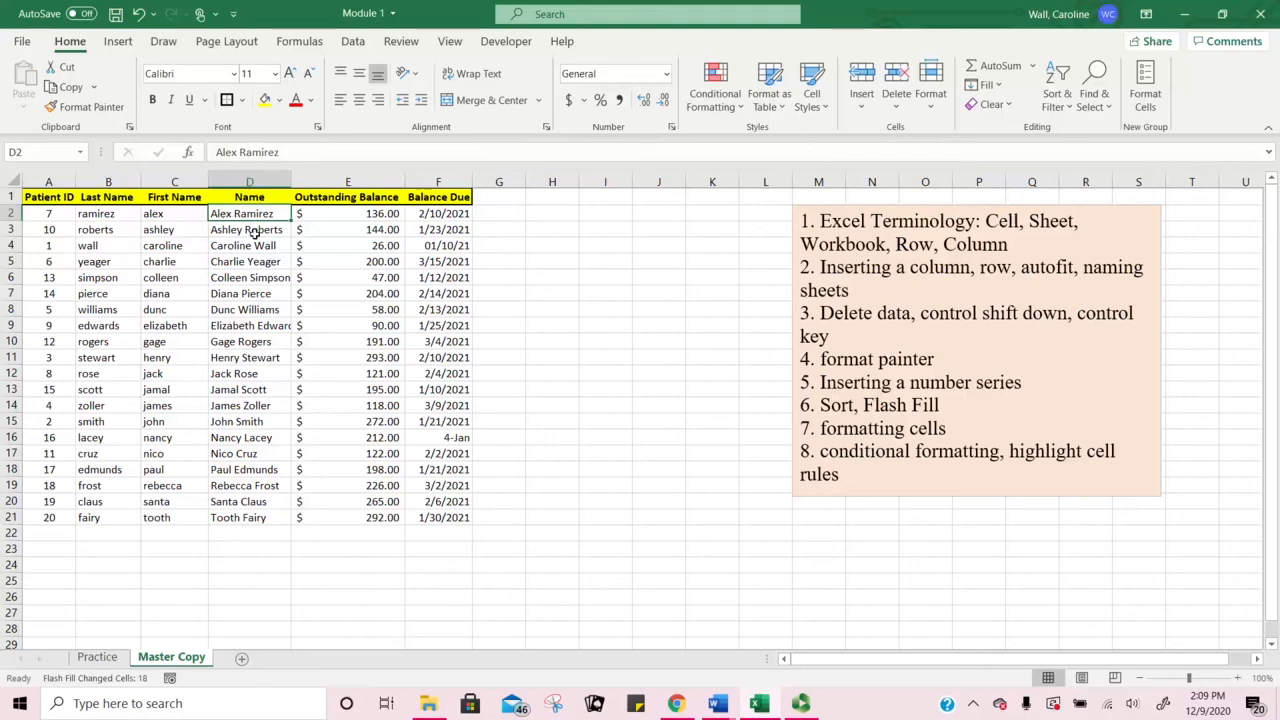
Step: Undo five times to remove the flash-filled and typed names from column D
left_click(140, 14)
left_click(140, 14)
left_click(140, 14)
left_click(140, 14)
left_click(140, 14)
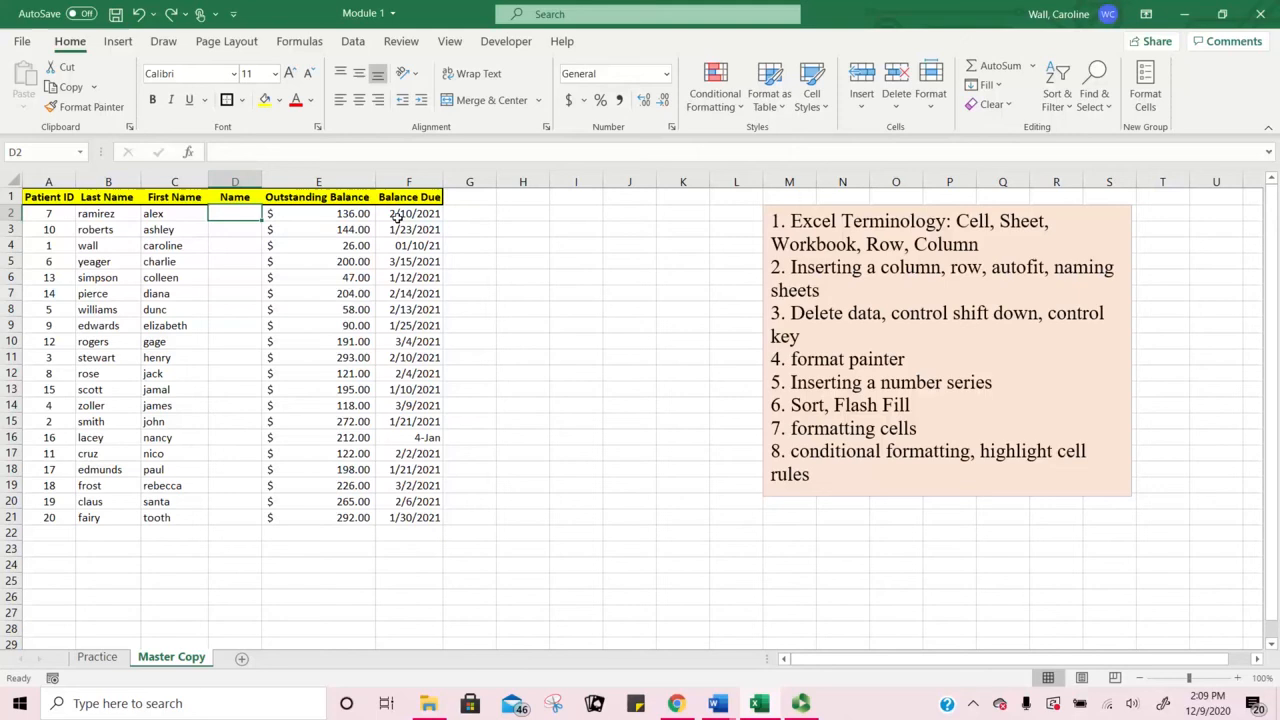
Step: Retype the first patient's full name in D2, then accept the suggested full names from D3
type("Alex")
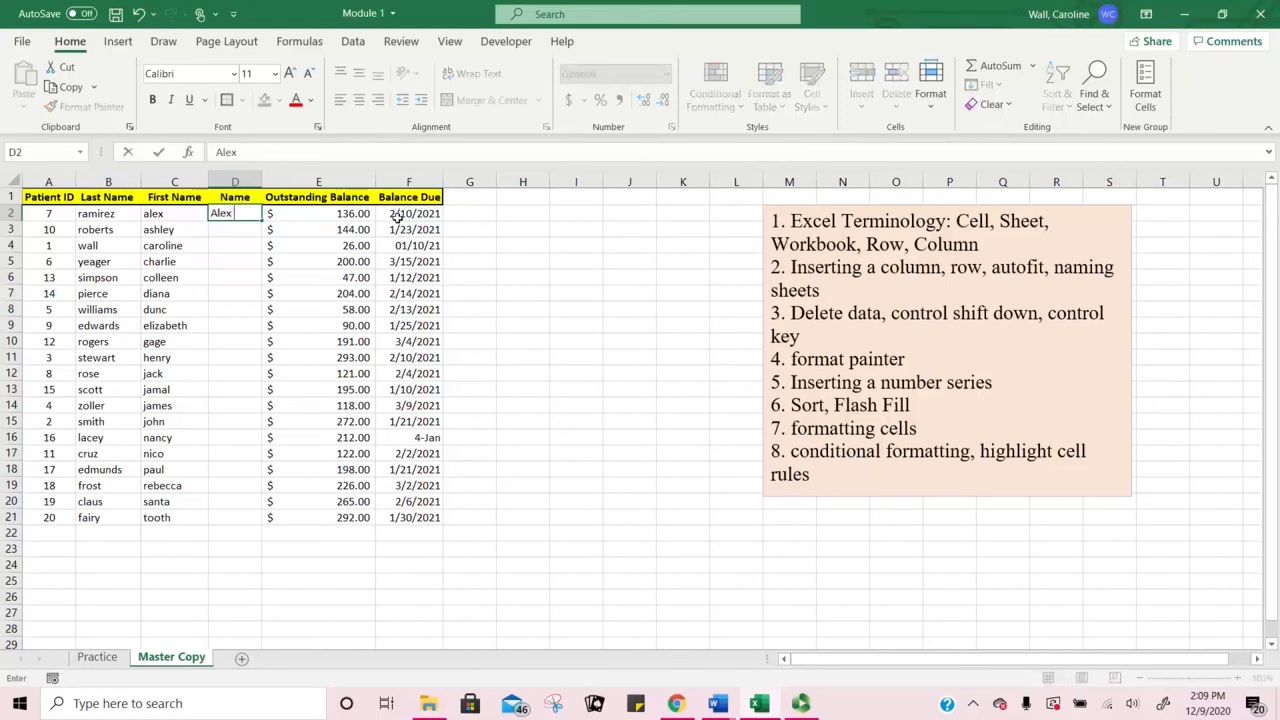
type(" Ramirez")
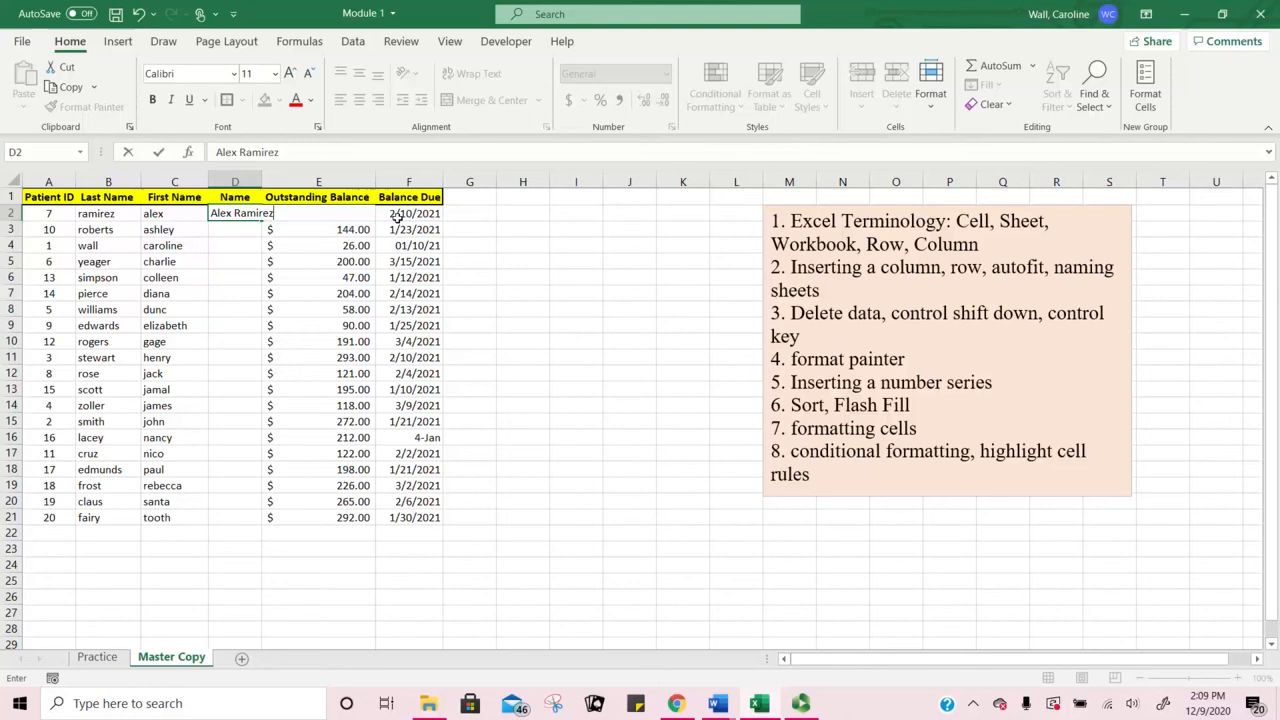
key("Return")
type("Ashley Roberts")
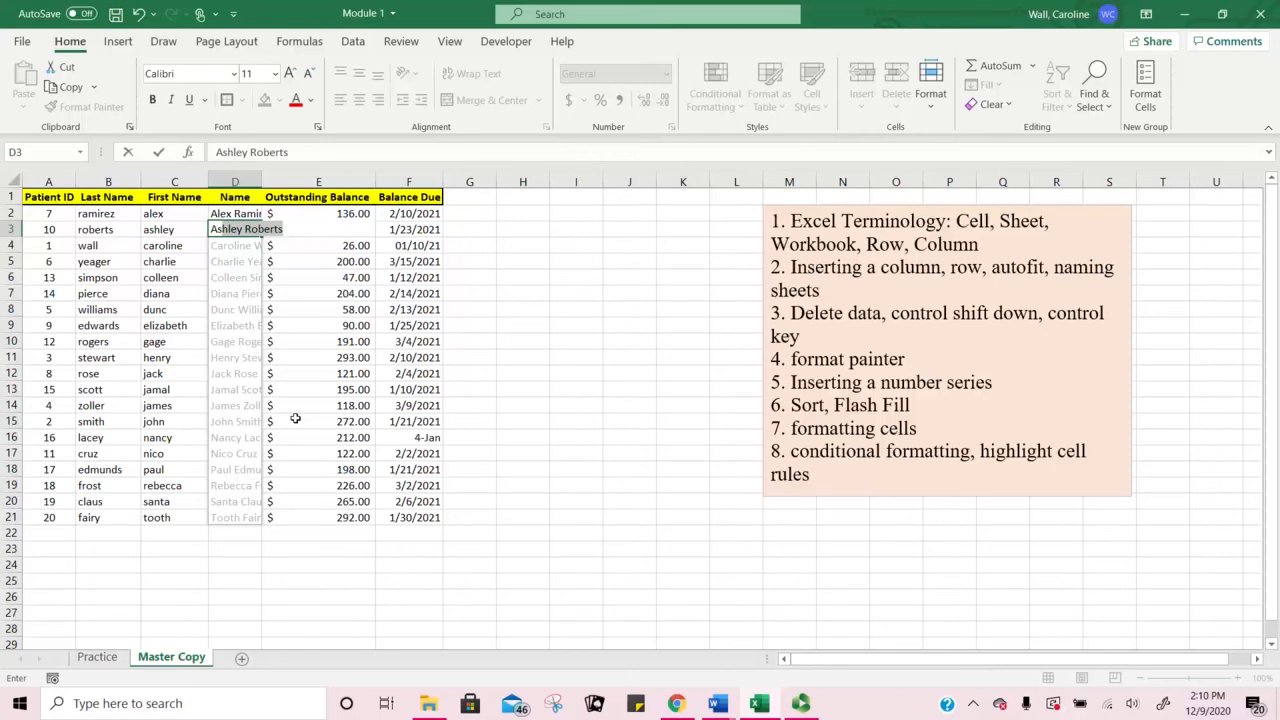
key("Return")
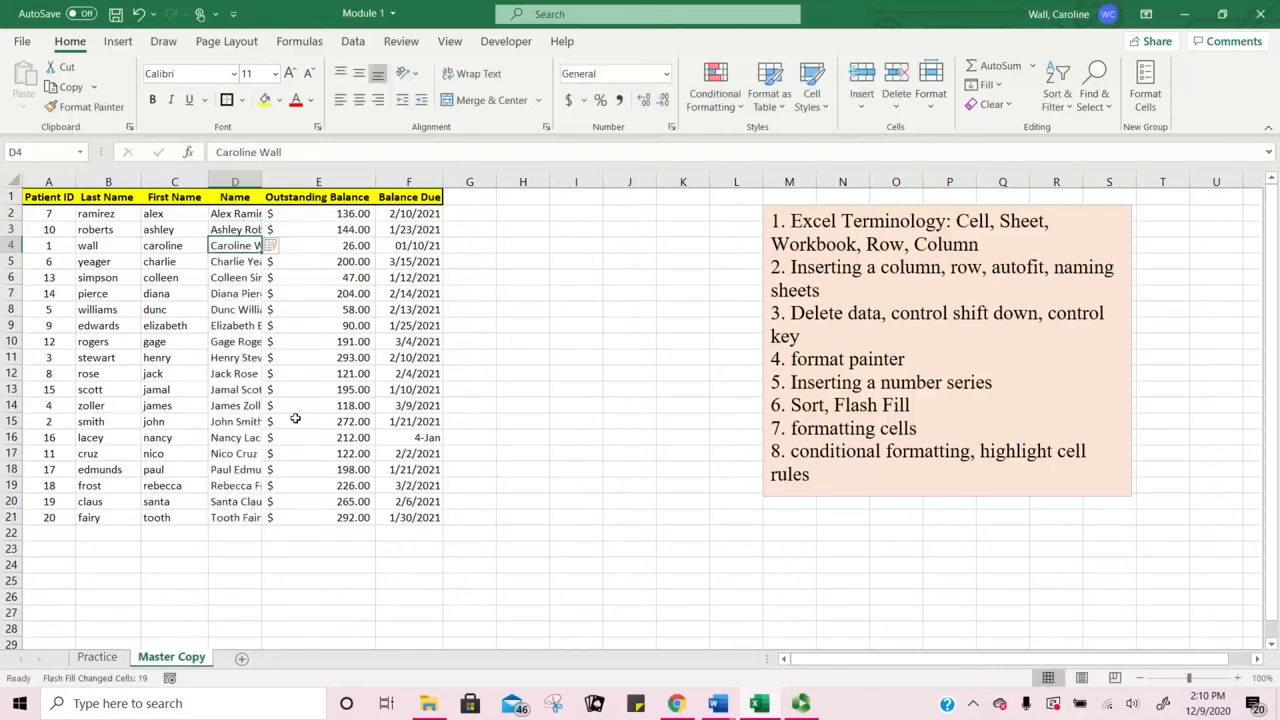
left_click(283, 248)
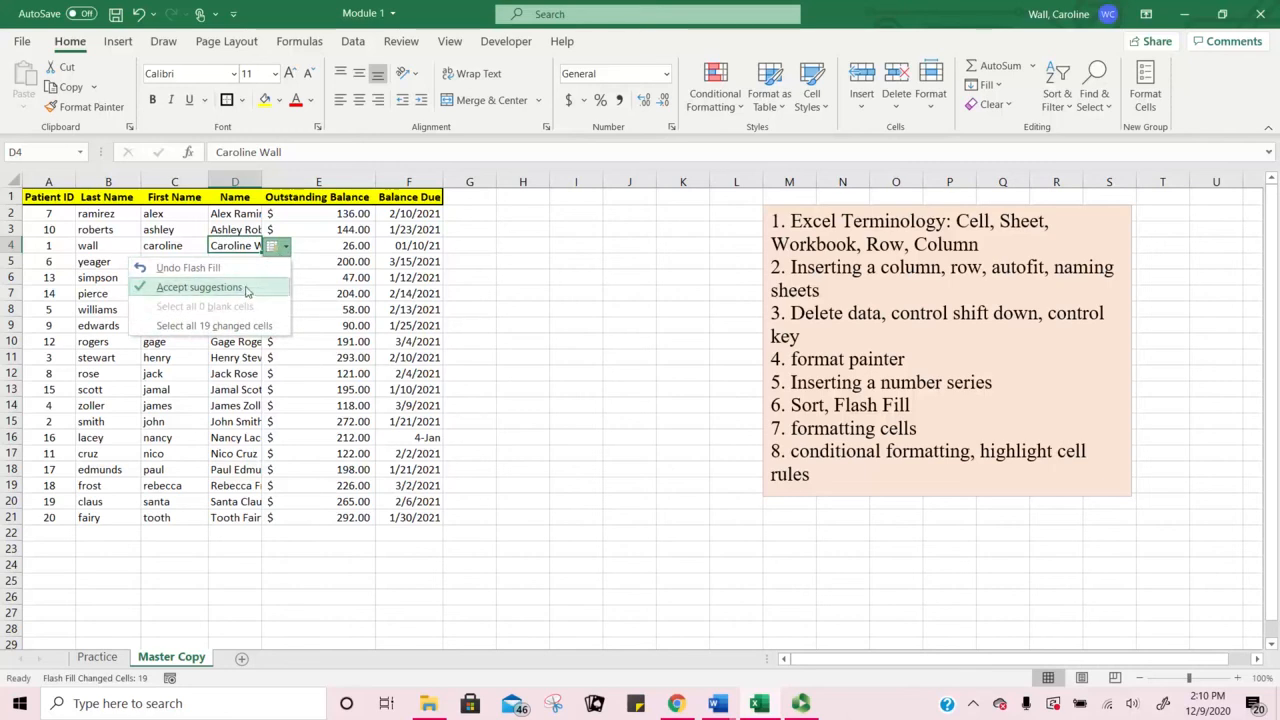
left_click(247, 290)
double_click(262, 182)
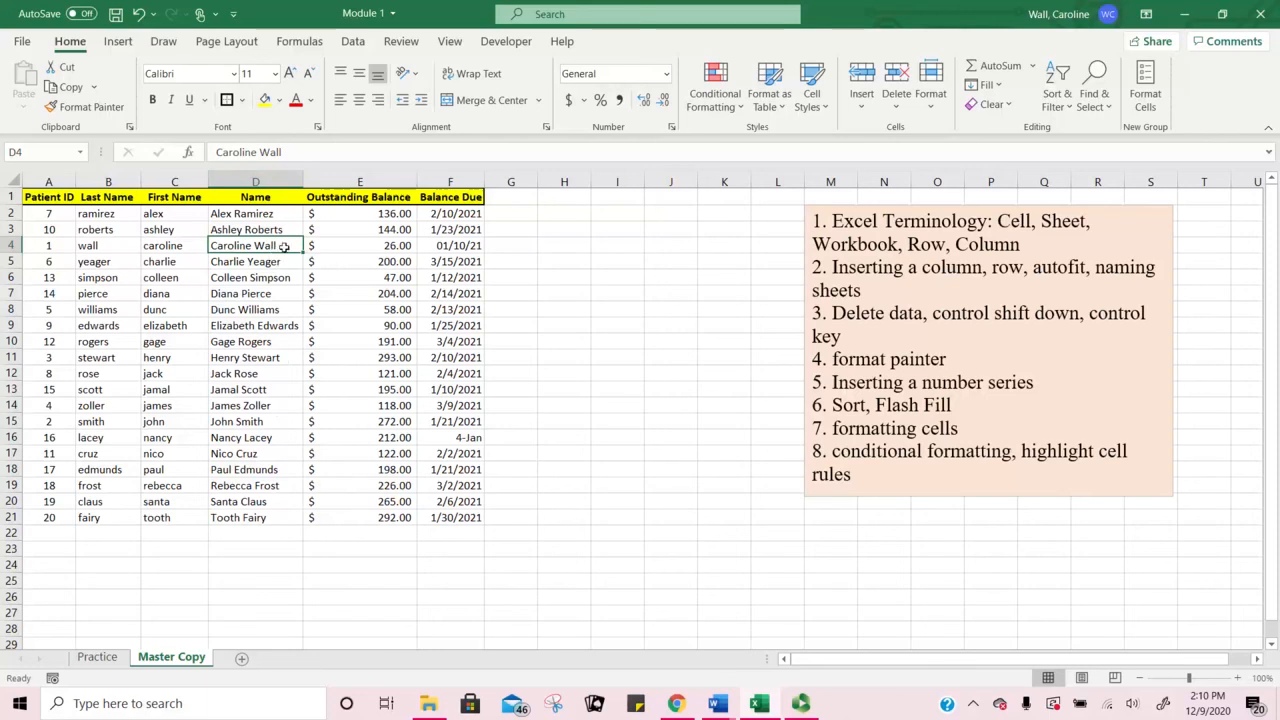
left_click(985, 85)
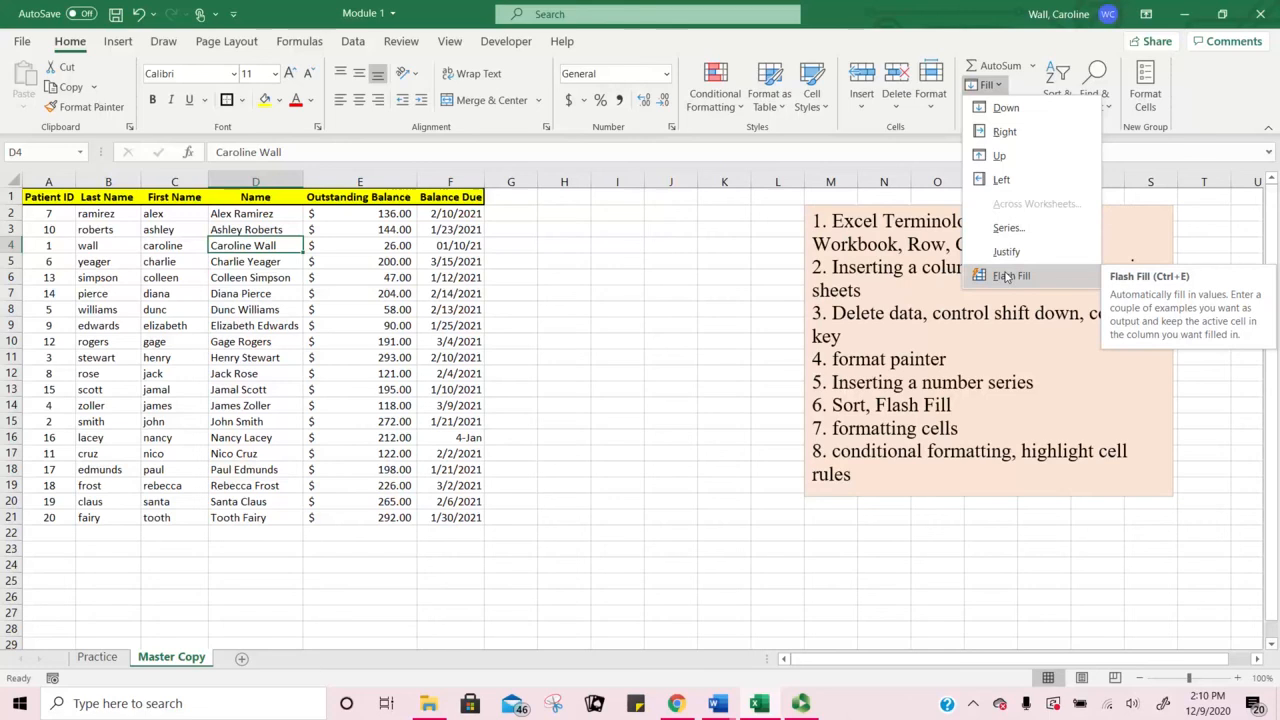
left_click(260, 246)
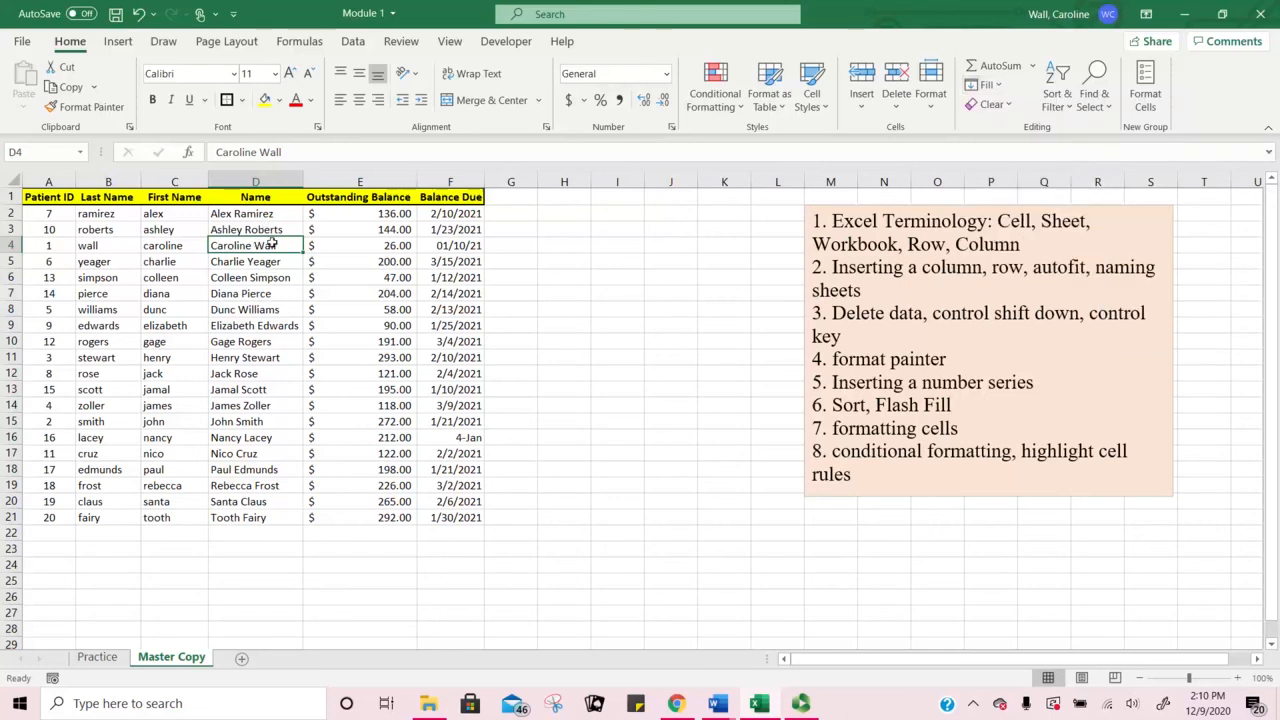
left_click_drag(271, 245, 258, 373)
left_click_drag(256, 210, 256, 516)
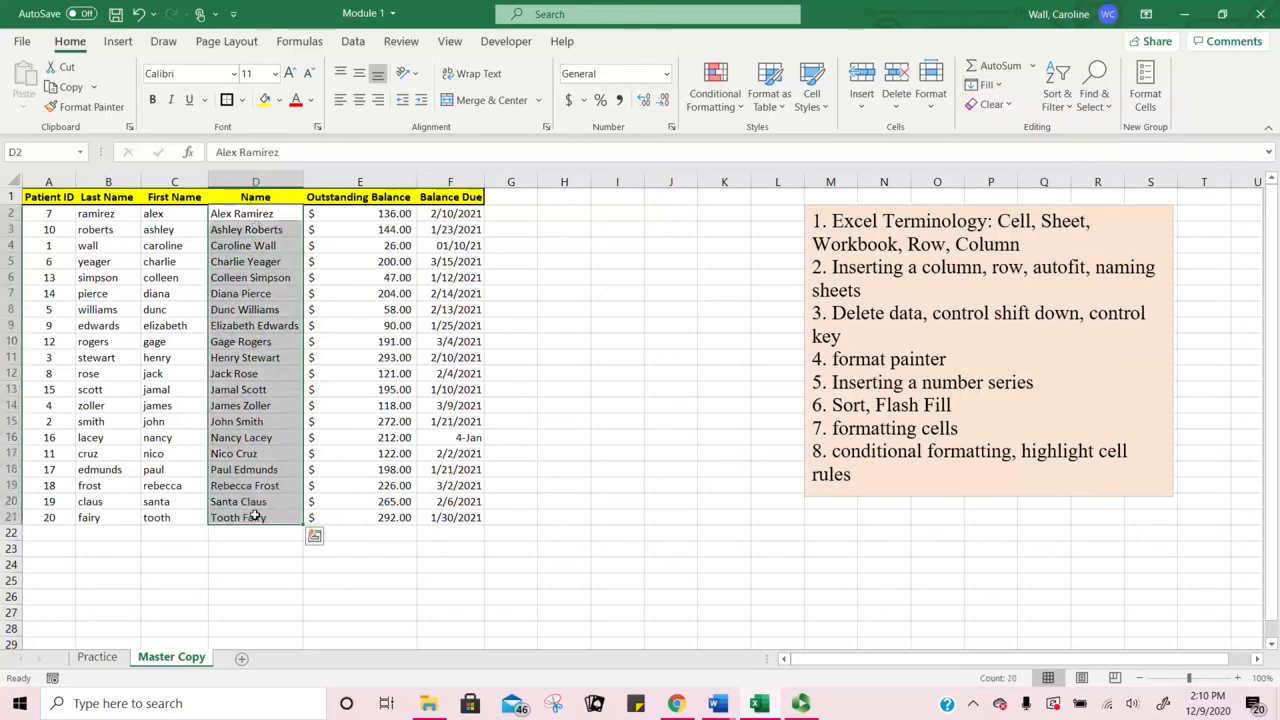
Step: Clear D2:D21, retype the first two patients' full names, and accept Flash Fill's suggestions
key("Delete")
left_click(236, 212)
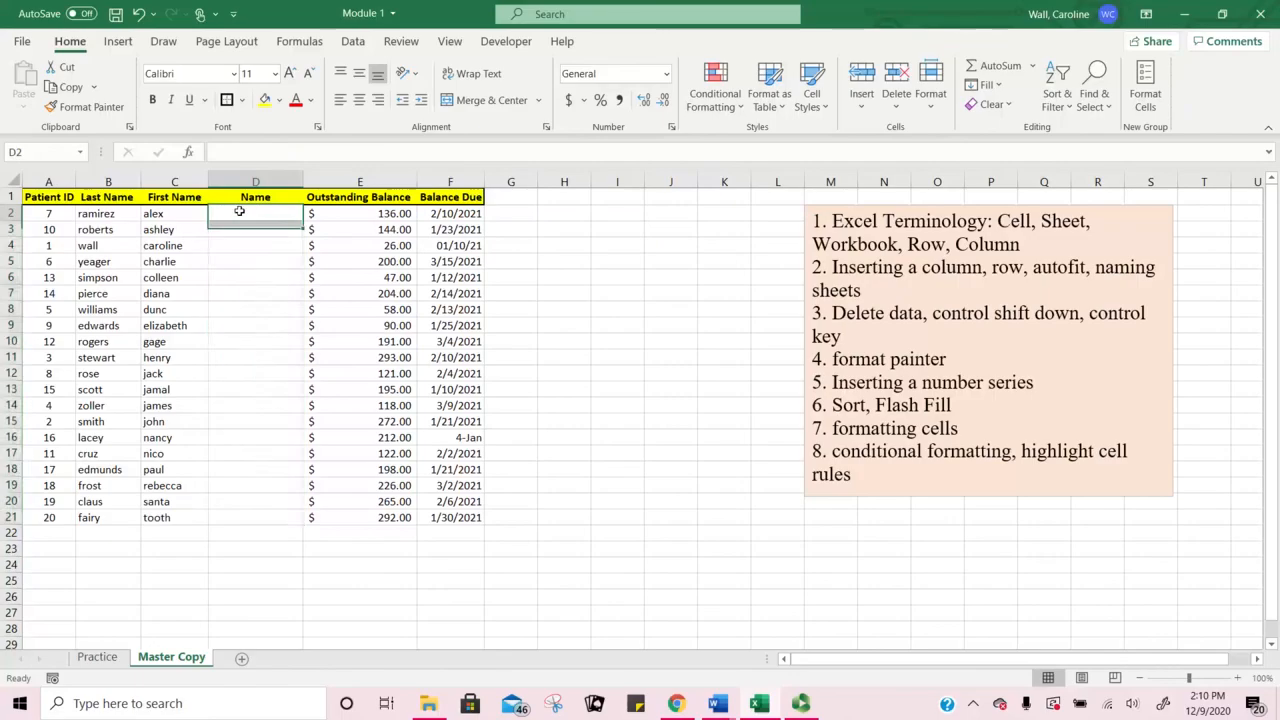
type("Alex Ramirez")
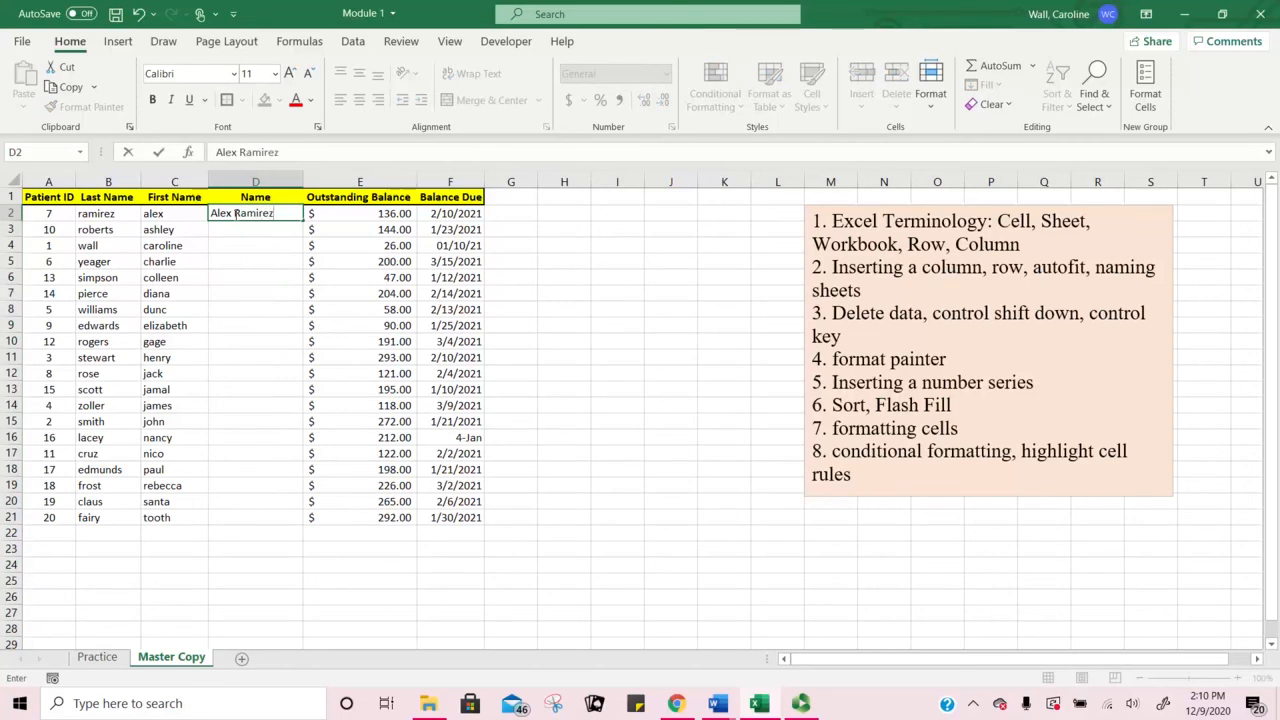
key("Return")
type("Ashley Roberts")
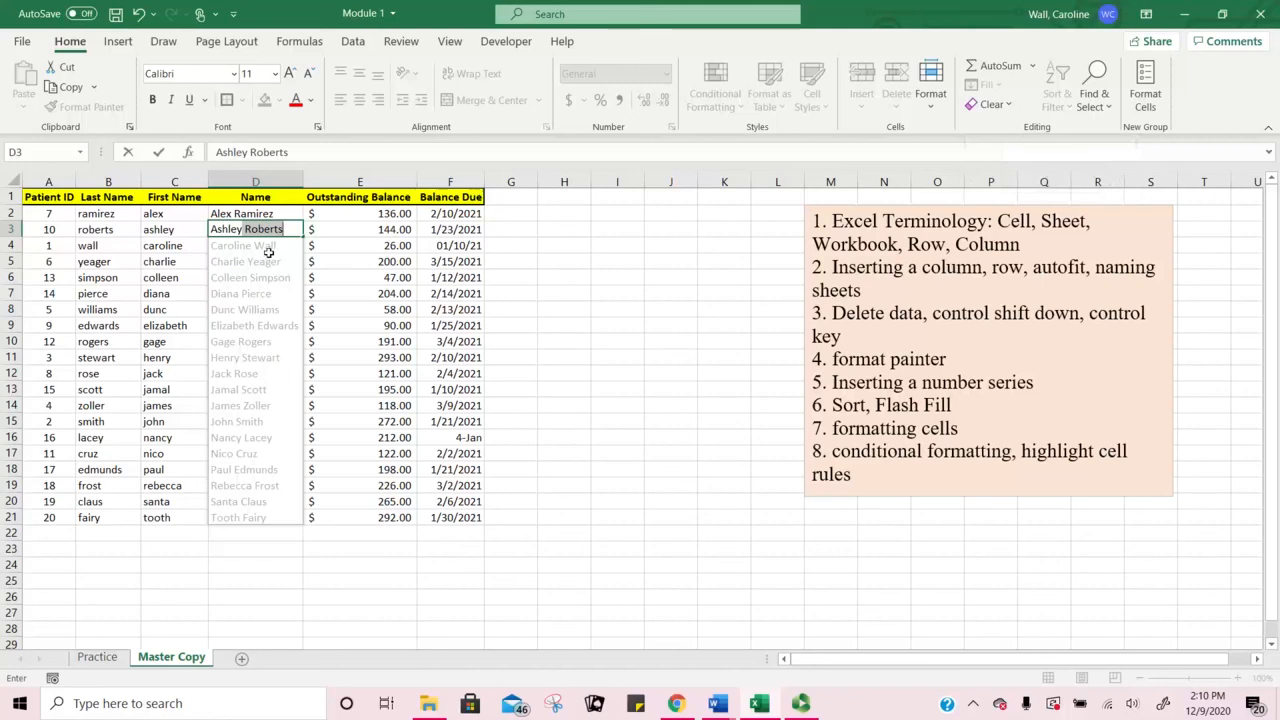
key("Return")
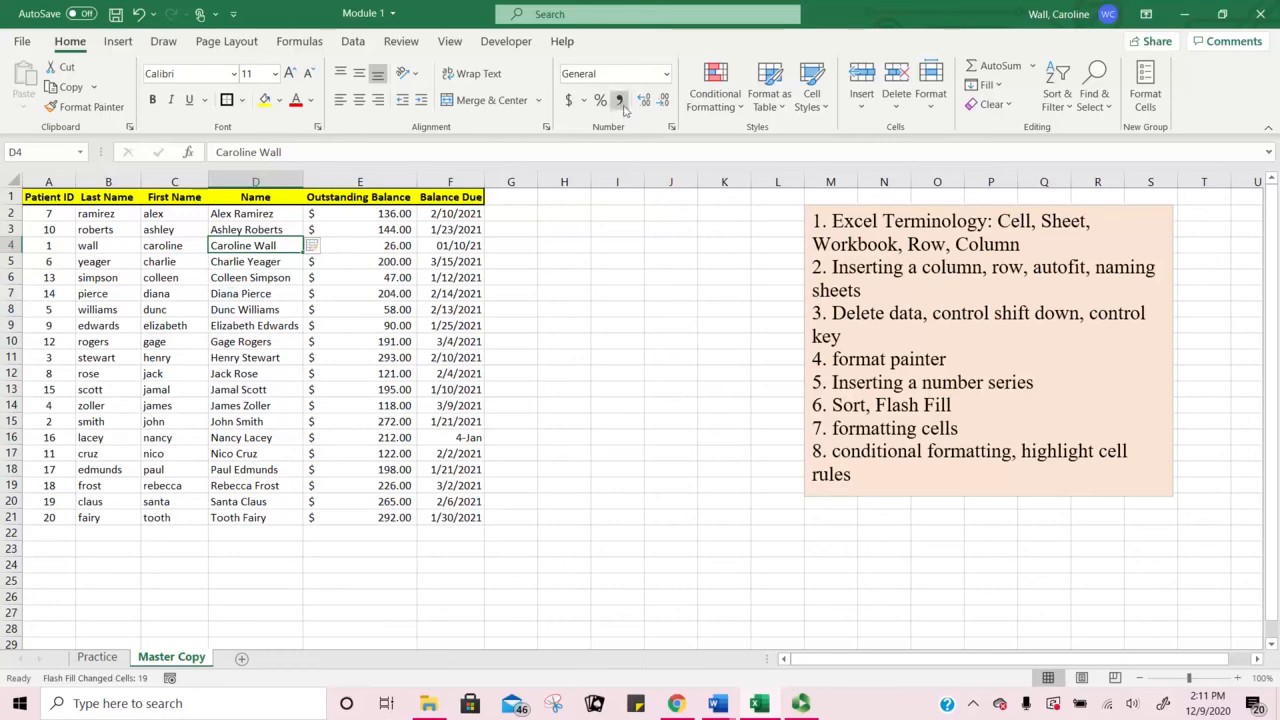
Step: Review the balances in column E and settle on cell E2
left_click(371, 218)
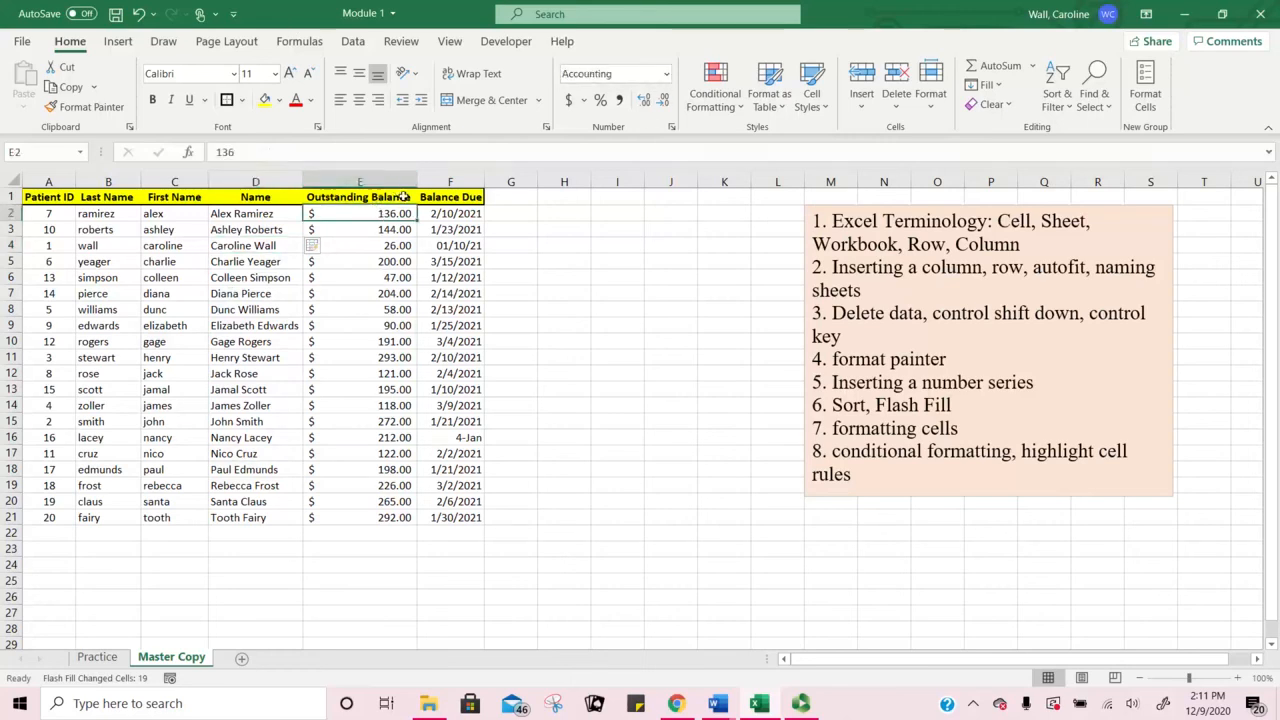
left_click(387, 232)
left_click(391, 250)
left_click(392, 262)
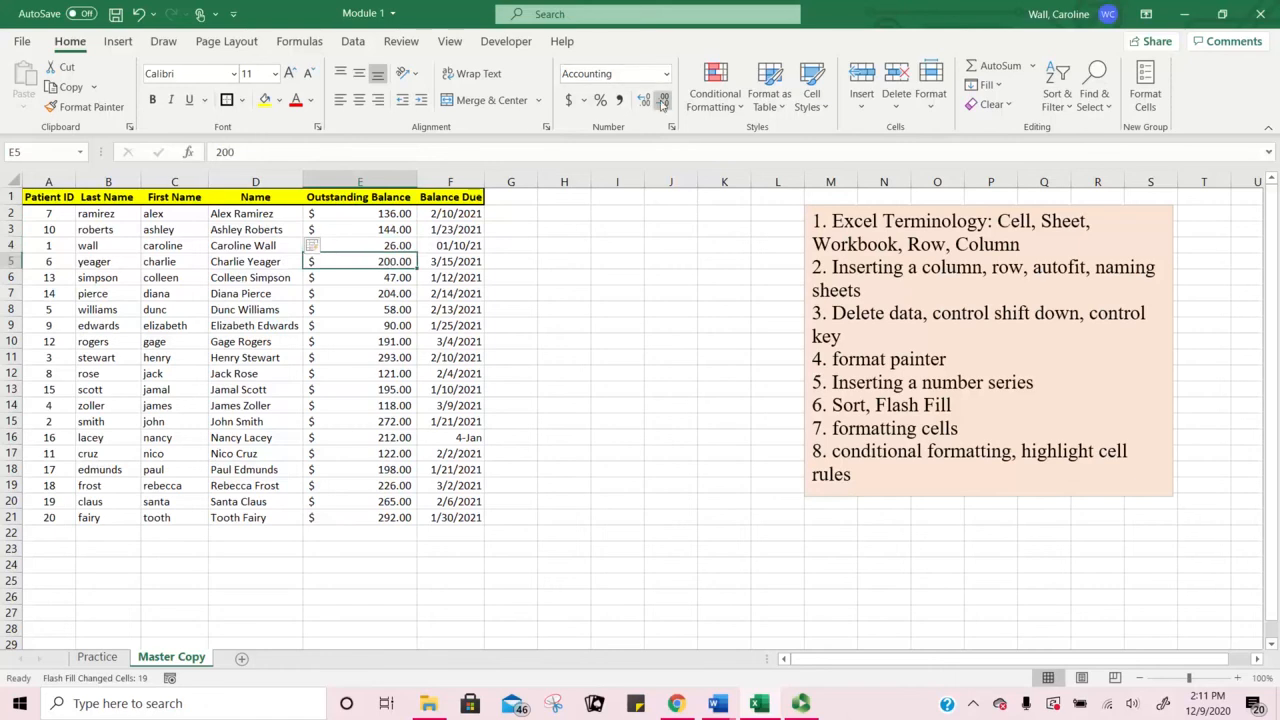
left_click_drag(349, 214, 367, 518)
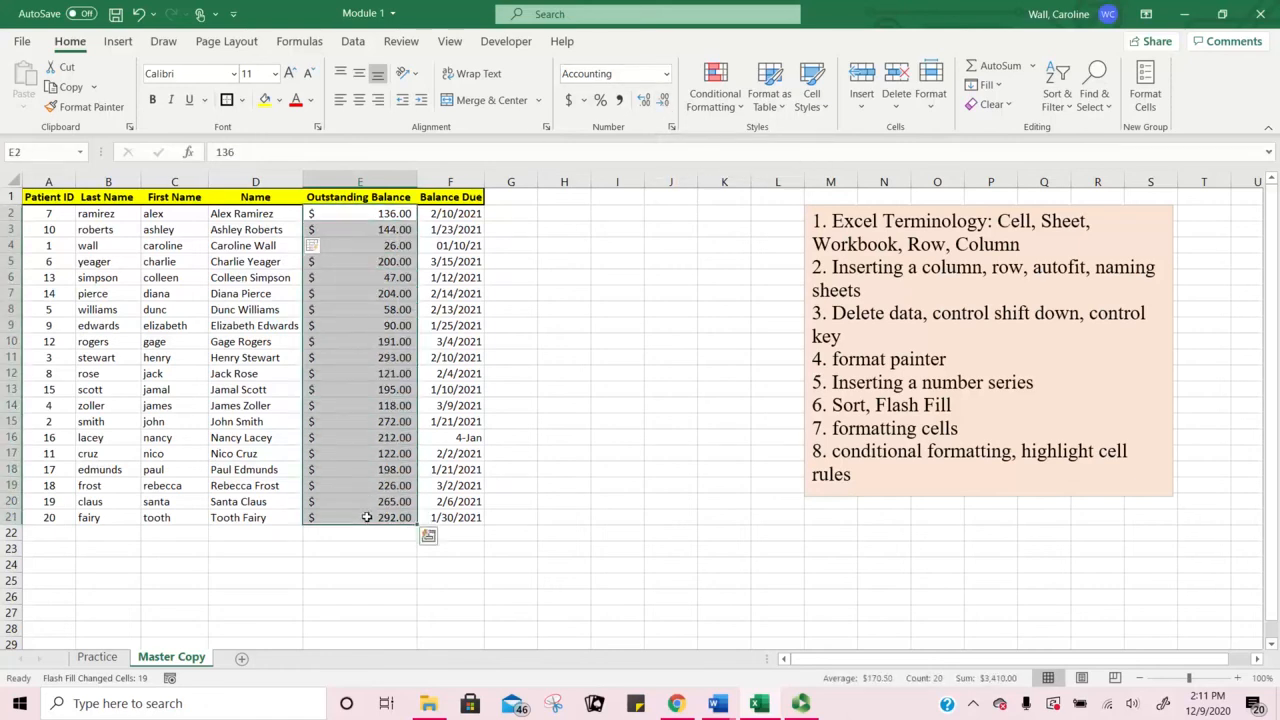
left_click(398, 213)
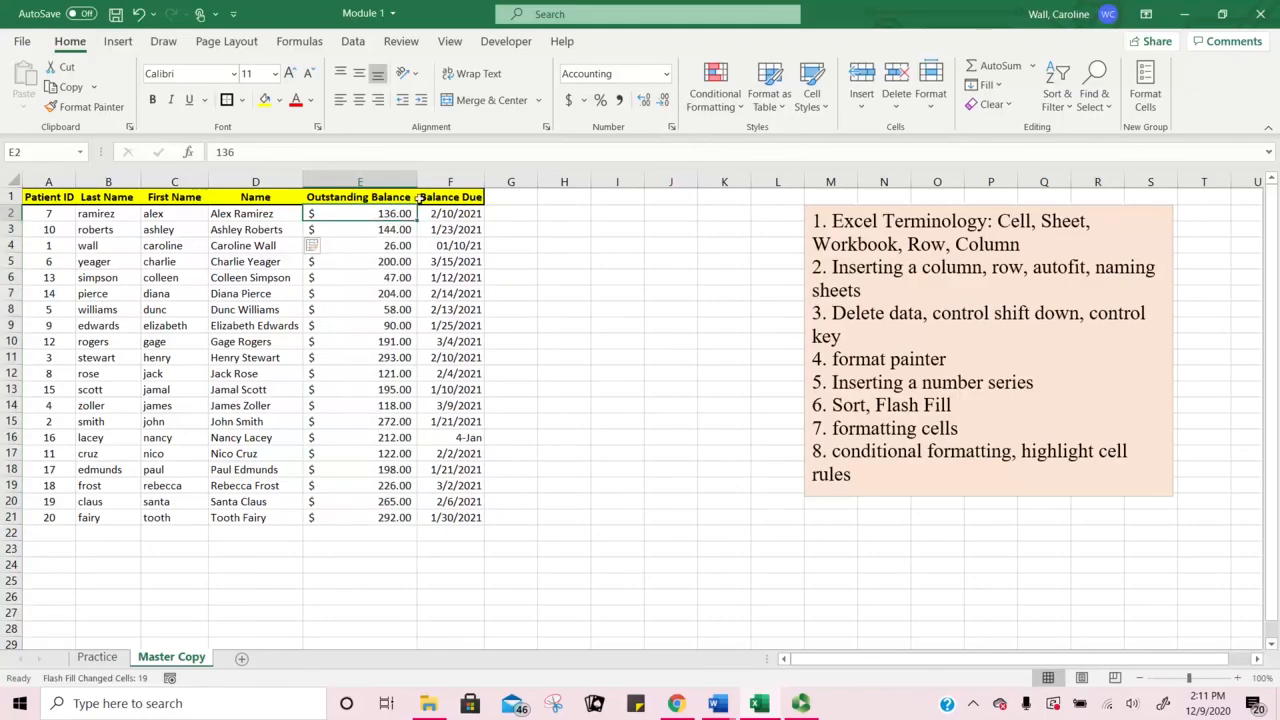
Step: Switch E2 from Accounting to Currency format so it reads $136.00
left_click(663, 100)
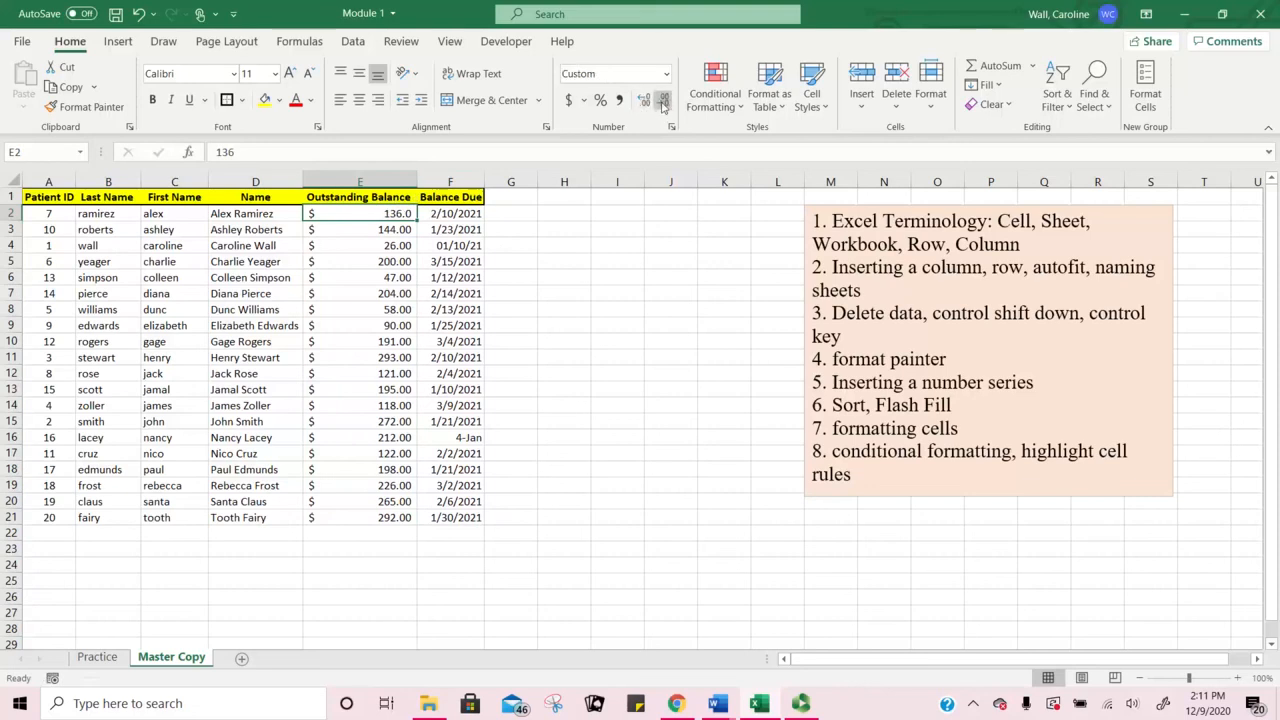
left_click(645, 101)
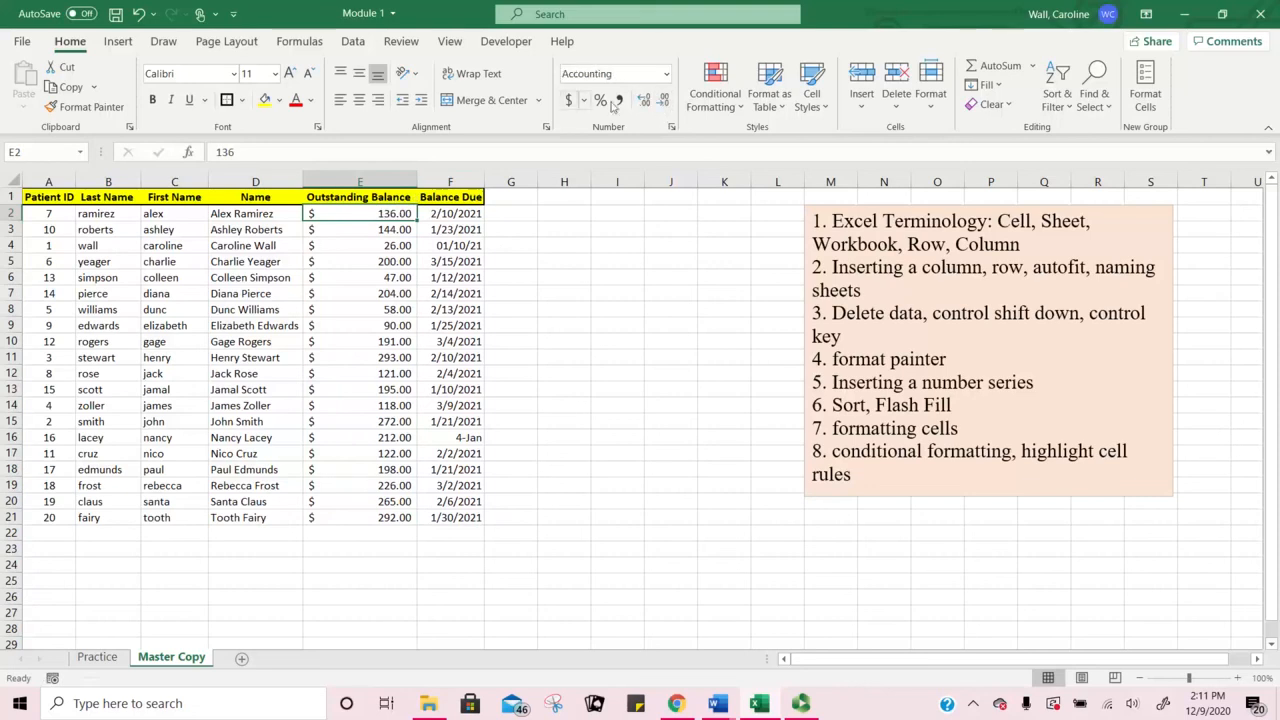
left_click(666, 76)
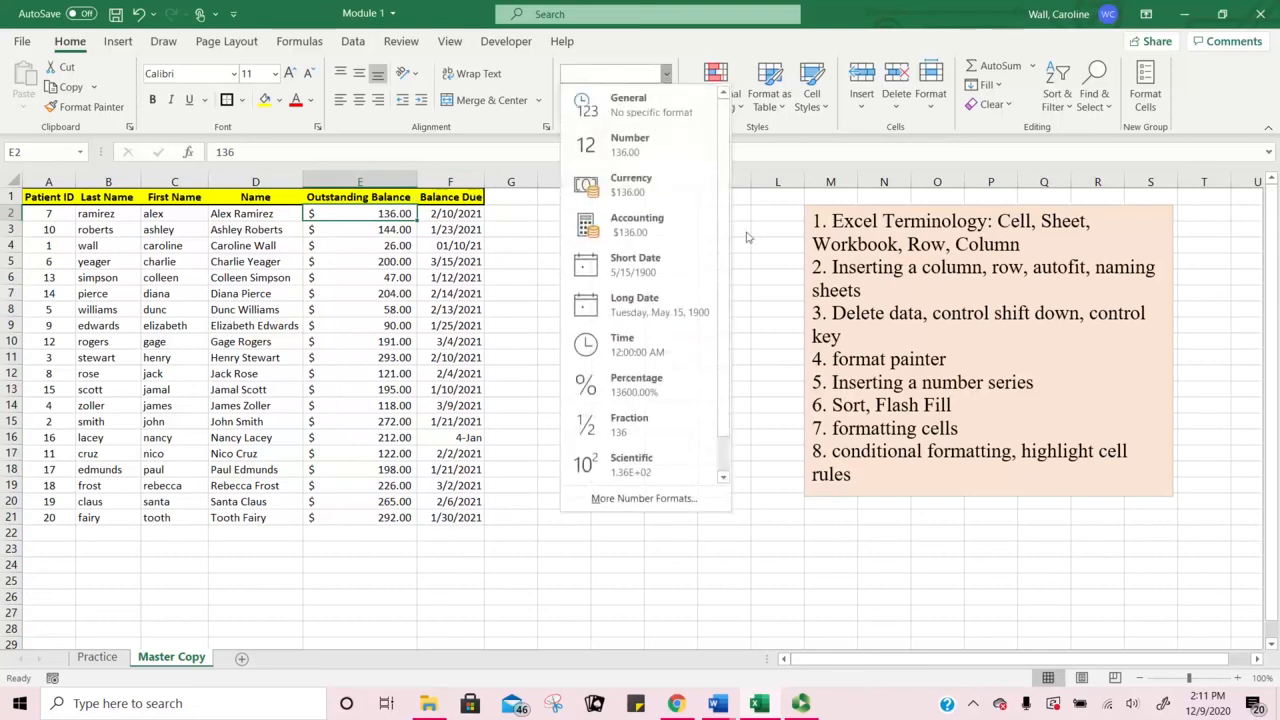
left_click(670, 200)
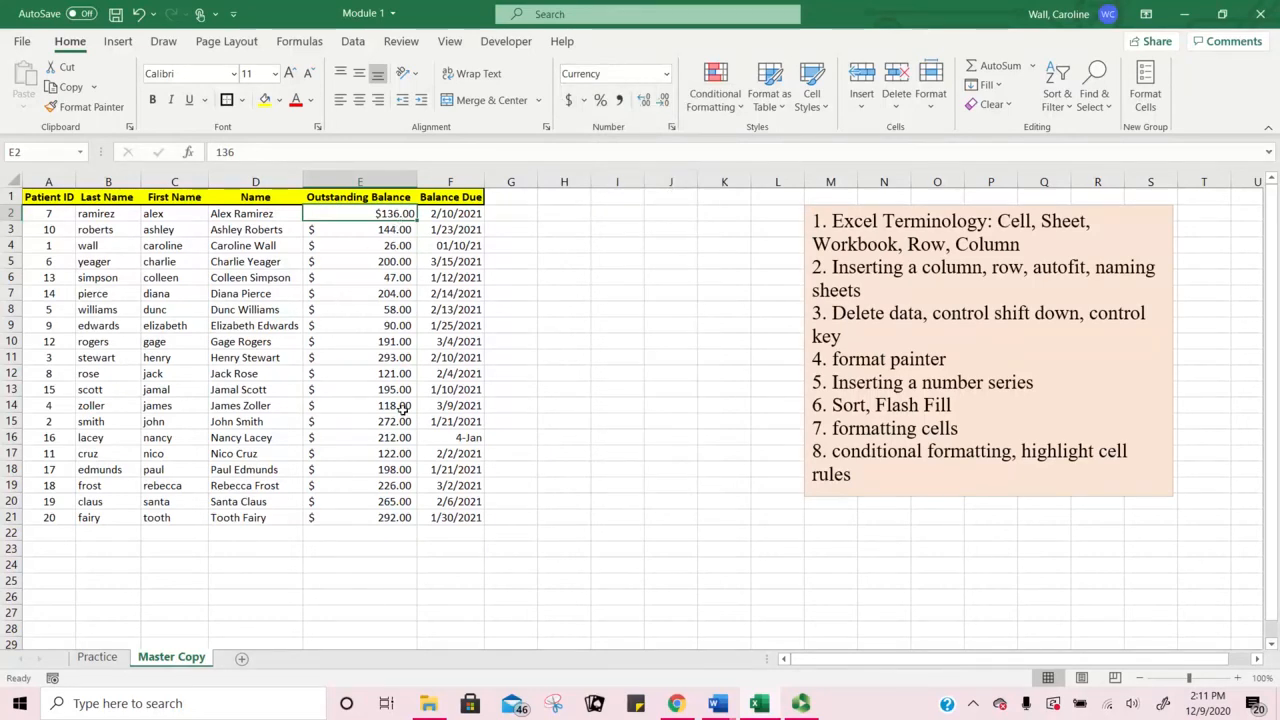
left_click_drag(375, 214, 426, 517)
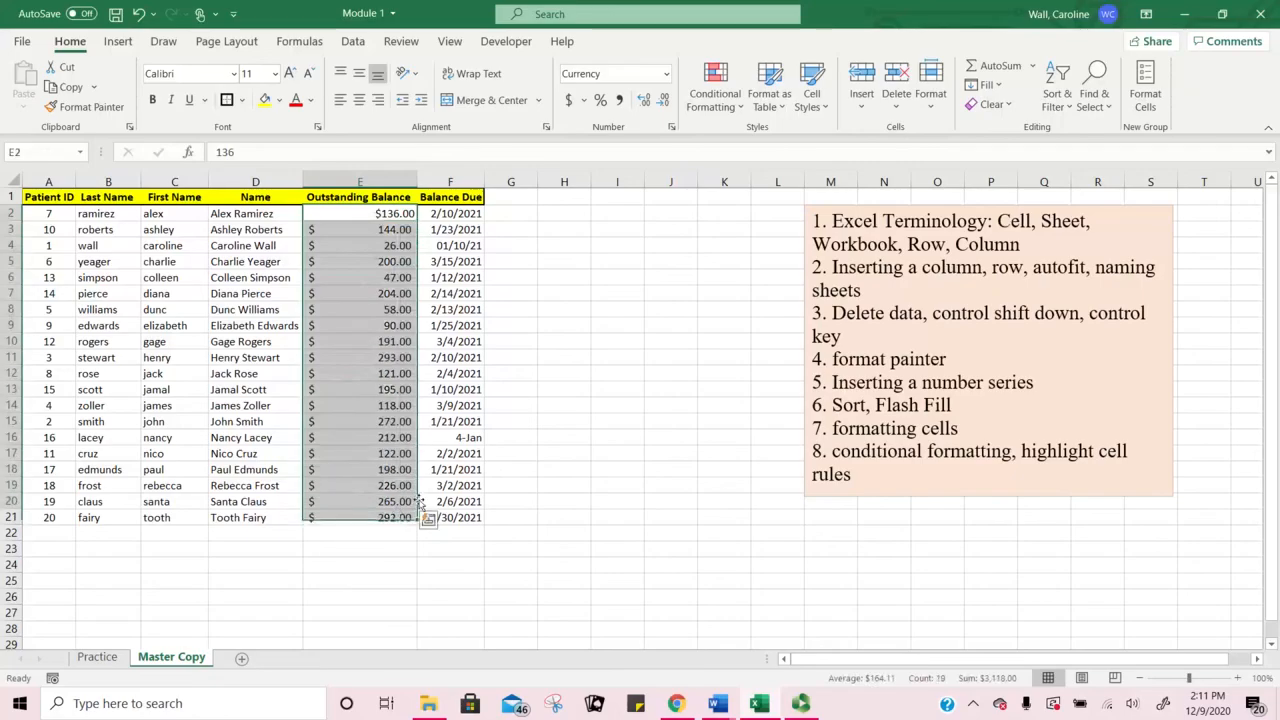
Step: Reapply Currency to E2, then fill its $136.00 down through E21
left_click(551, 408)
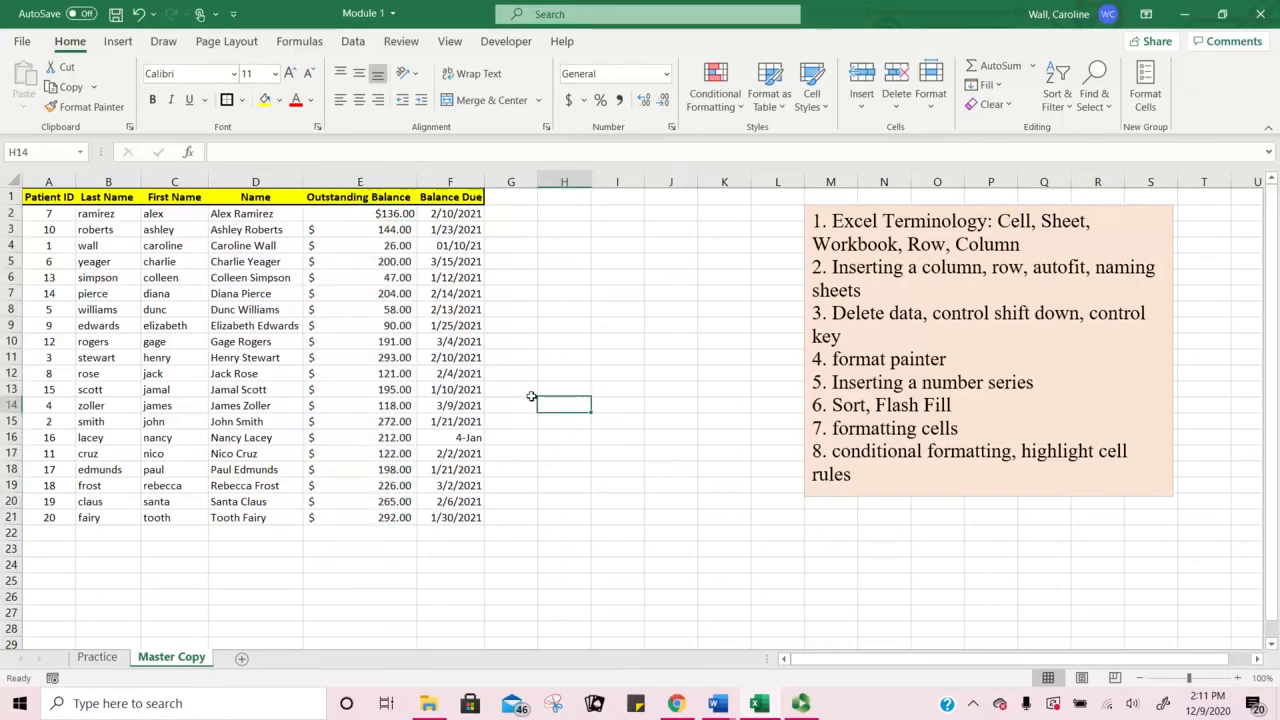
left_click(368, 214)
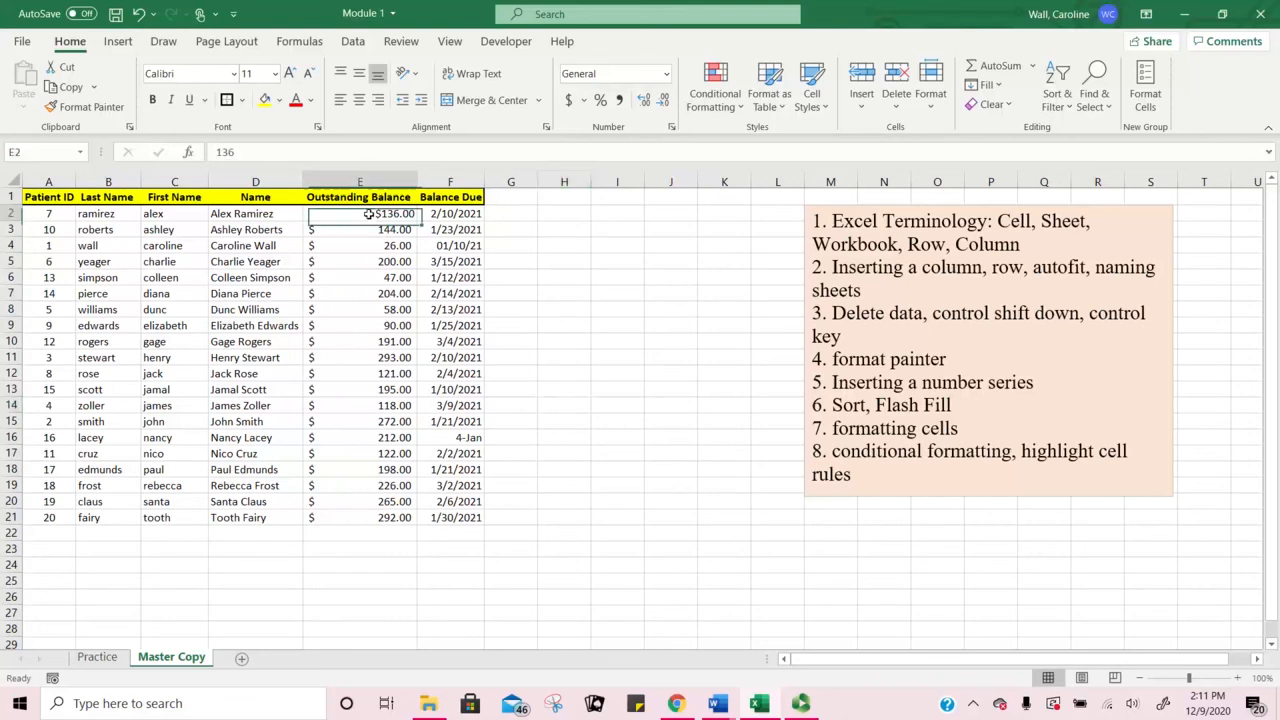
left_click(666, 73)
left_click(675, 228)
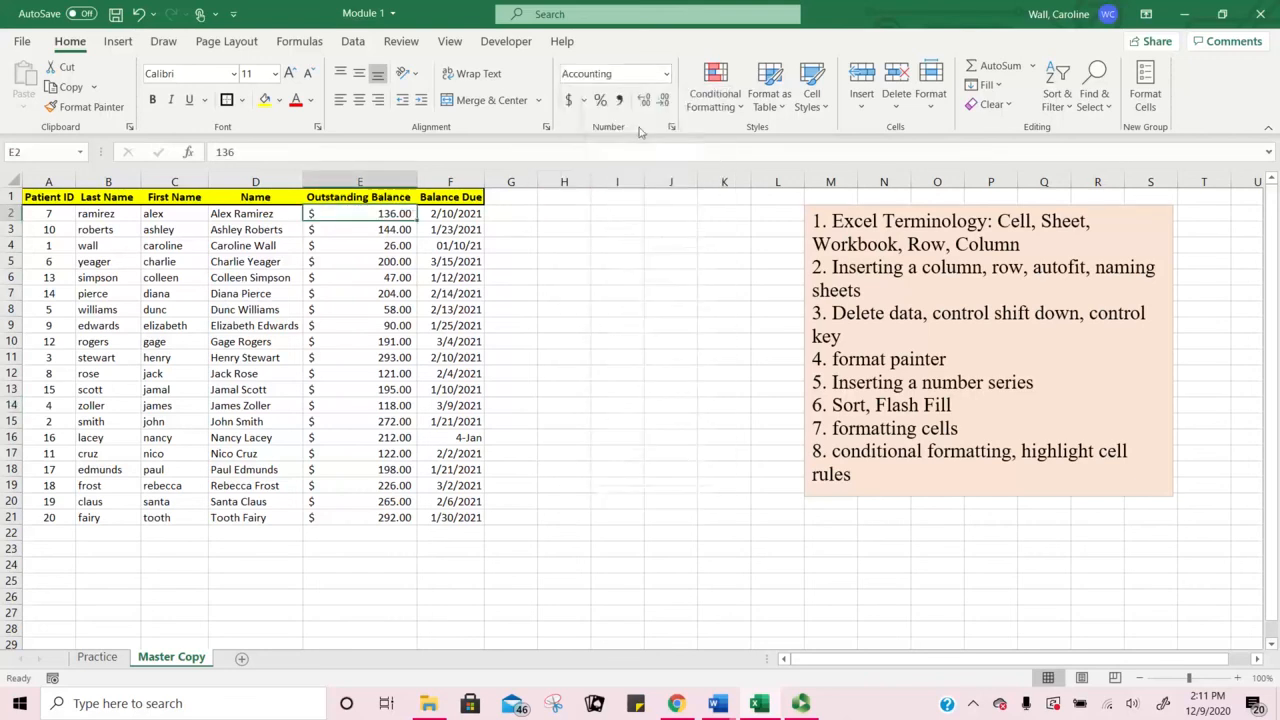
left_click(666, 74)
left_click(648, 178)
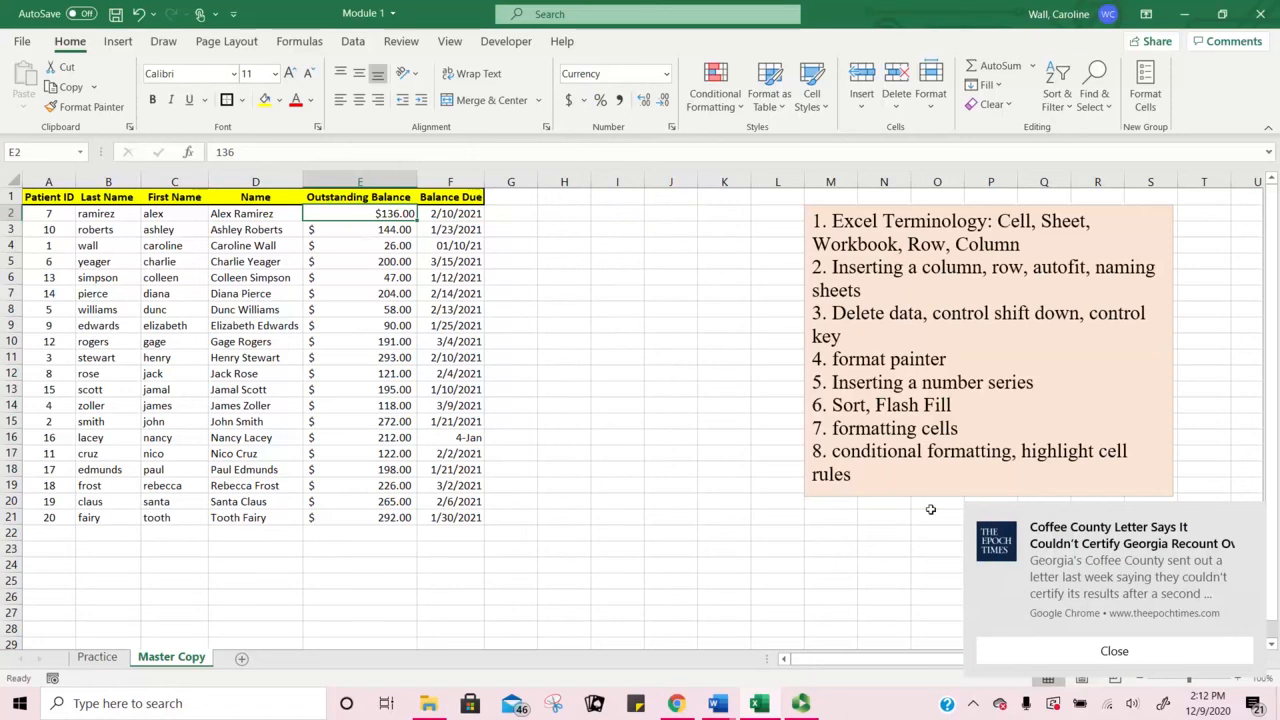
left_click(985, 651)
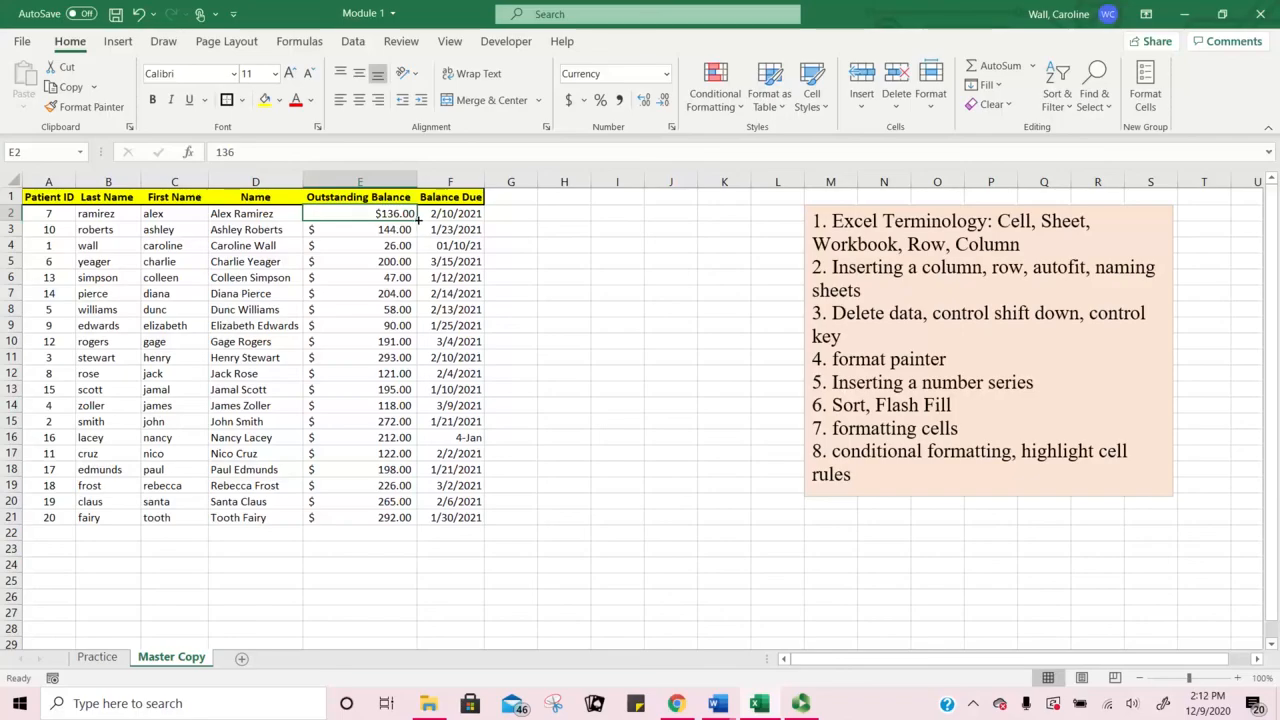
double_click(417, 221)
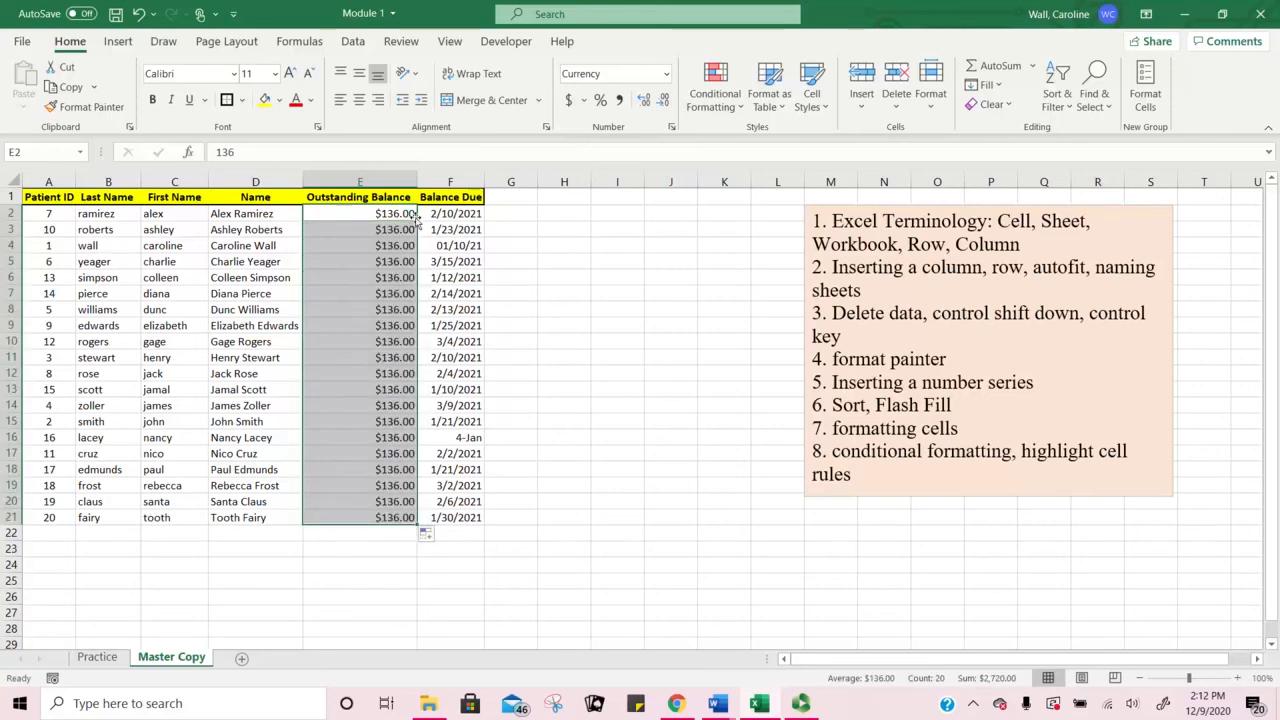
Step: Undo the fill-down, then paint E2's Currency format onto E3:E21
left_click(139, 16)
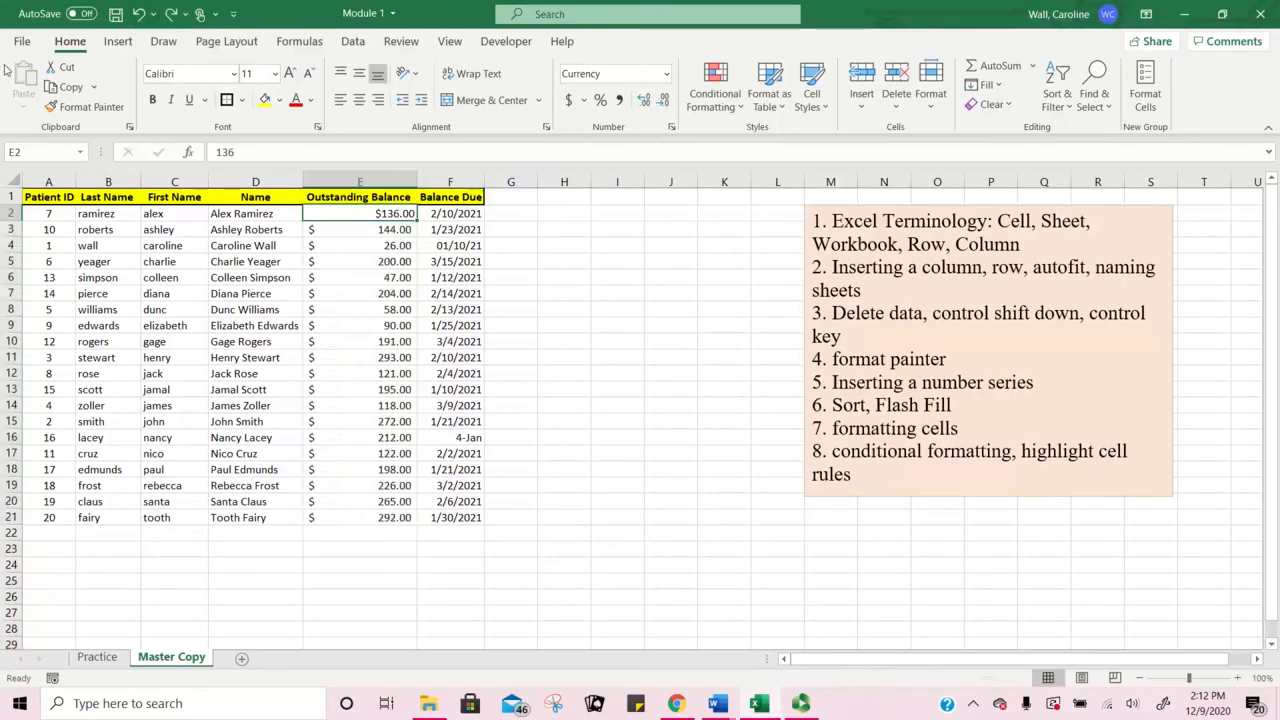
left_click(96, 108)
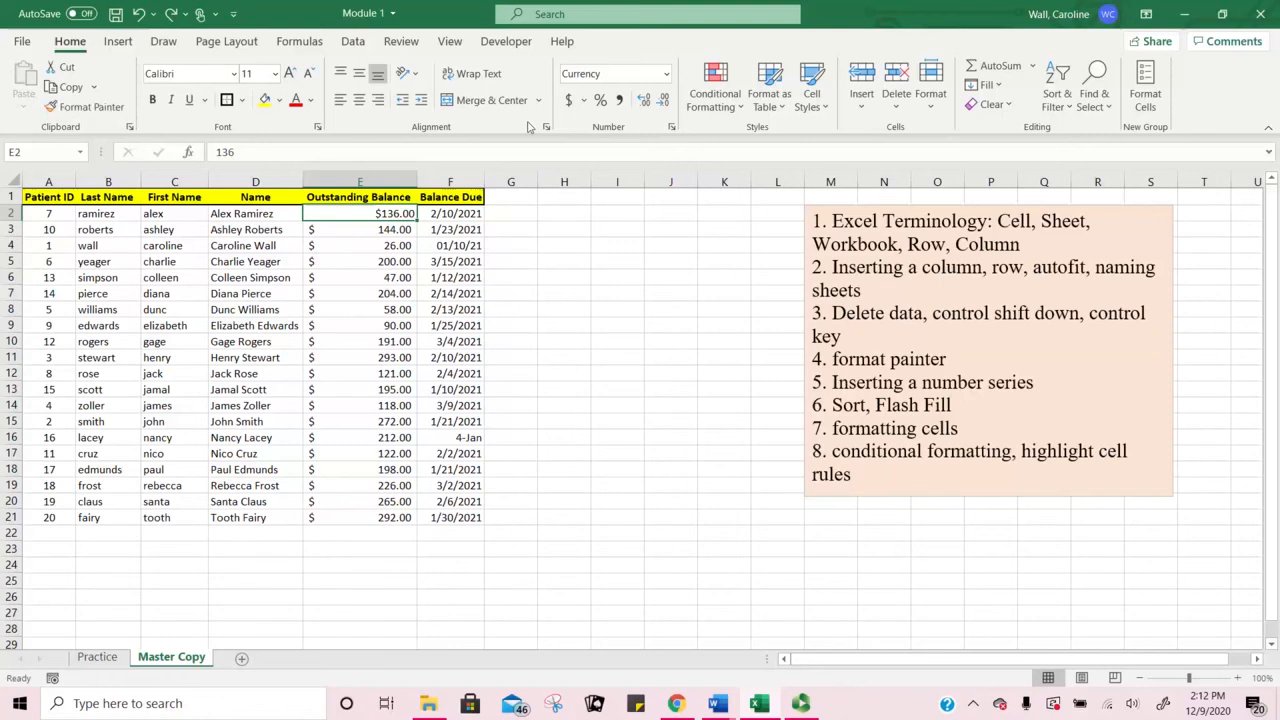
left_click(96, 107)
left_click_drag(383, 226, 390, 517)
left_click(625, 290)
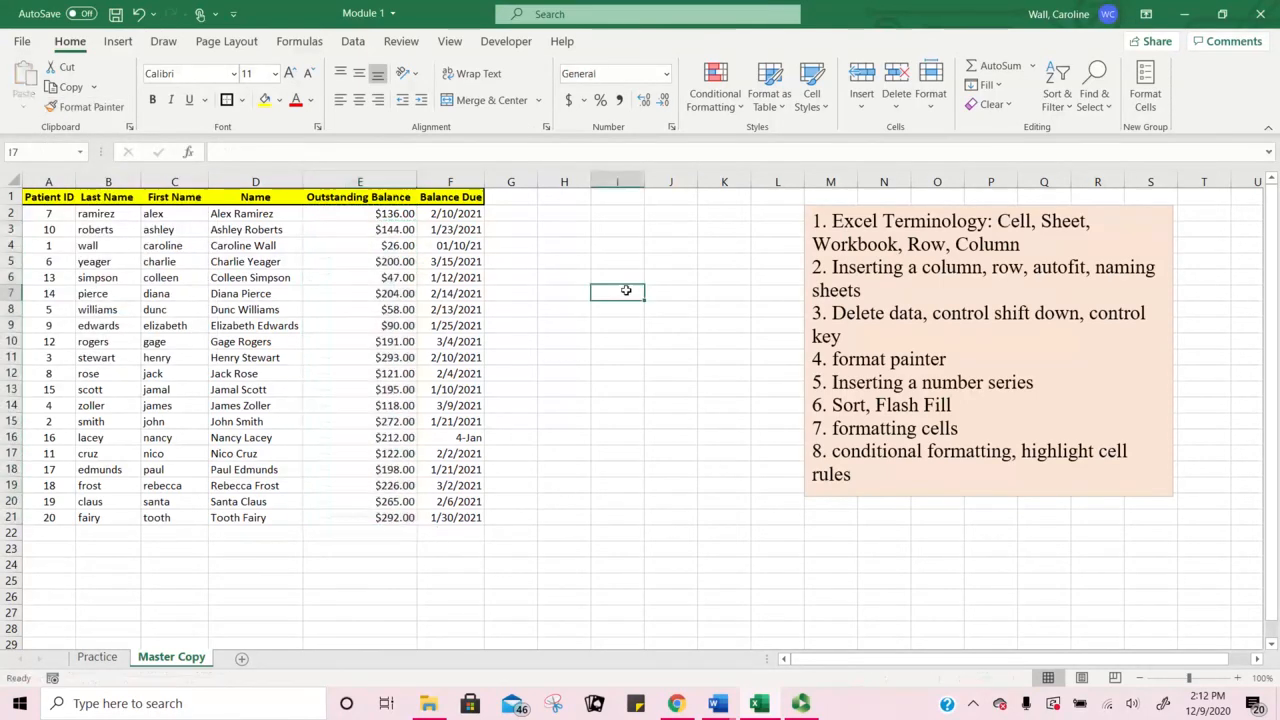
left_click(383, 215)
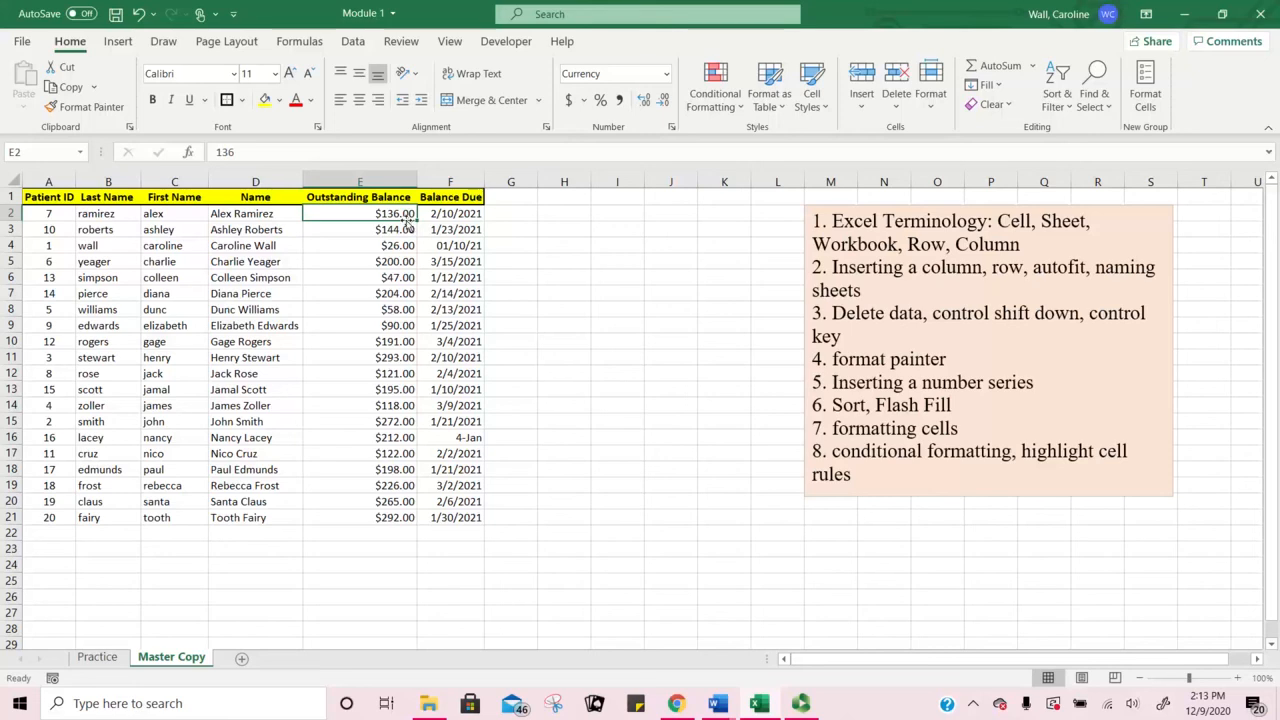
Step: Widen column F and give the 2/10/2021 date in F2 Long Date format
left_click(470, 215)
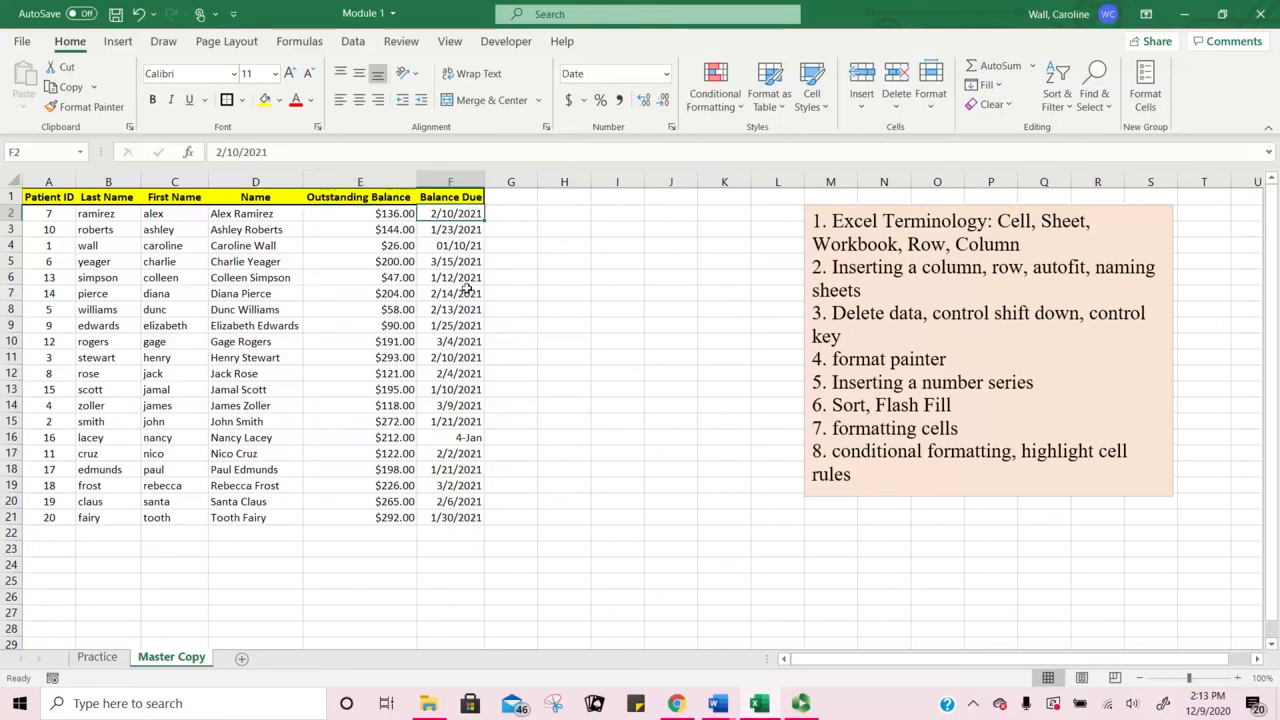
left_click_drag(485, 177, 528, 177)
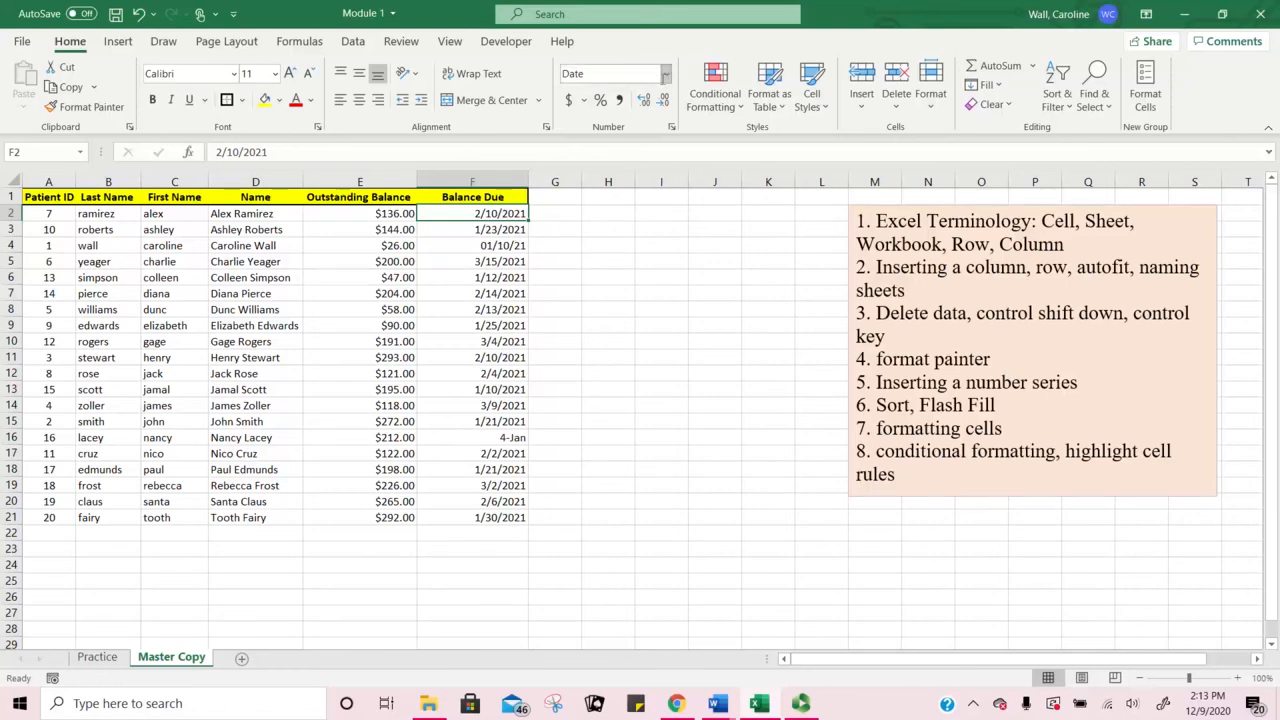
left_click(666, 74)
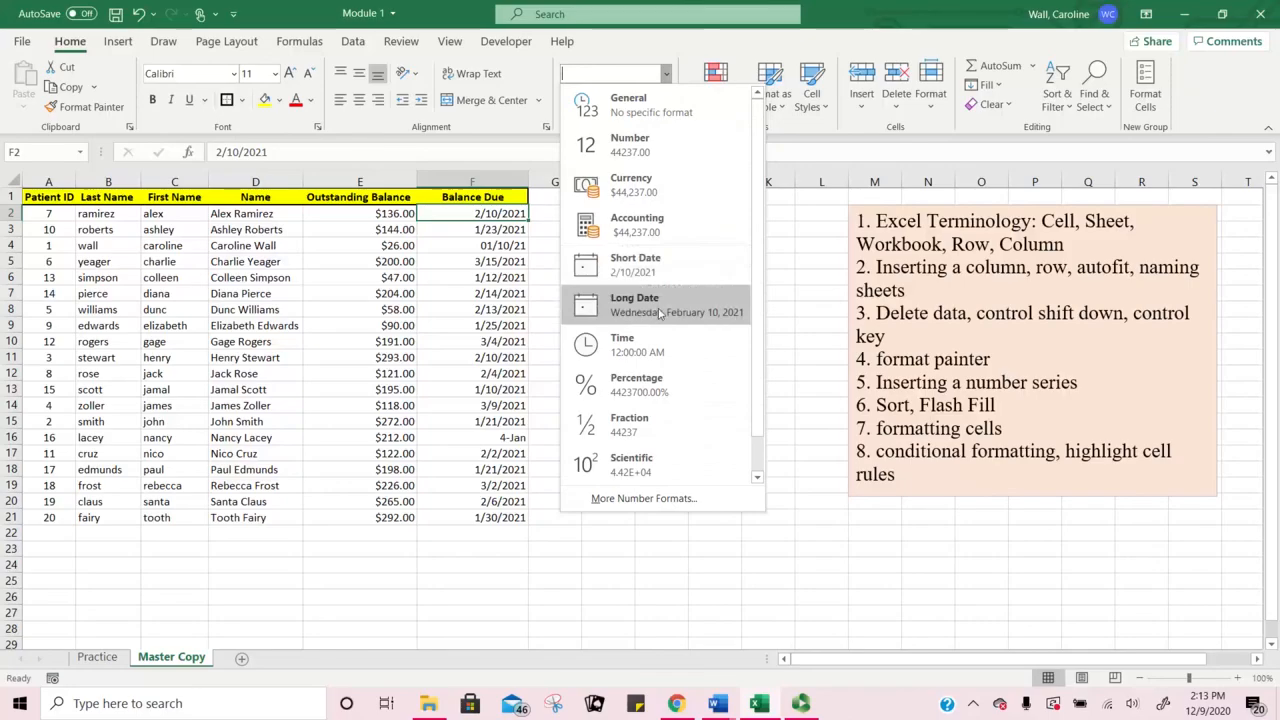
left_click(652, 310)
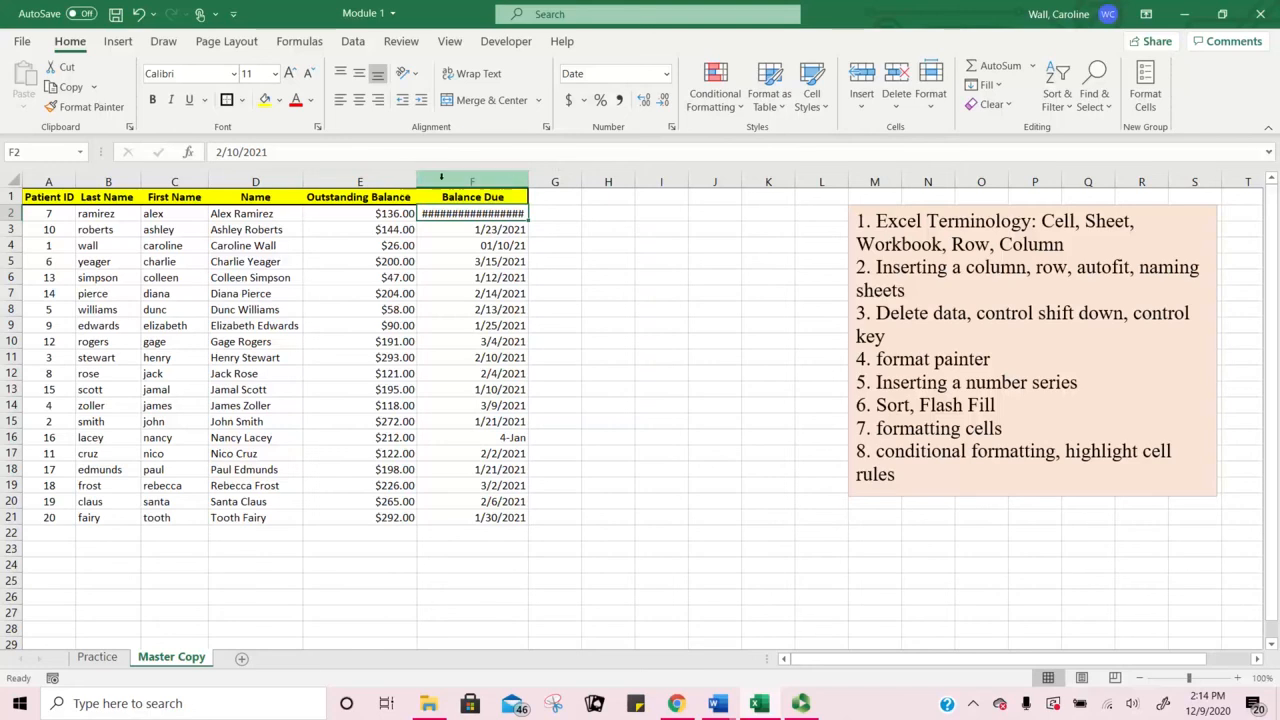
double_click(528, 178)
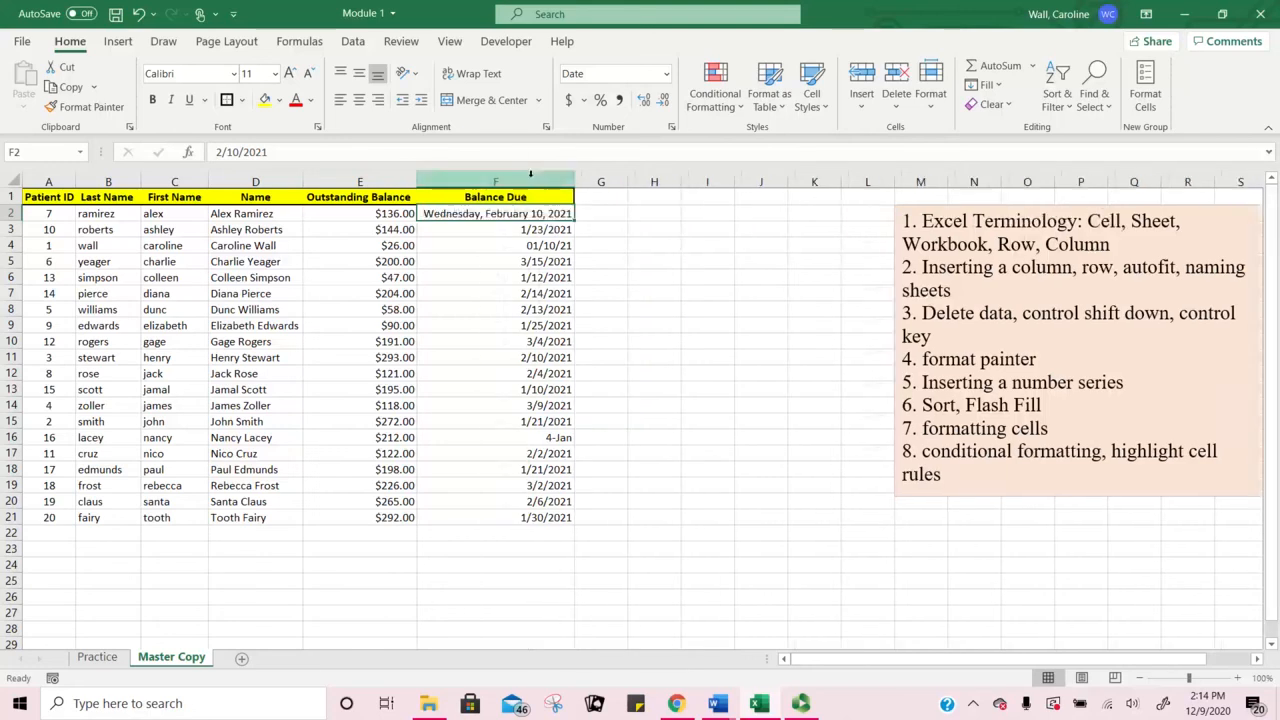
double_click(575, 221)
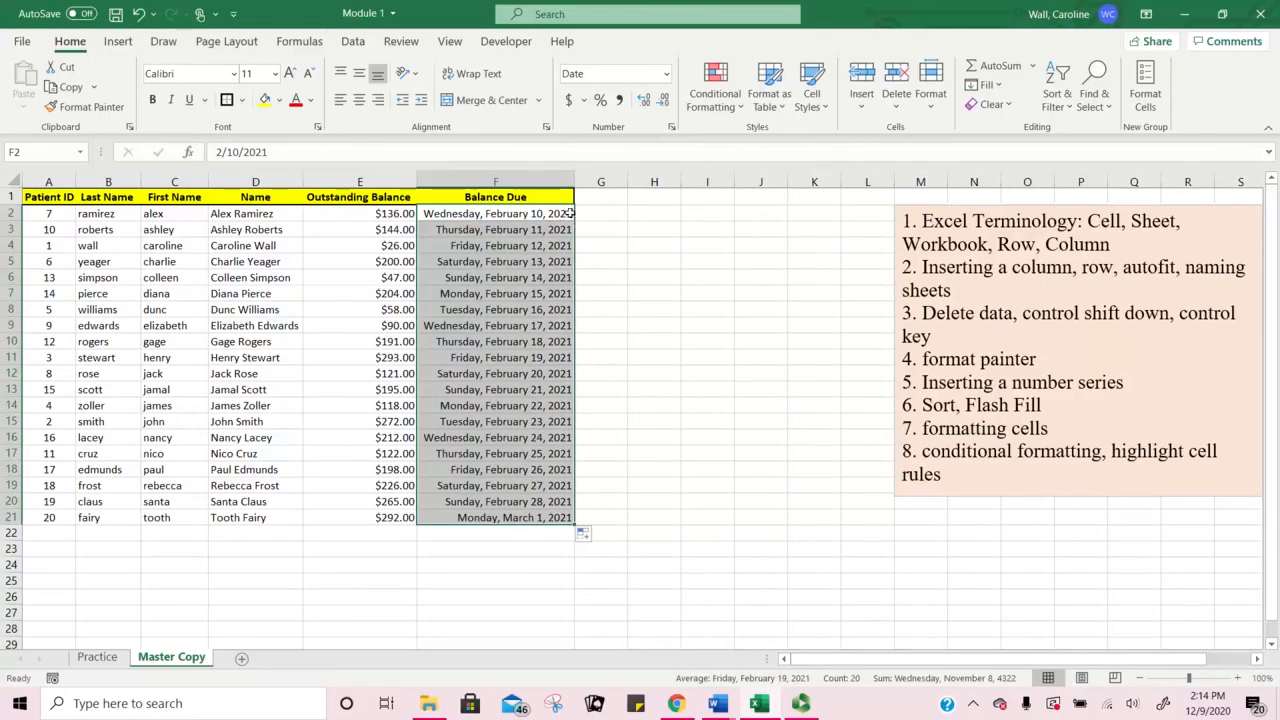
left_click(568, 216)
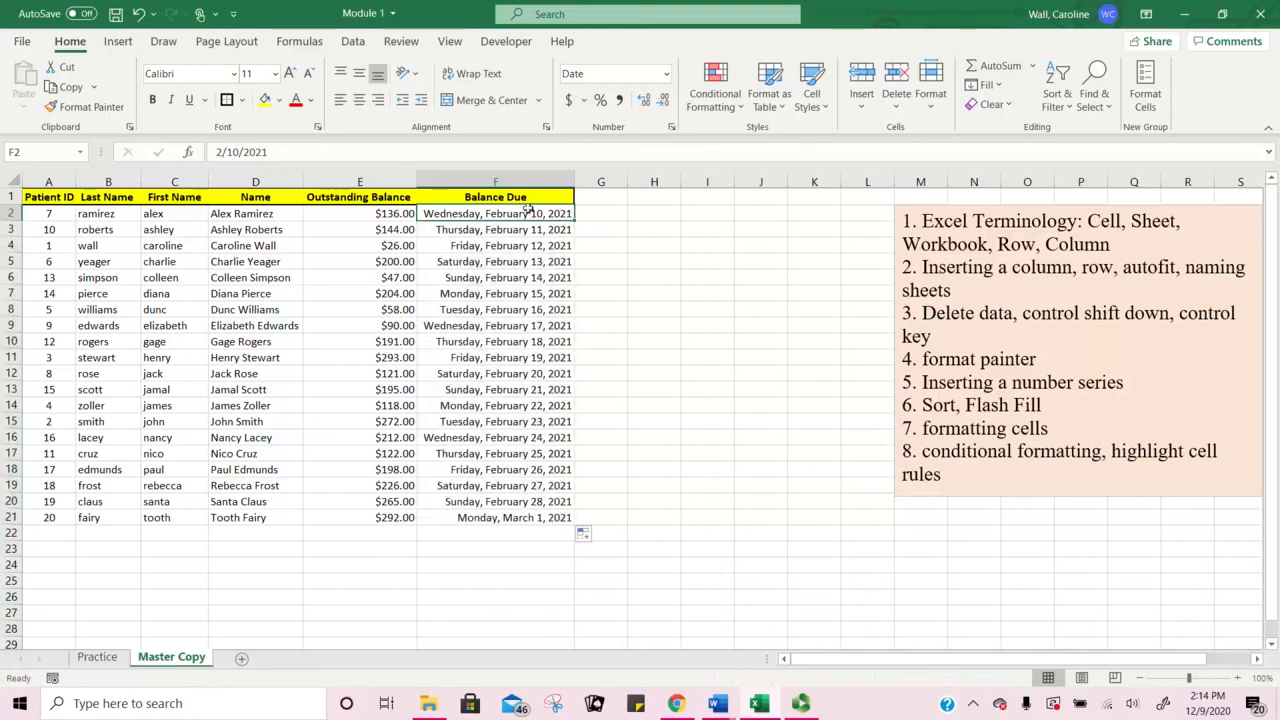
left_click(138, 14)
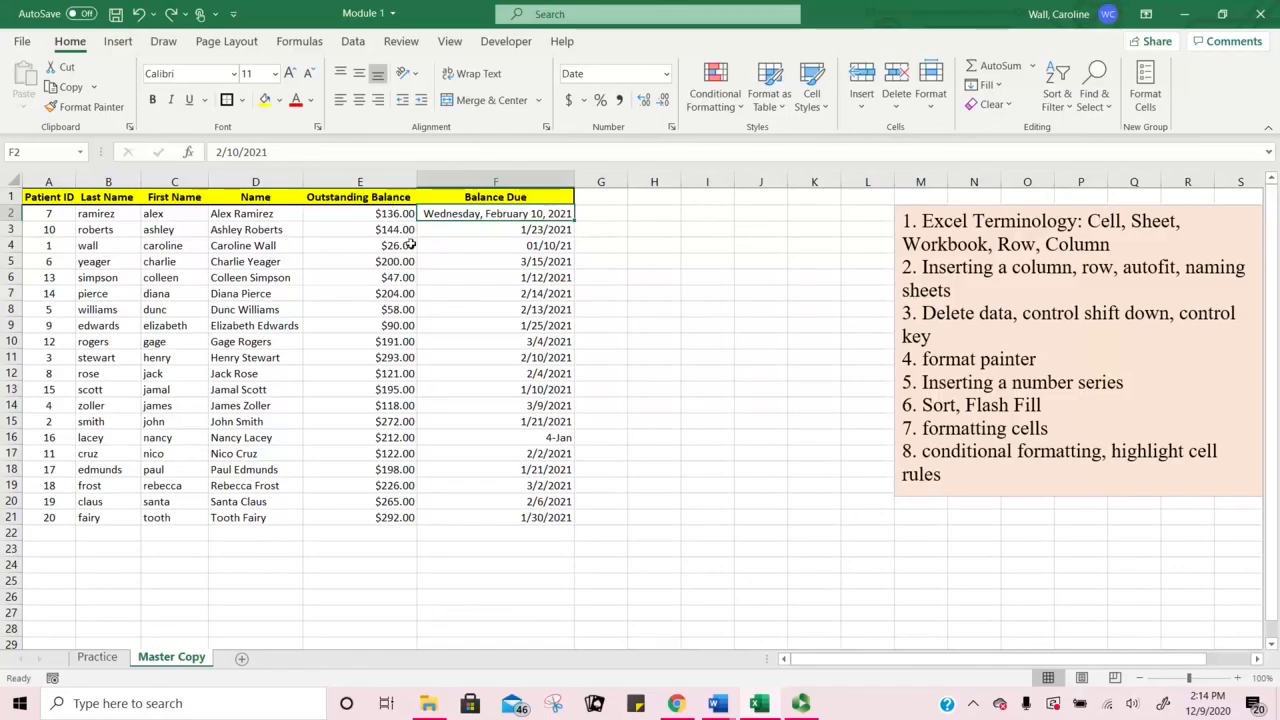
double_click(575, 219)
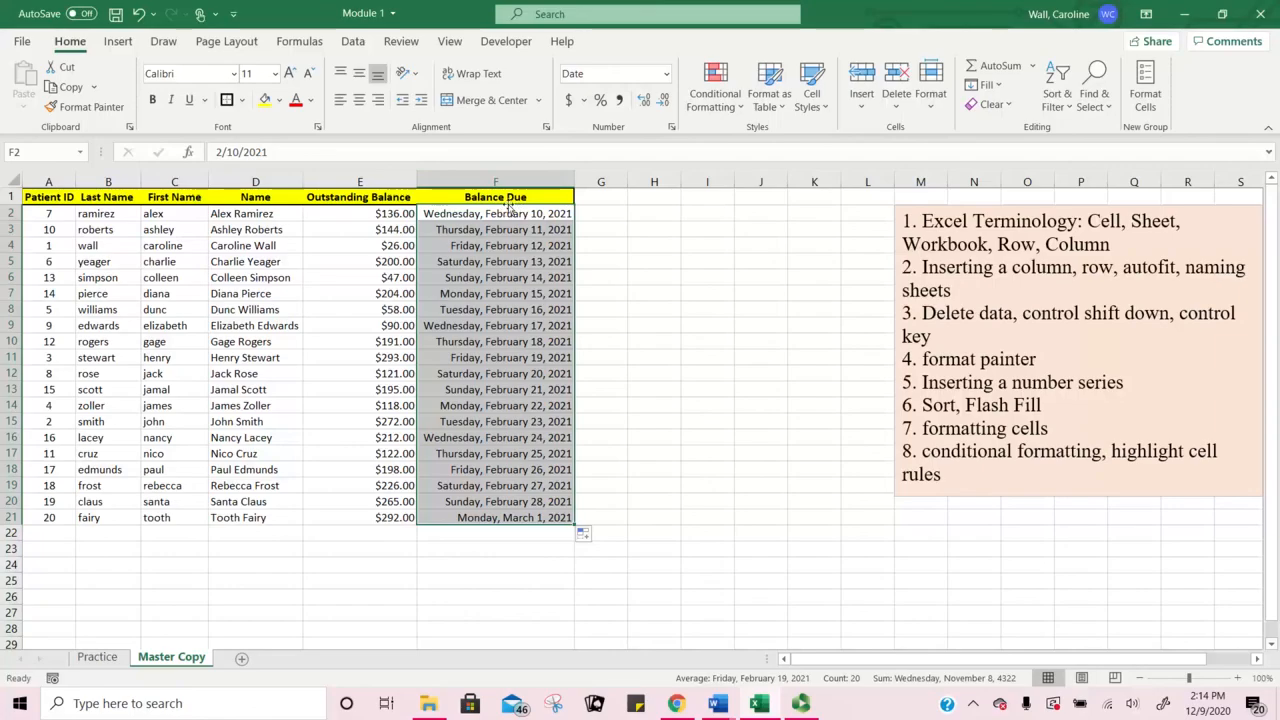
left_click(563, 216)
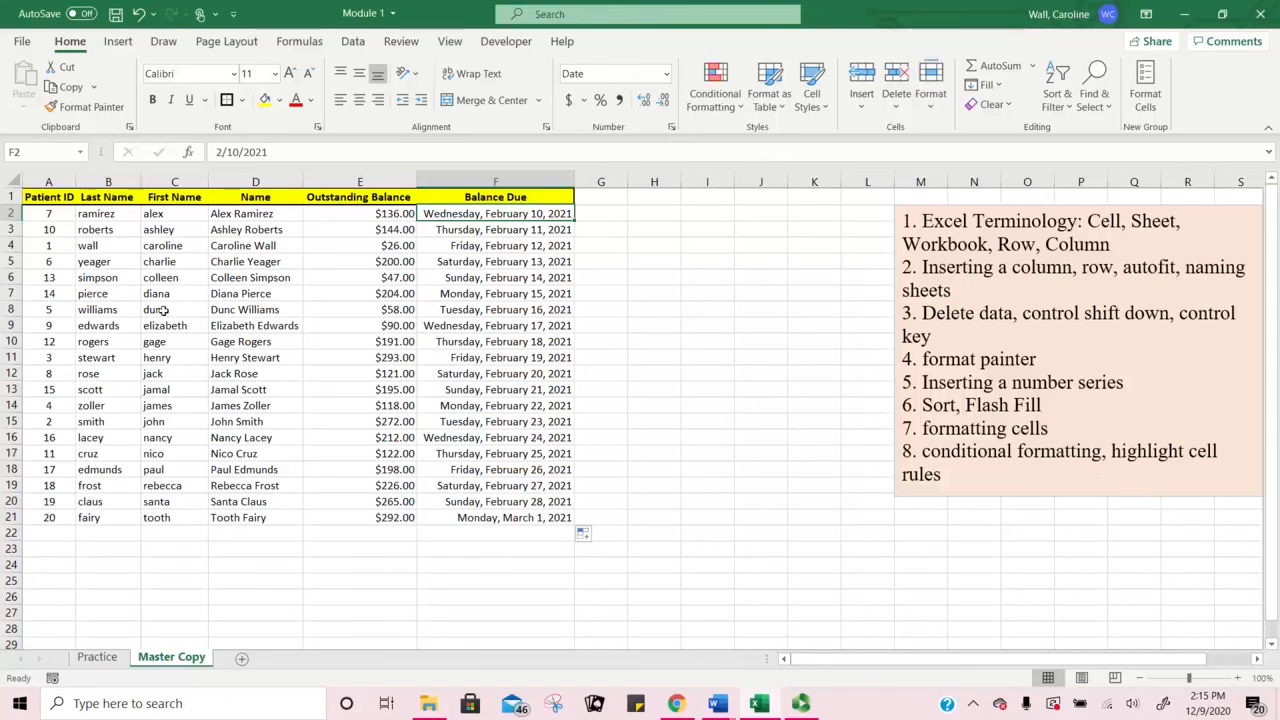
left_click(394, 214)
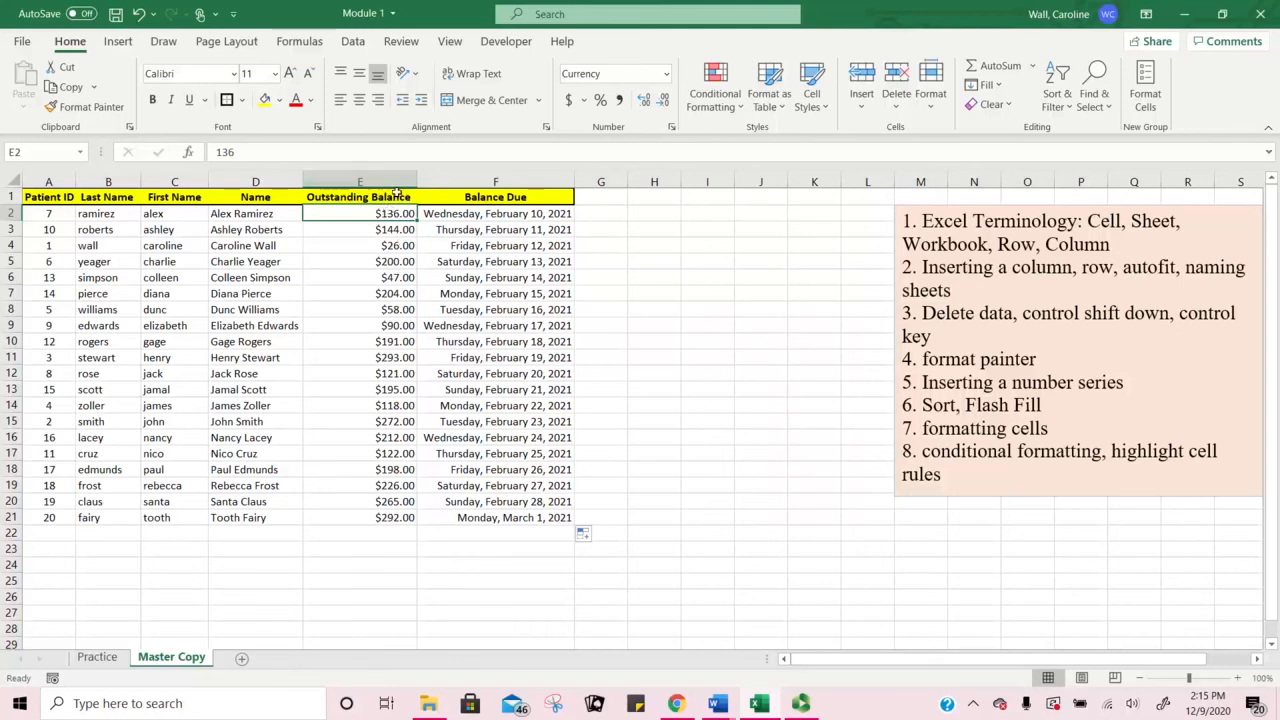
Step: Highlight balances in E2:E21 greater than 100 with Light Red Fill and Dark Red Text
key("ctrl+shift+Down")
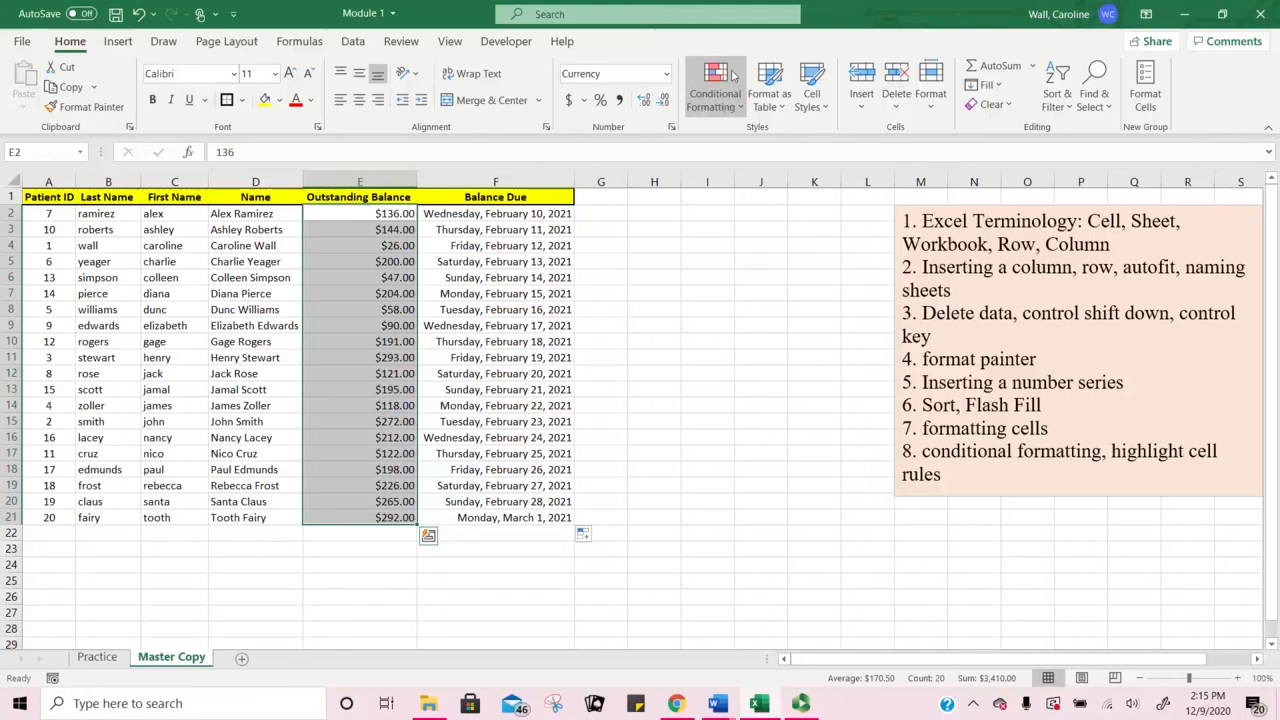
left_click(716, 95)
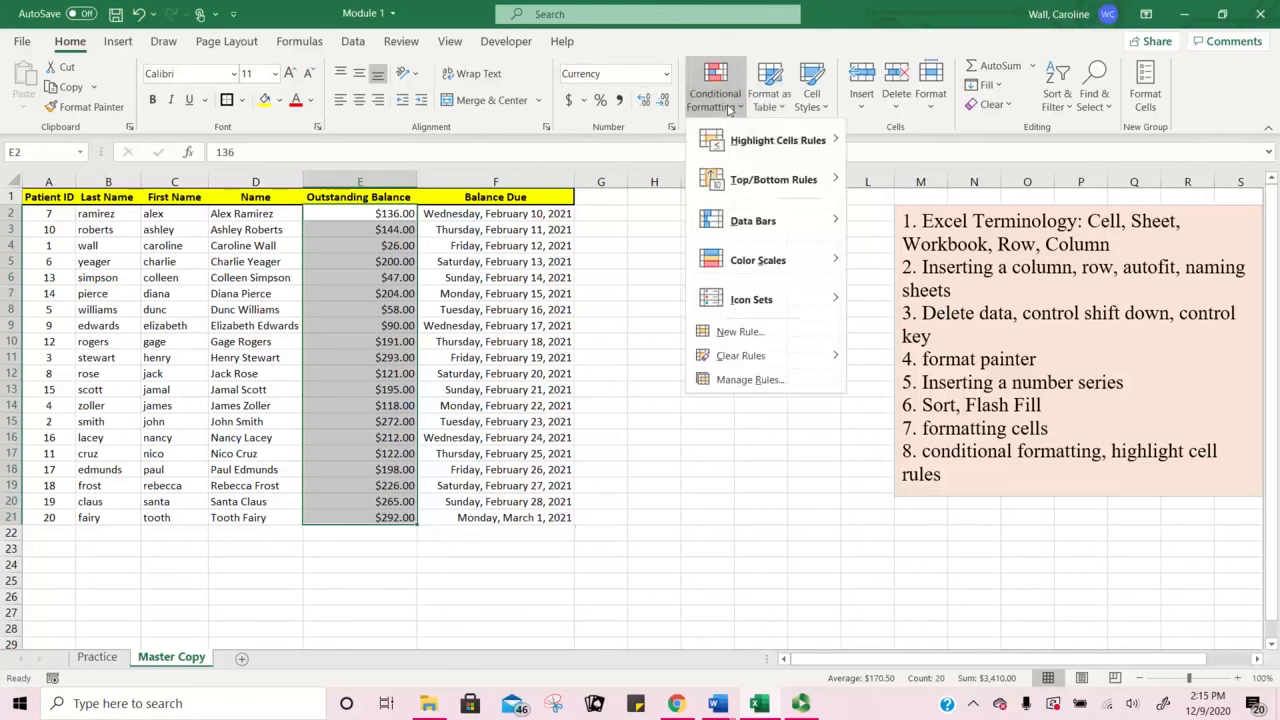
mouse_move(764, 142)
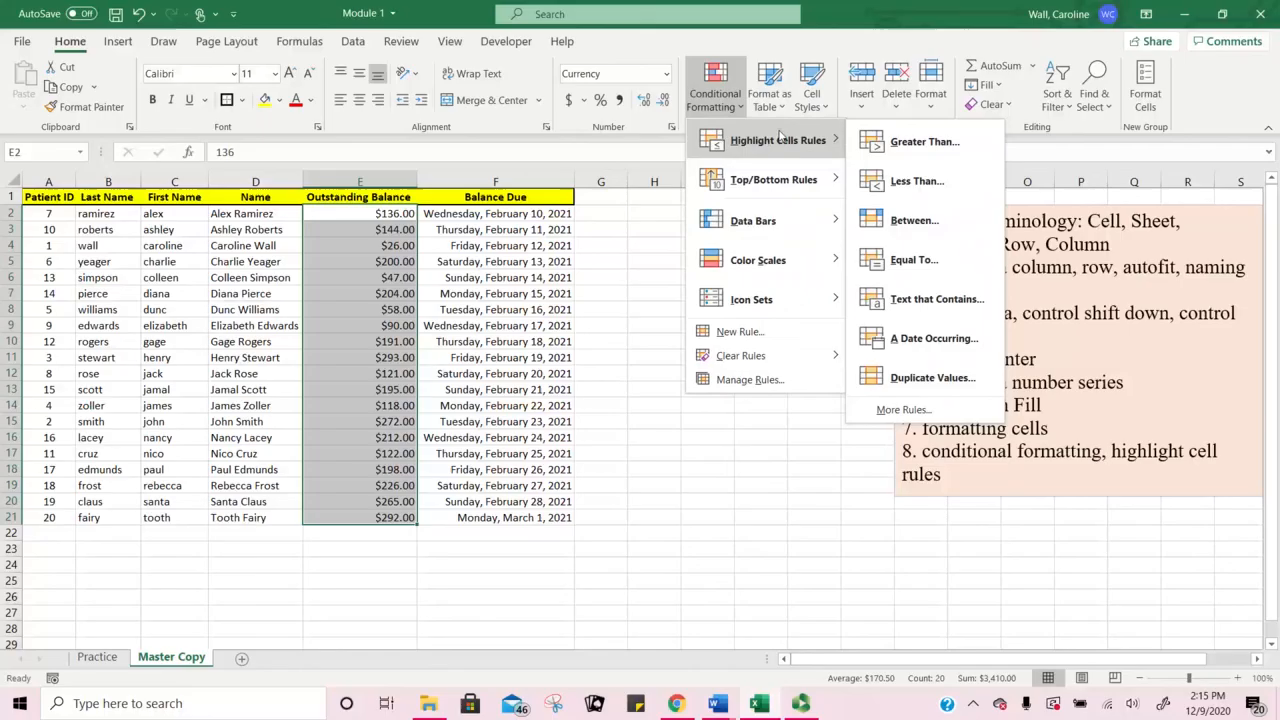
left_click(931, 152)
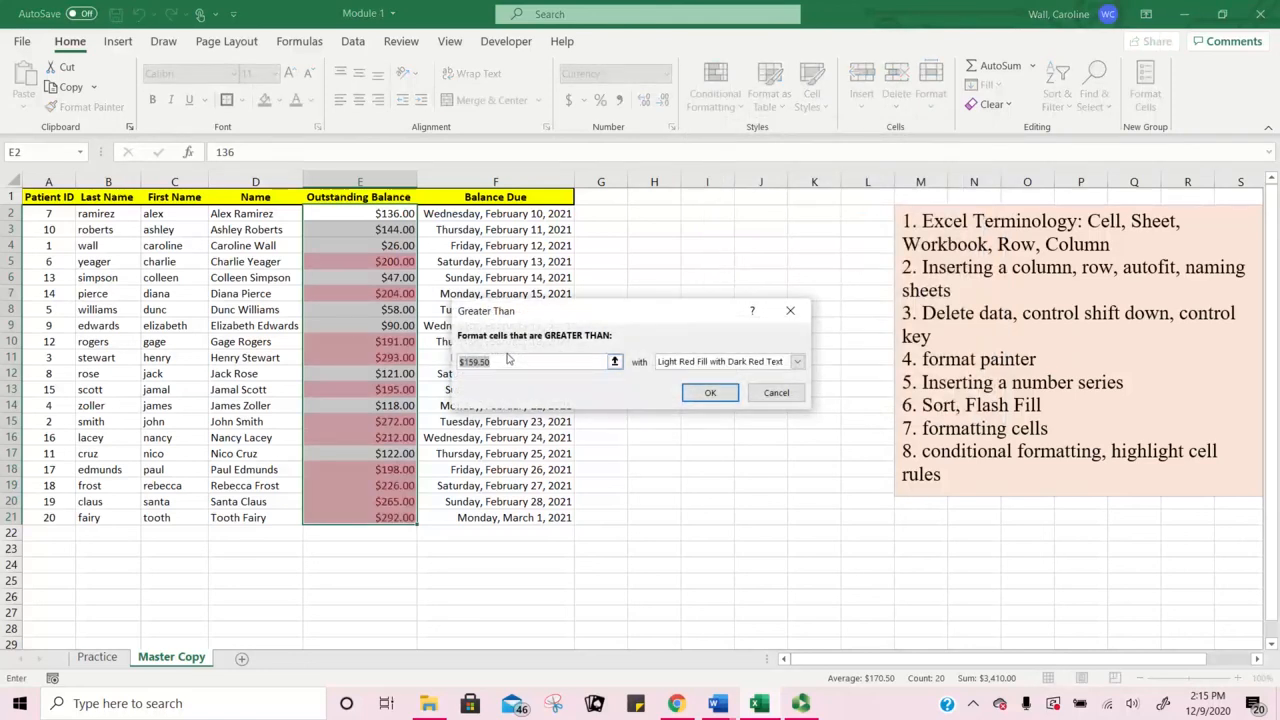
type("100")
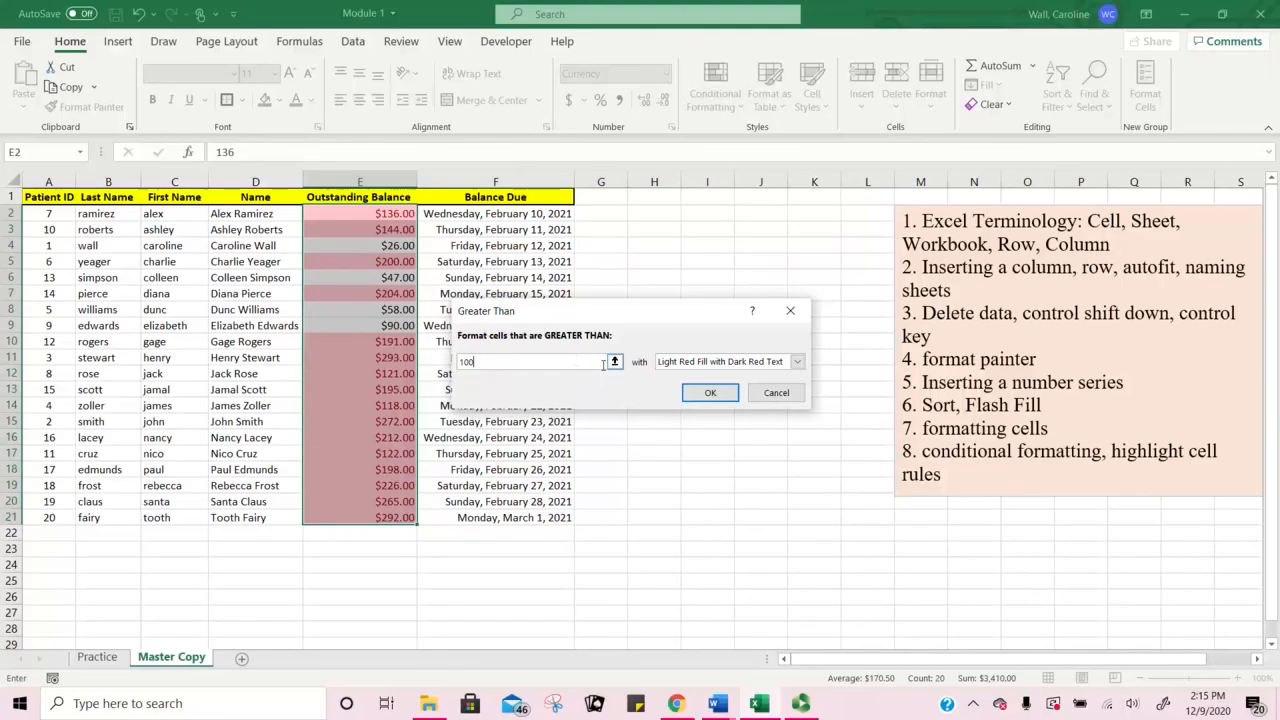
left_click(797, 362)
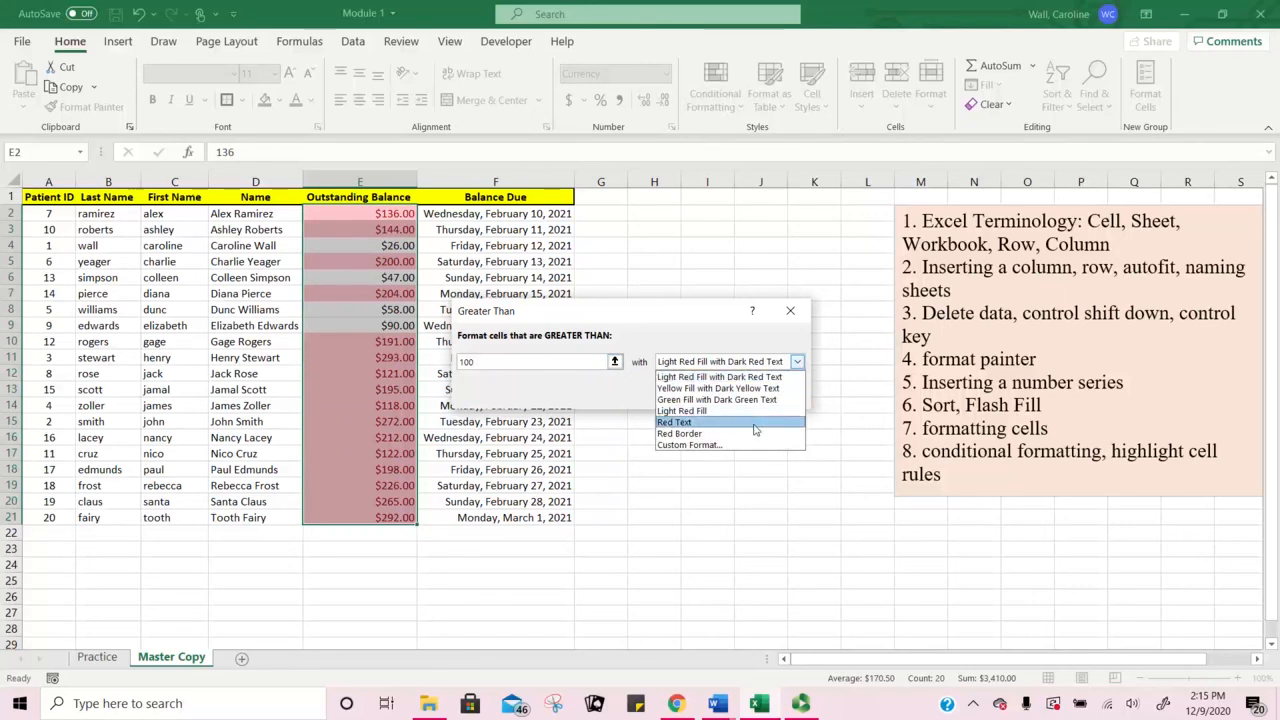
left_click(768, 340)
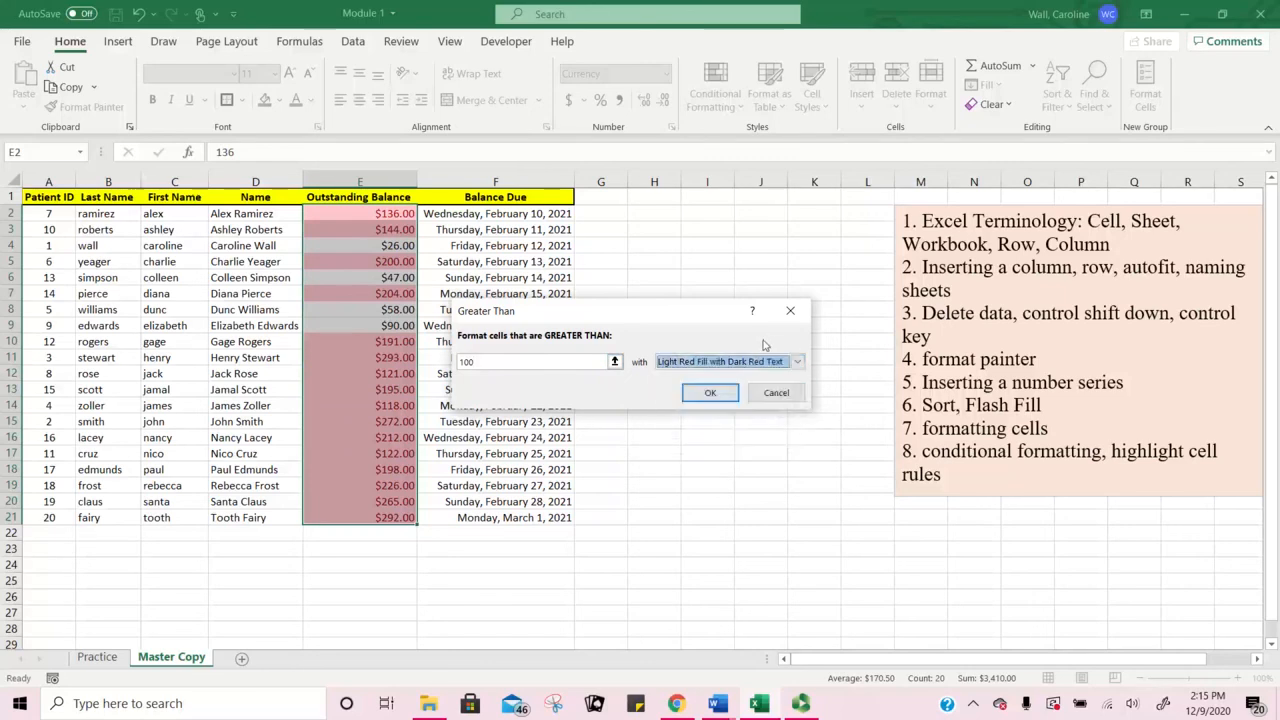
left_click(714, 394)
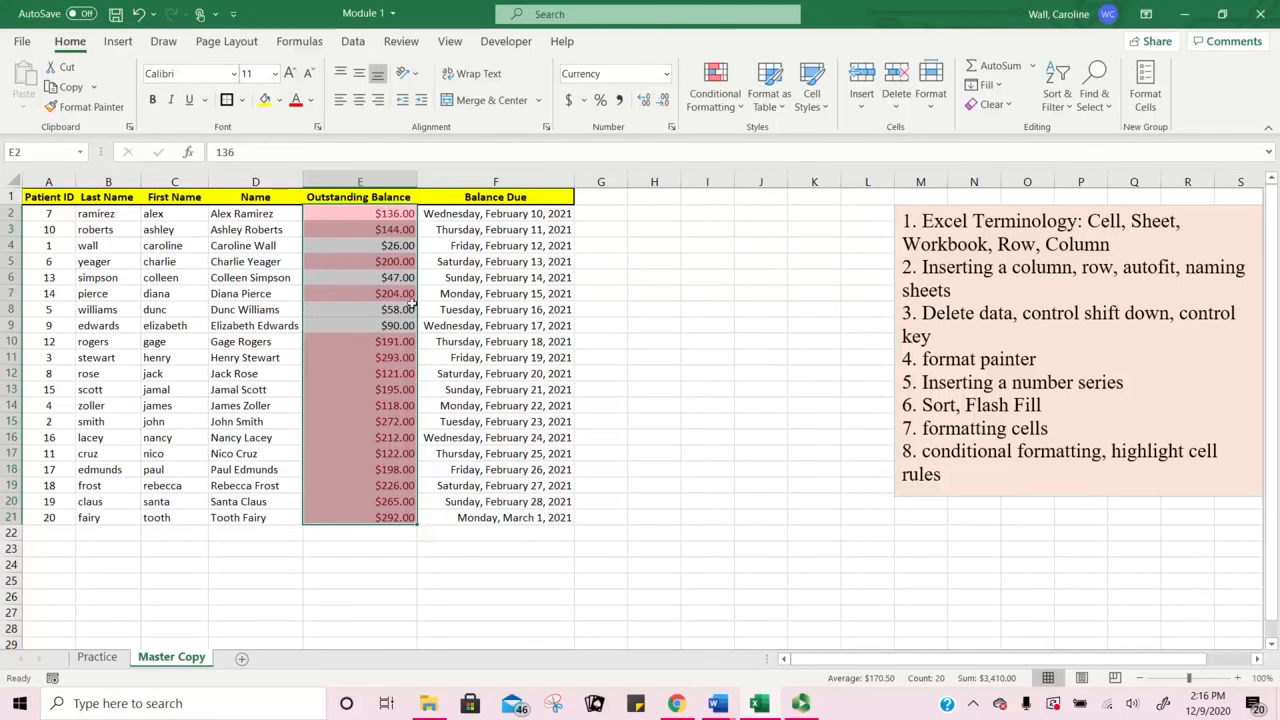
Step: Add an A Date Occurring rule for Next month with Red Text to F2:F21
left_click(596, 299)
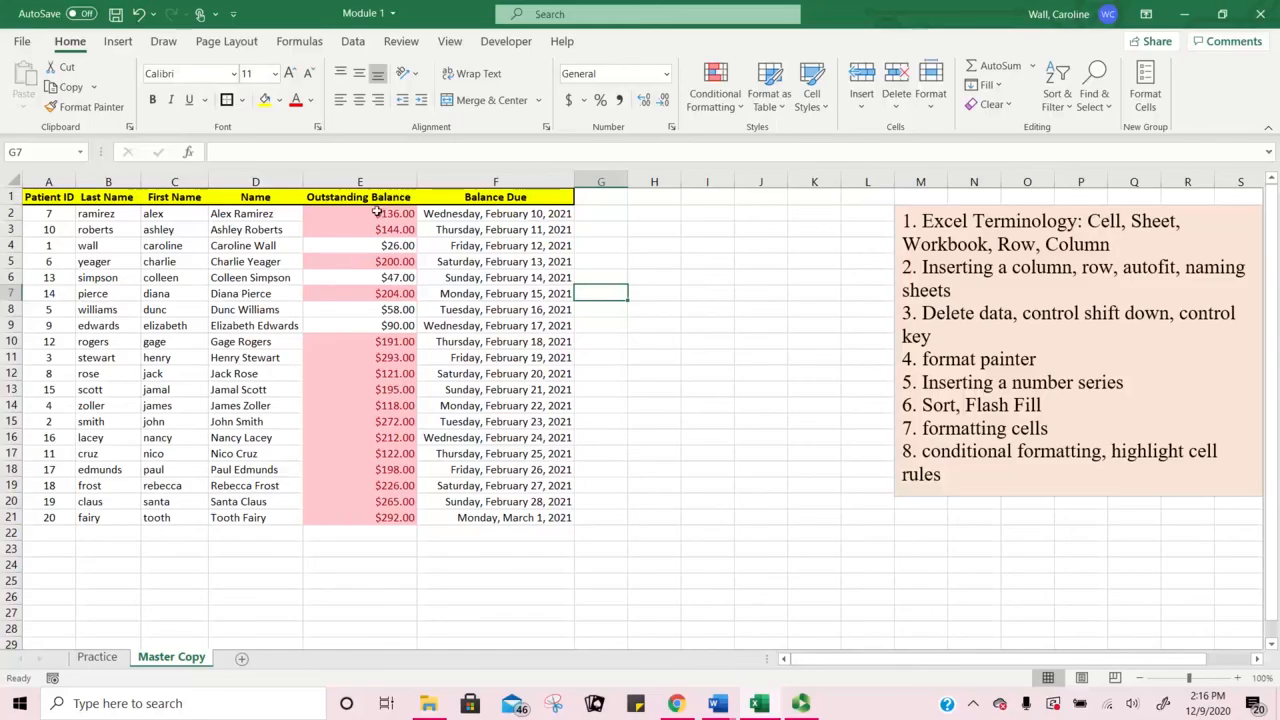
left_click(478, 214)
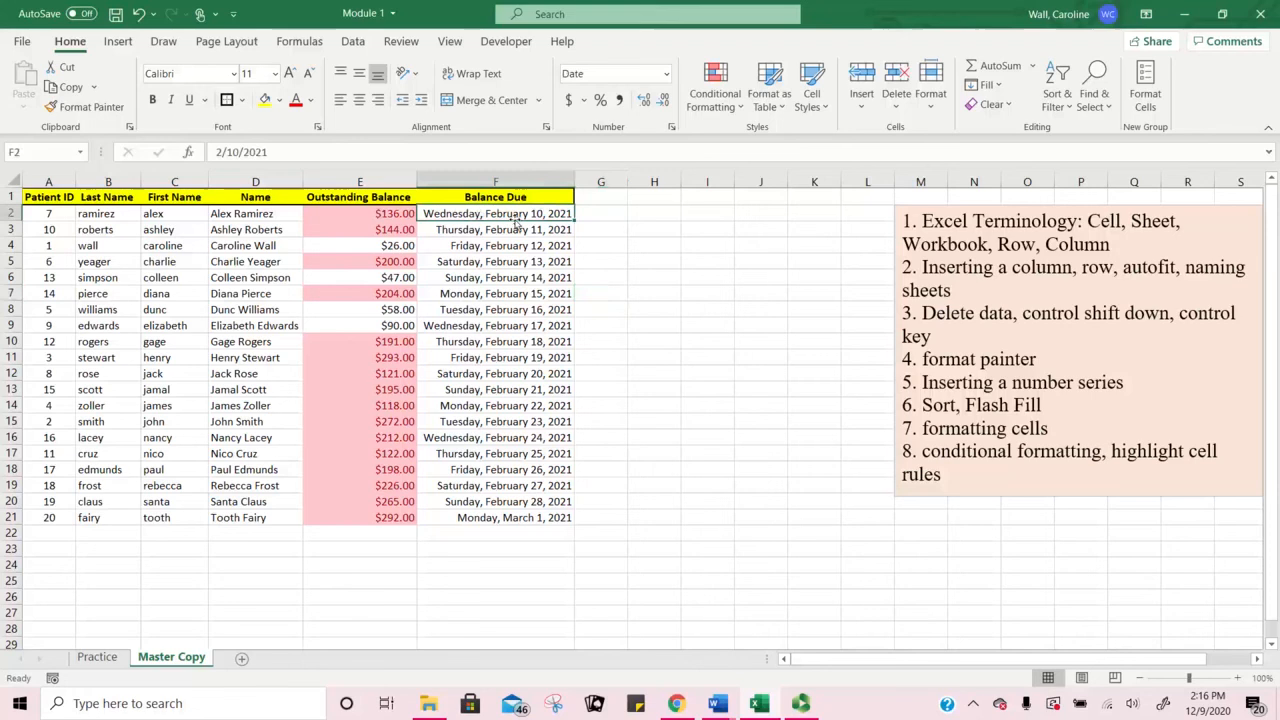
left_click_drag(516, 220, 520, 514)
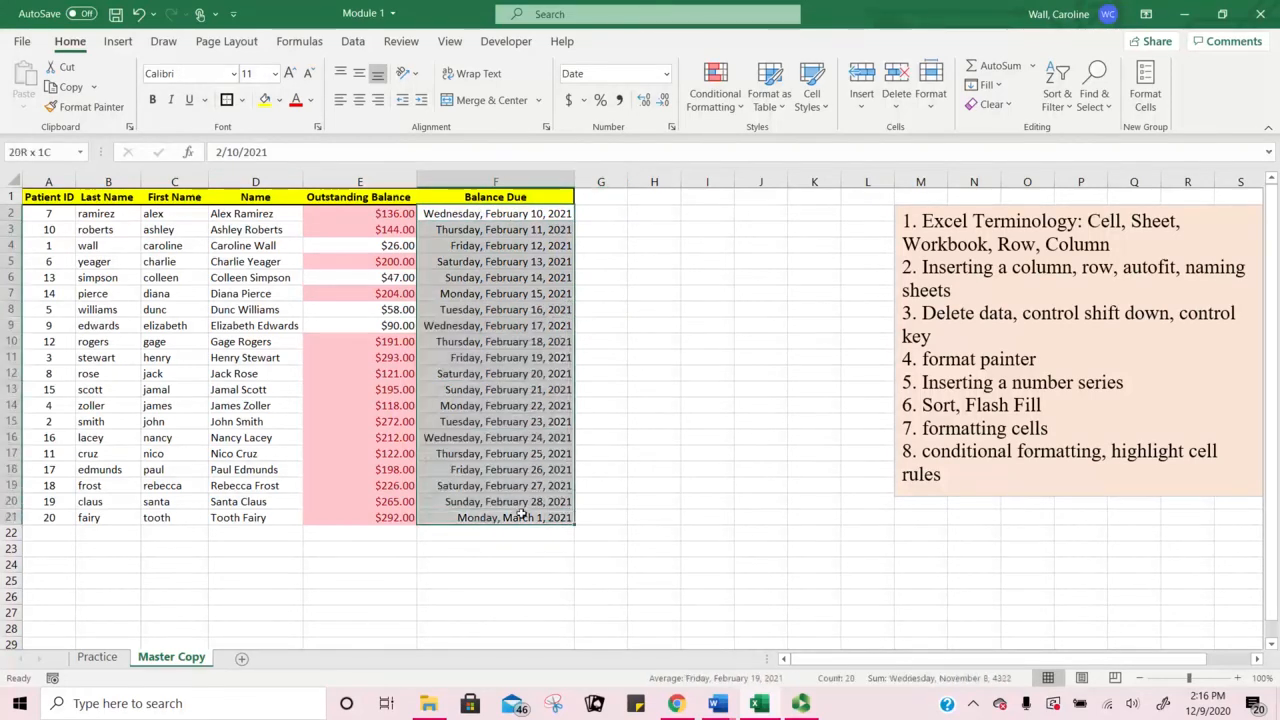
left_click(729, 112)
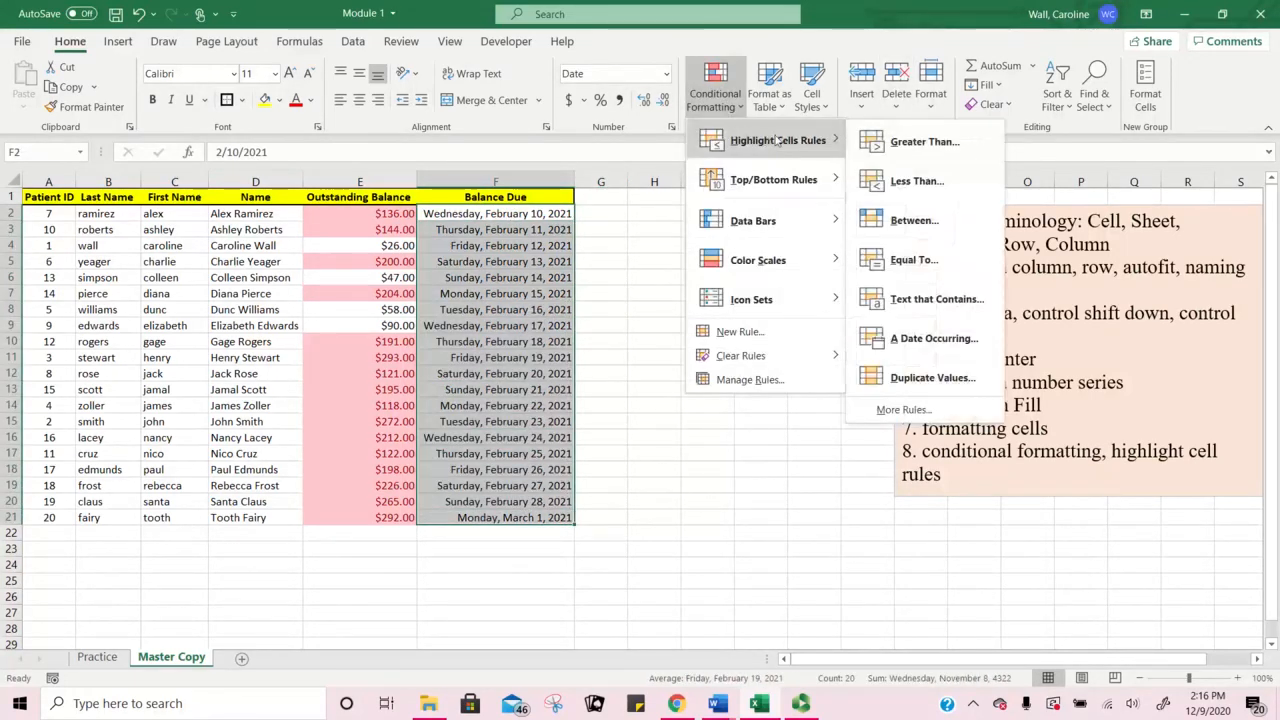
left_click(923, 345)
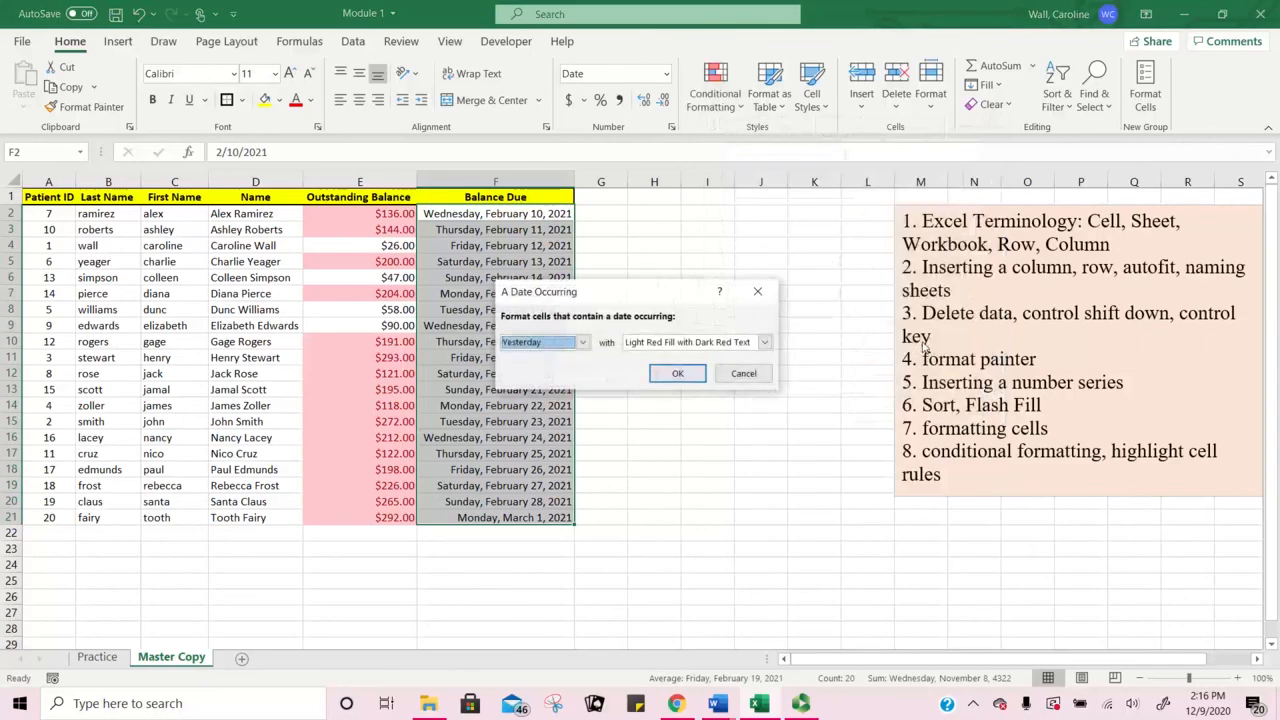
left_click(582, 342)
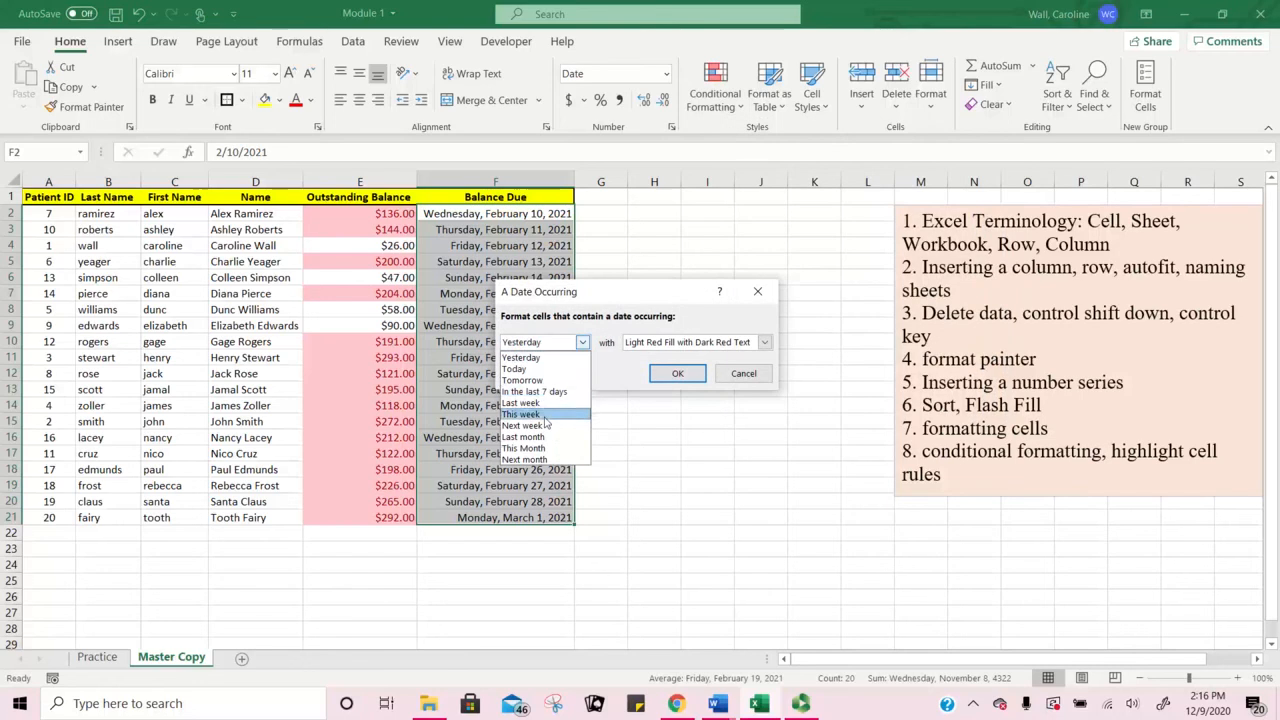
left_click(525, 459)
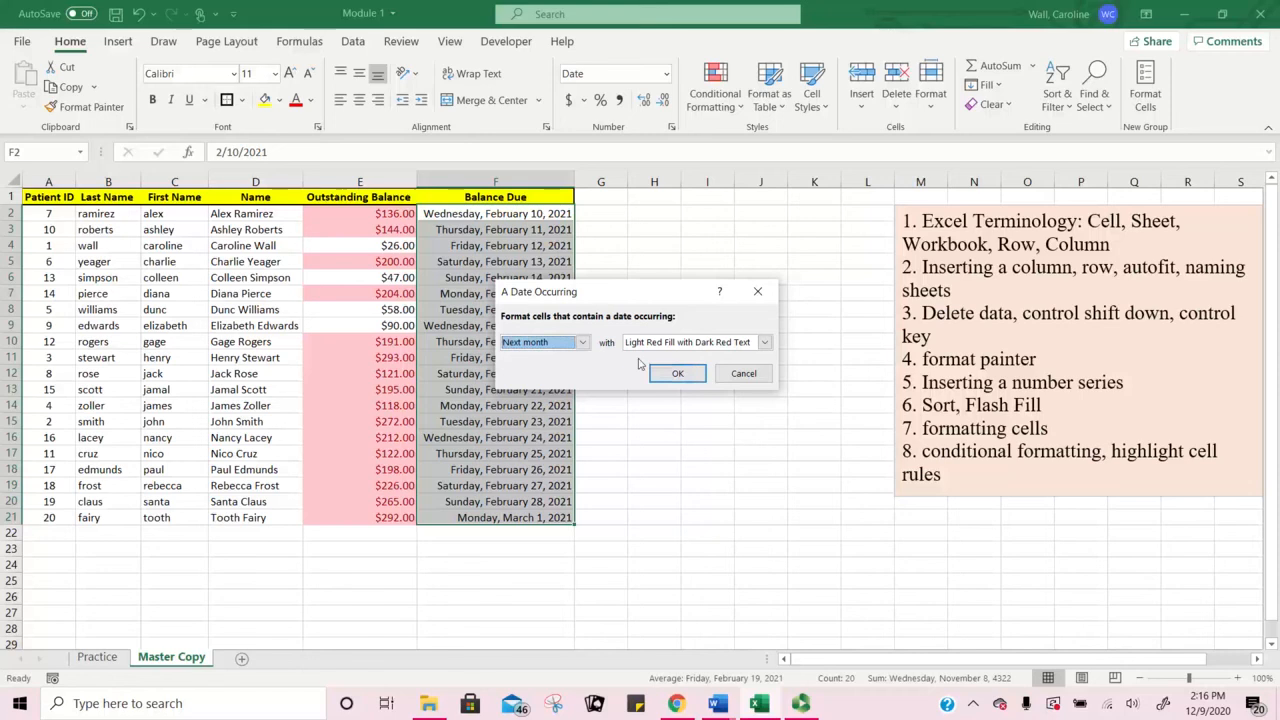
left_click(764, 342)
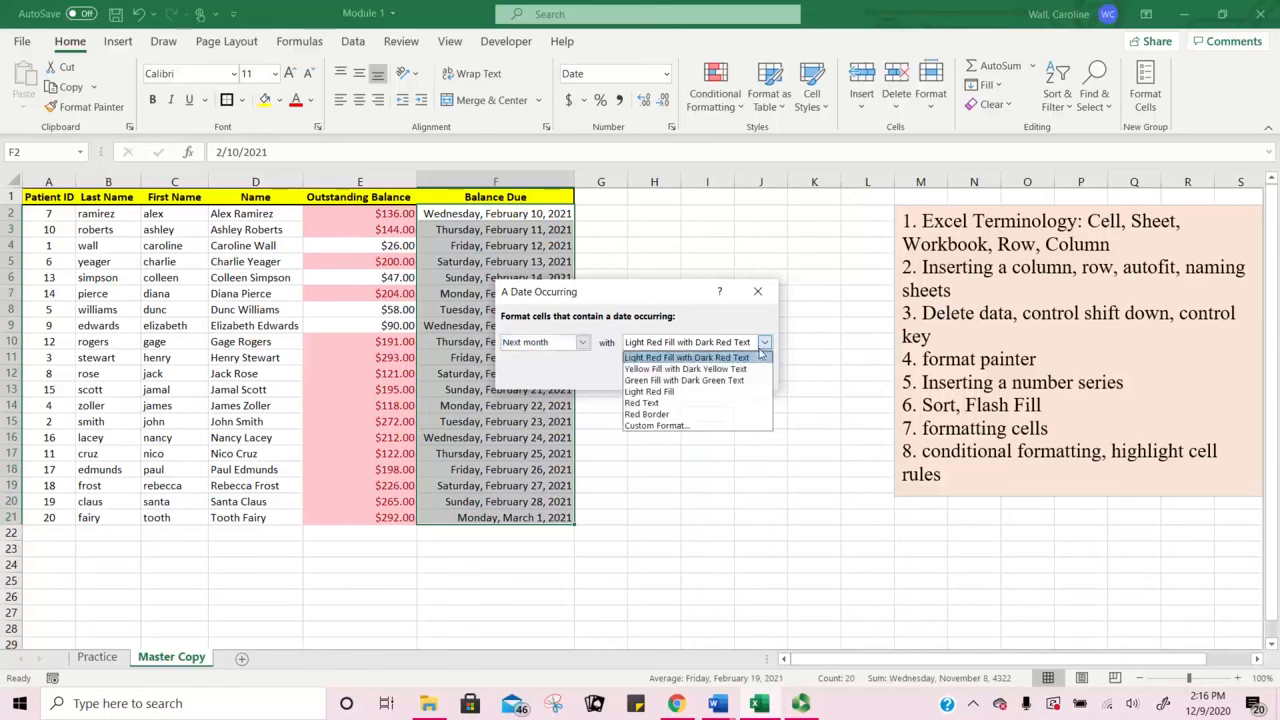
left_click(731, 404)
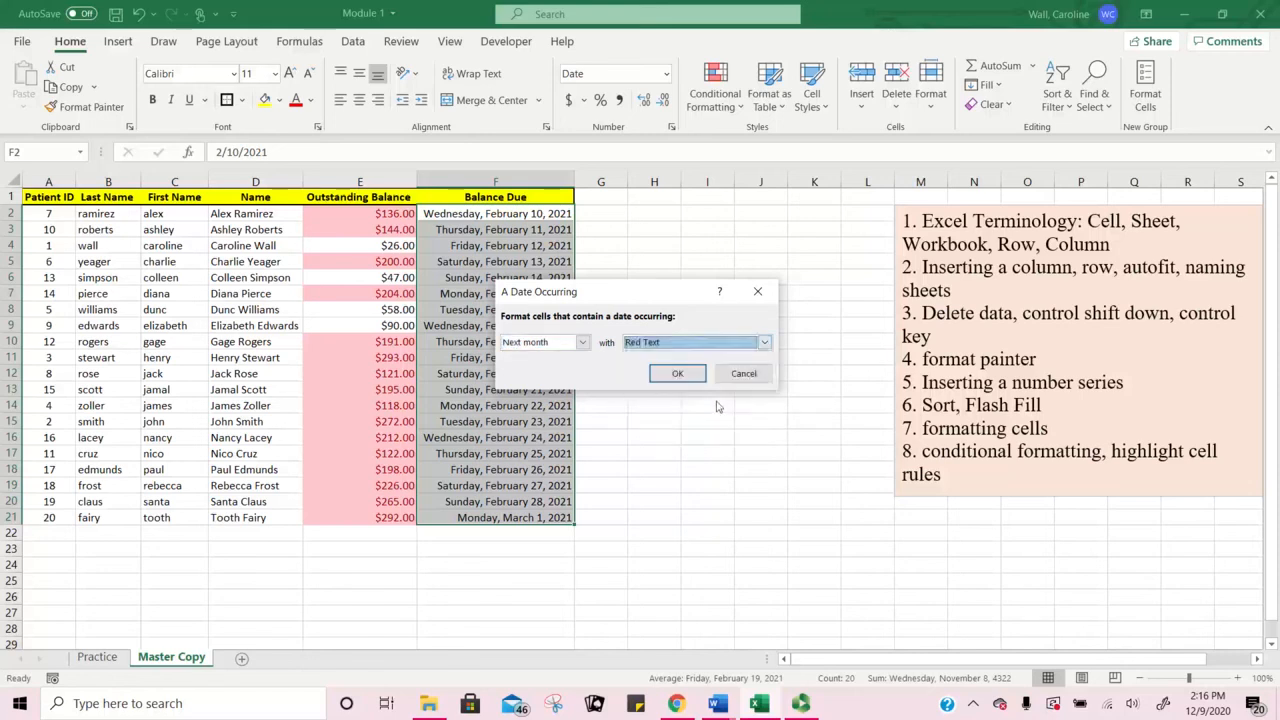
left_click(676, 371)
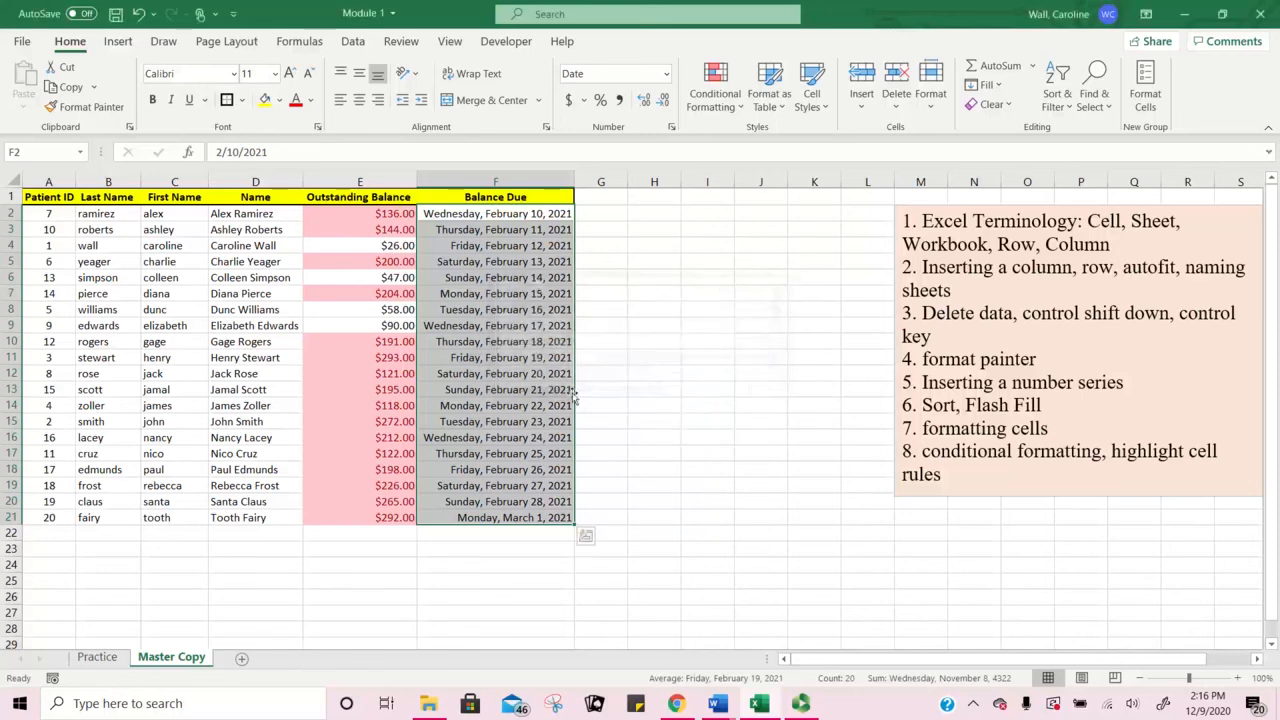
left_click(650, 400)
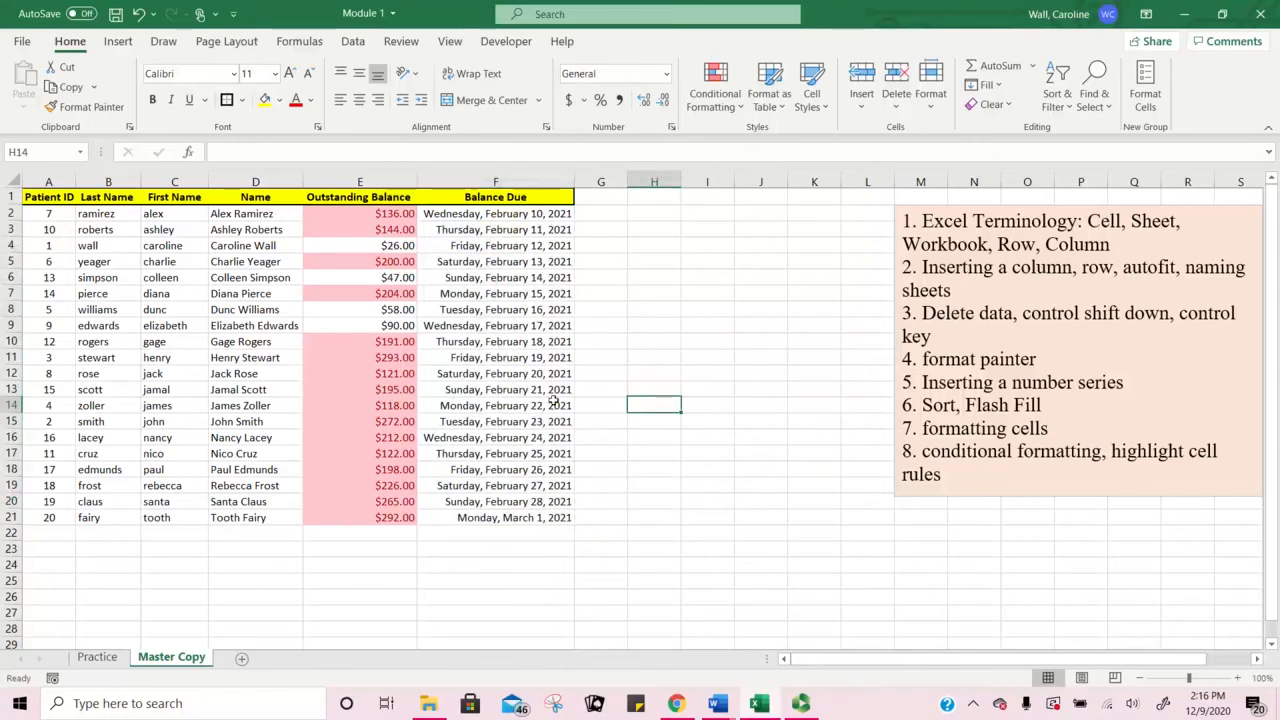
left_click(521, 231)
left_click_drag(533, 245, 528, 489)
left_click_drag(506, 213, 526, 517)
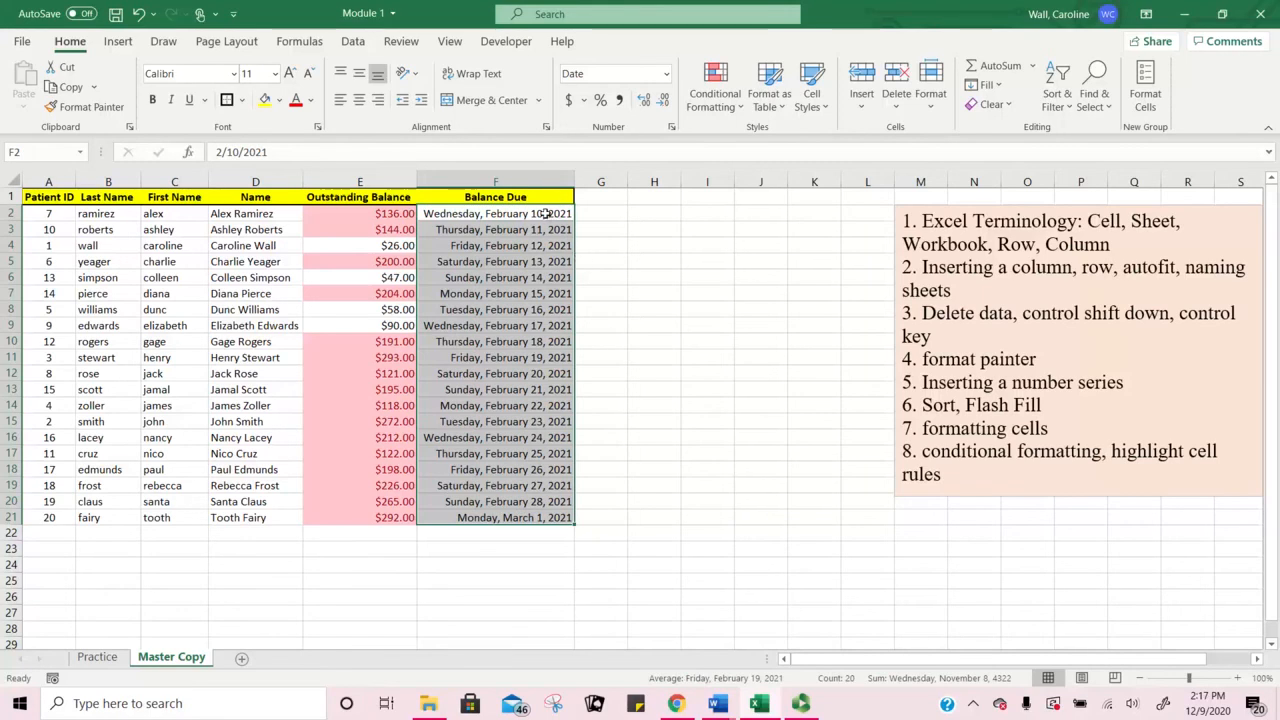
left_click_drag(536, 470, 537, 480)
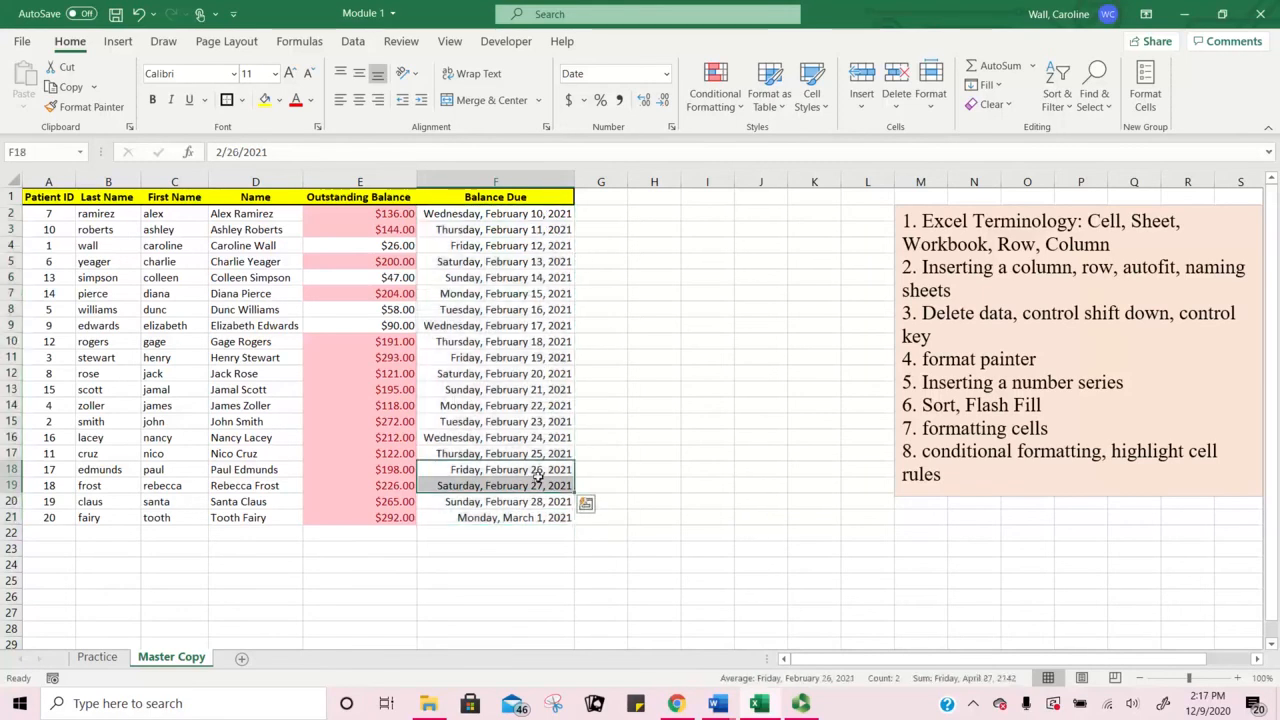
left_click(524, 537)
left_click(515, 294)
left_click(505, 244)
left_click(493, 214)
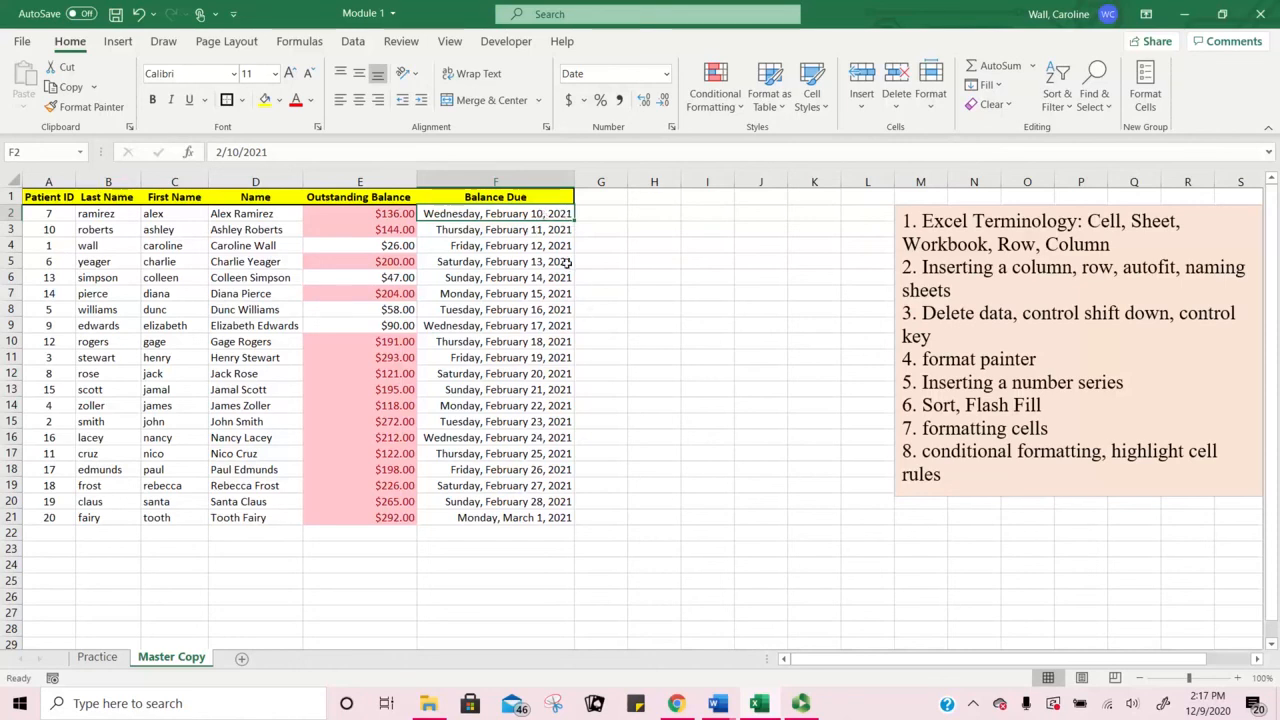
Step: On the Practice sheet, set F2 to Long Date and autofit column F
left_click(104, 660)
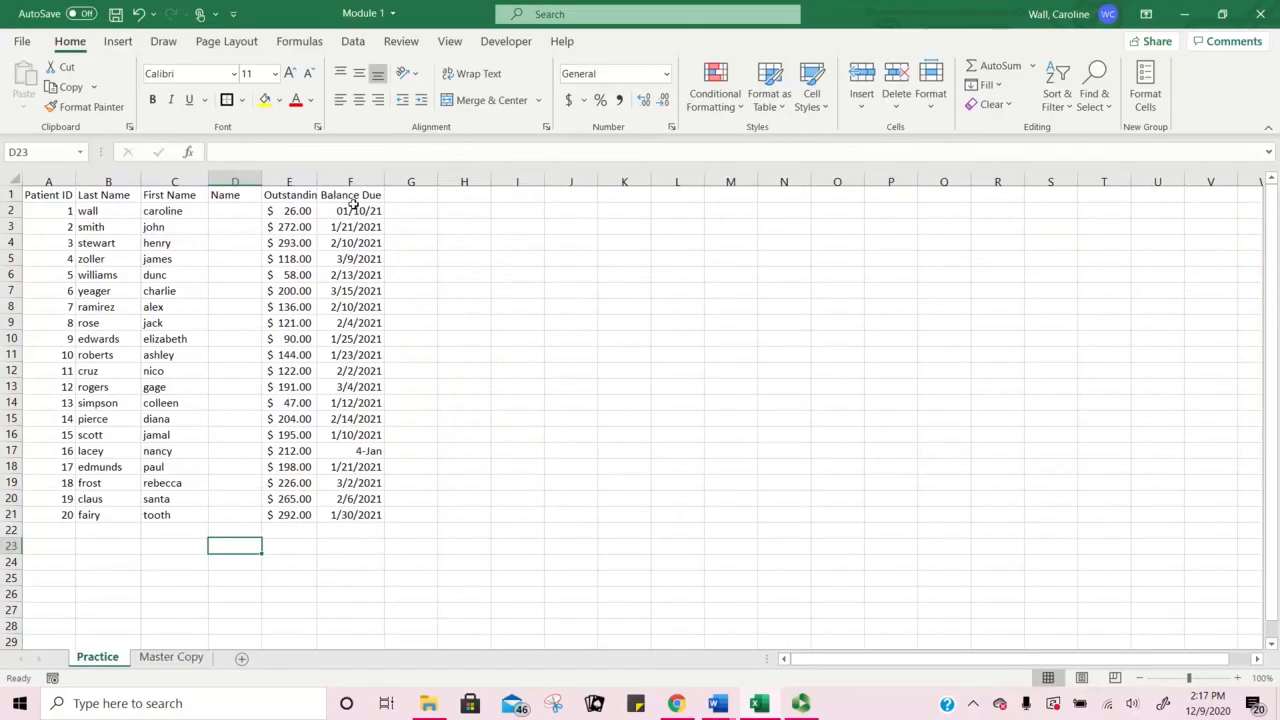
left_click_drag(356, 207, 392, 504)
left_click(350, 213)
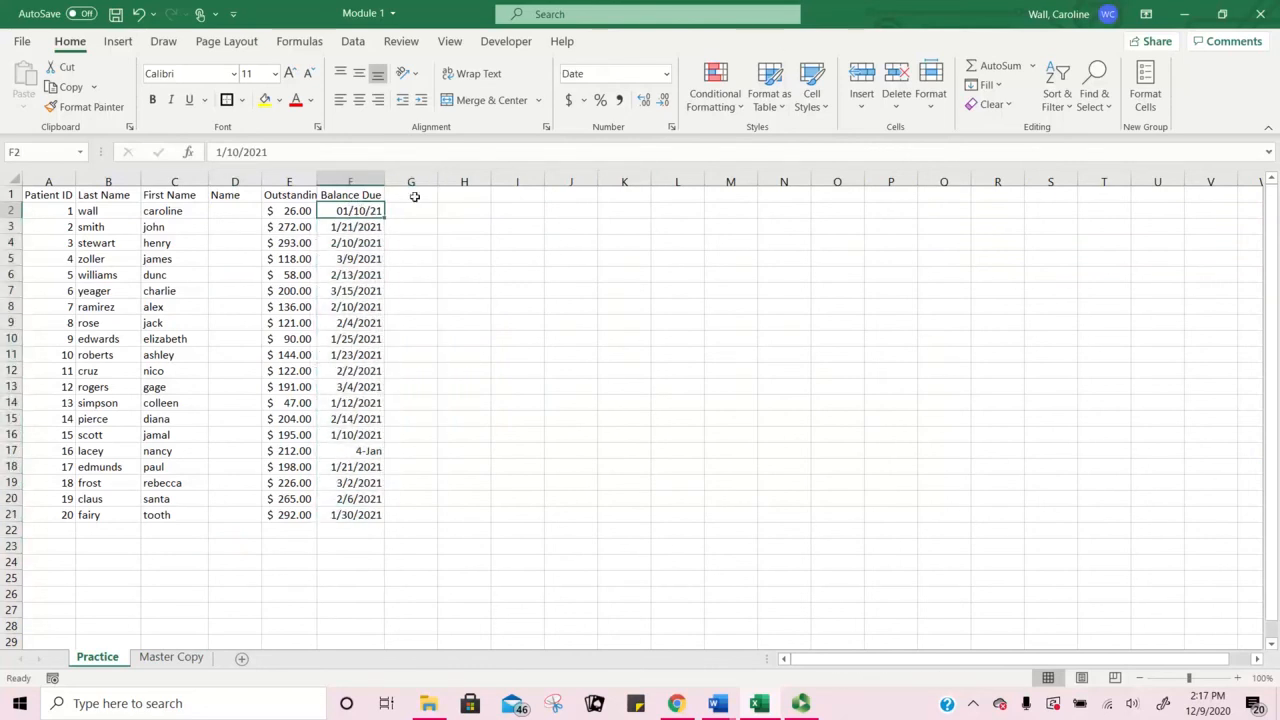
left_click(666, 74)
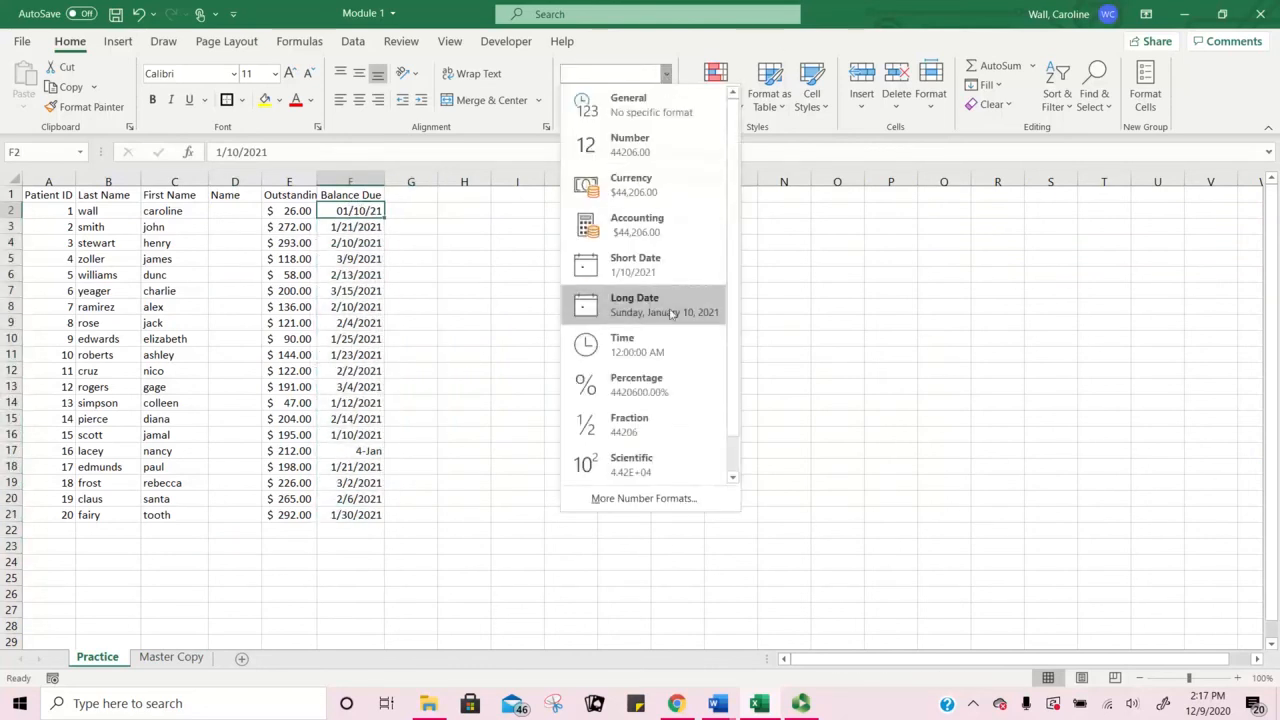
left_click(670, 311)
double_click(384, 181)
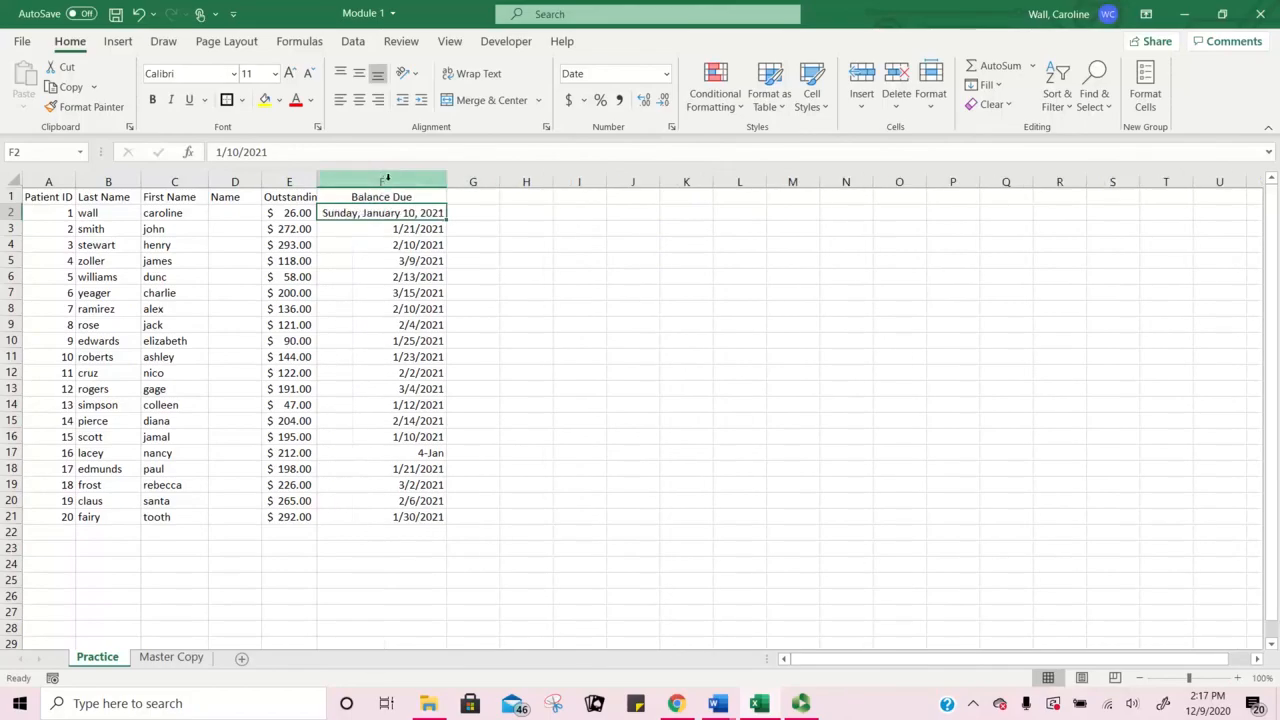
left_click(424, 229)
left_click(427, 214)
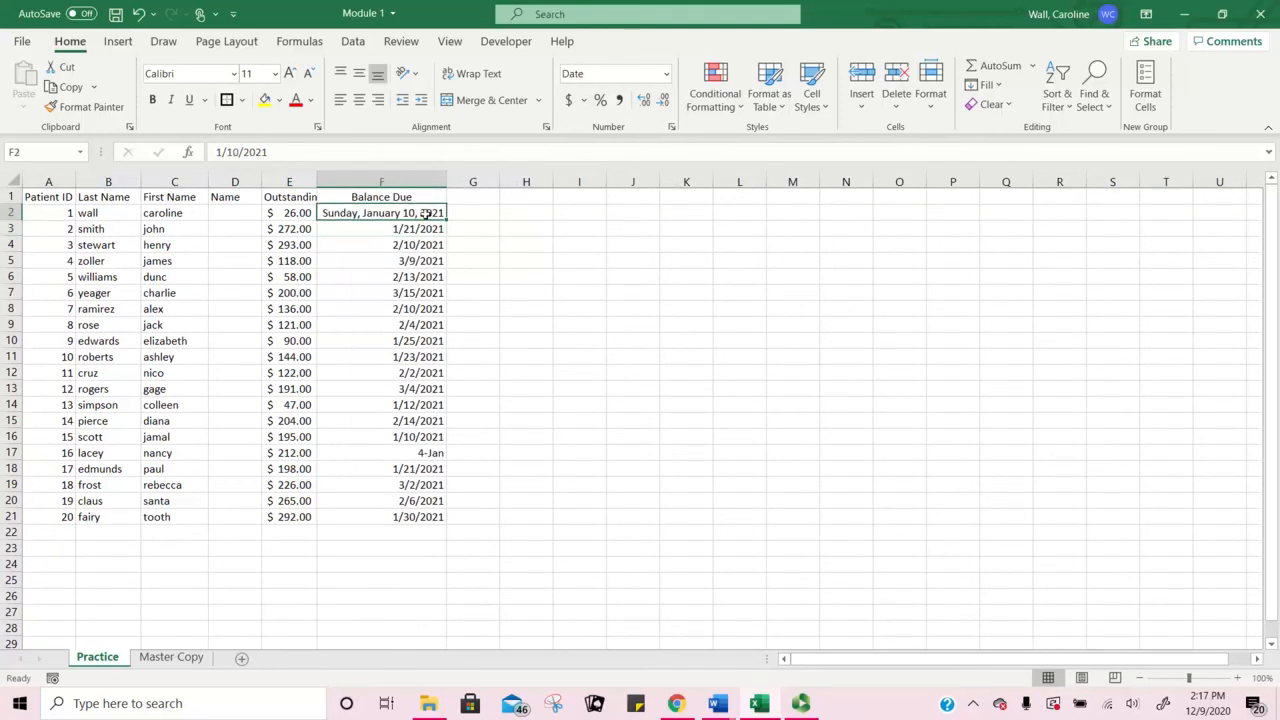
Step: Copy F2's long-date format onto F3:F21 with Format Painter and autofit column F again
left_click(118, 114)
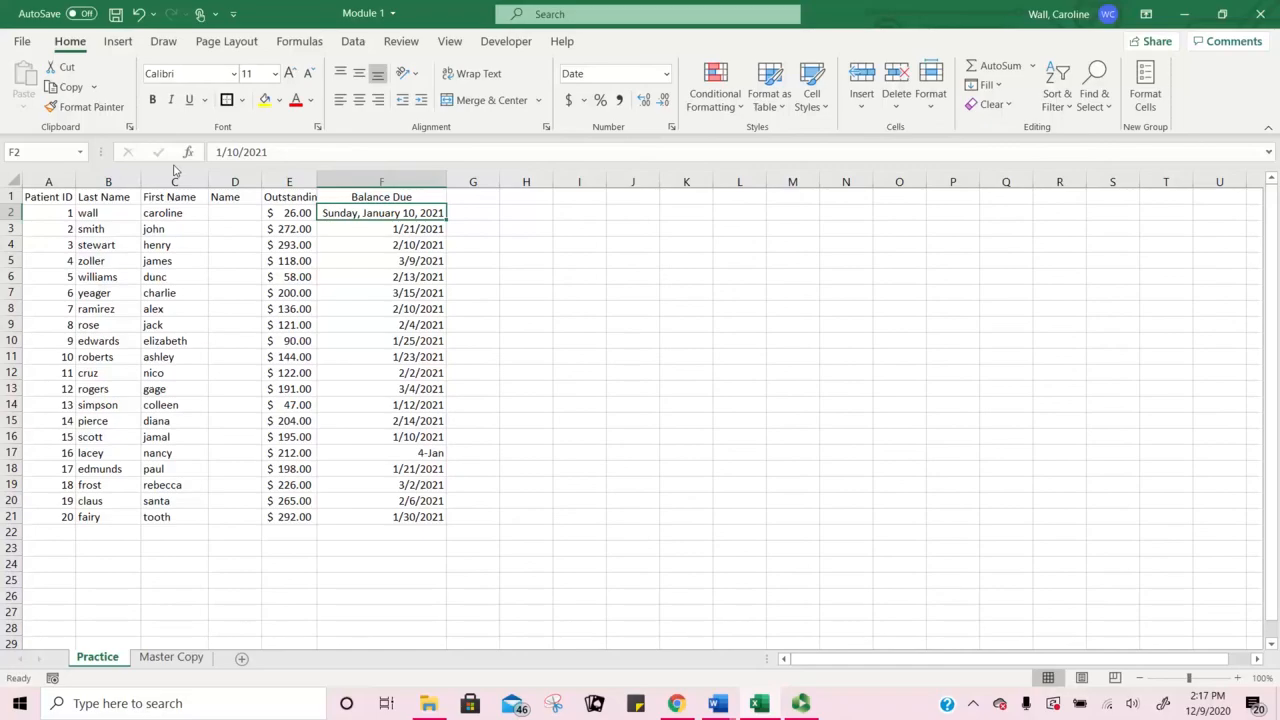
left_click(85, 106)
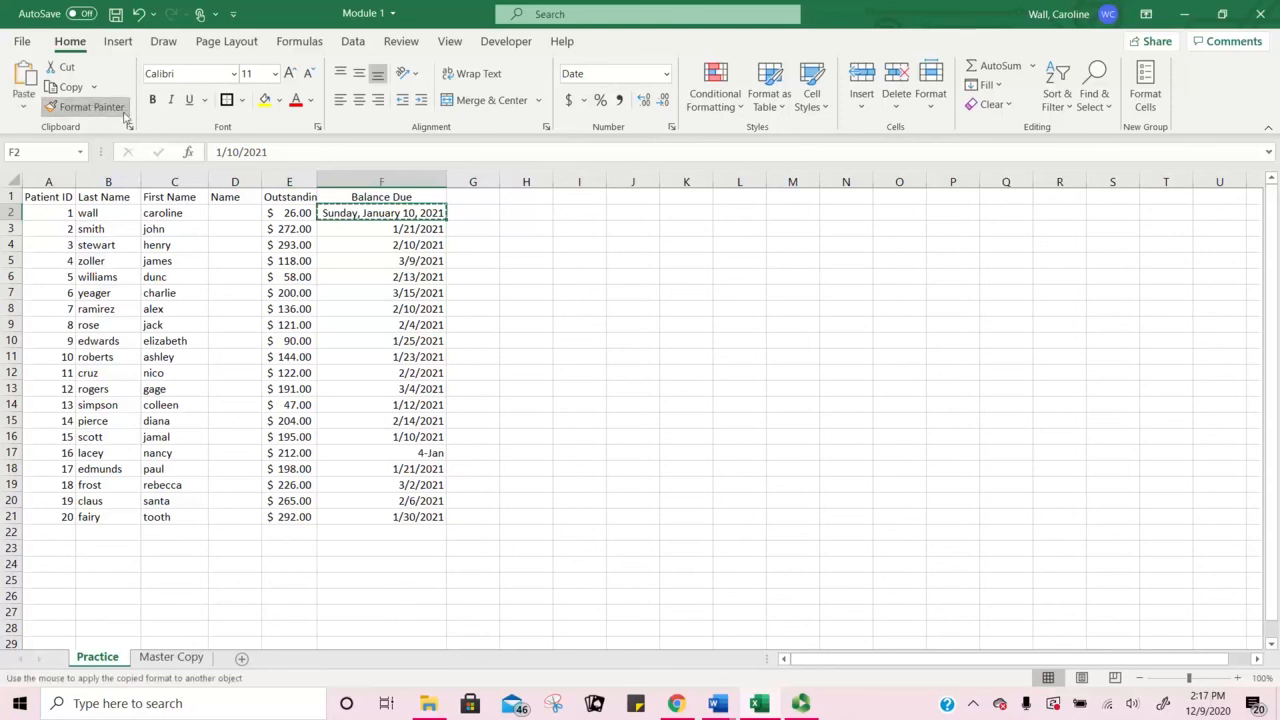
left_click(437, 229)
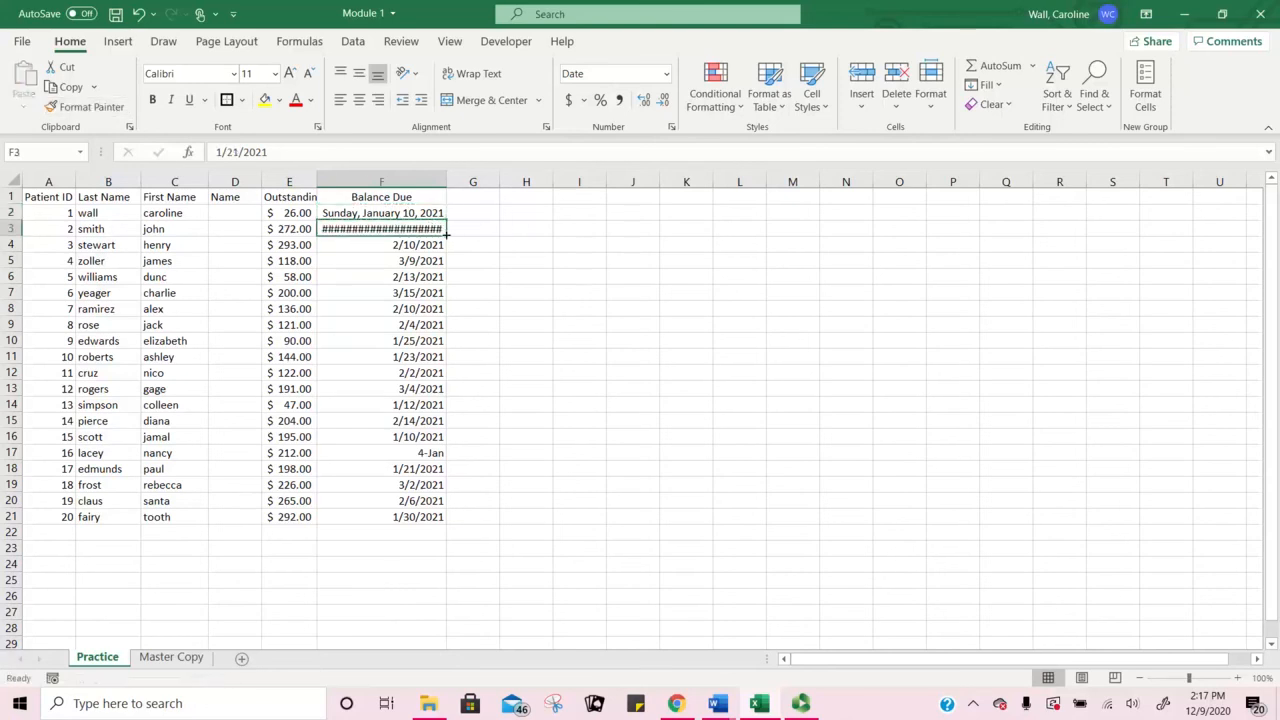
left_click(377, 214)
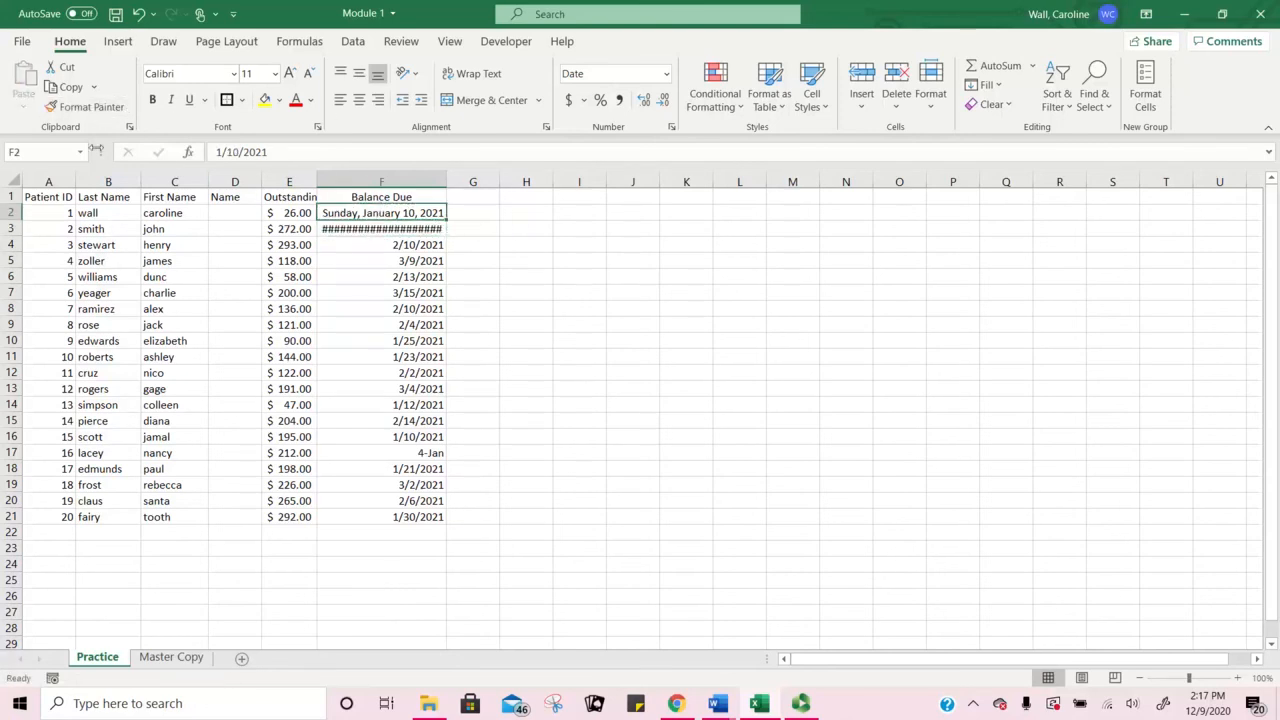
left_click(85, 106)
mouse_move(437, 232)
left_mouse_down()
mouse_move(414, 434)
mouse_move(420, 516)
left_mouse_up()
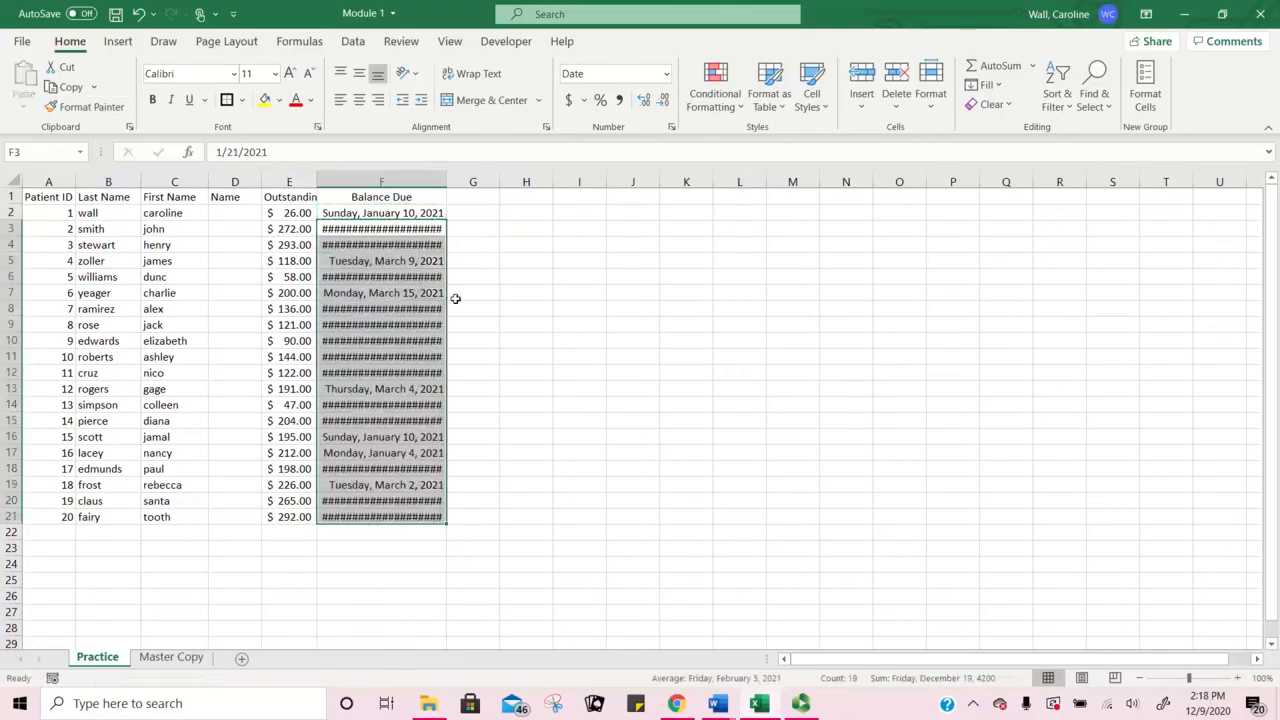
double_click(447, 182)
left_click(540, 289)
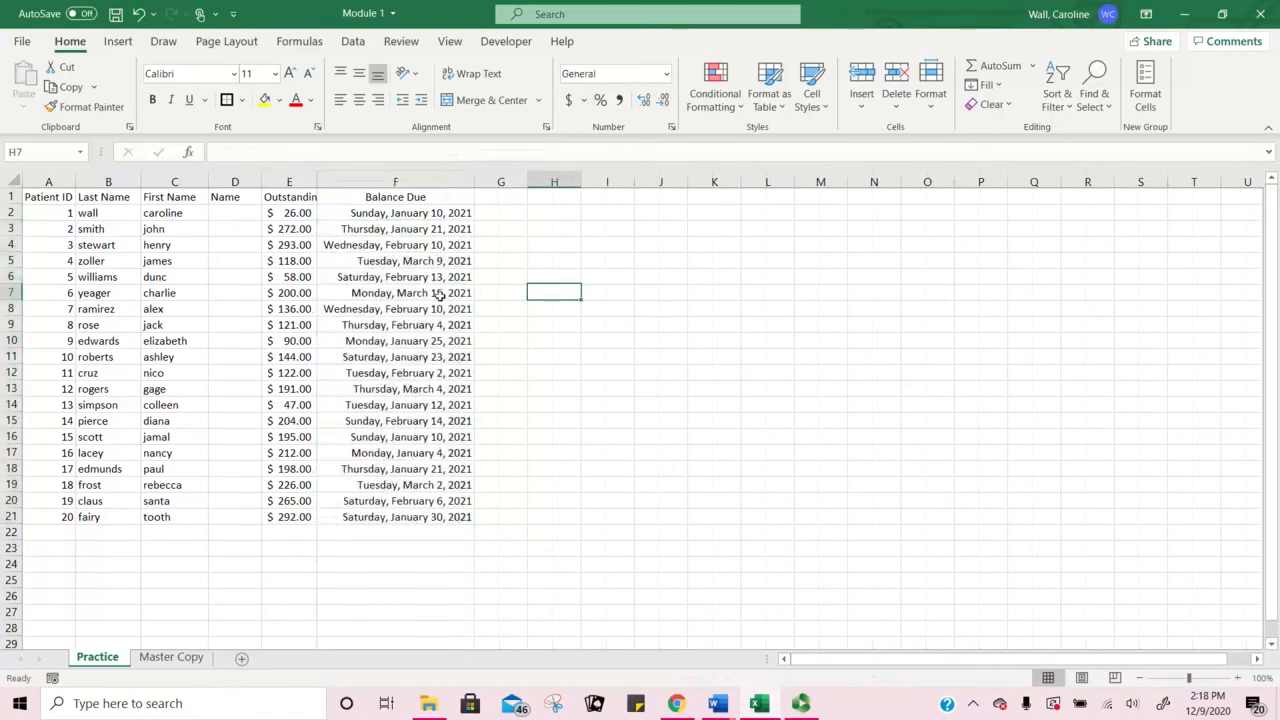
left_click_drag(408, 207, 420, 516)
Step: Apply a Next month, Red Text date-occurring rule to the Practice sheet's F2:F21
left_click(714, 98)
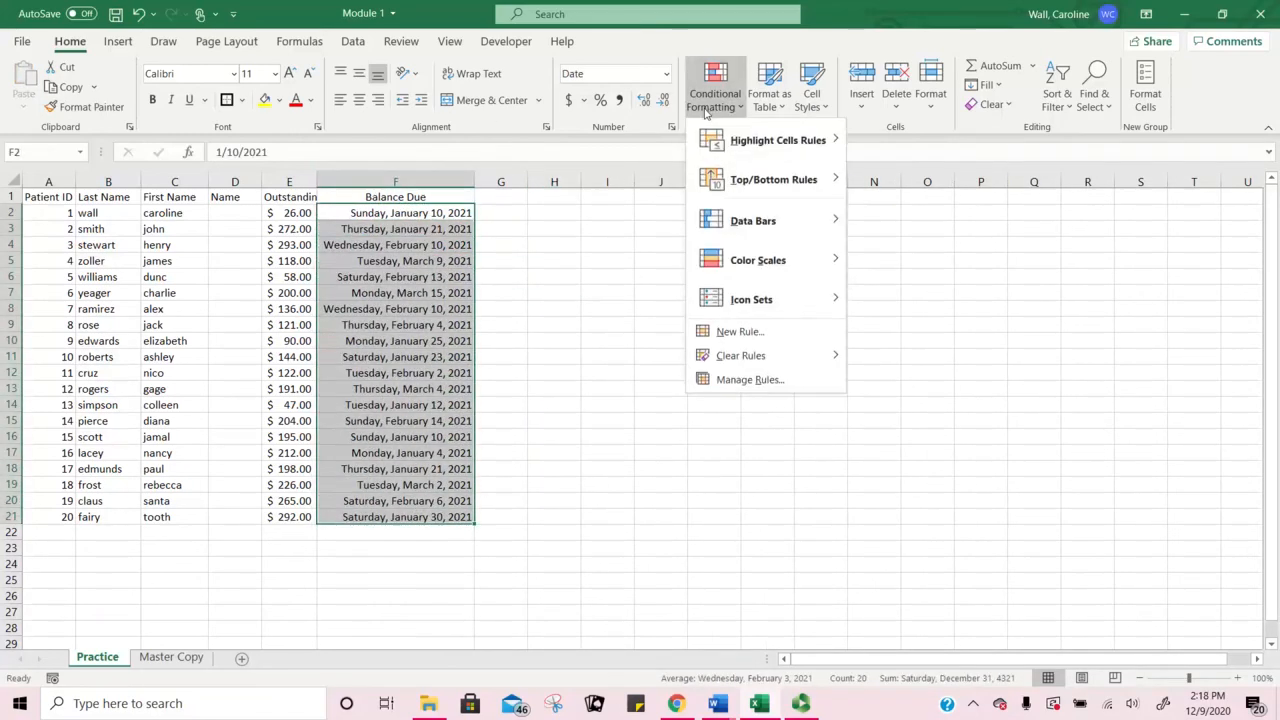
mouse_move(780, 145)
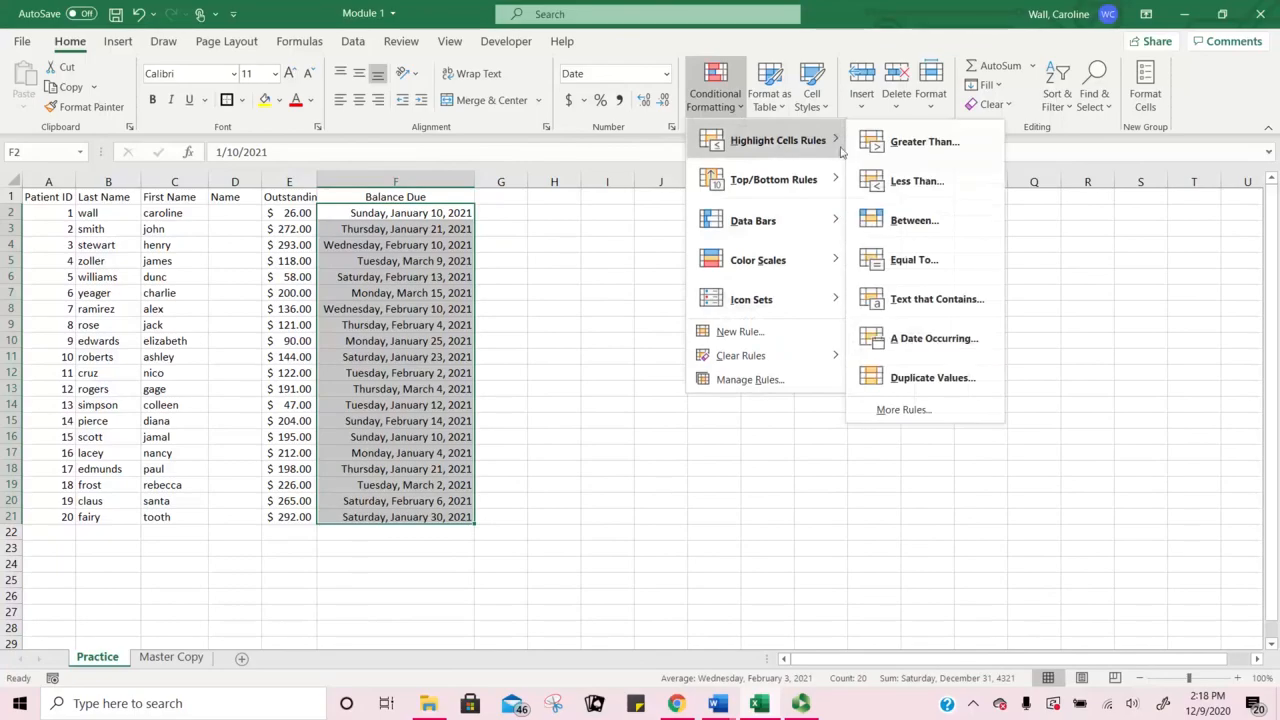
left_click(960, 340)
left_click(582, 342)
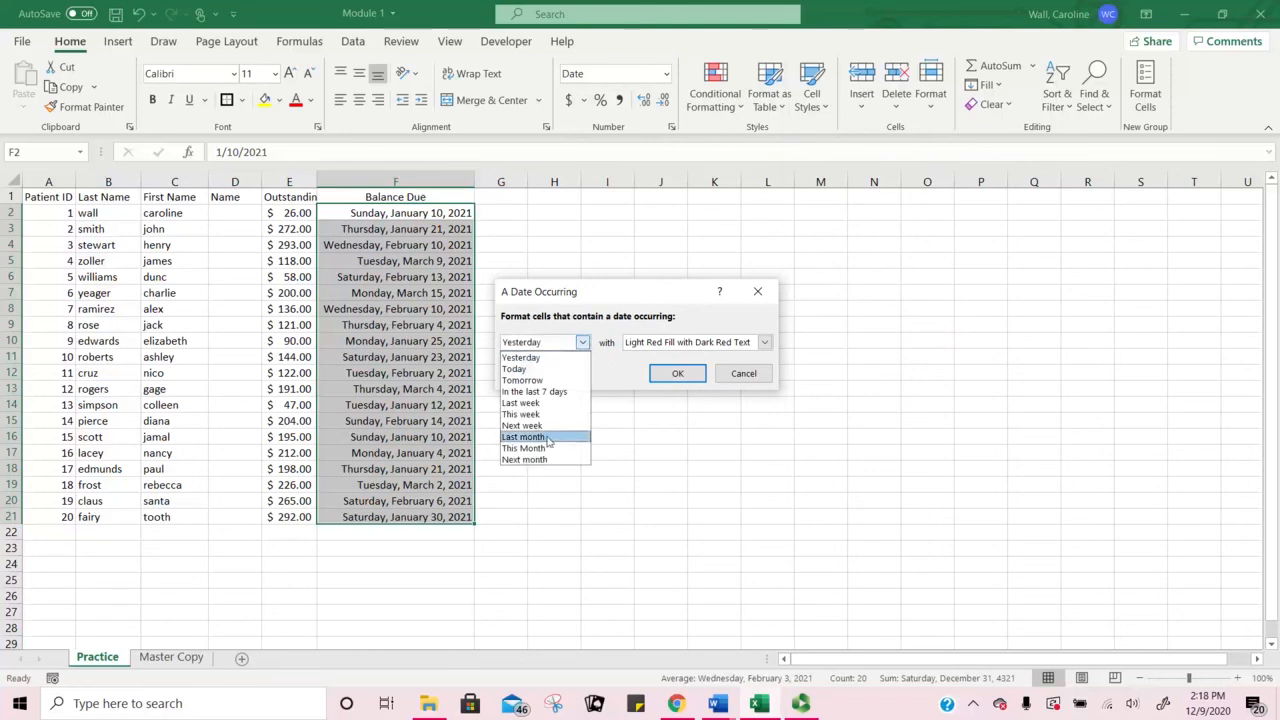
left_click(547, 462)
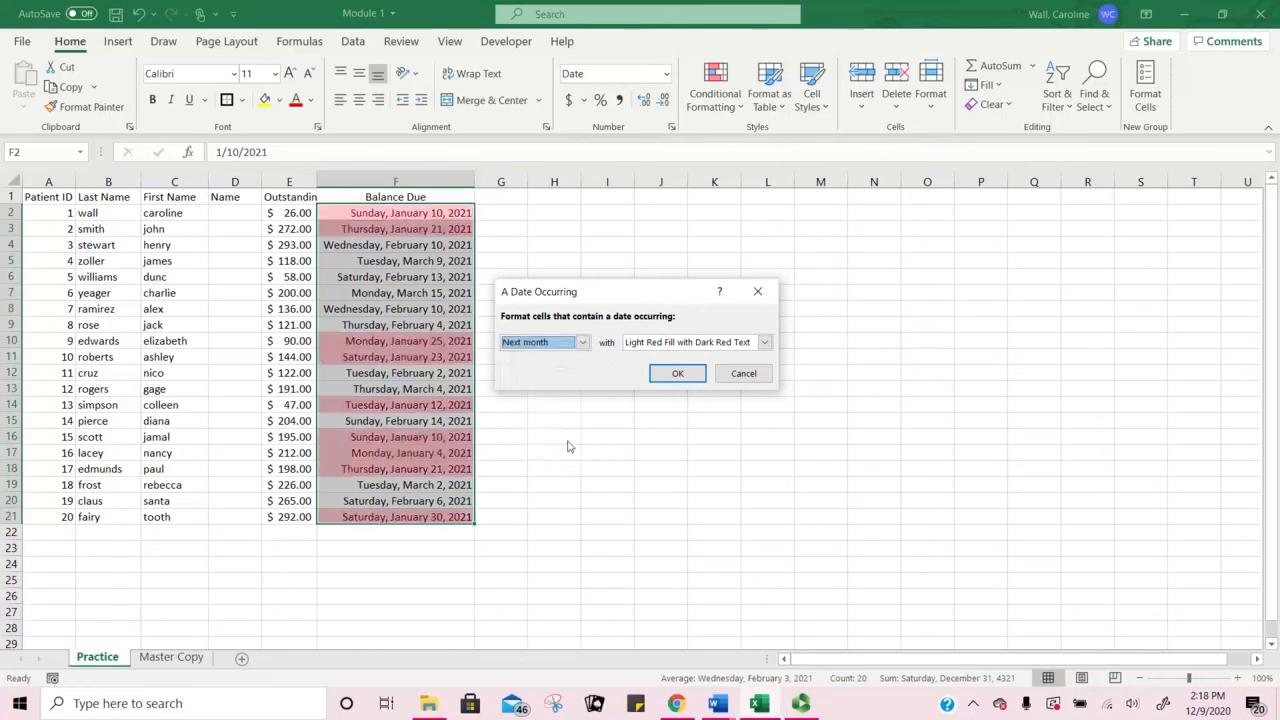
left_click(764, 342)
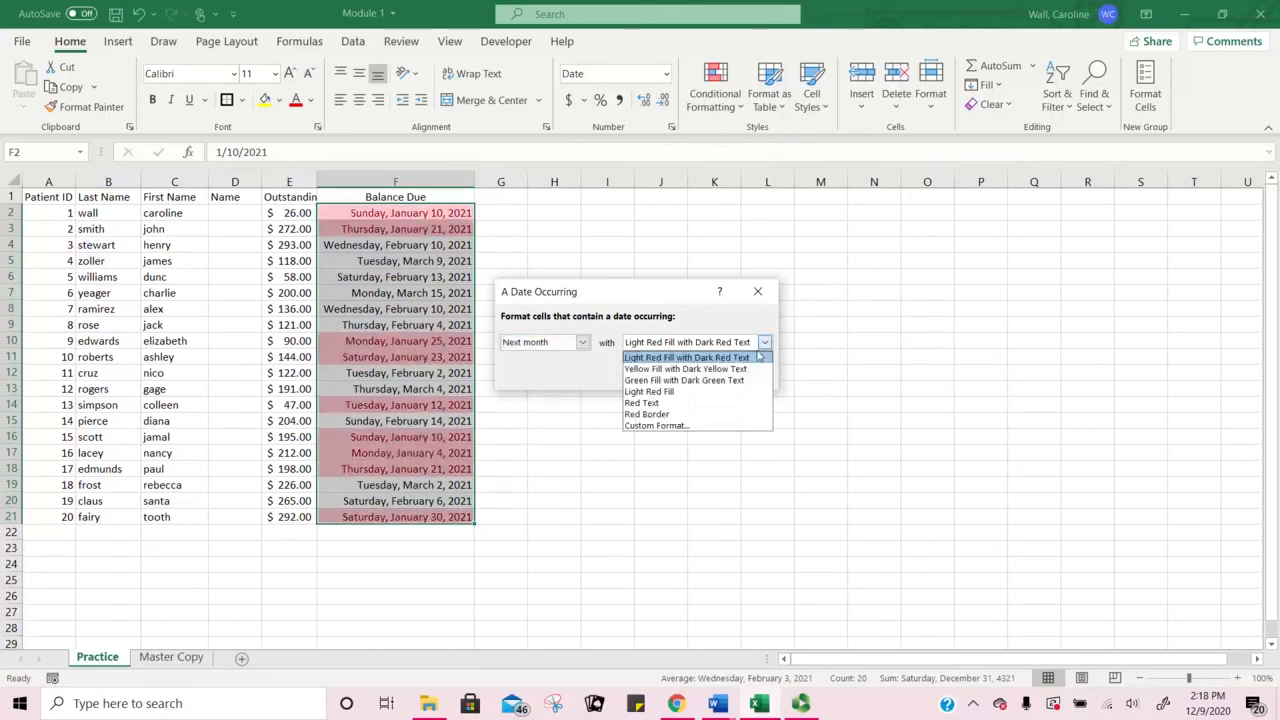
left_click(711, 403)
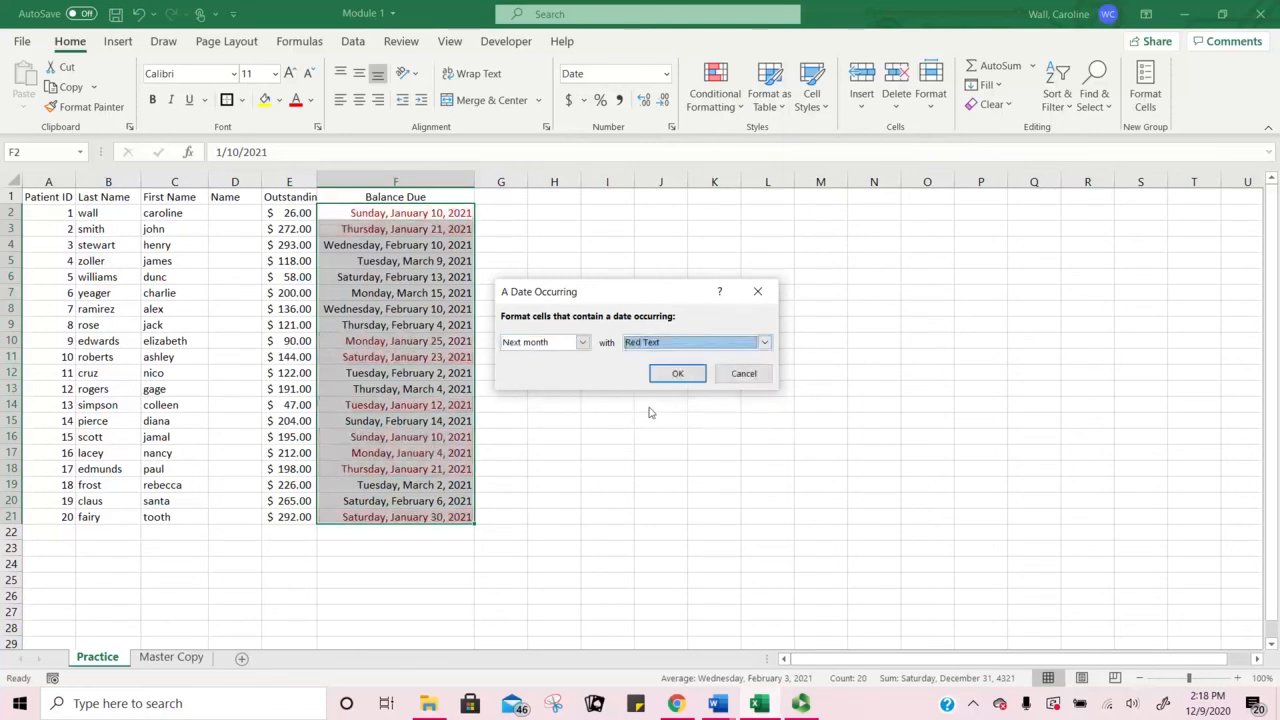
left_click(676, 371)
left_click(563, 340)
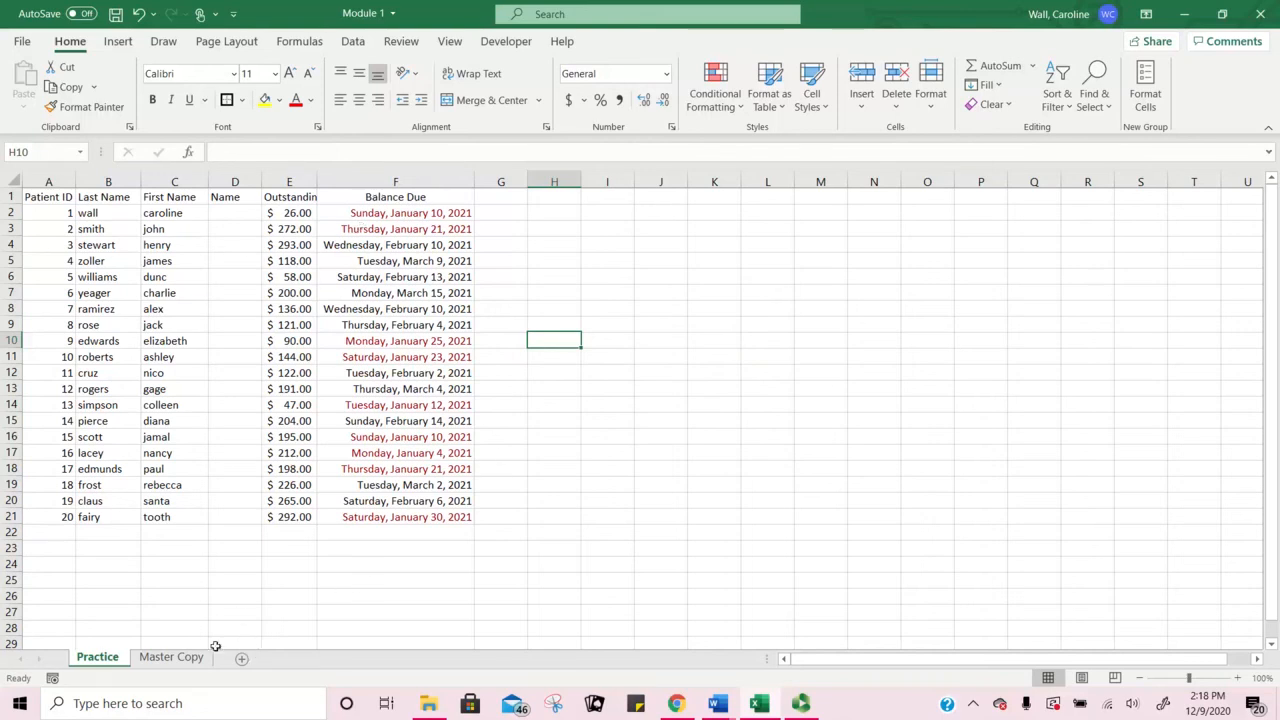
Step: Go to the Master Copy sheet and inspect its balance and name cells
left_click(167, 658)
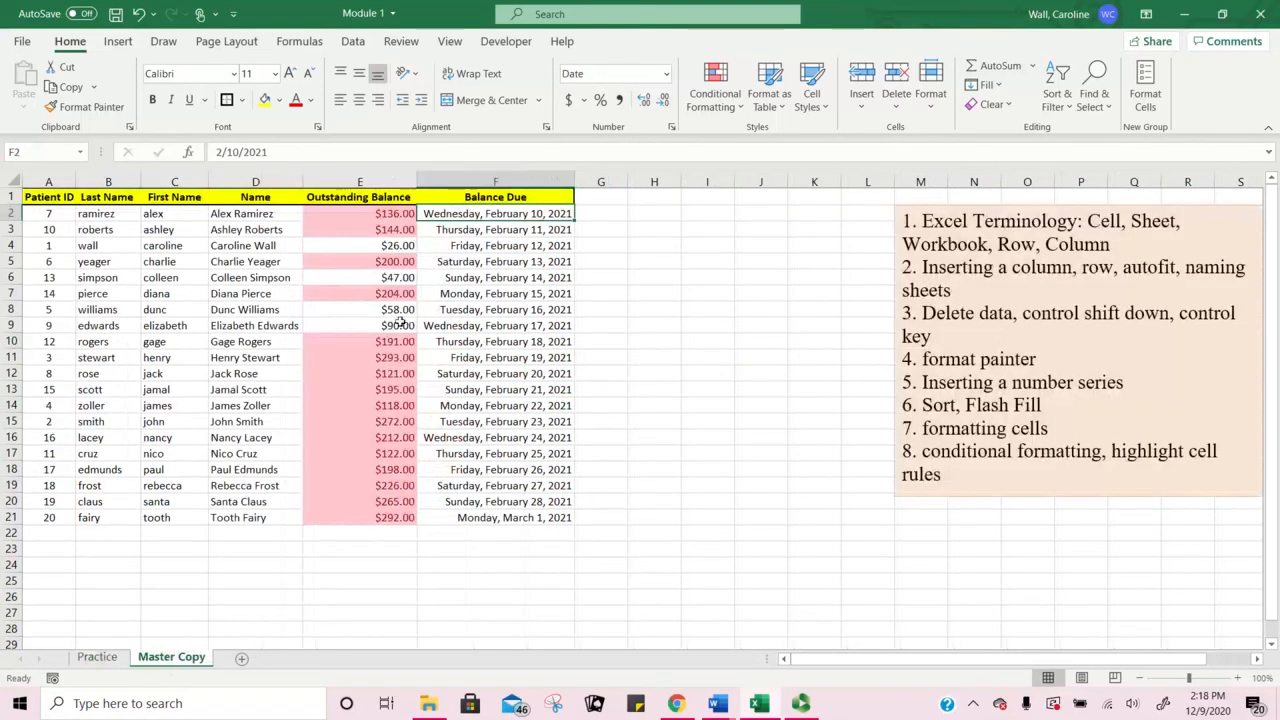
left_click(308, 251)
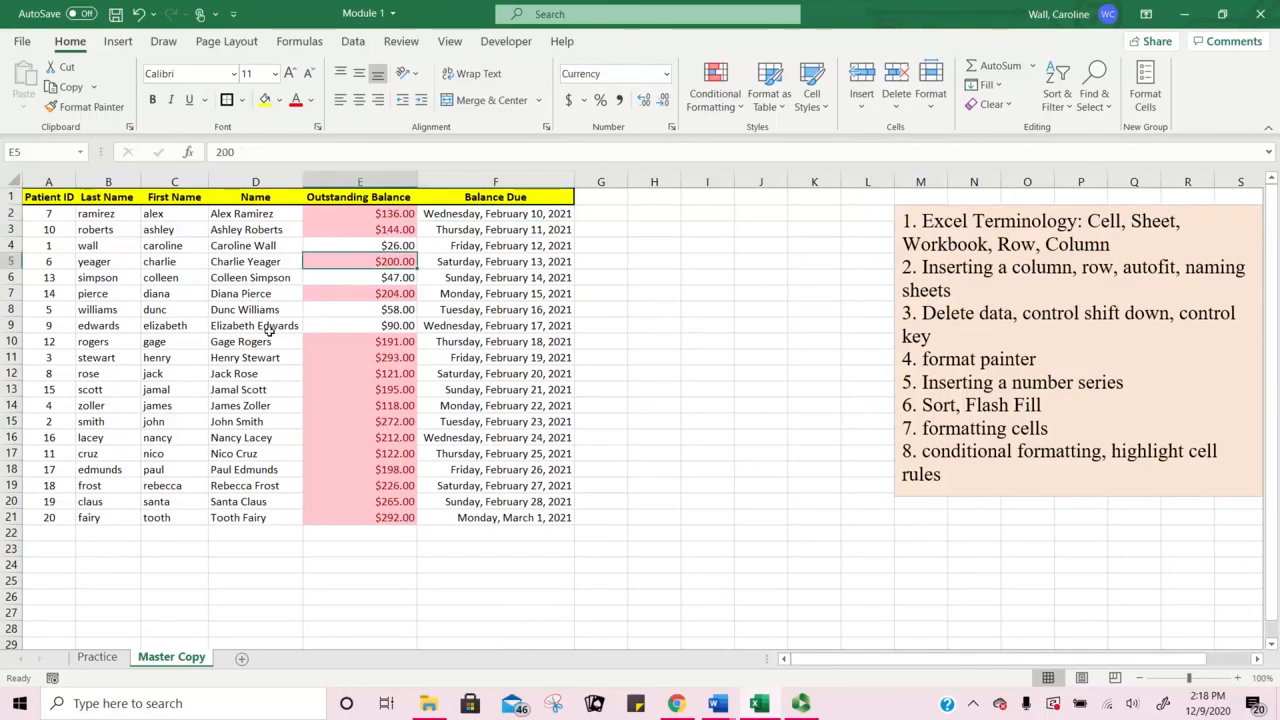
left_click(195, 340)
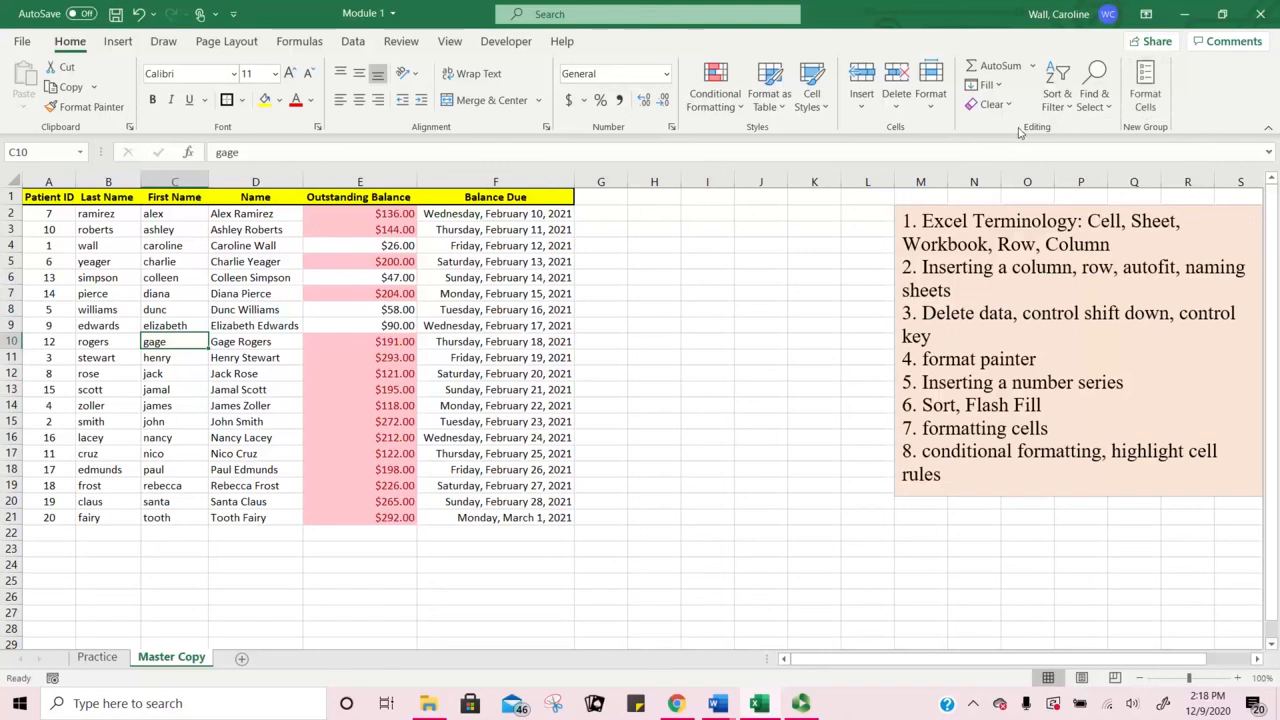
left_click(1107, 114)
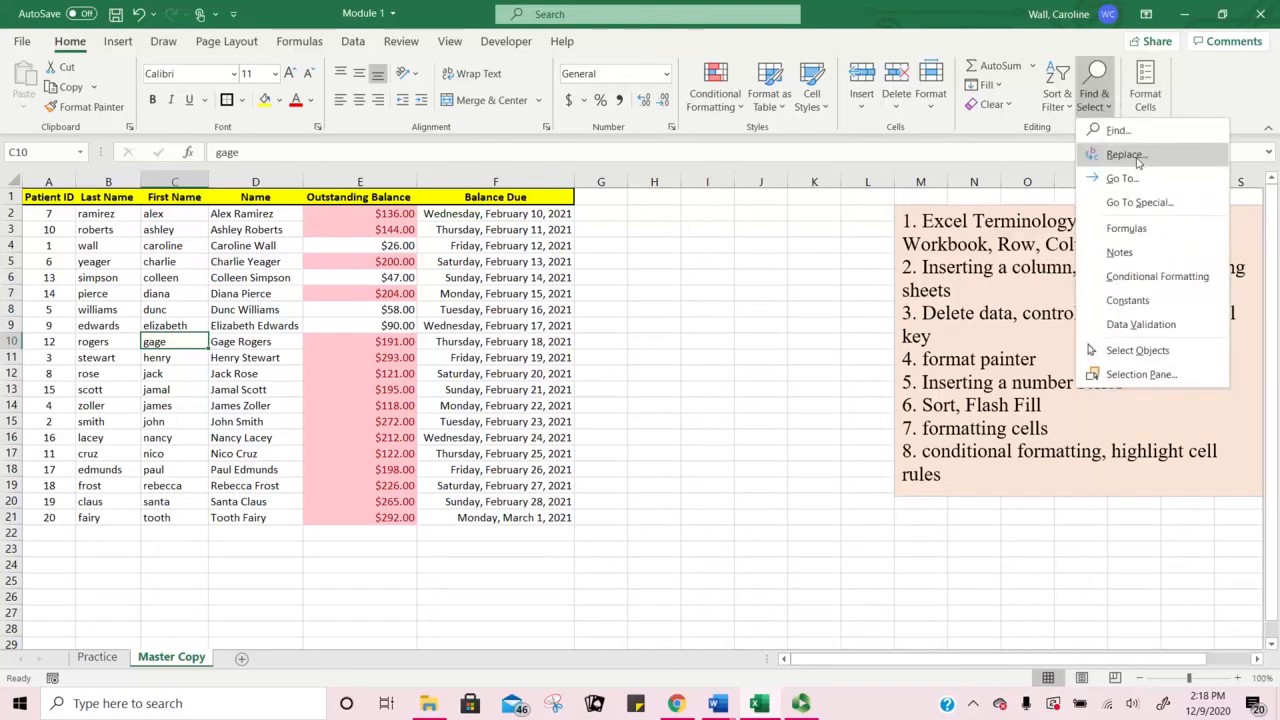
left_click(715, 371)
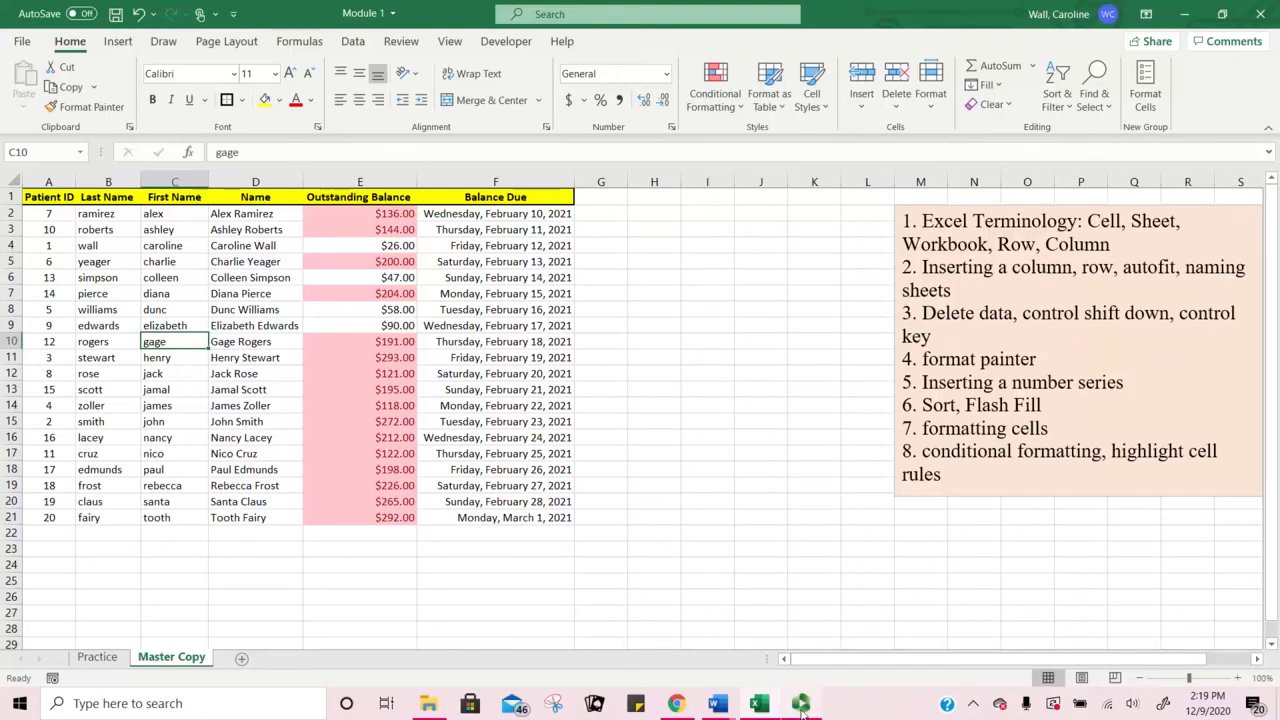
Step: Restore the Panopto recorder window over the Excel patient table
mouse_move(801, 710)
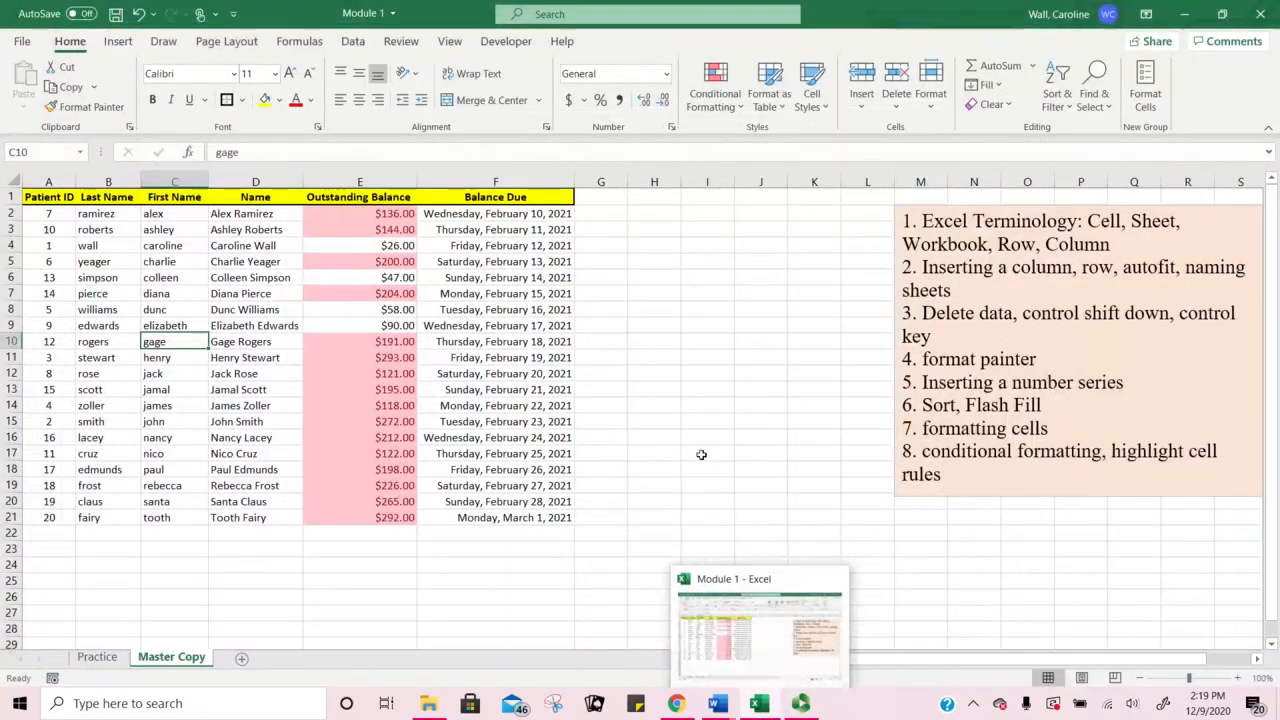
left_click(702, 452)
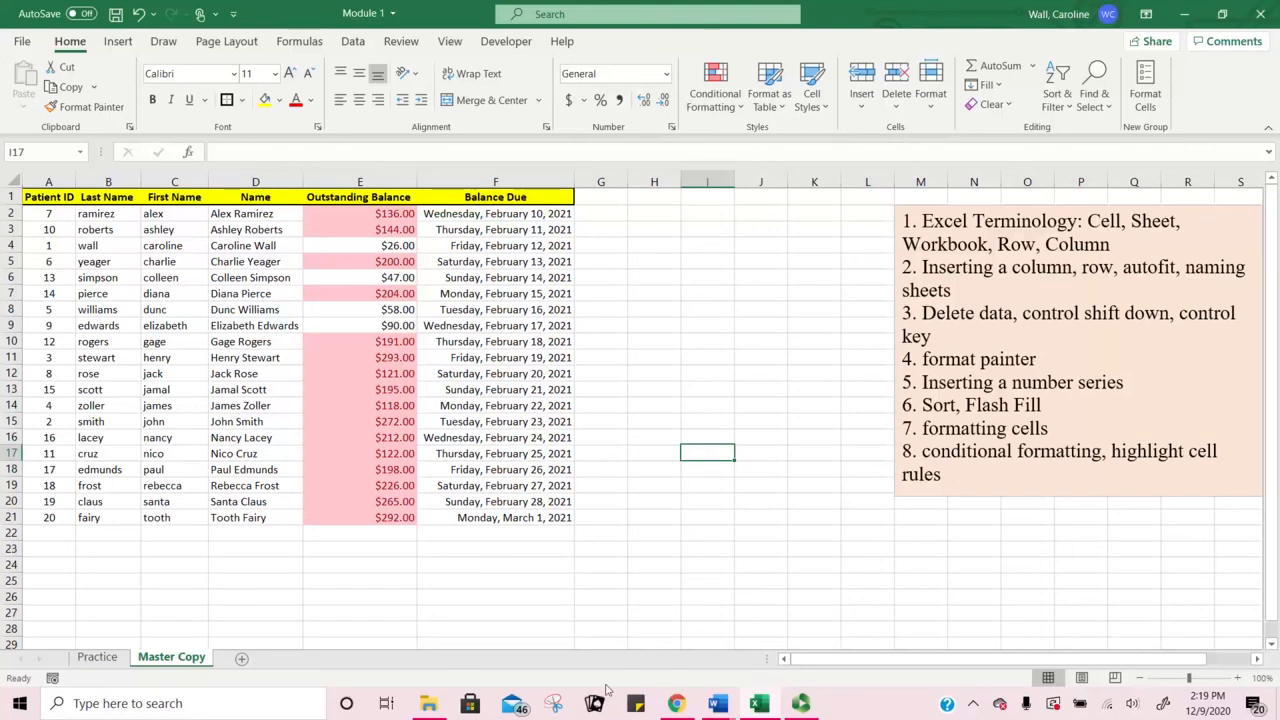
left_click(801, 703)
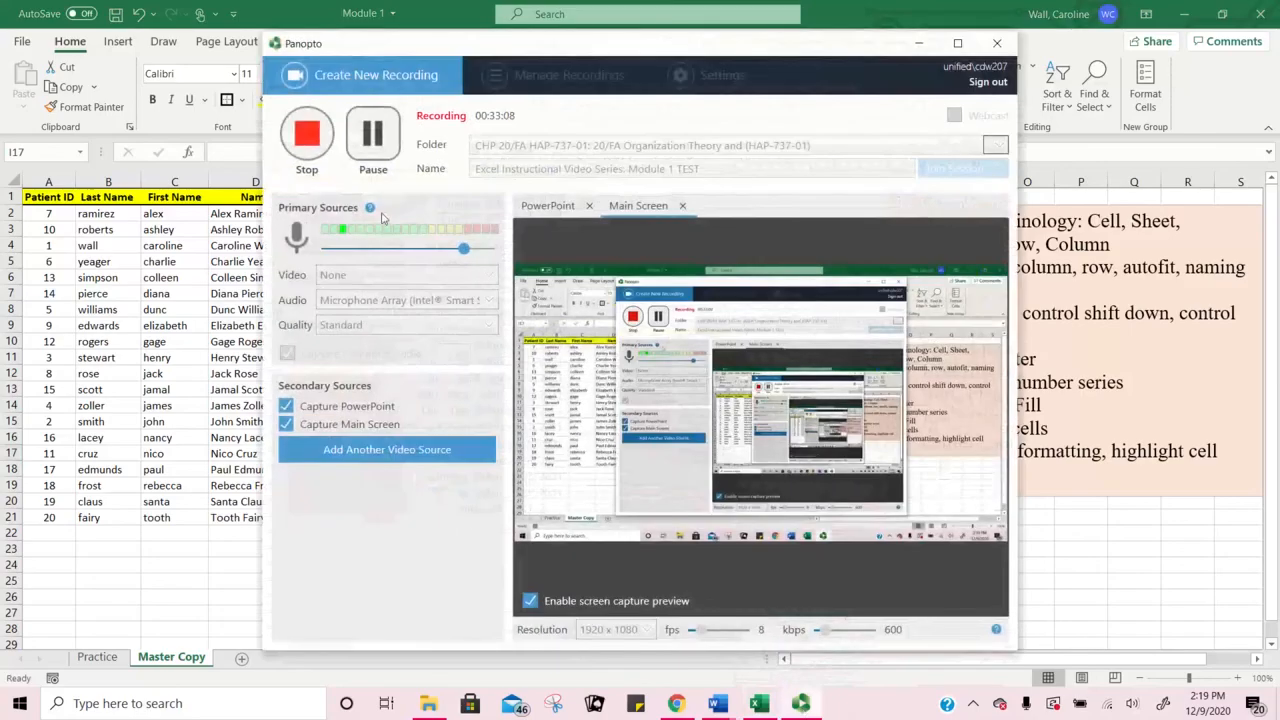